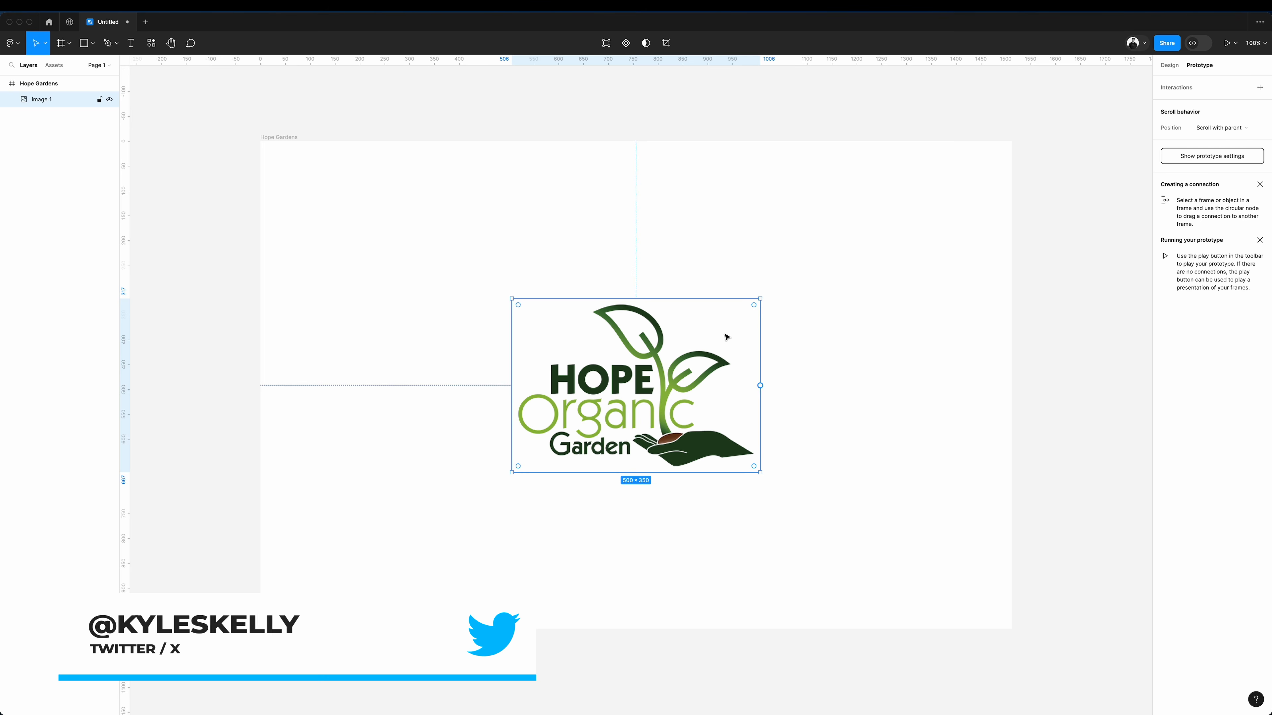
Scale the logo down to about 147 × 103 and place it in the upper-left corner of the Hope Gardens frame.
{"action": "left_click_drag", "start_coordinate": [760, 299], "coordinate": [597, 410]}
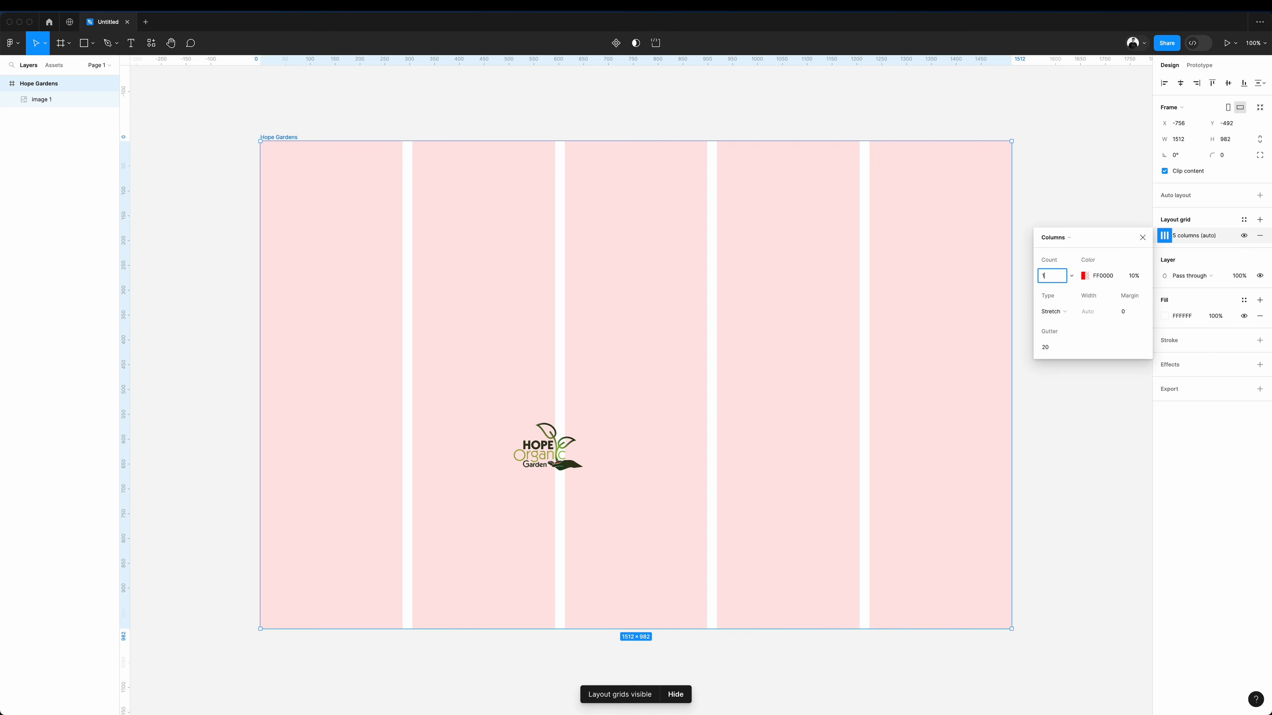
{"action": "left_click_drag", "start_coordinate": [562, 462], "coordinate": [381, 244]}
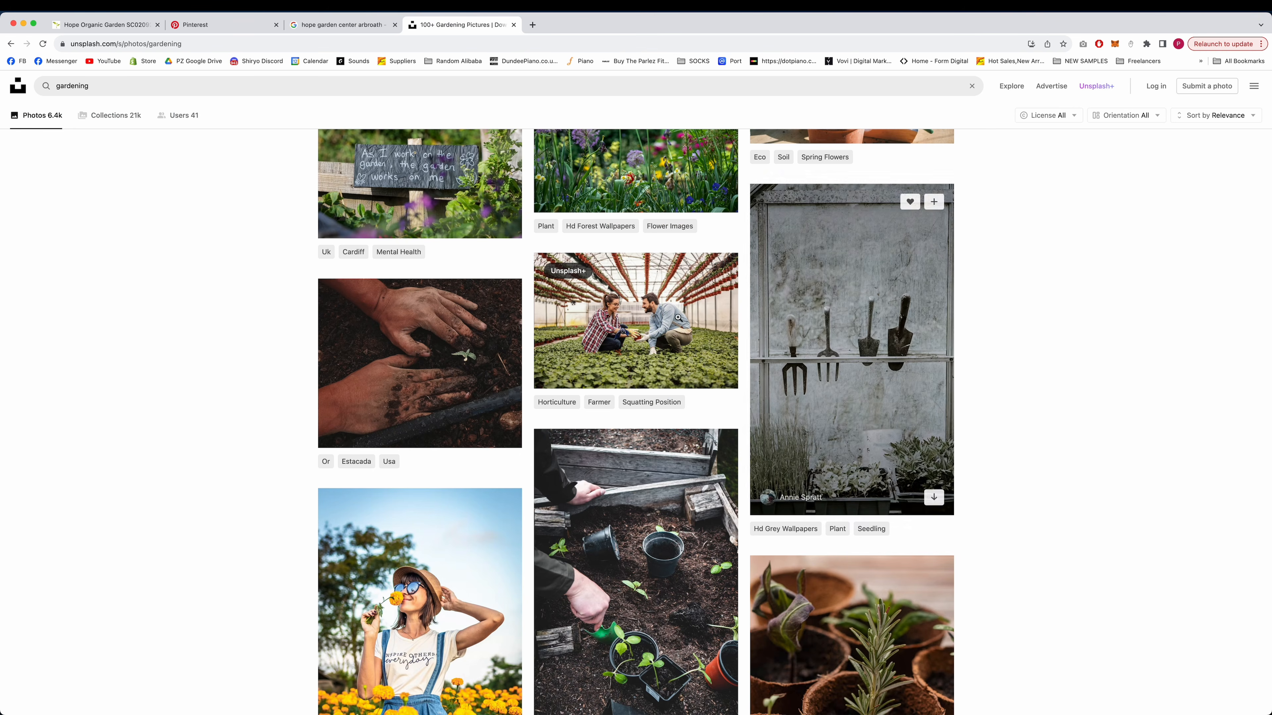
Find the Unsplash gardening photo of a man in a white shirt planting and paste it into the hero frame in Figma.
{"action": "left_click", "coordinate": [701, 323]}
{"action": "key", "text": "Right"}
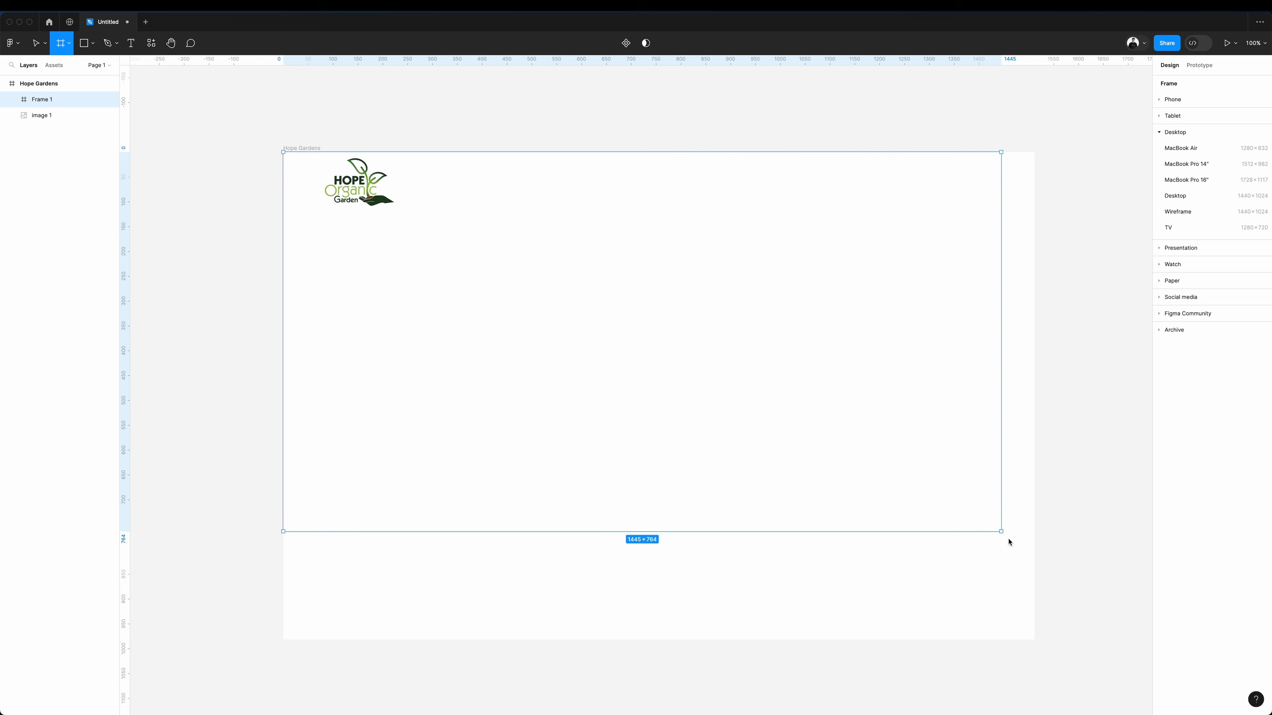
{"action": "left_click_drag", "start_coordinate": [1008, 540], "coordinate": [1033, 642]}
{"action": "key", "text": "super+v"}
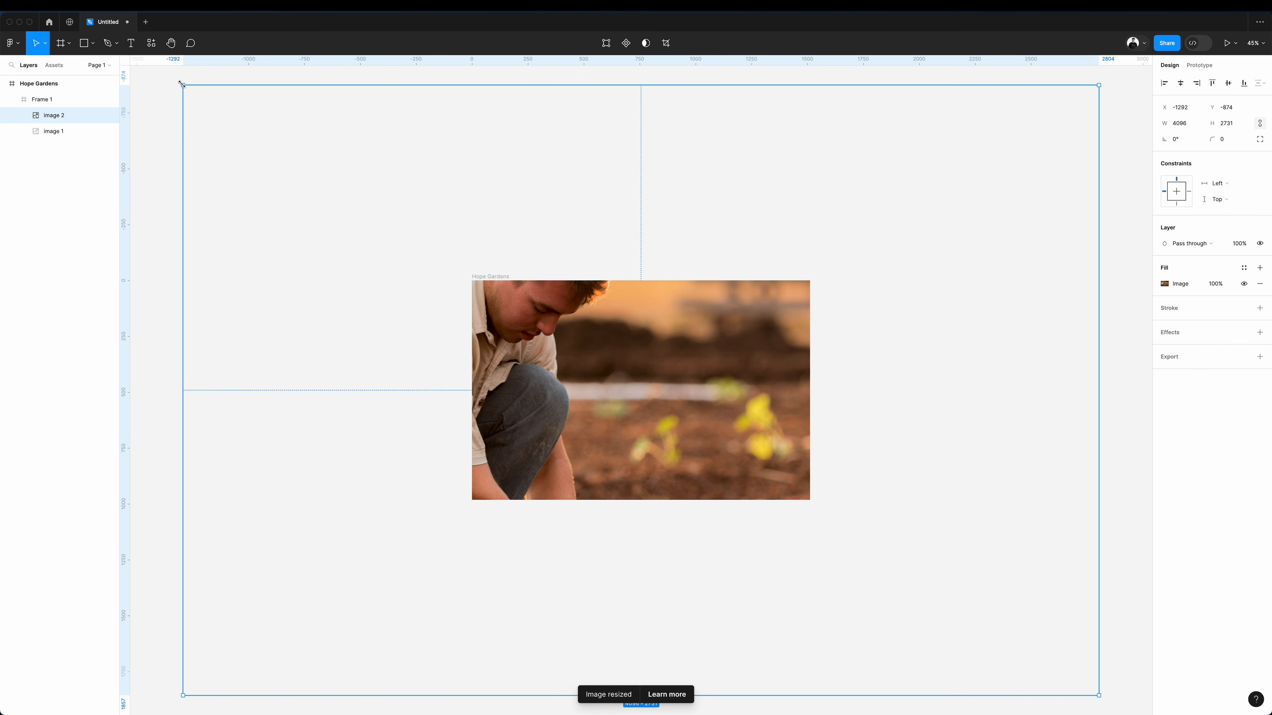
Scale and mirror the pasted photo to fill the hero frame, and move the logo layer above it.
{"action": "left_click_drag", "start_coordinate": [181, 83], "coordinate": [472, 280]}
{"action": "left_click_drag", "start_coordinate": [53, 131], "coordinate": [52, 116]}
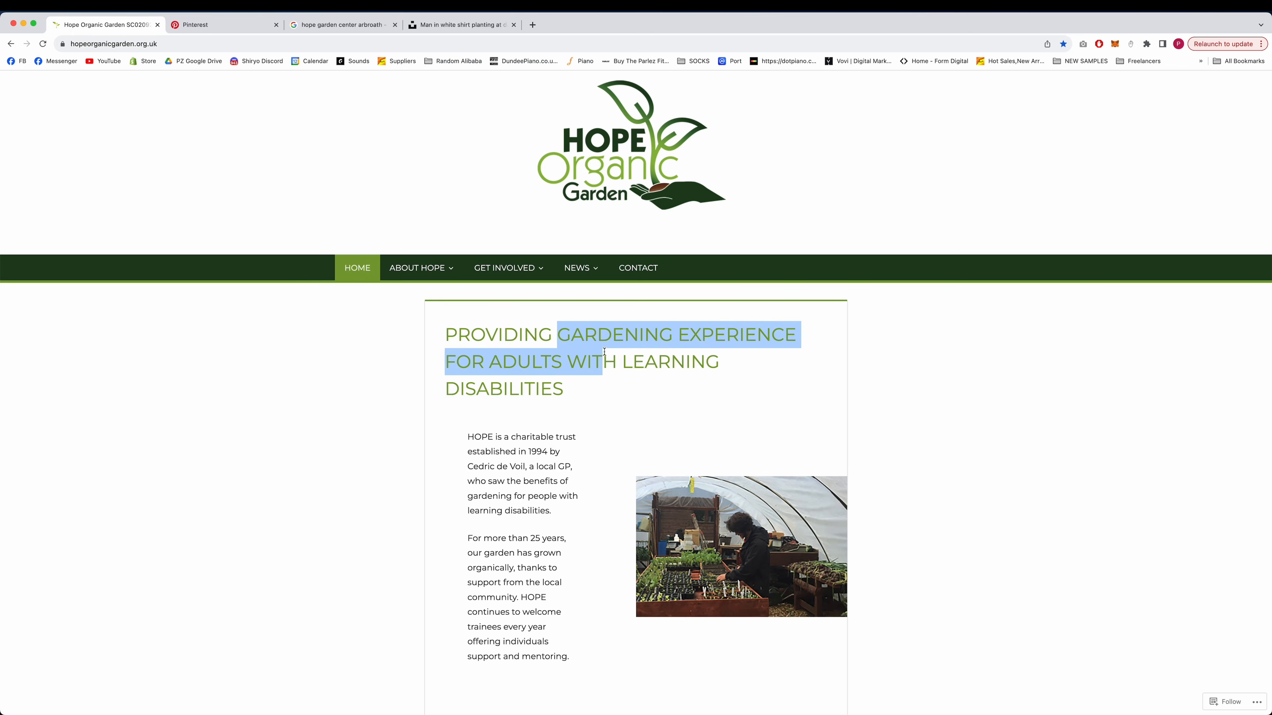
Bring the "Gardening experience for adults with learning disabilities" headline from the Hope website into the hero, set in Inria Serif at size 48.
{"action": "left_click_drag", "start_coordinate": [651, 361], "coordinate": [654, 386]}
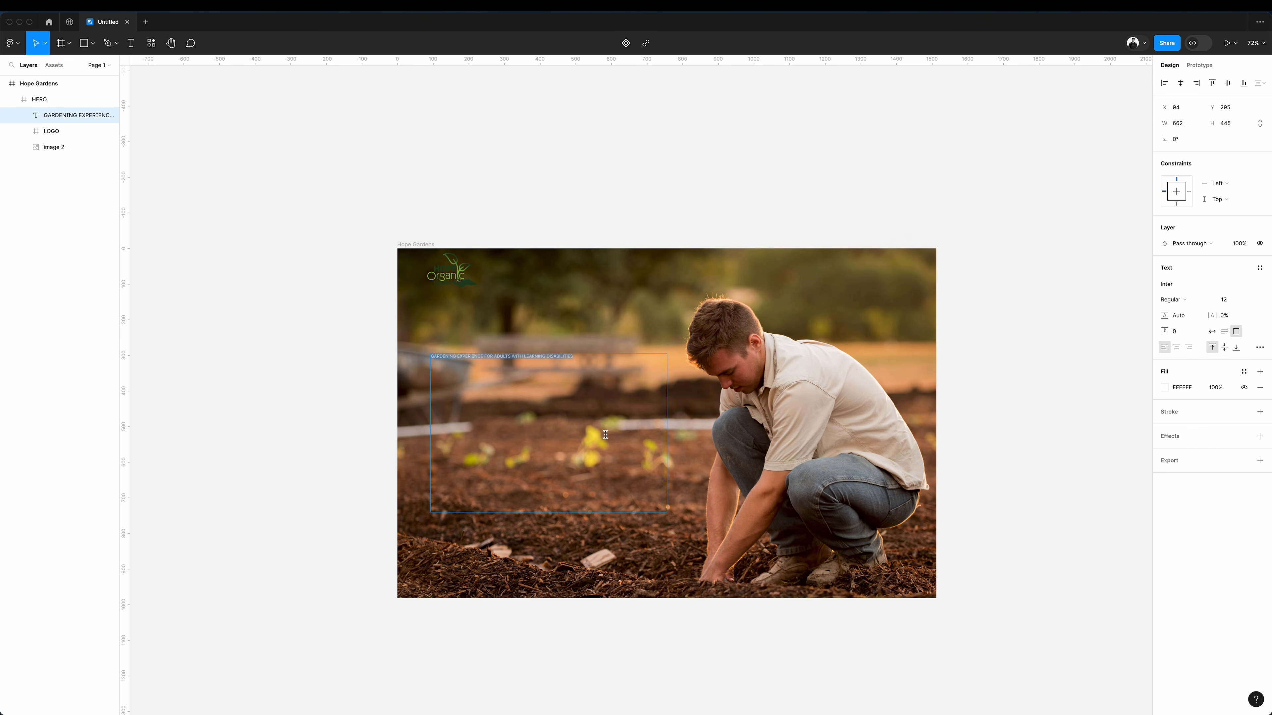
{"action": "left_click", "coordinate": [1192, 284]}
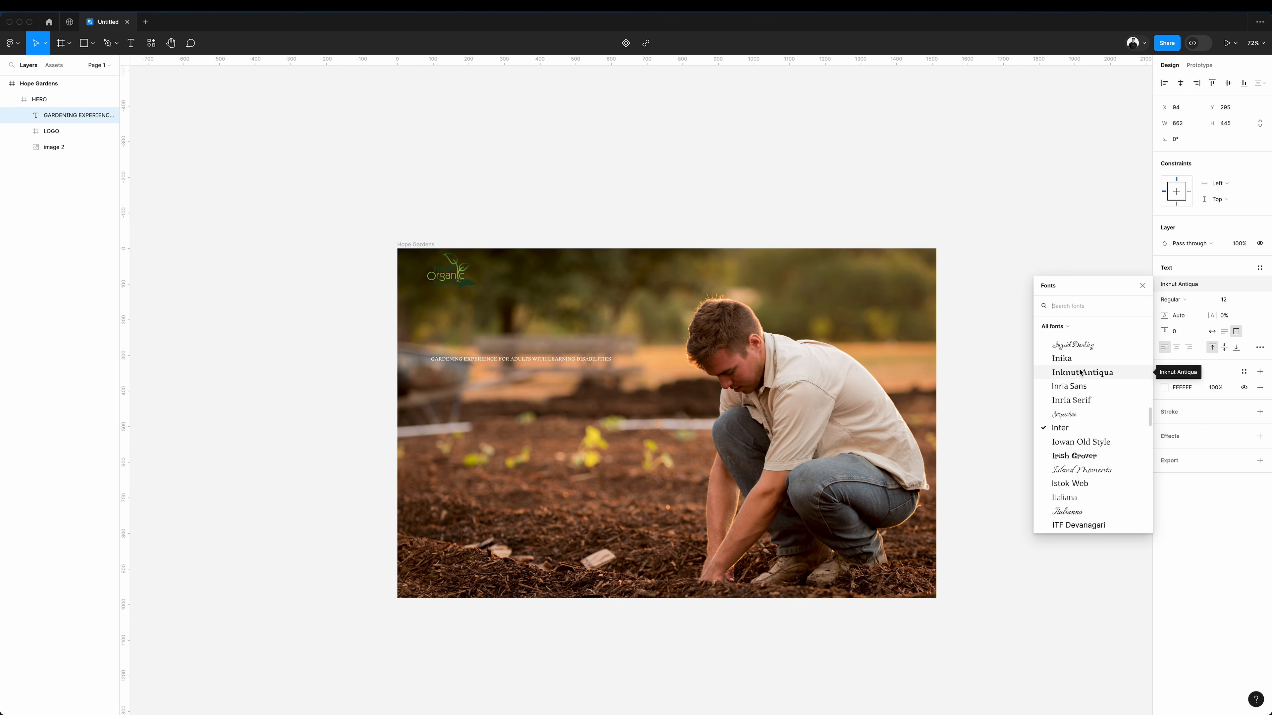
{"action": "type", "text": "n"}
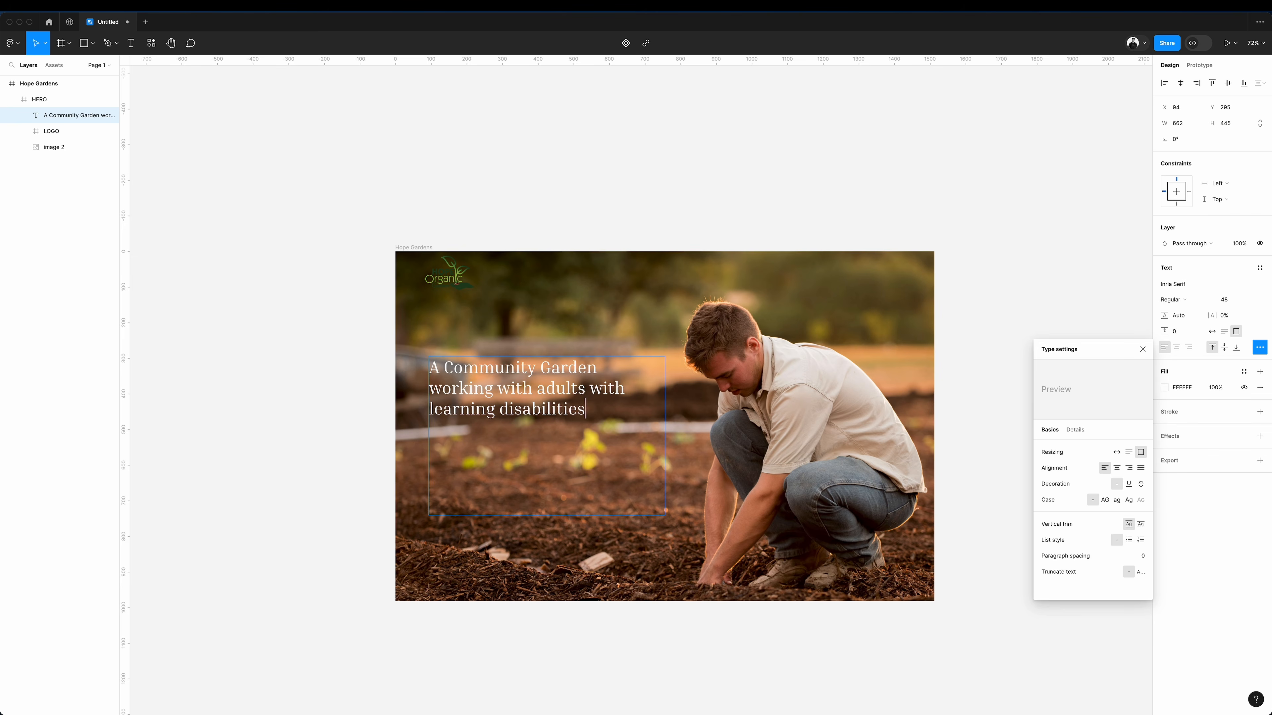
{"action": "type", "text": "."}
Complete the heading as "A Community Garden working with adults with learning disabilities." and set its font to Josefin Sans Bold.
{"action": "key", "text": "Escape"}
{"action": "left_click", "coordinate": [1192, 284]}
Duplicate the heading text into the links About Us, Our Shop, Get Involved, News and Contact, and combine them with auto layout.
{"action": "left_click_drag", "start_coordinate": [565, 399], "coordinate": [554, 343]}
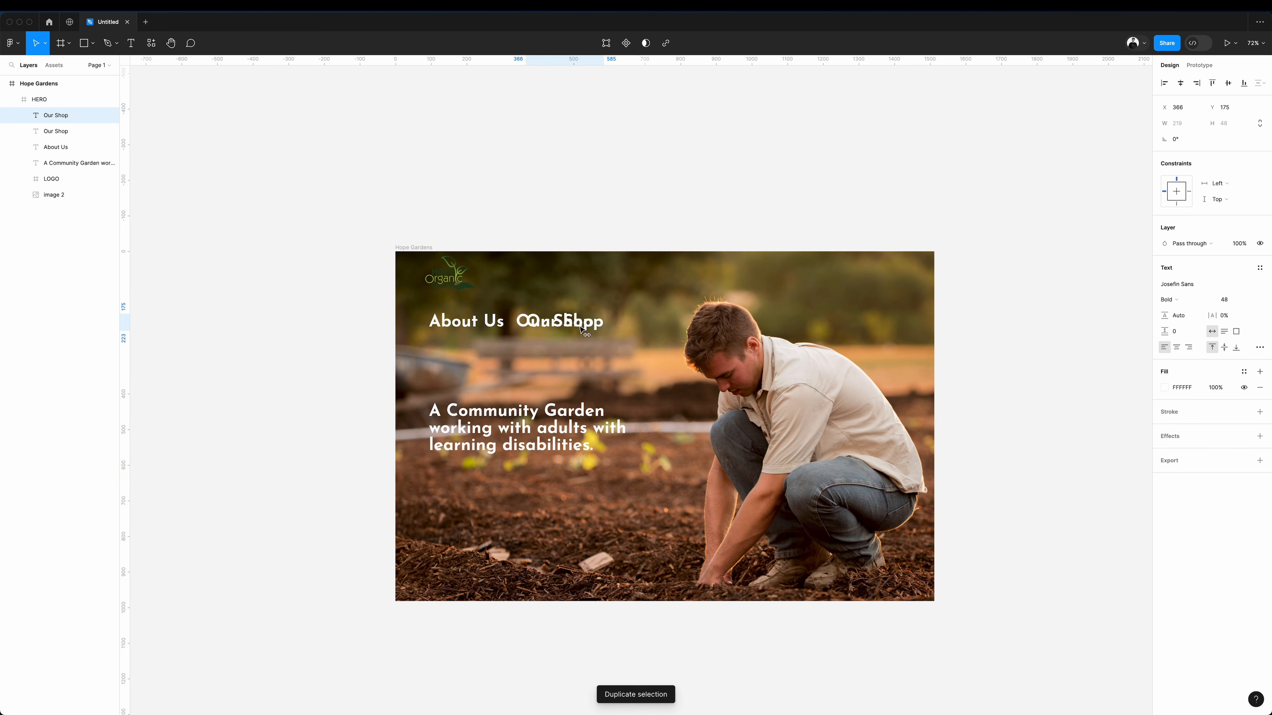
{"action": "left_click_drag", "start_coordinate": [601, 331], "coordinate": [643, 330]}
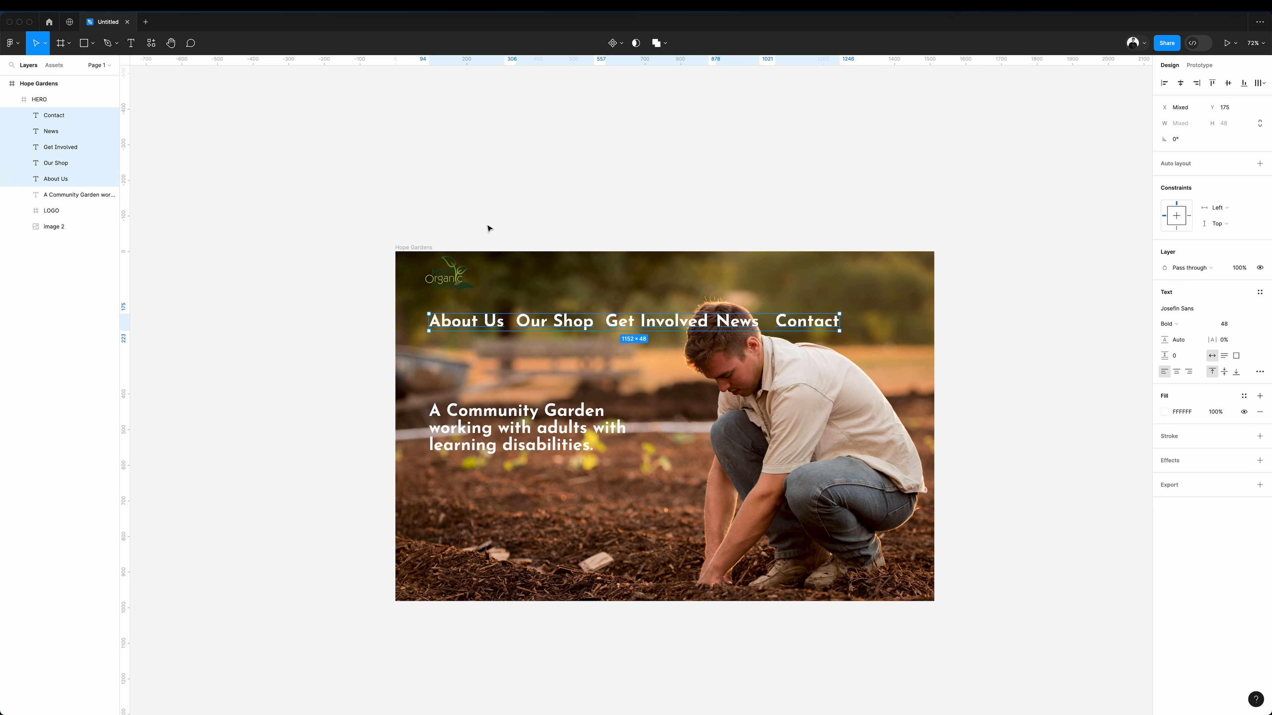
{"action": "key", "text": "shift+a"}
Set the navigation links' font size to 24 and move the row up beside the logo.
{"action": "left_click", "coordinate": [1236, 276]}
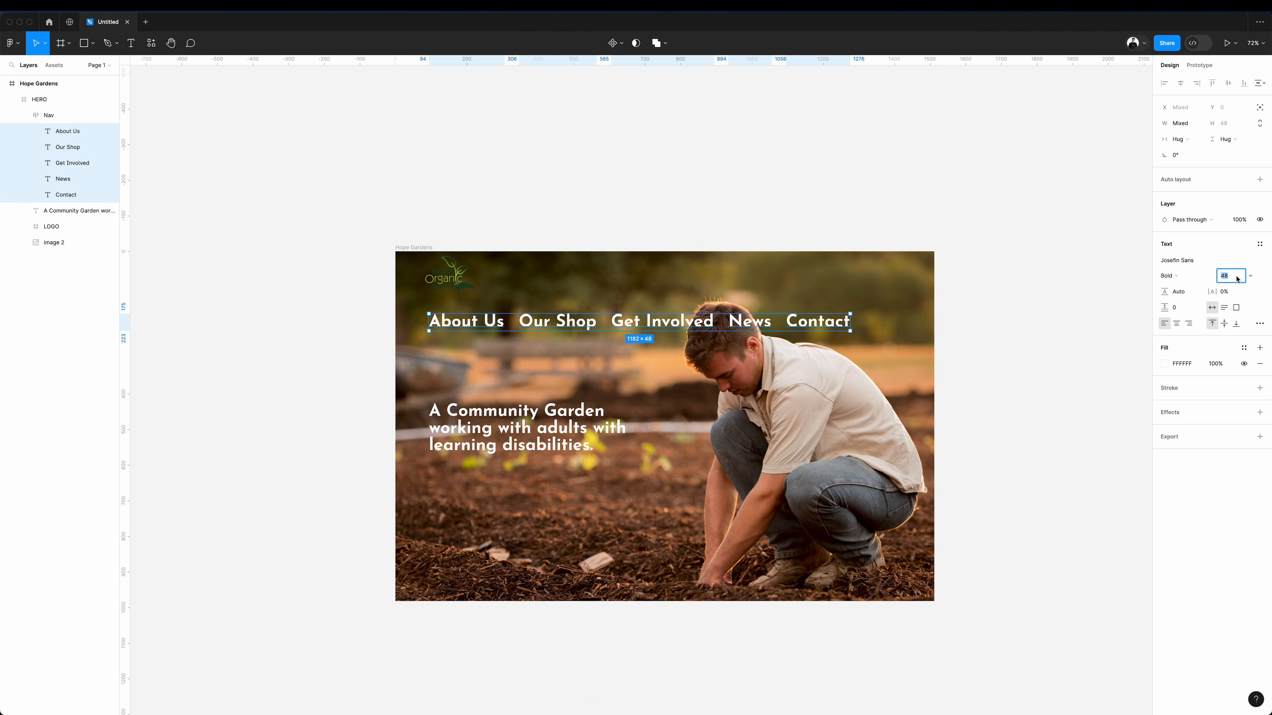
{"action": "type", "text": "24"}
{"action": "key", "text": "Return"}
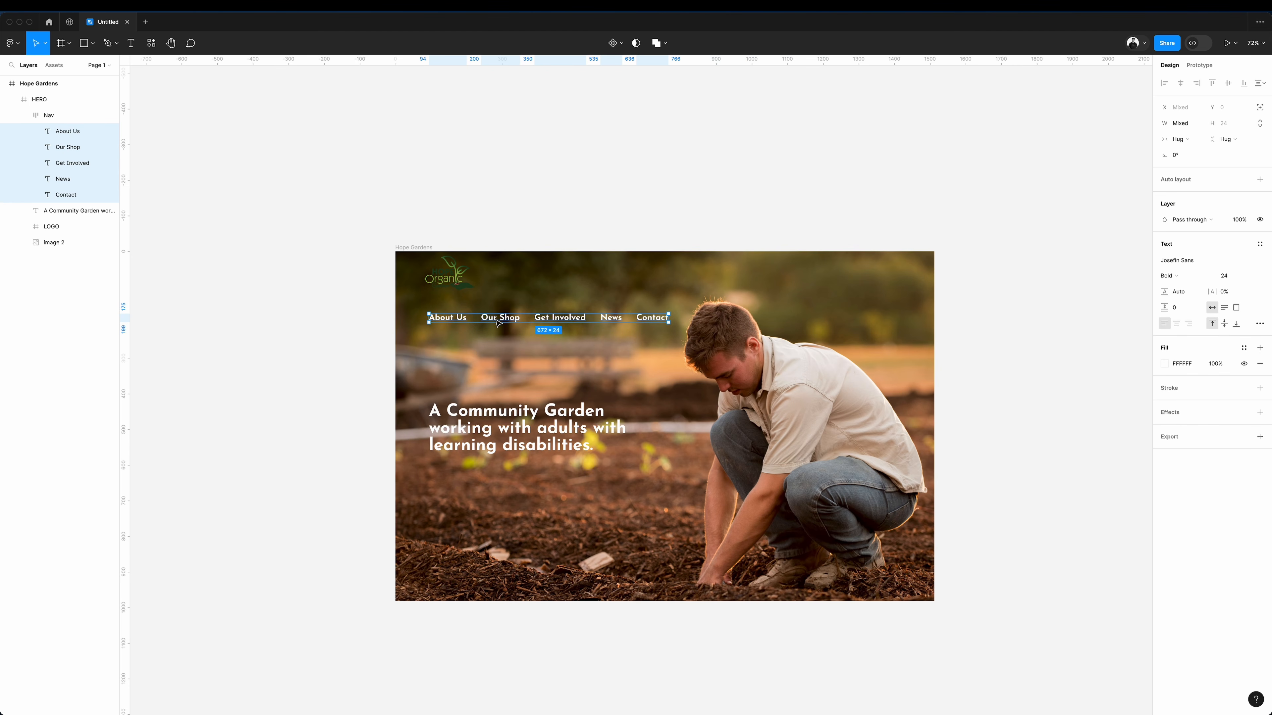
{"action": "left_click_drag", "start_coordinate": [498, 323], "coordinate": [602, 284]}
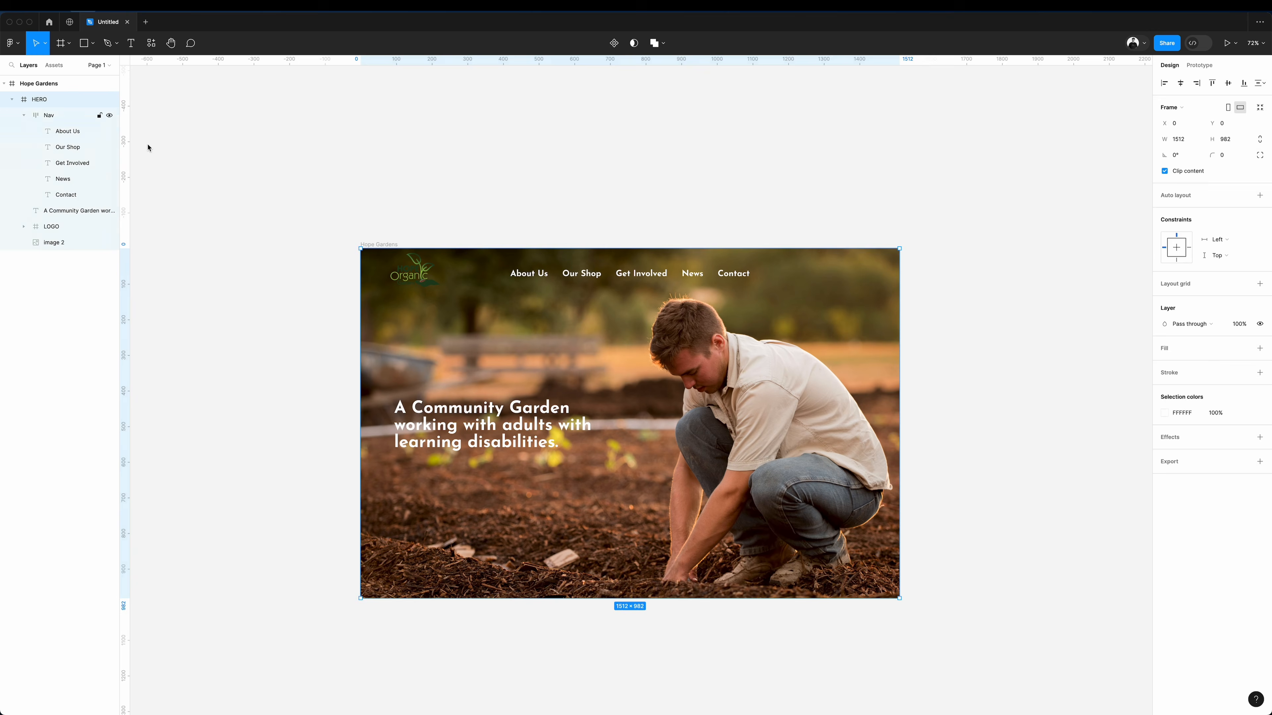
Paste a copy of the Contact link at the hero's upper right and wrap it in an auto layout frame with 32 and 16 padding.
{"action": "key", "text": "super+v"}
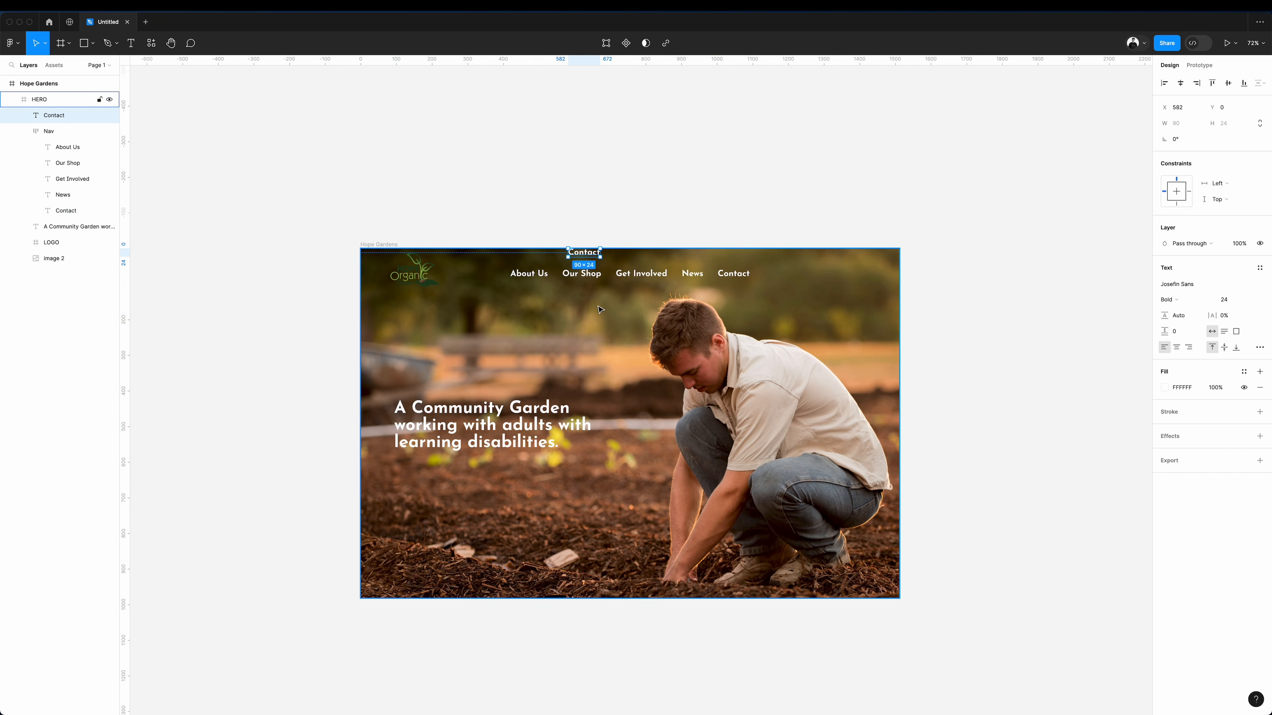
{"action": "left_click_drag", "start_coordinate": [584, 252], "coordinate": [853, 276]}
{"action": "key", "text": "shift+a"}
Fill the button frame with the green 8AB440 sampled from the logo.
{"action": "left_click", "coordinate": [1164, 432]}
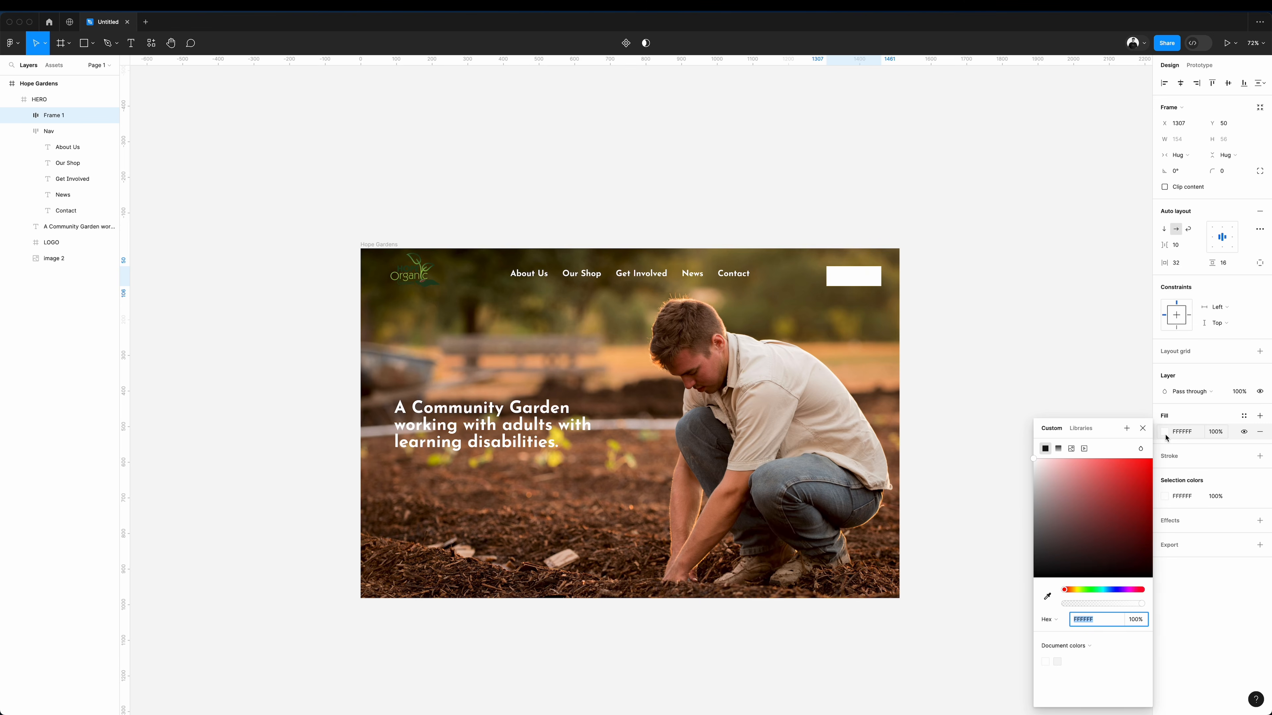
{"action": "left_click", "coordinate": [1048, 596]}
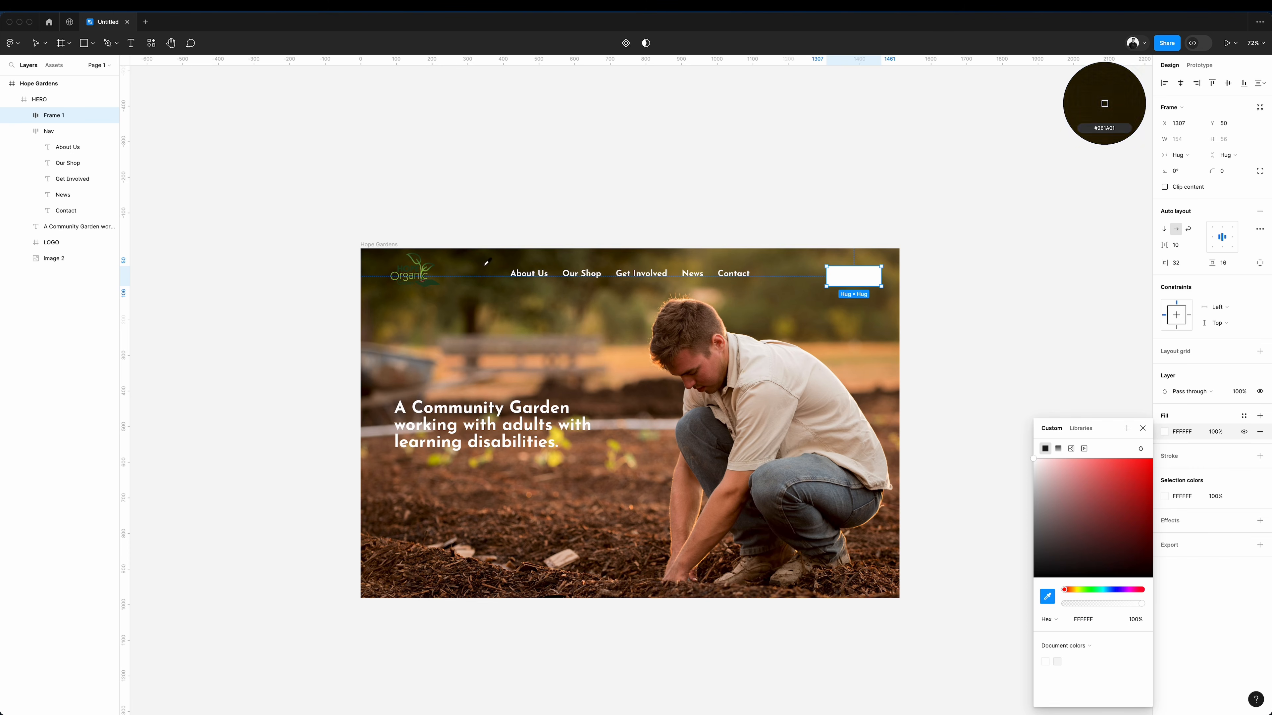
{"action": "left_click", "coordinate": [424, 271]}
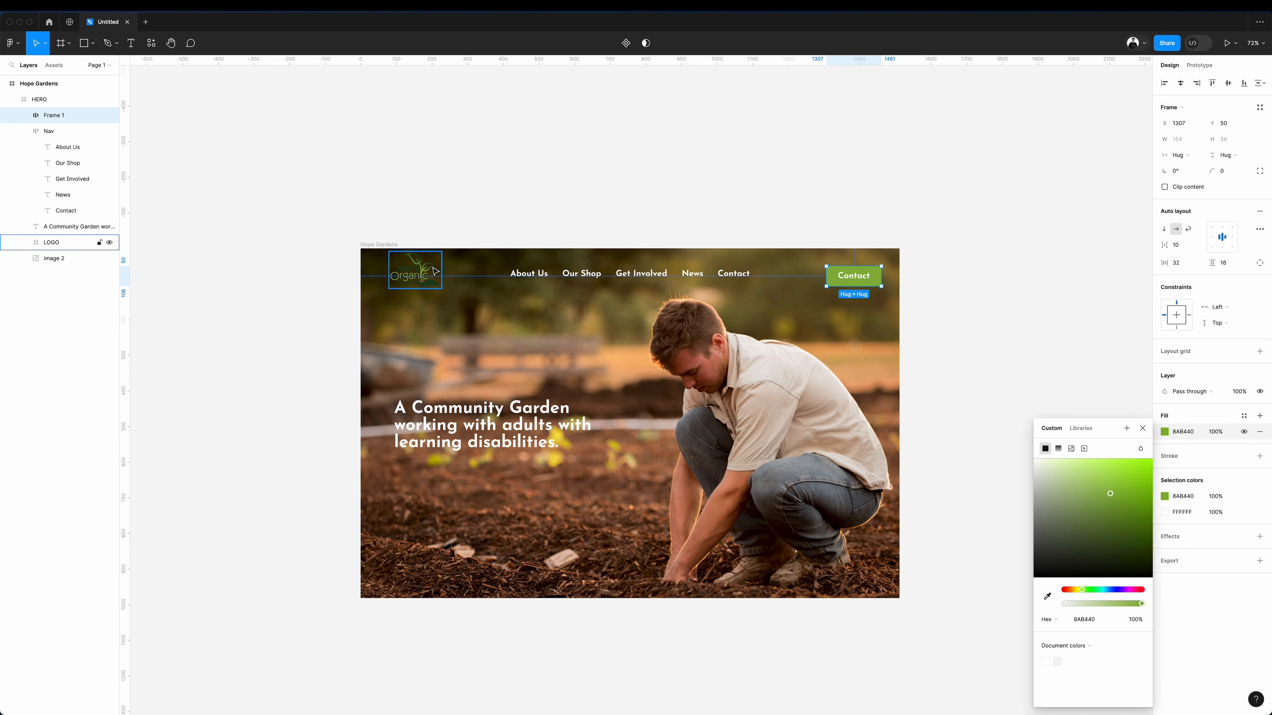
Align the logo, navigation links and Donate button on their vertical centres, and line up the Donate button with the layout grid.
{"action": "left_click", "coordinate": [709, 156]}
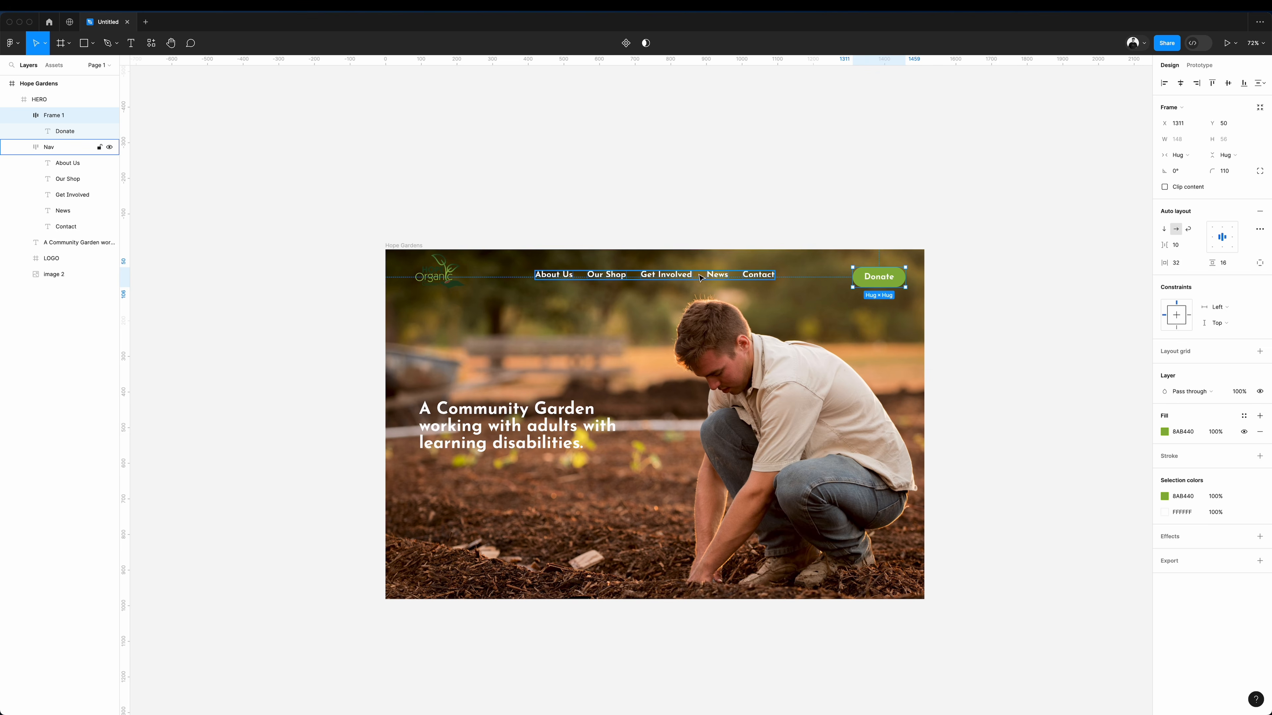
{"action": "left_click", "coordinate": [706, 277], "text": "shift"}
{"action": "left_click", "coordinate": [448, 276], "text": "shift"}
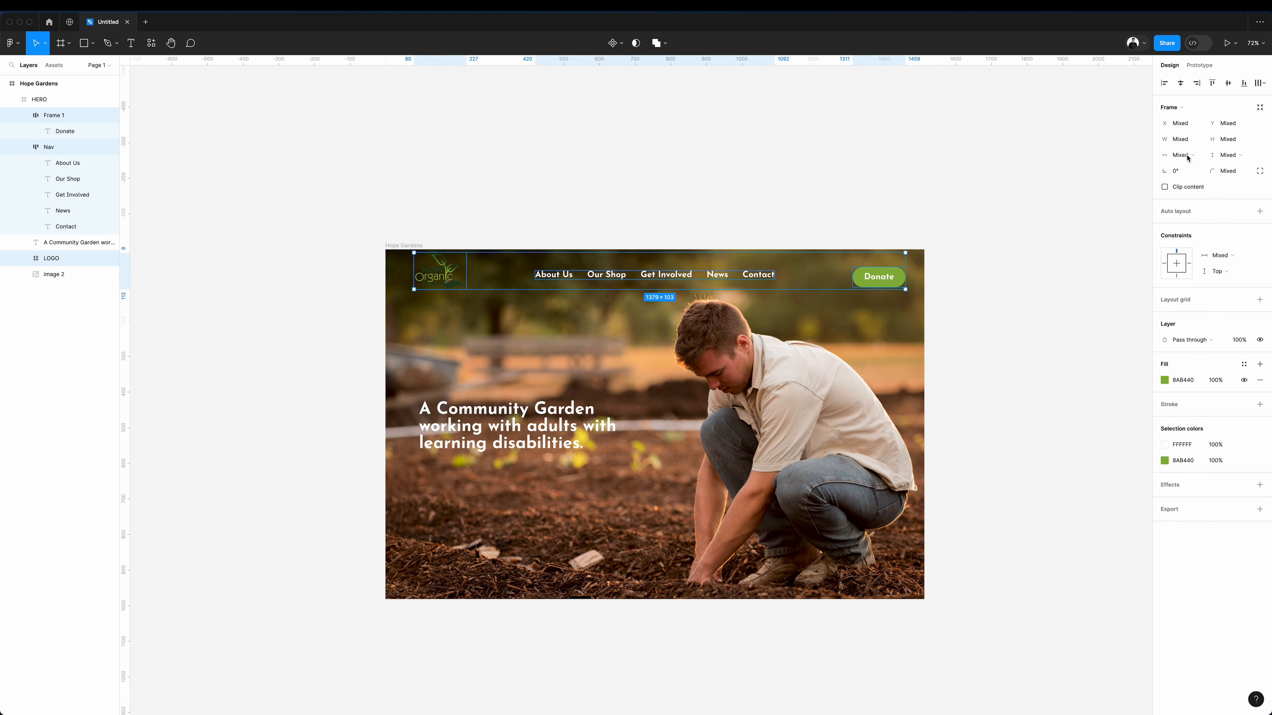
{"action": "left_click", "coordinate": [1228, 85]}
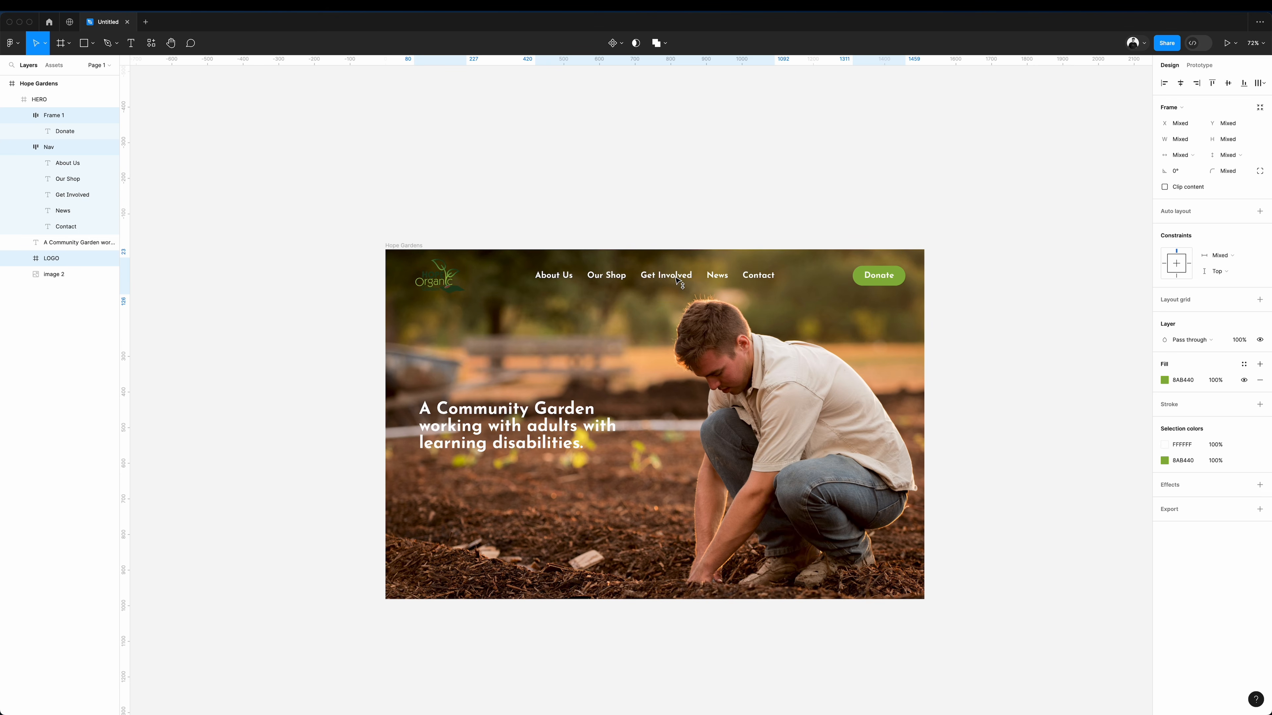
{"action": "left_click", "coordinate": [881, 279]}
{"action": "key", "text": "ctrl+g"}
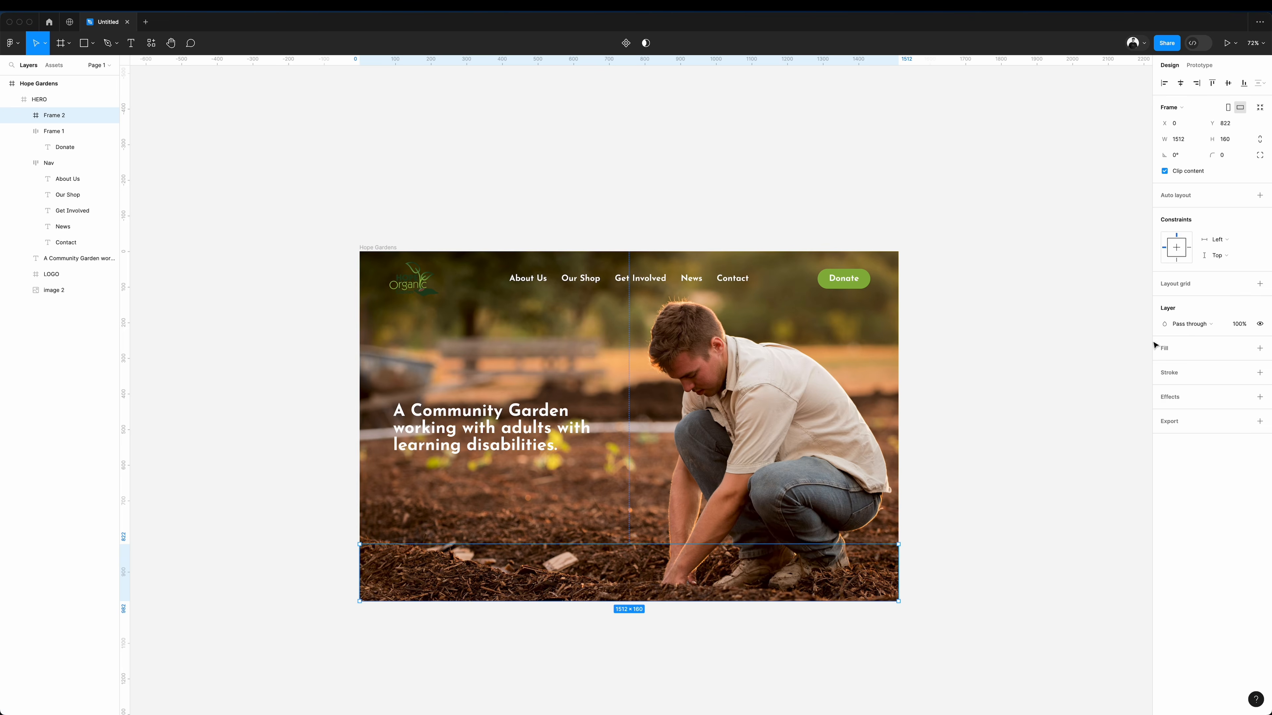
Fill the 1512 × 160 strip at the hero's foot with green 8AB440 and paste in the donate page's "help us continue" text.
{"action": "left_click", "coordinate": [1164, 364]}
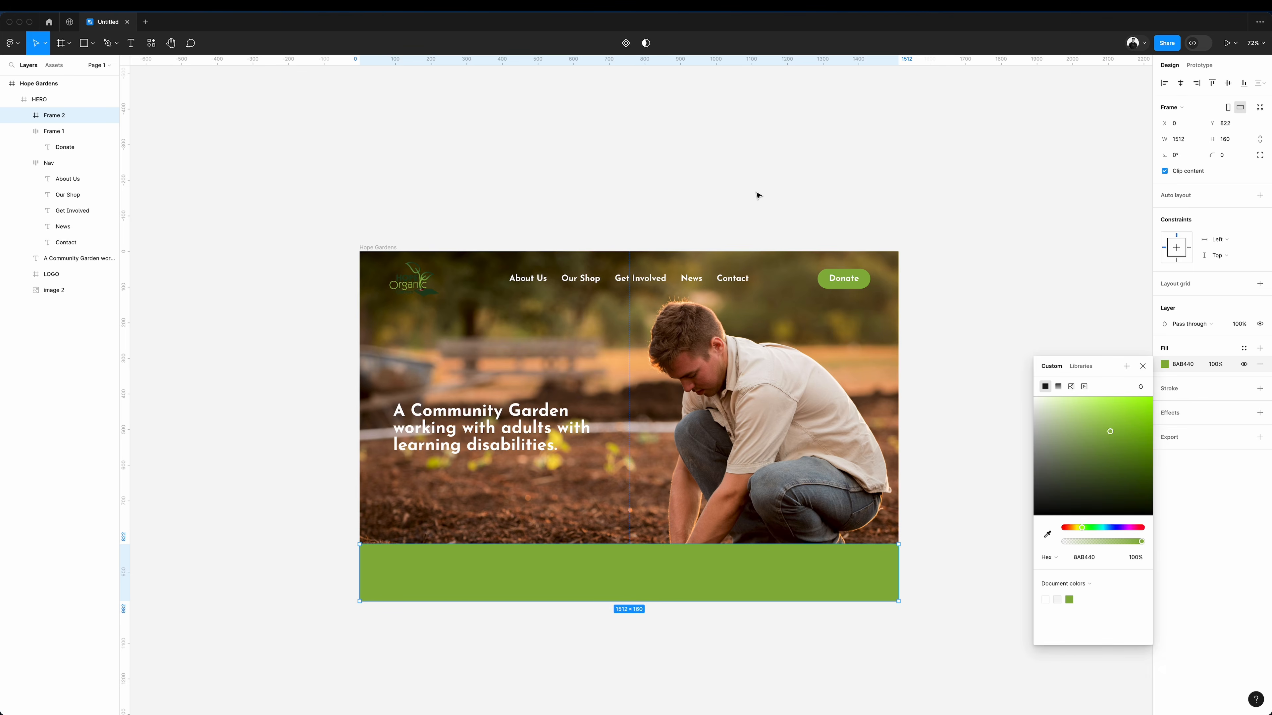
{"action": "key", "text": "Escape"}
{"action": "key", "text": "ctrl+v"}
{"action": "left_click_drag", "start_coordinate": [582, 446], "coordinate": [791, 461]}
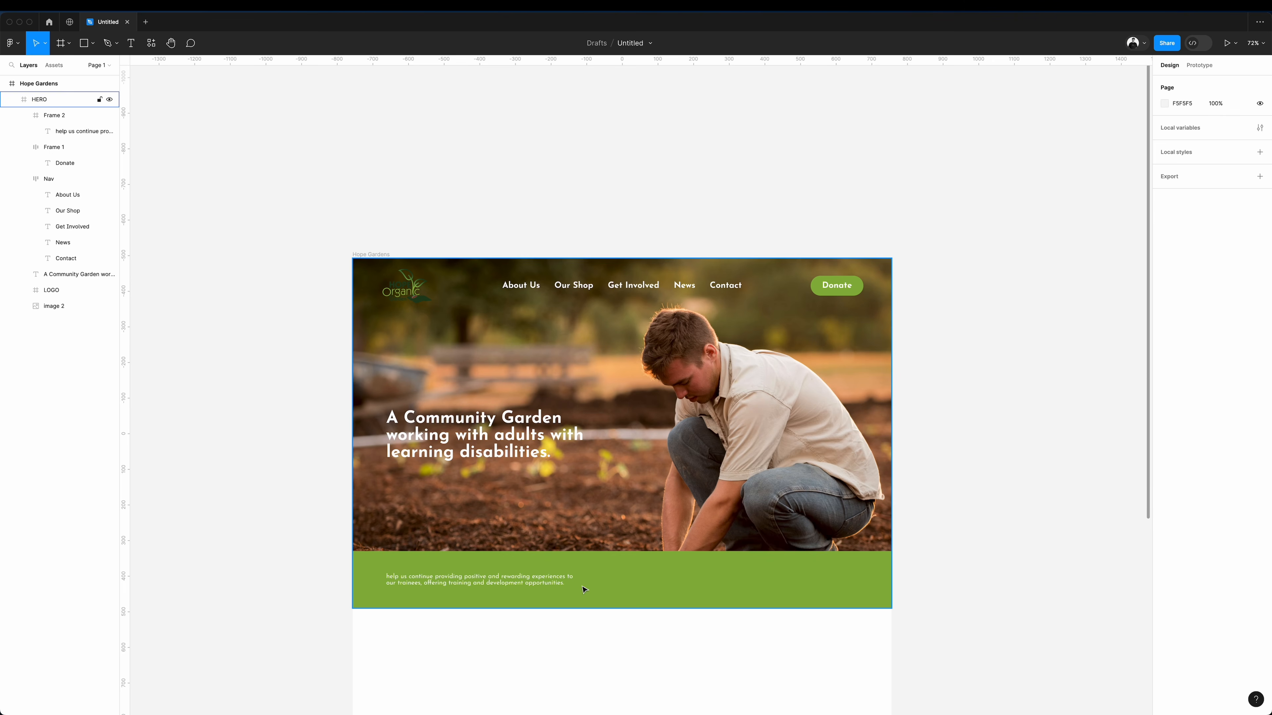
{"action": "type", "text": "help us continue providing positive and rewarding experiences to our trainees, offering training and development opportunities."}
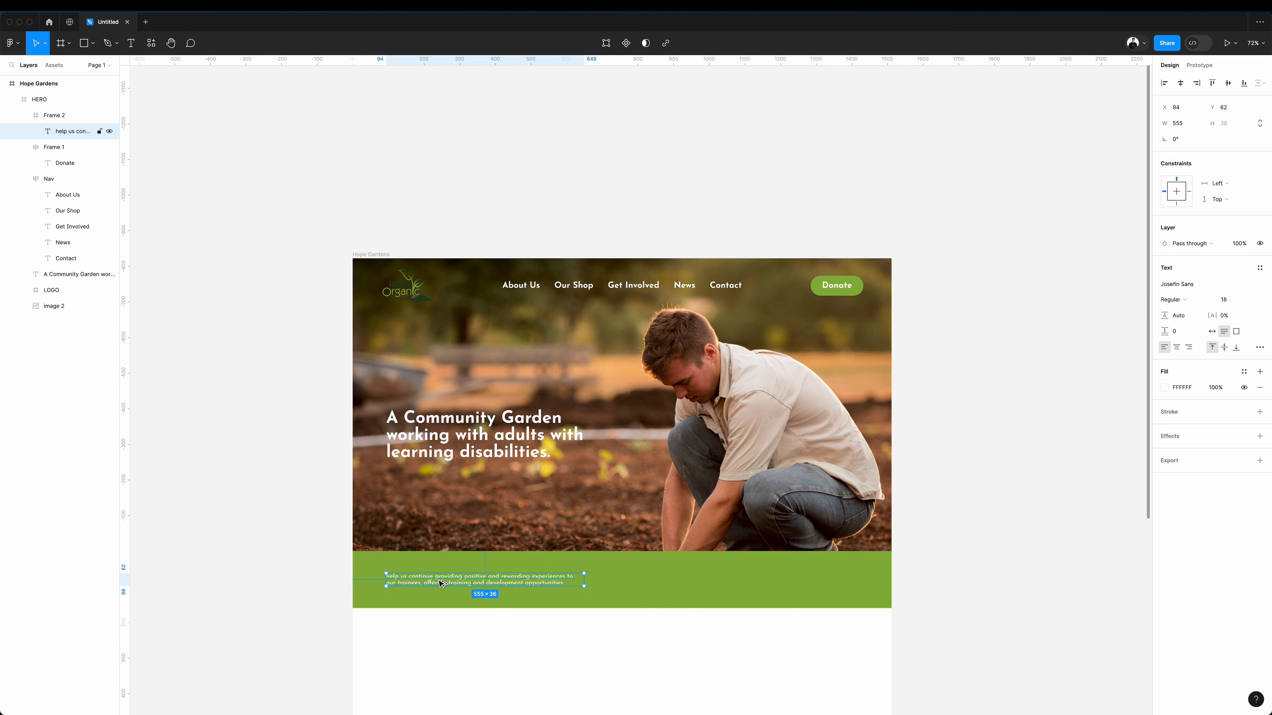
Duplicate the appeal text to the right within the green strip and reword the copy as "£1,283 Raised of £1500".
{"action": "left_click_drag", "start_coordinate": [441, 584], "coordinate": [680, 584]}
{"action": "double_click", "coordinate": [680, 584]}
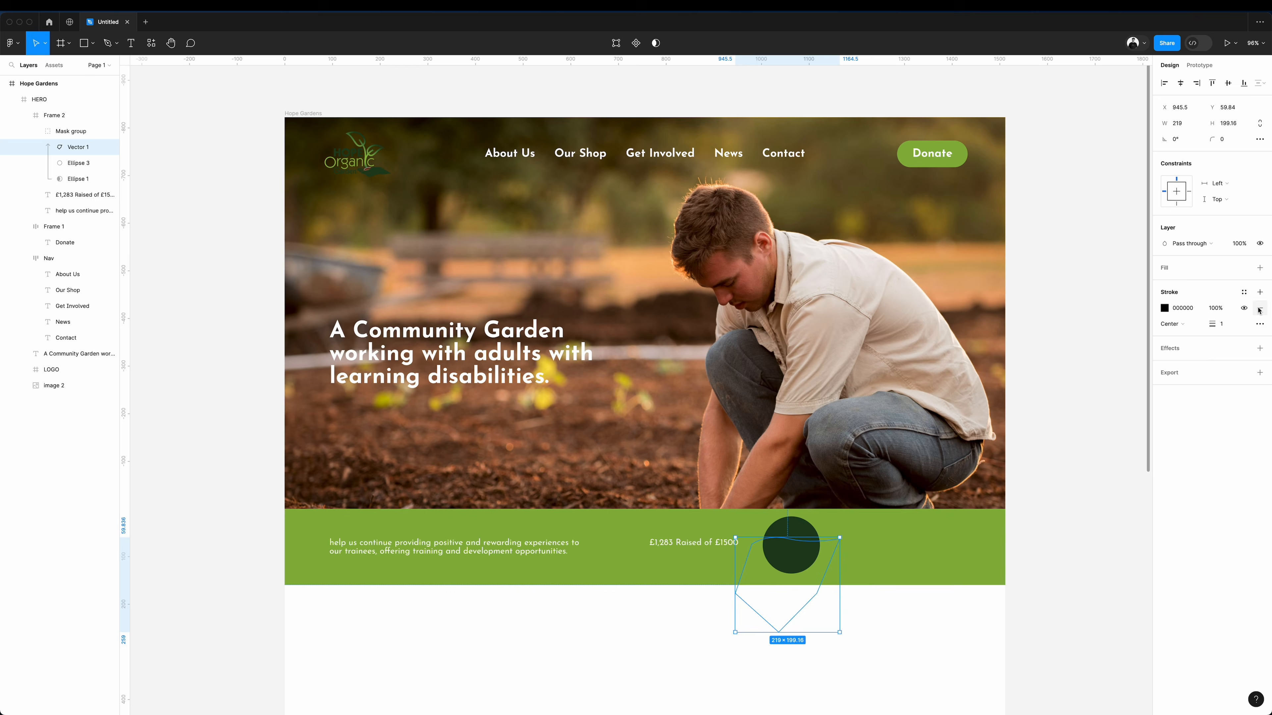
Build a circular 85% progress badge beside the raised amount, with a light green wave masked inside a dark green circle.
{"action": "left_click", "coordinate": [1260, 308]}
{"action": "left_click", "coordinate": [1259, 268]}
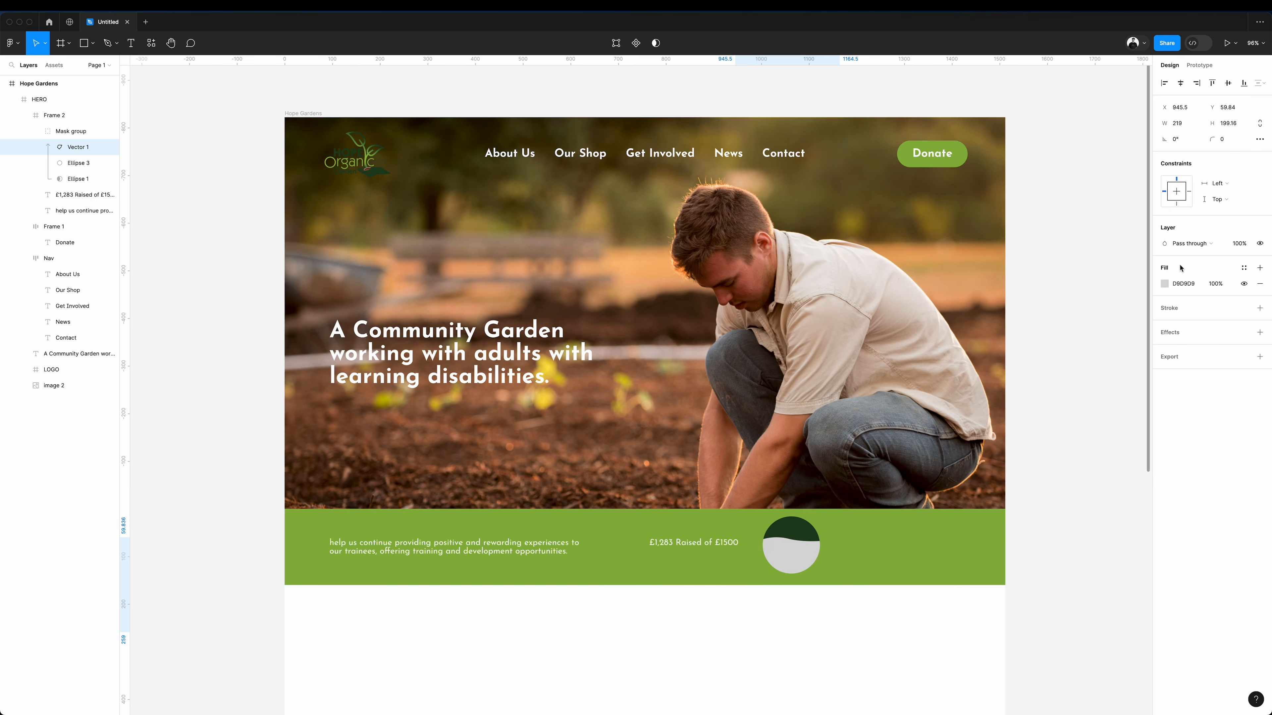
{"action": "left_click", "coordinate": [1162, 286]}
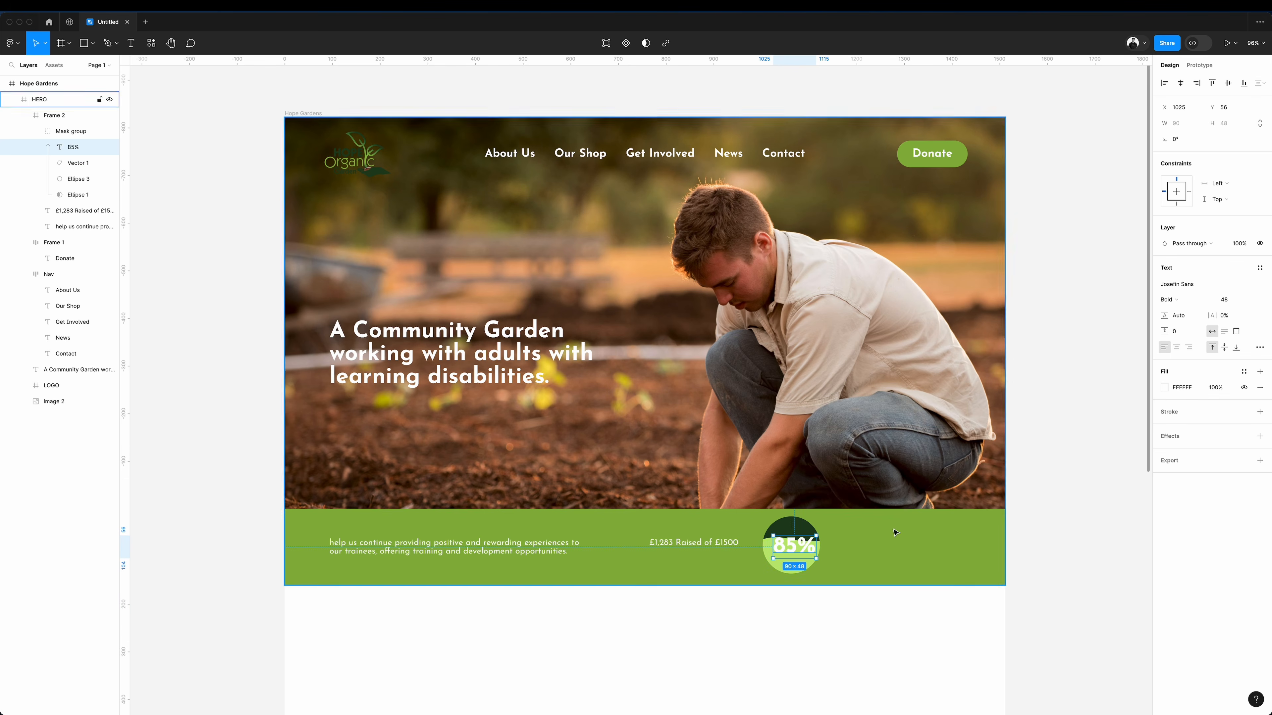
{"action": "left_click", "coordinate": [924, 176]}
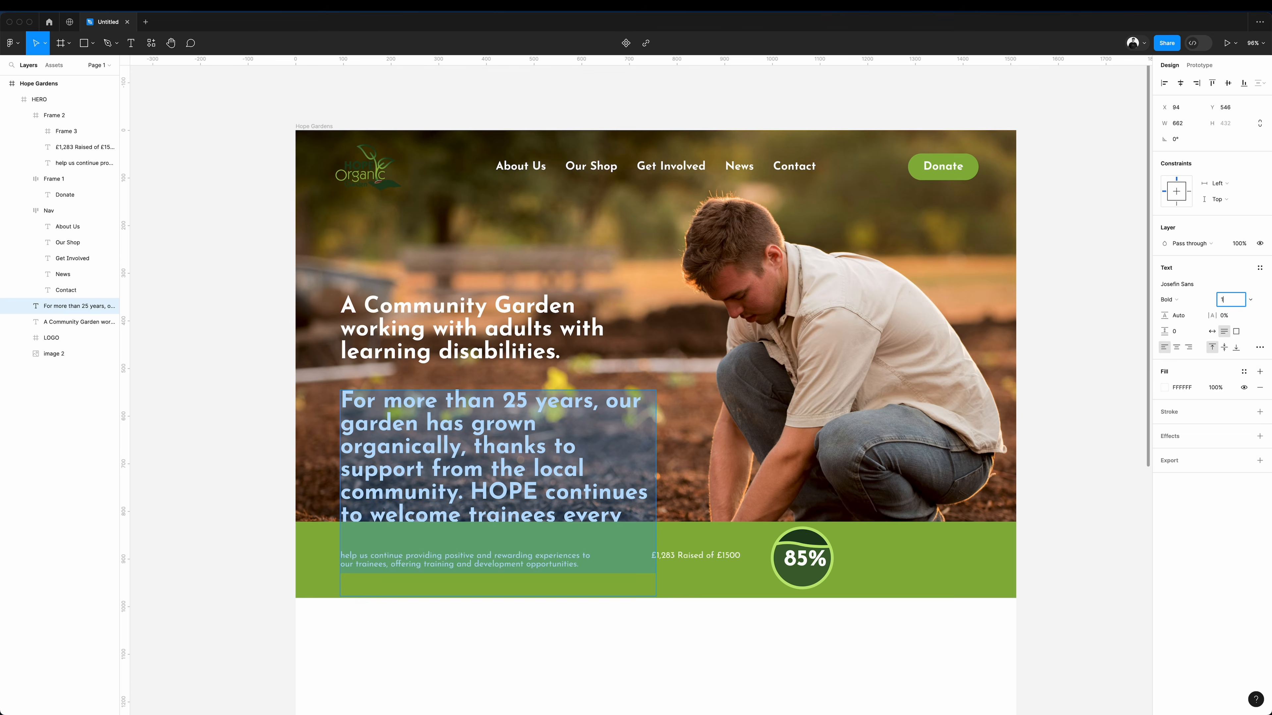
Style the website's "For more than 25 years" paragraph below the hero heading in Josefin Sans Regular, size 18.
{"action": "type", "text": "18"}
{"action": "key", "text": "Return"}
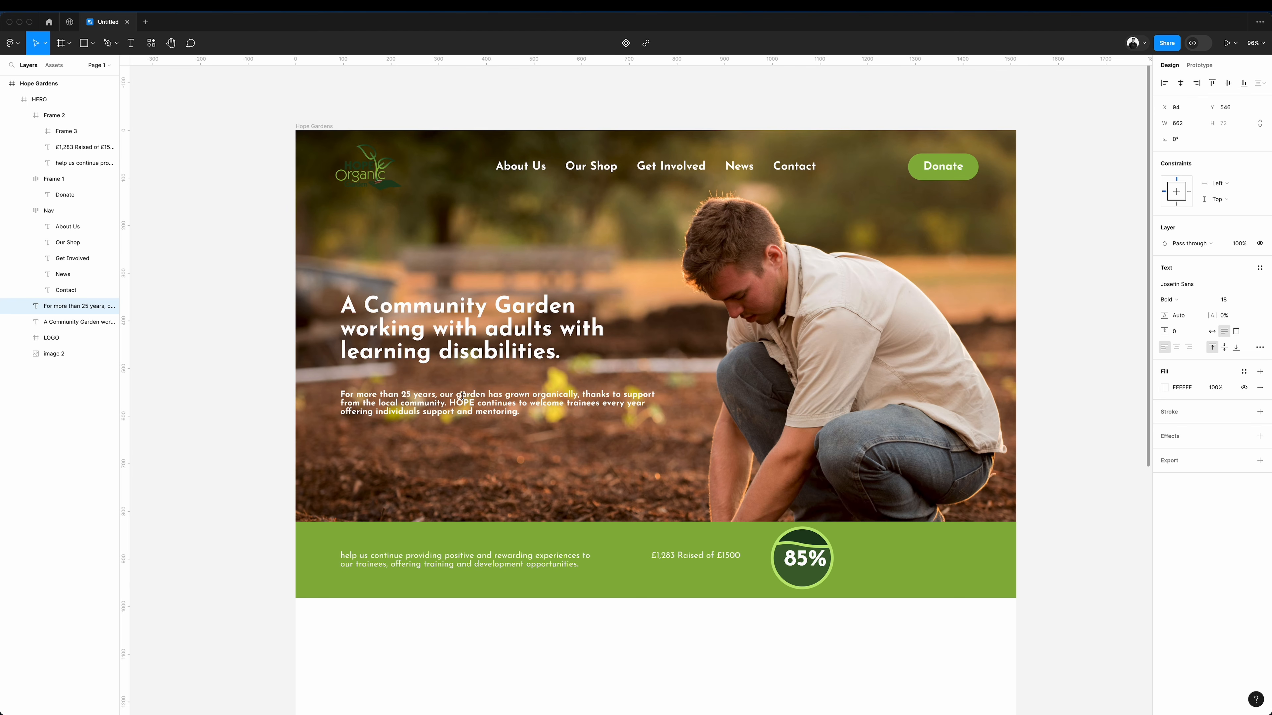
{"action": "key", "text": "super+a"}
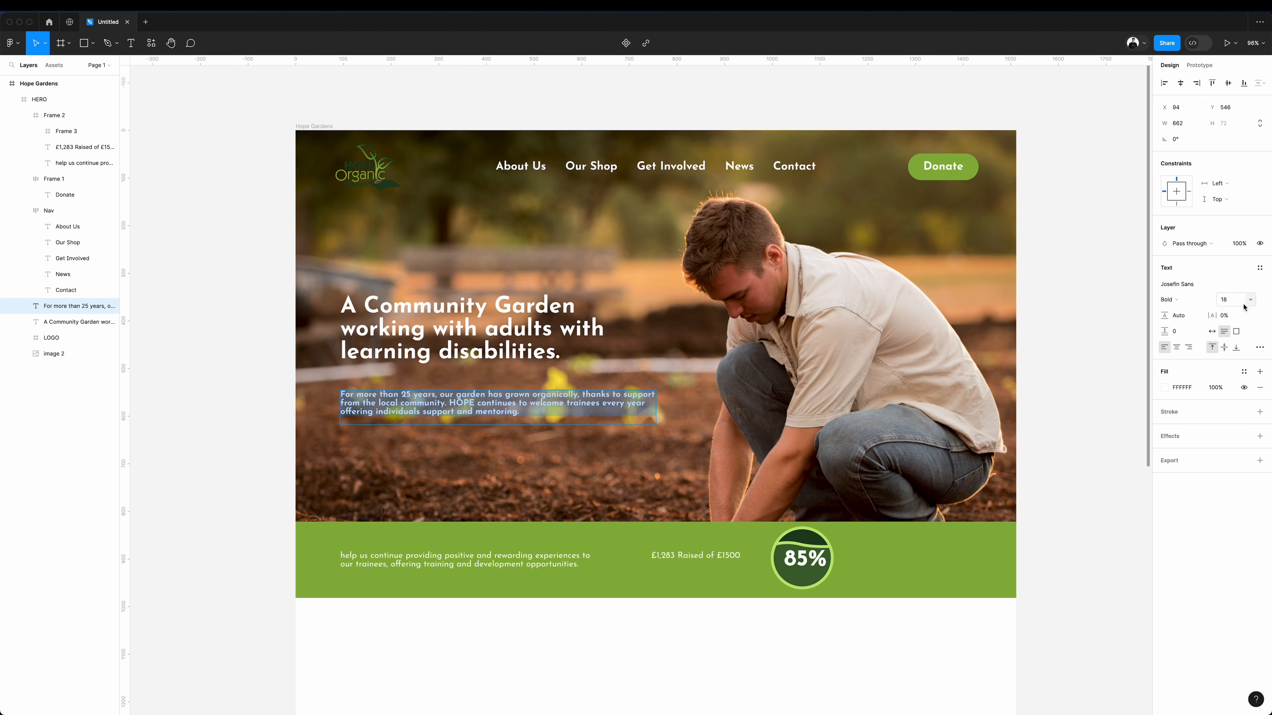
{"action": "left_click", "coordinate": [1169, 299]}
{"action": "left_click", "coordinate": [1182, 265]}
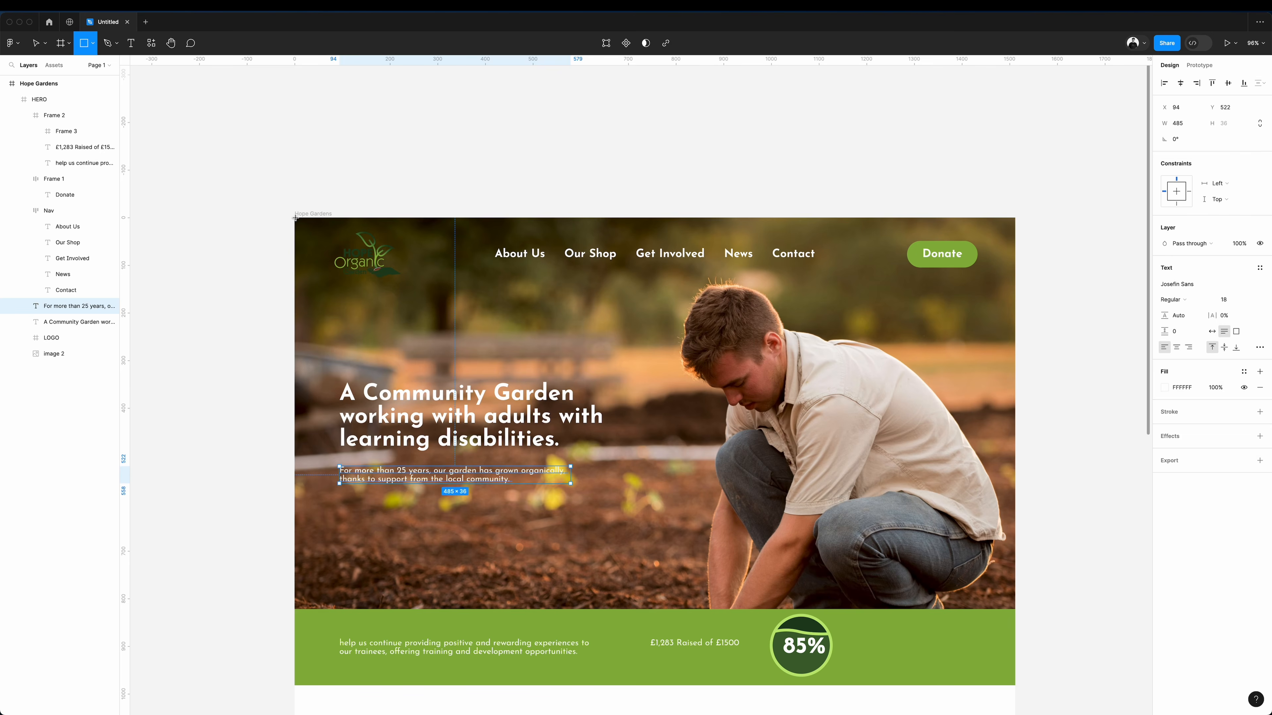
Cover the hero's left half with a 780 × 822 rectangle and give it a linear gradient that fades out towards the right.
{"action": "left_click_drag", "start_coordinate": [295, 218], "coordinate": [663, 612]}
{"action": "left_click_drag", "start_coordinate": [663, 611], "coordinate": [666, 611]}
{"action": "left_click", "coordinate": [1164, 283]}
{"action": "left_click", "coordinate": [1058, 307]}
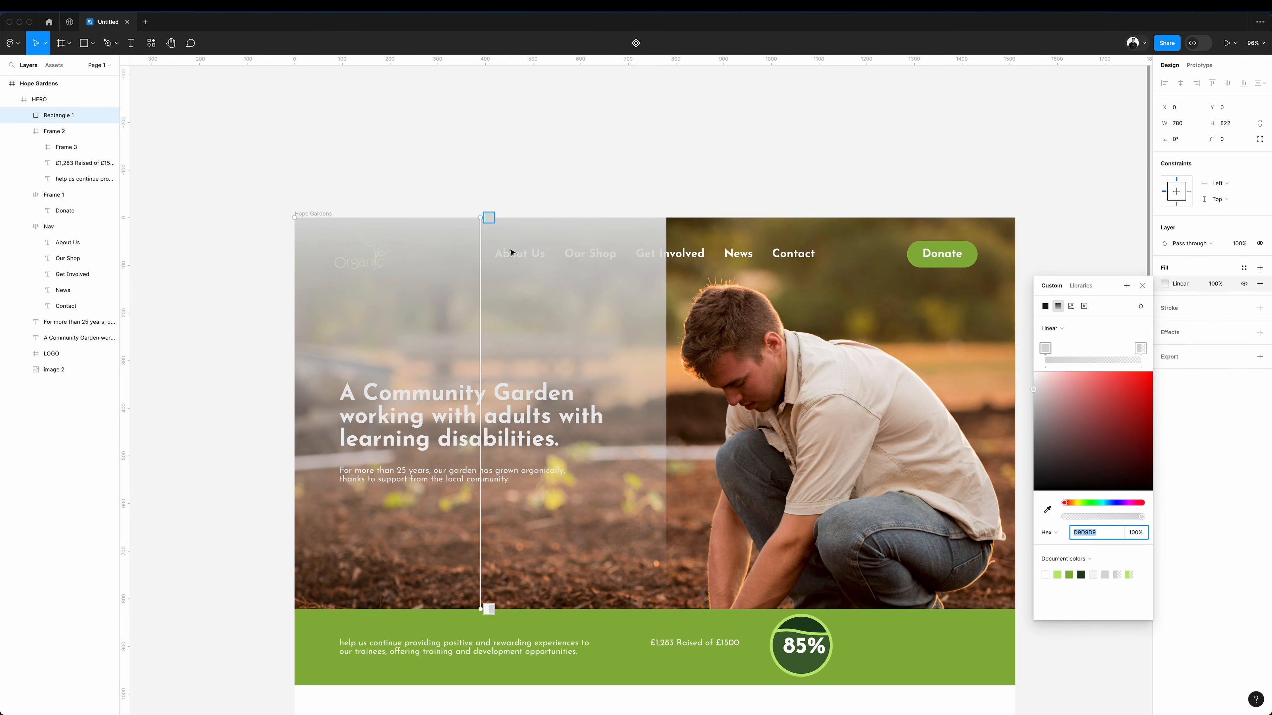
{"action": "left_click_drag", "start_coordinate": [480, 220], "coordinate": [472, 324]}
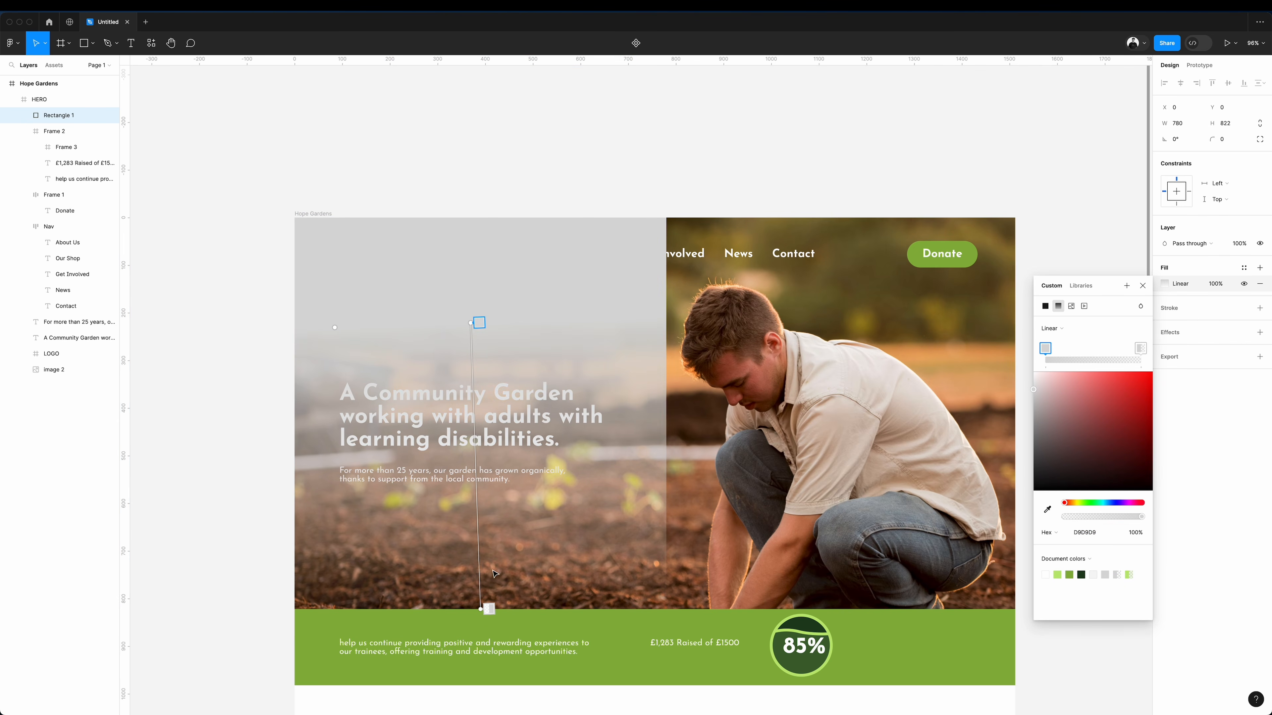
{"action": "left_click_drag", "start_coordinate": [486, 607], "coordinate": [635, 326]}
Draw a 1512 × 822 rectangle over the whole hero photo and apply a Background blur effect to it.
{"action": "key", "text": "r"}
{"action": "mouse_move", "coordinate": [295, 218]}
{"action": "left_mouse_down"}
{"action": "mouse_move", "coordinate": [673, 468]}
{"action": "mouse_move", "coordinate": [792, 605]}
{"action": "mouse_move", "coordinate": [1016, 610]}
{"action": "left_mouse_up"}
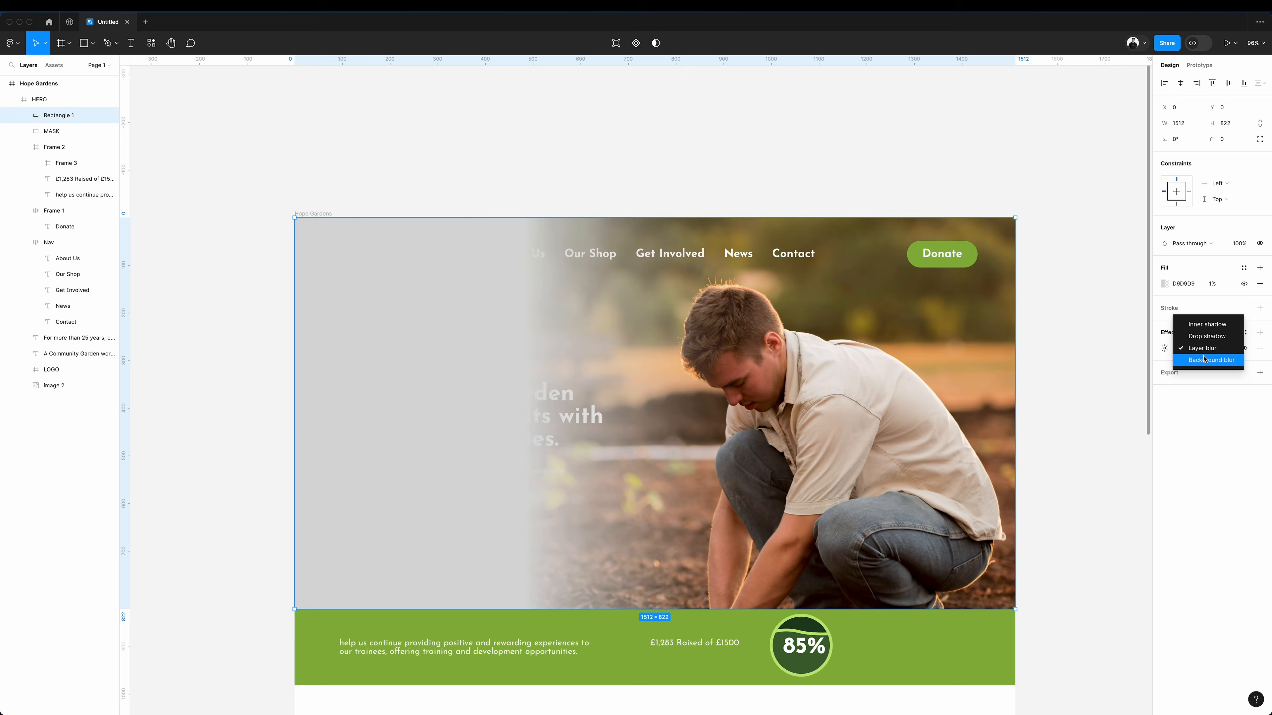
{"action": "left_click", "coordinate": [1204, 359]}
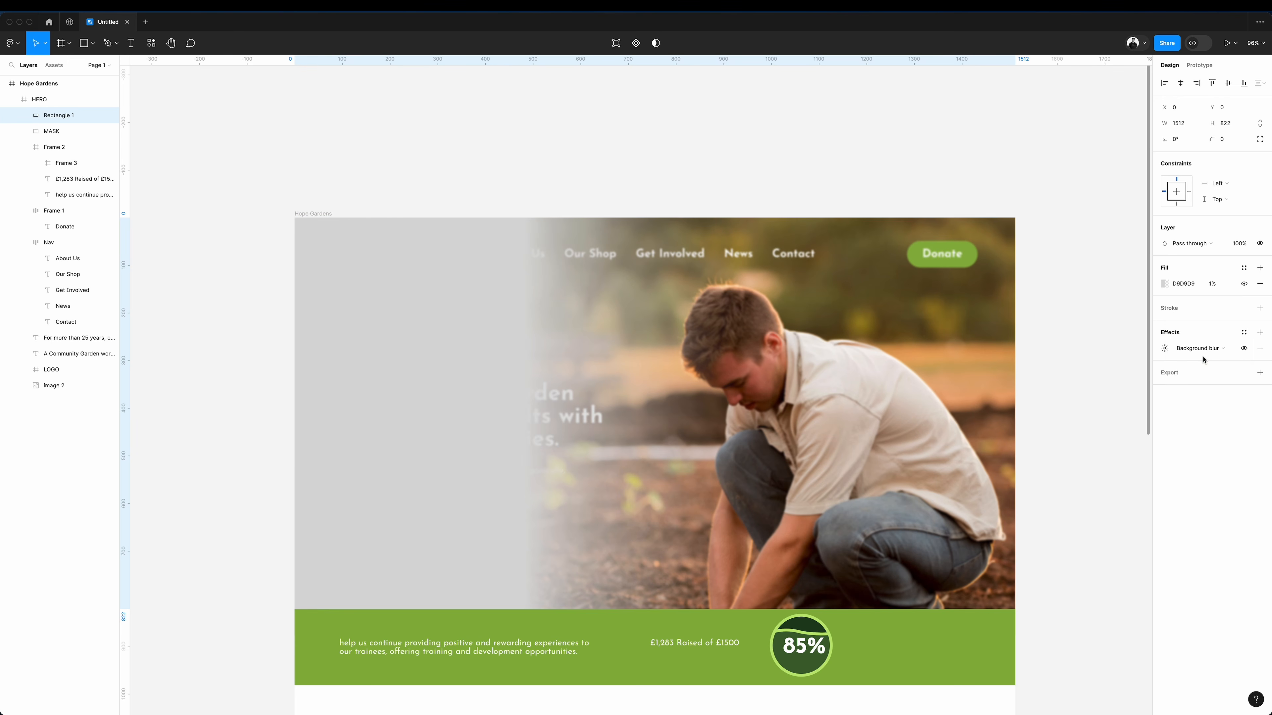
Set the rectangle's background blur amount to 20.
{"action": "left_click", "coordinate": [1165, 349]}
{"action": "left_click", "coordinate": [1074, 374]}
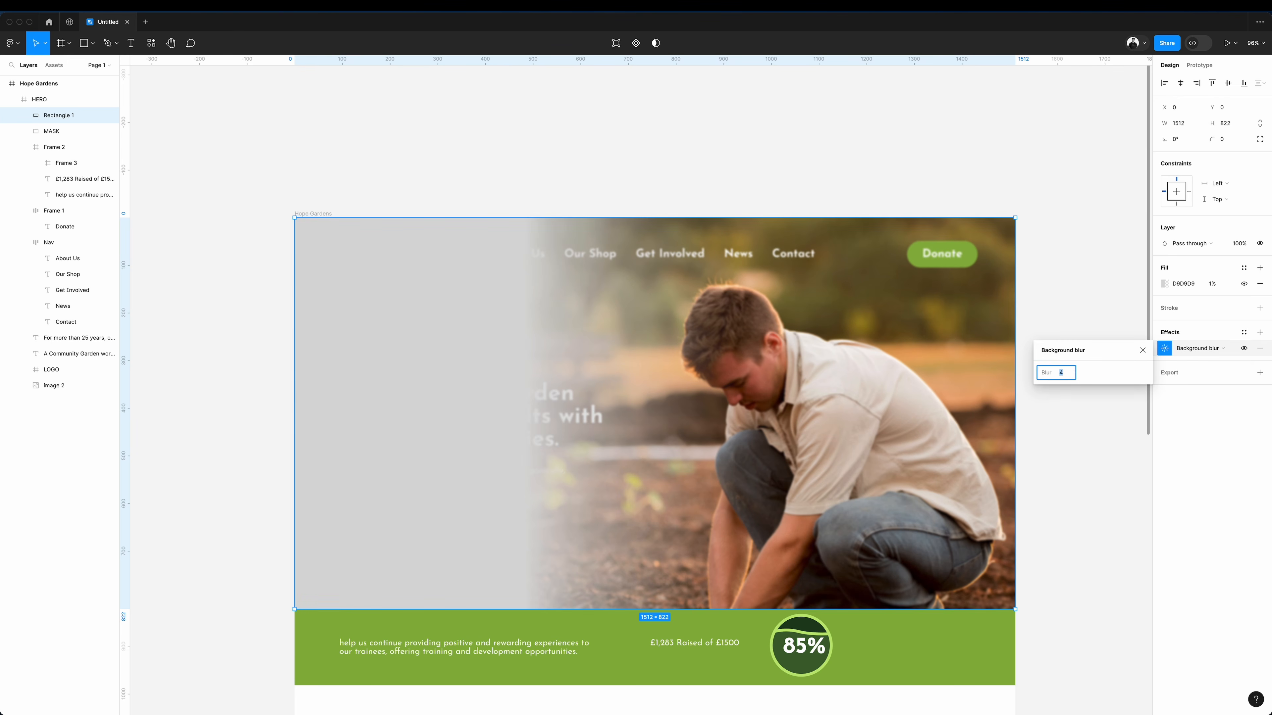
{"action": "type", "text": "24"}
{"action": "key", "text": "Return"}
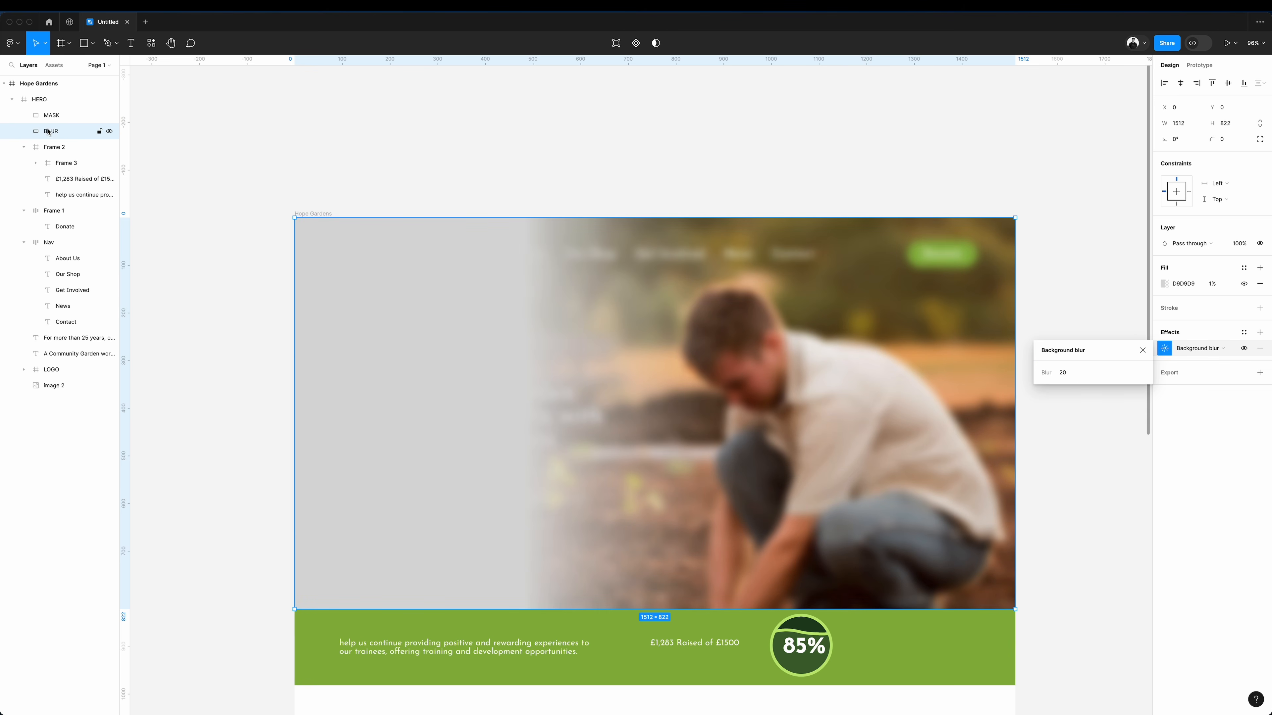
Place BLUR above MASK, use the gradient rectangle as its mask, and narrow the mask to shorten the blur fade.
{"action": "left_click_drag", "start_coordinate": [52, 113], "coordinate": [52, 113]}
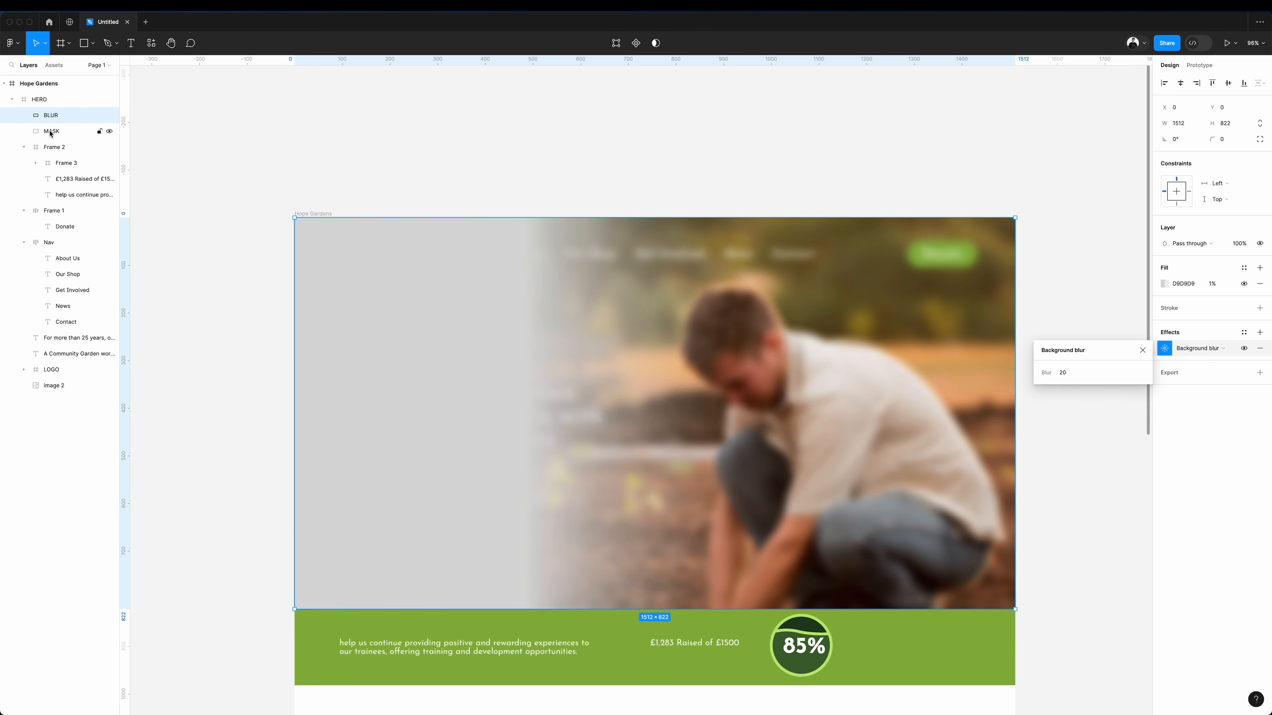
{"action": "left_click", "coordinate": [52, 129], "text": "shift"}
{"action": "right_click", "coordinate": [52, 128]}
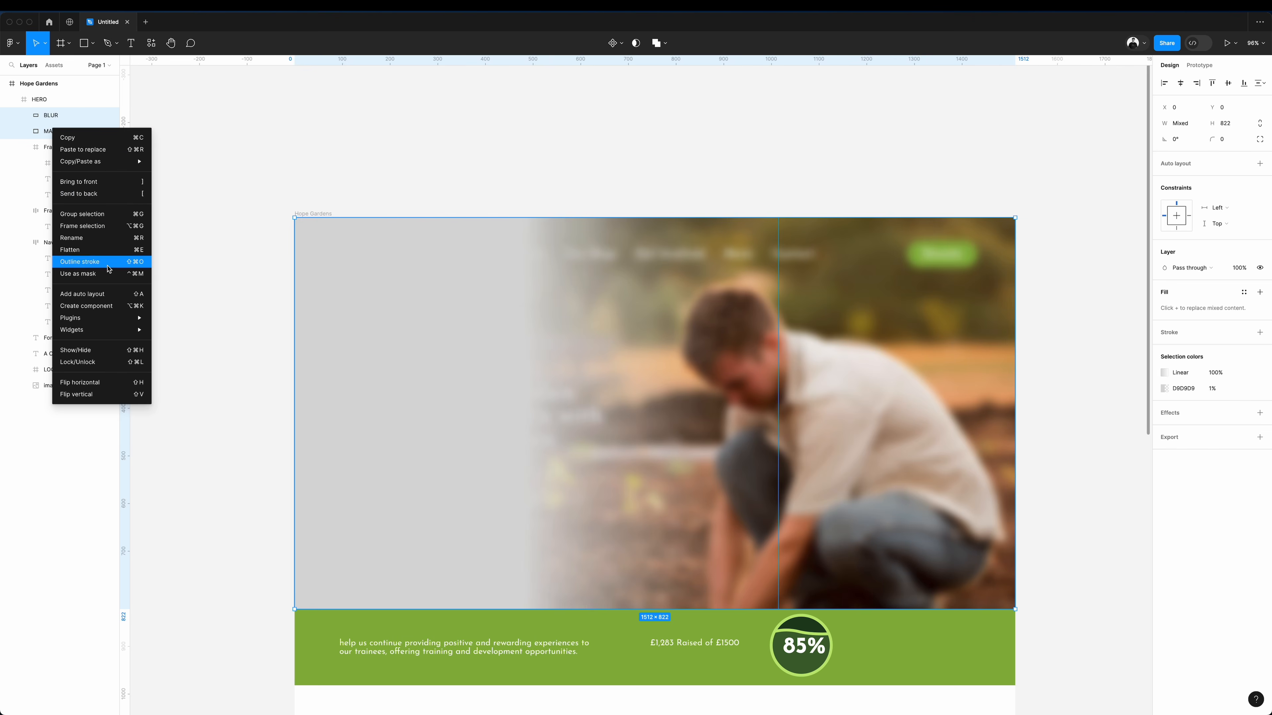
{"action": "left_click", "coordinate": [100, 273]}
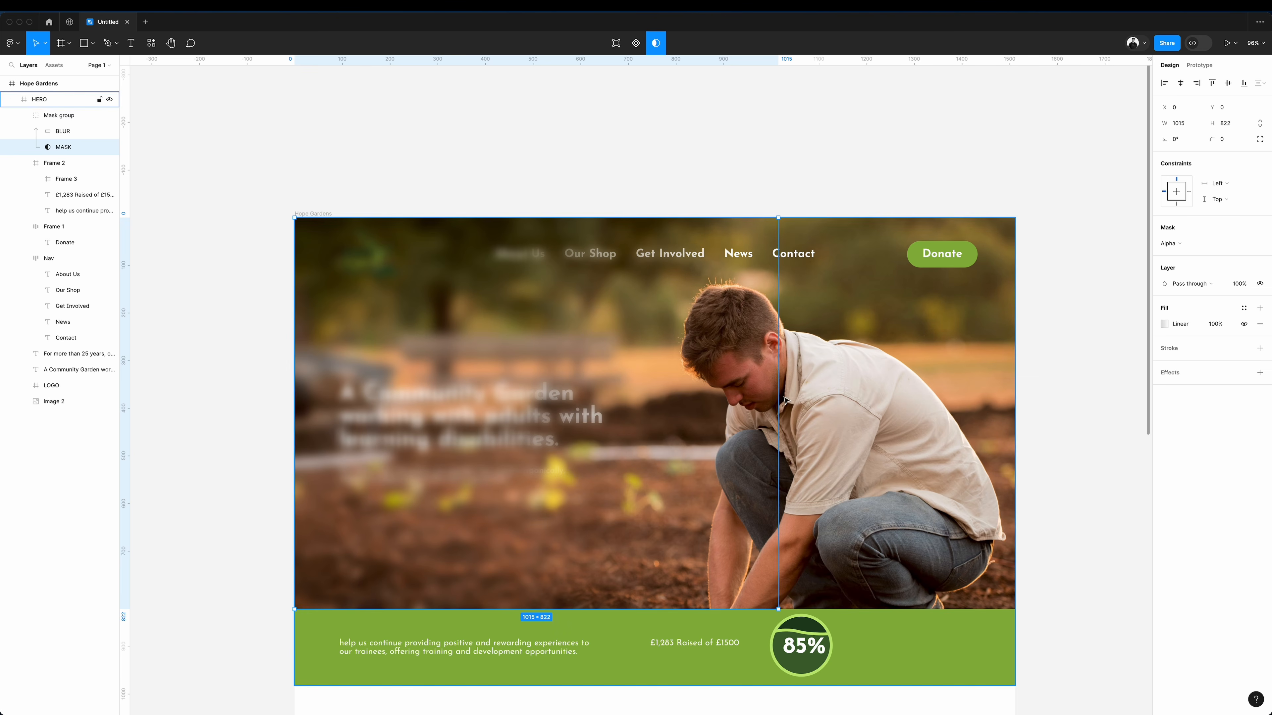
{"action": "left_click_drag", "start_coordinate": [778, 396], "coordinate": [704, 389]}
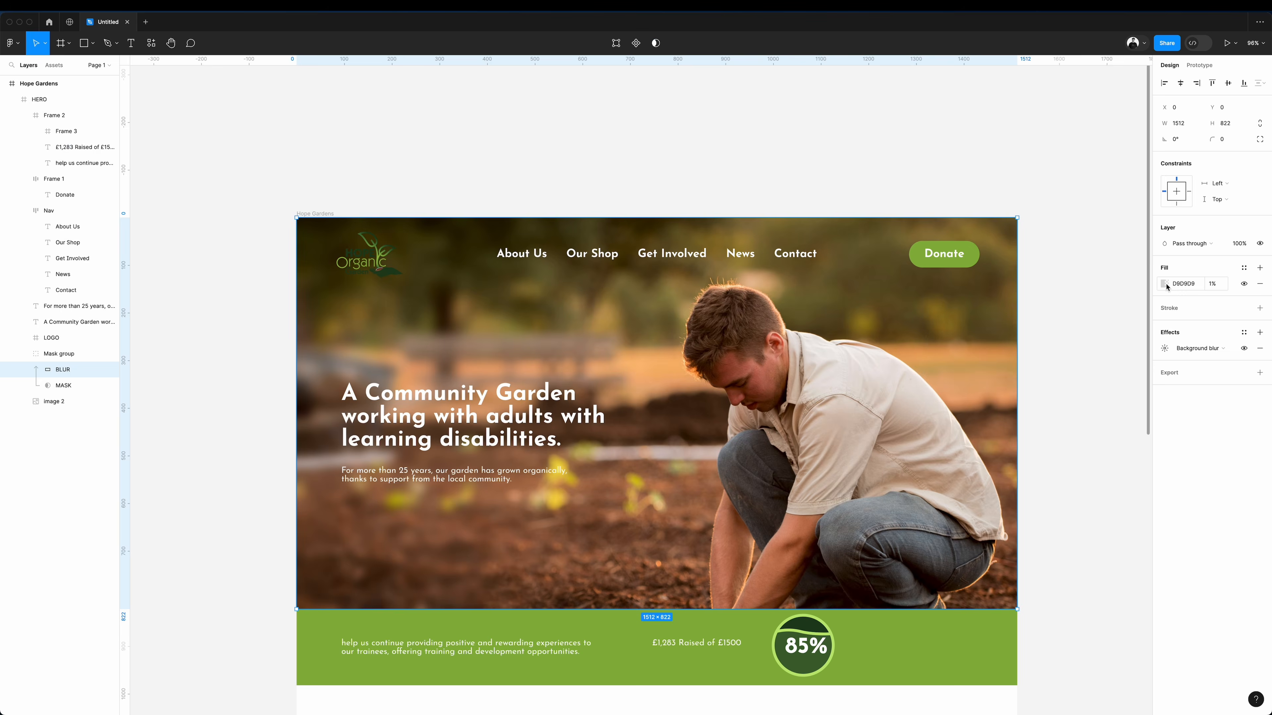
Set the BLUR rectangle's fill to black (000000) and raise the fill opacity to darken the blurred side of the photo.
{"action": "left_click", "coordinate": [1165, 284]}
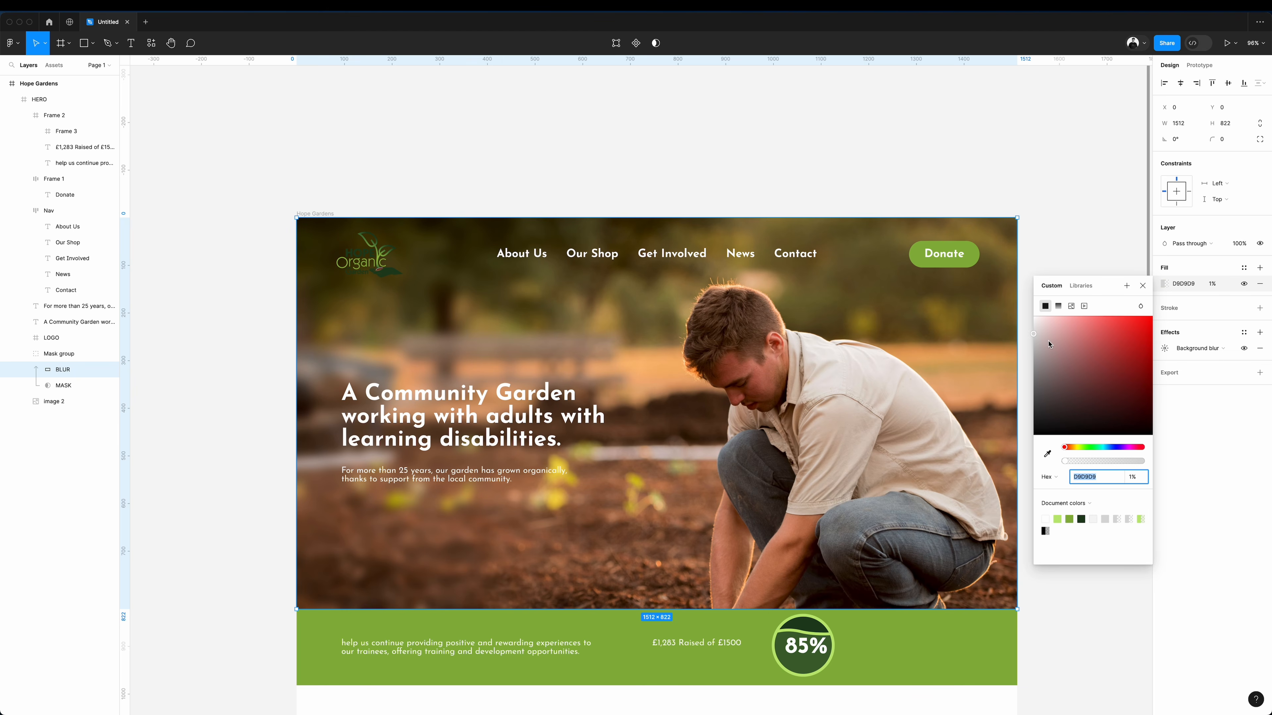
{"action": "left_click_drag", "start_coordinate": [1047, 343], "coordinate": [1033, 435]}
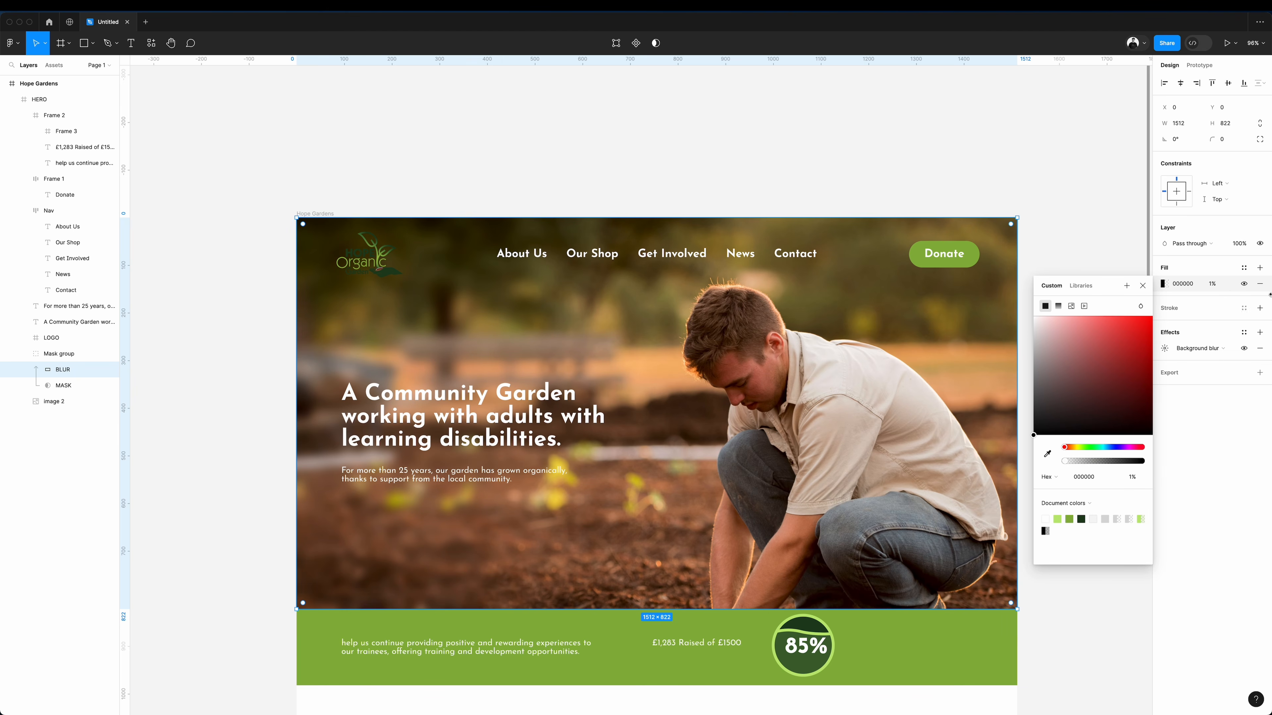
{"action": "left_click", "coordinate": [1221, 286]}
{"action": "key", "text": "shift+Up"}
{"action": "key", "text": "shift+Up"}
{"action": "key", "text": "shift+Up"}
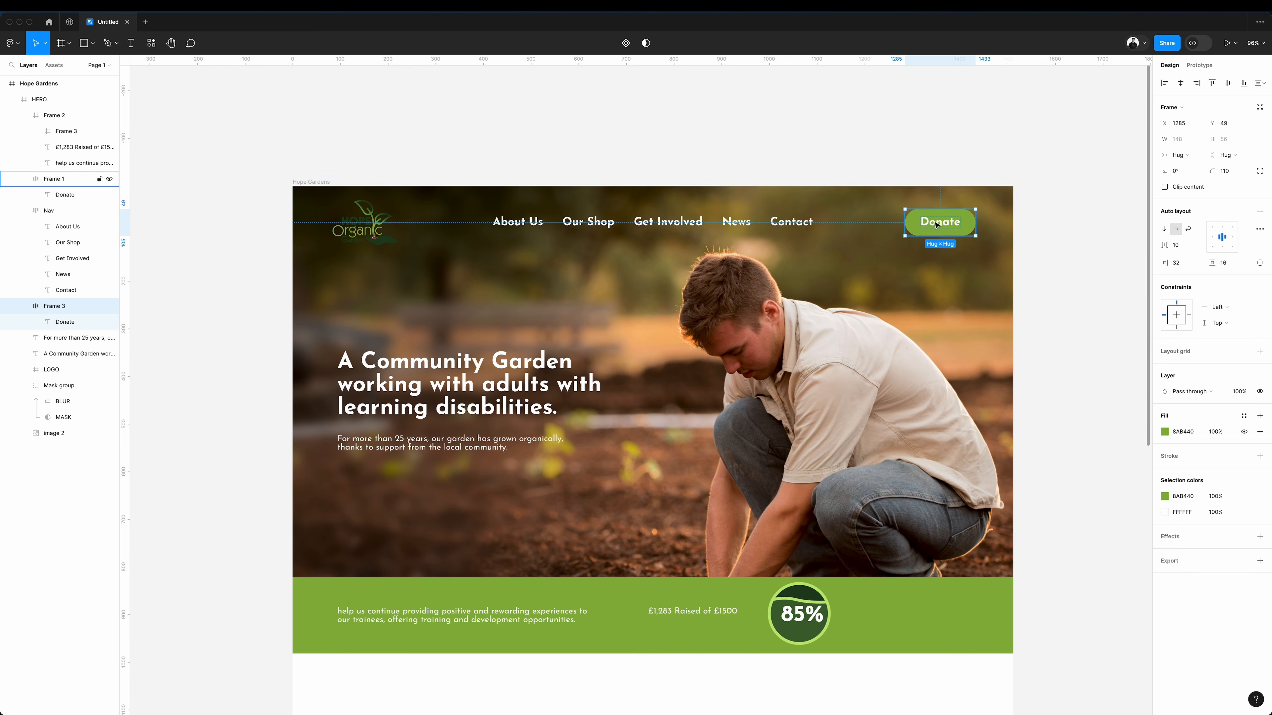
Copy the Donate button below the hero paragraph and relabel the copy "Find out more".
{"action": "left_click_drag", "start_coordinate": [937, 225], "coordinate": [370, 482]}
{"action": "double_click", "coordinate": [371, 481]}
{"action": "type", "text": "F"}
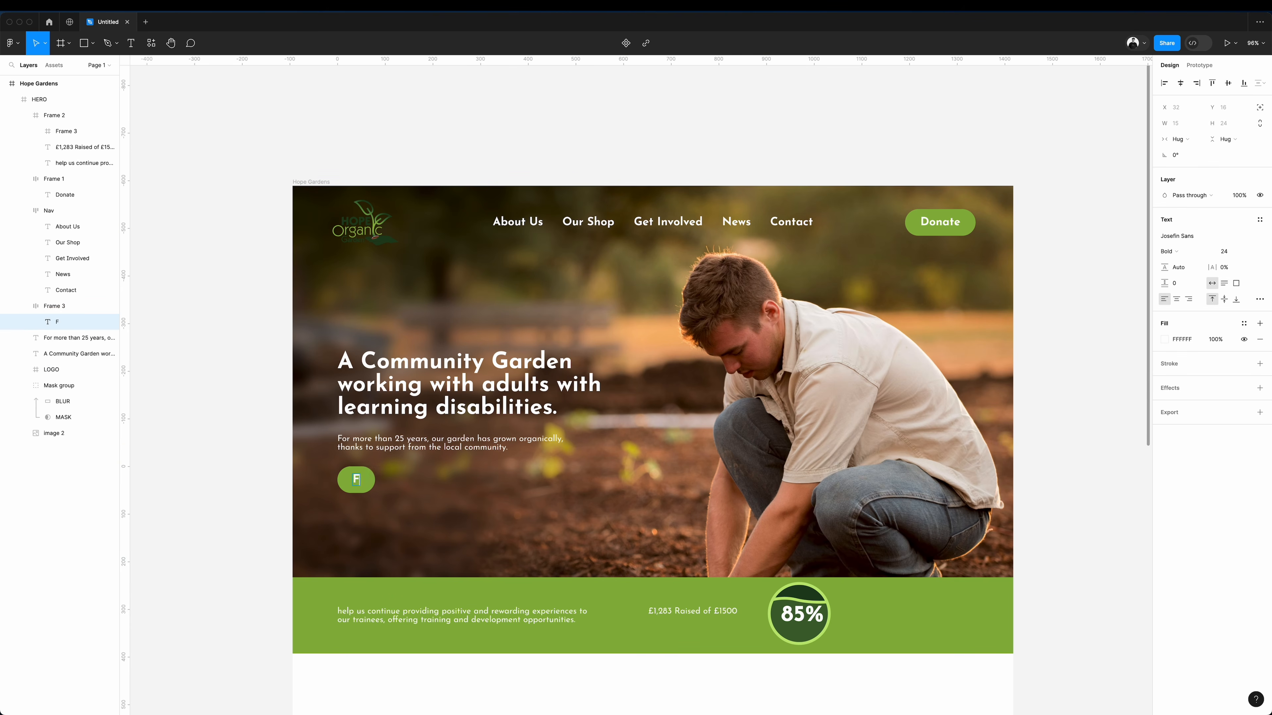
{"action": "type", "text": "ind out more"}
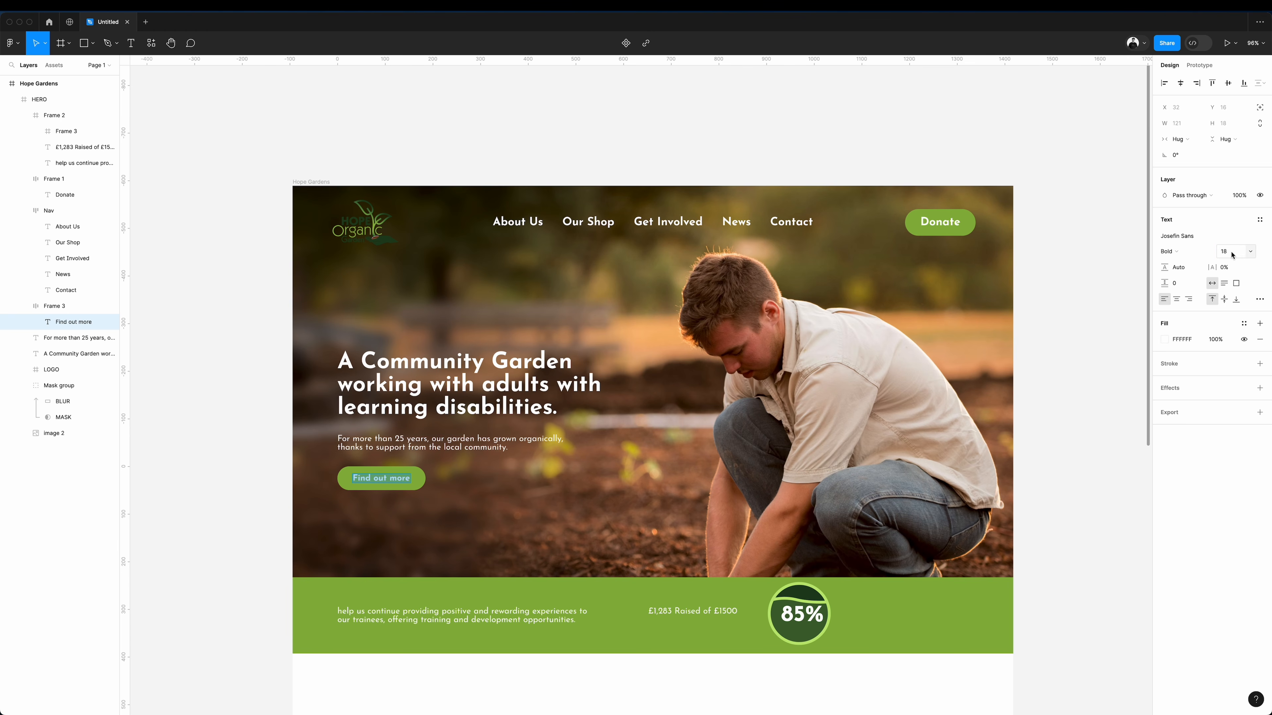
Set the font size of the Find out more label, the navigation links and the Donate label to 16.
{"action": "left_click", "coordinate": [1232, 255]}
{"action": "type", "text": "16"}
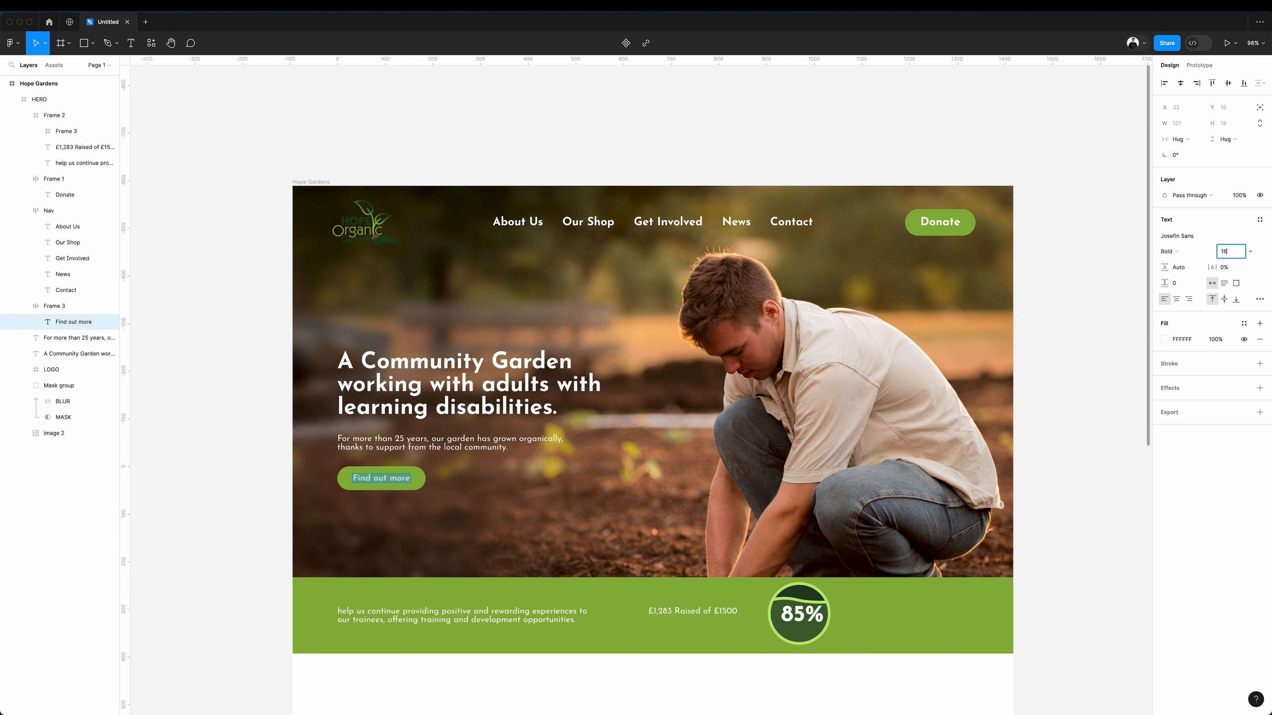
{"action": "key", "text": "Return"}
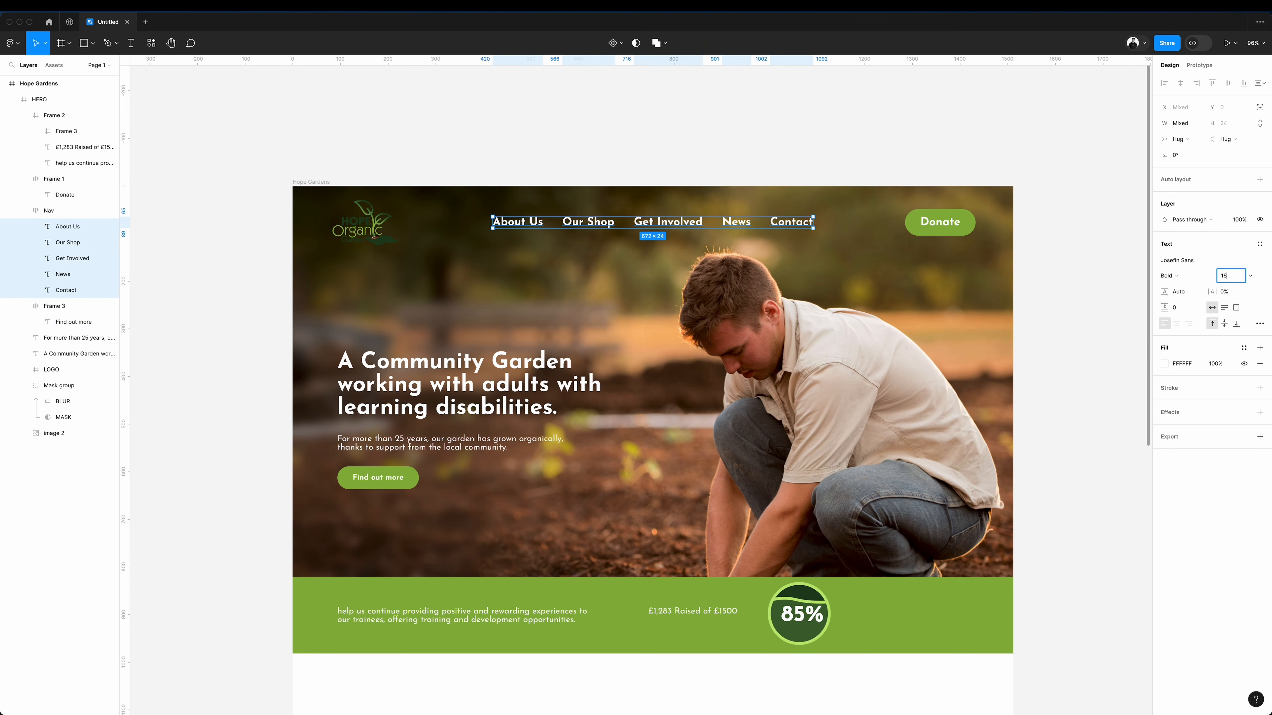
{"action": "key", "text": "Return"}
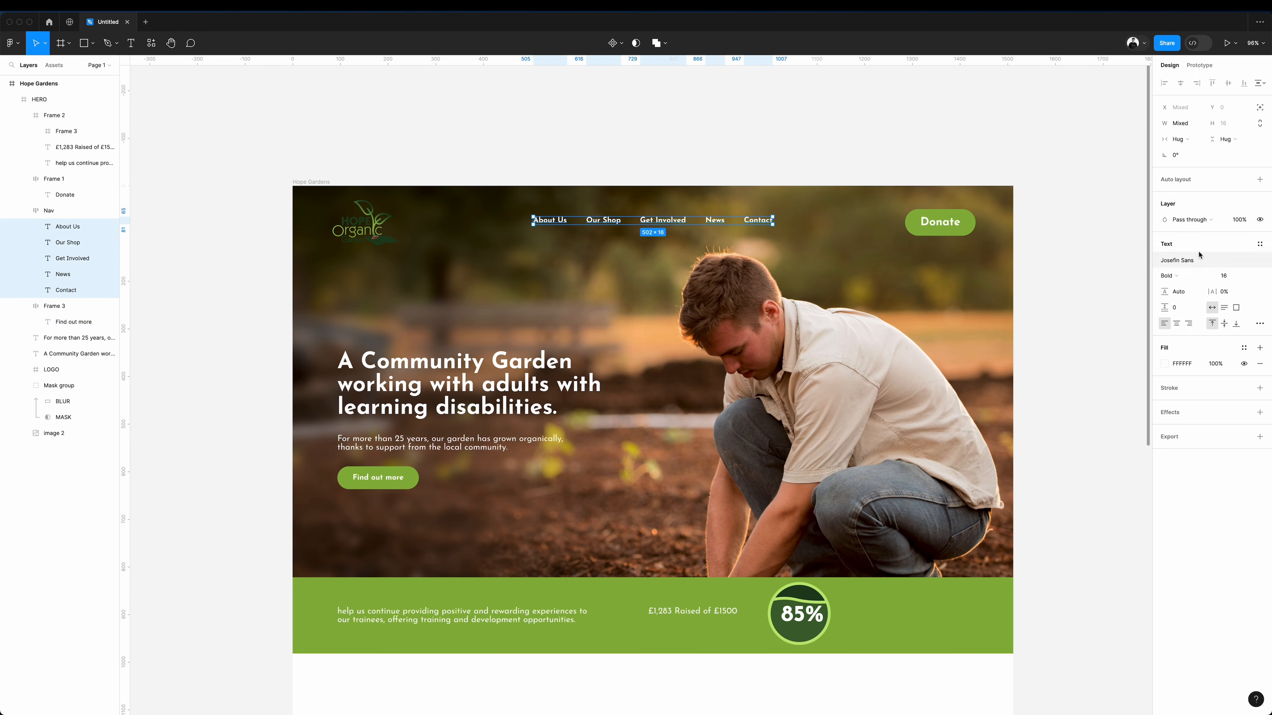
{"action": "double_click", "coordinate": [941, 222]}
{"action": "double_click", "coordinate": [944, 222]}
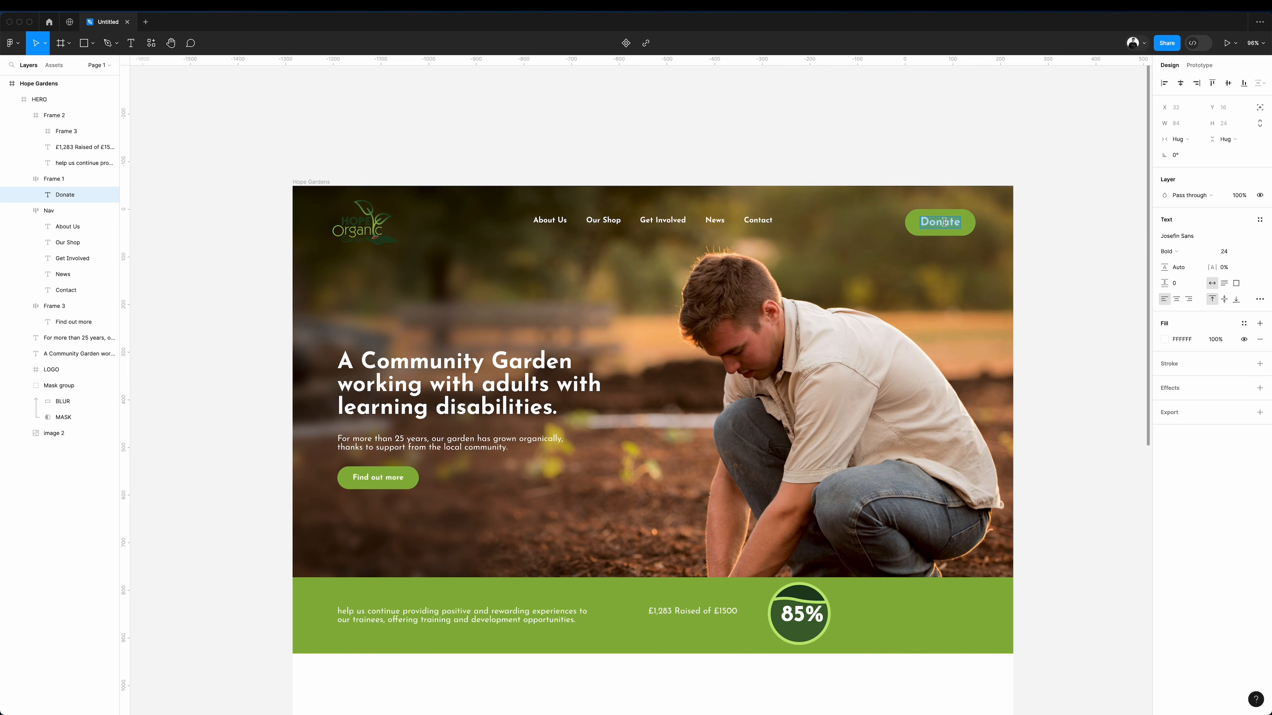
{"action": "left_click", "coordinate": [1236, 253]}
{"action": "type", "text": "16"}
{"action": "key", "text": "Return"}
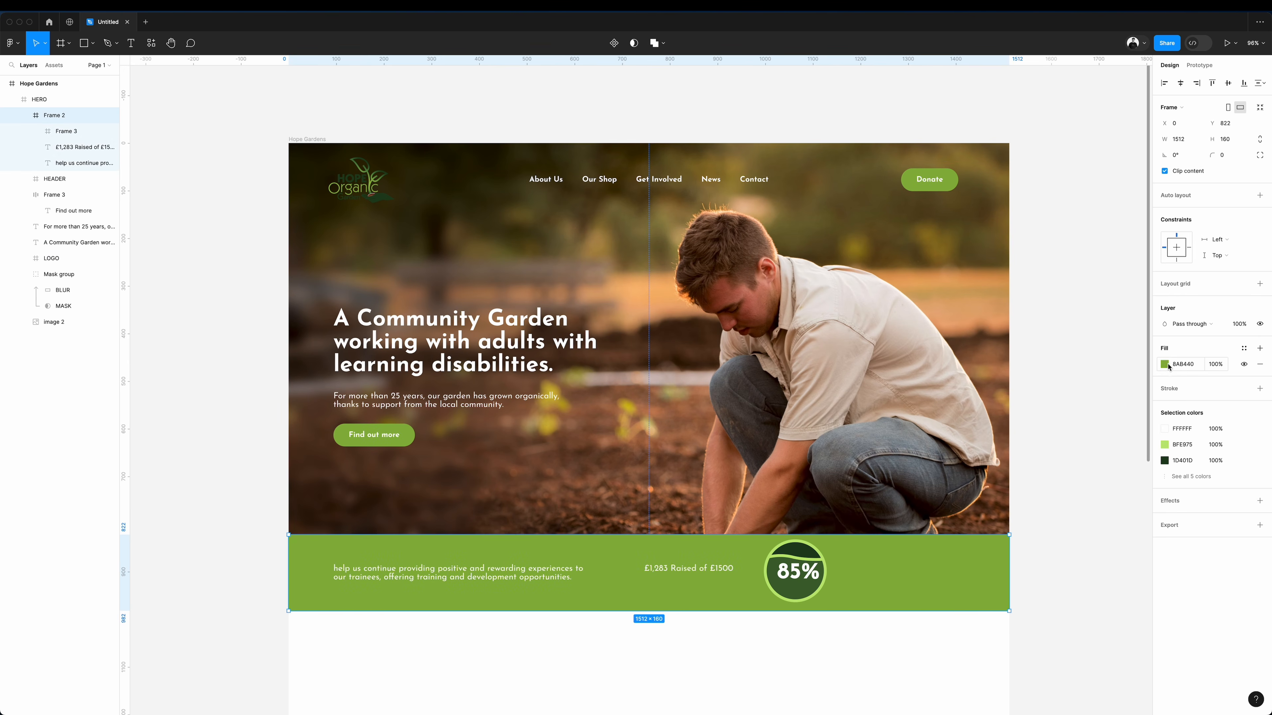
Recolour the 1512 × 160 donation strip with the dark green 1D401D.
{"action": "left_click", "coordinate": [1165, 365]}
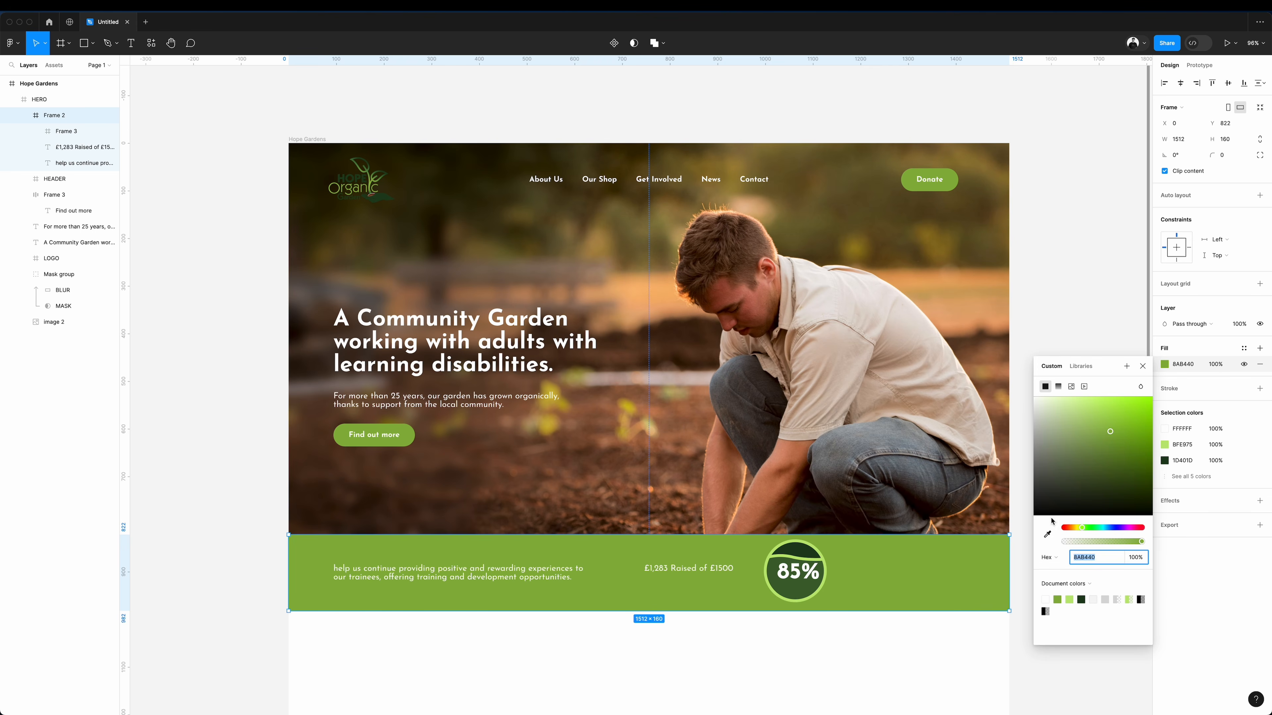
{"action": "left_click", "coordinate": [1047, 534]}
{"action": "left_click", "coordinate": [866, 573]}
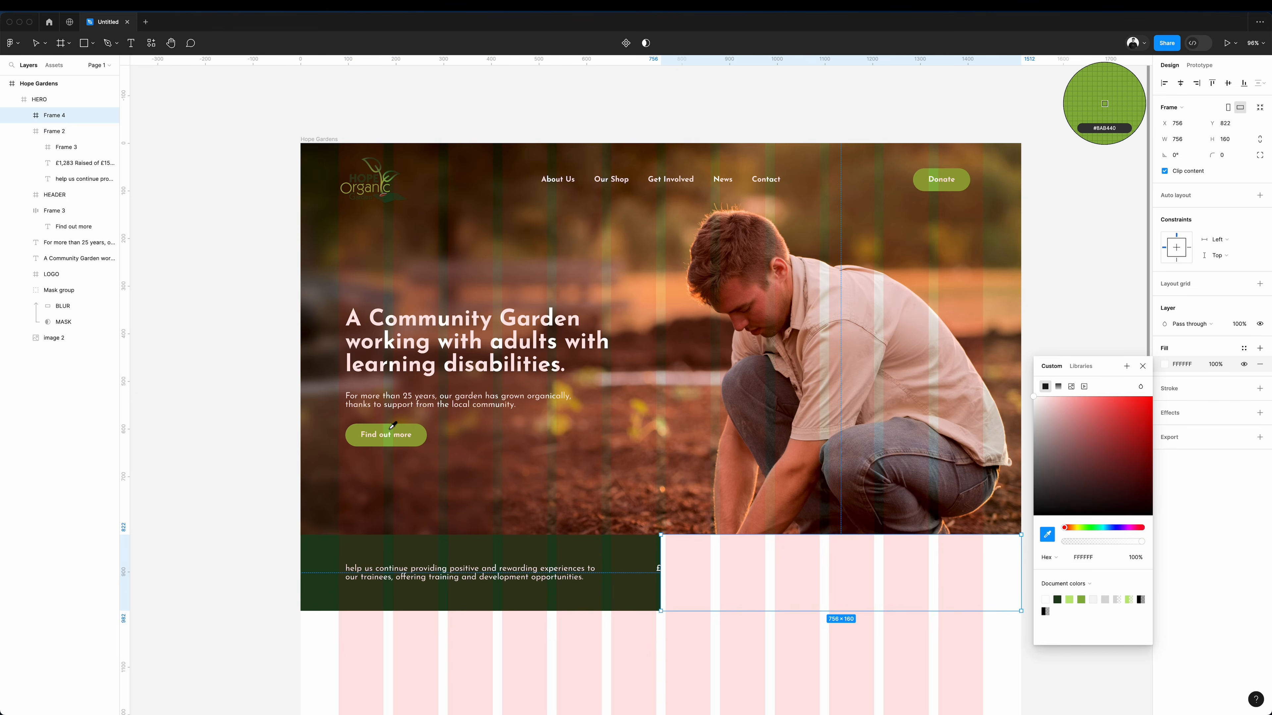
Fill the strip's right-half 756 × 160 frame with the button green 8AB440 and nest the raised-amount text and 85% badge in it.
{"action": "left_click", "coordinate": [392, 428]}
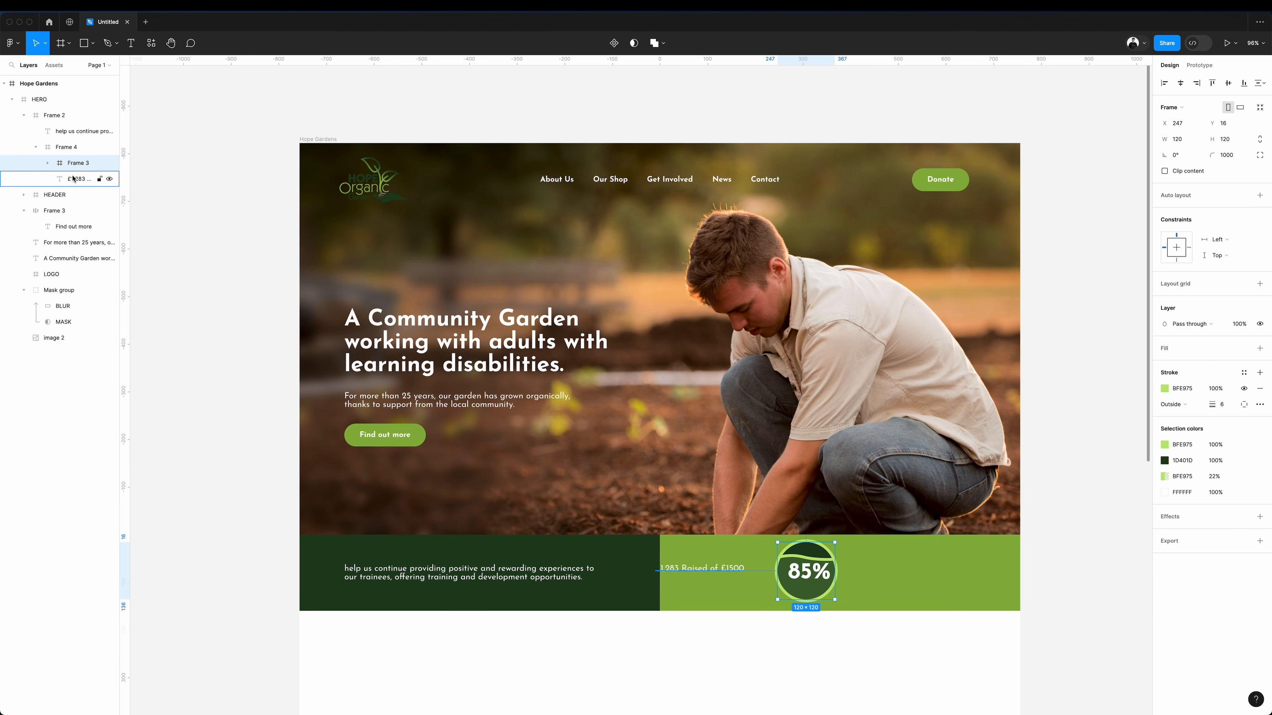
{"action": "left_click", "coordinate": [700, 569], "text": "shift"}
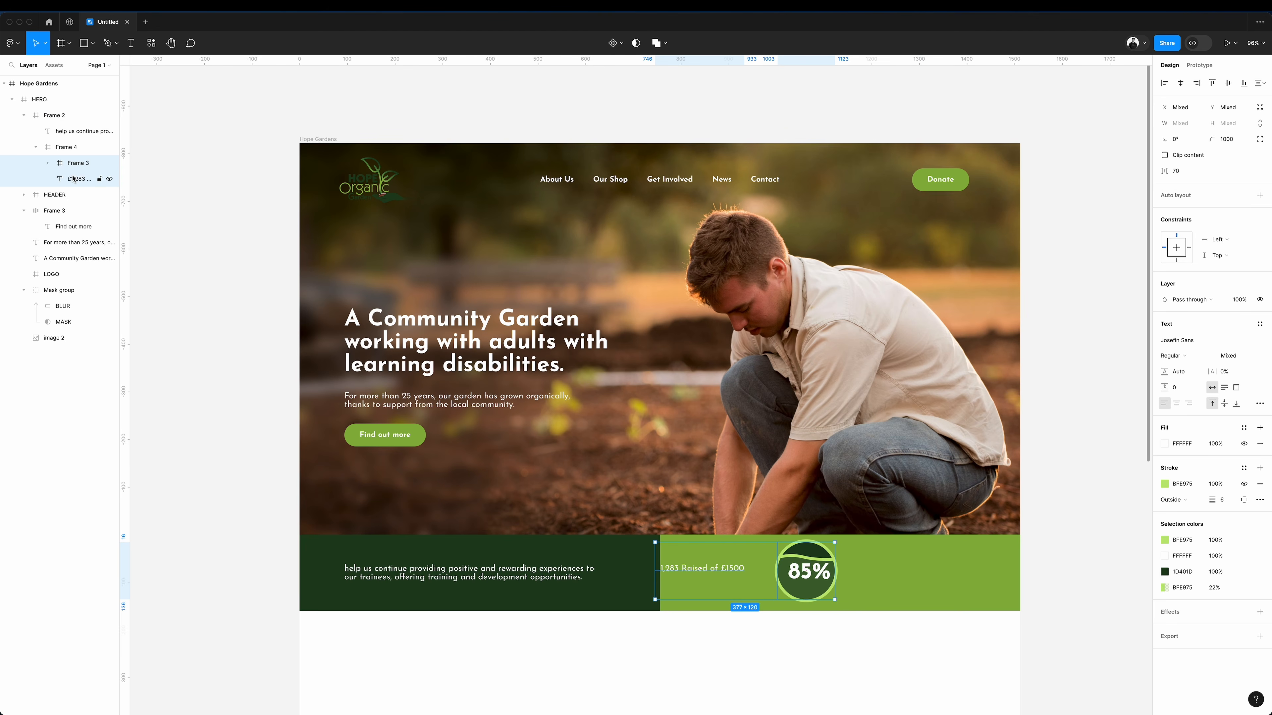
{"action": "key", "text": "shift+a"}
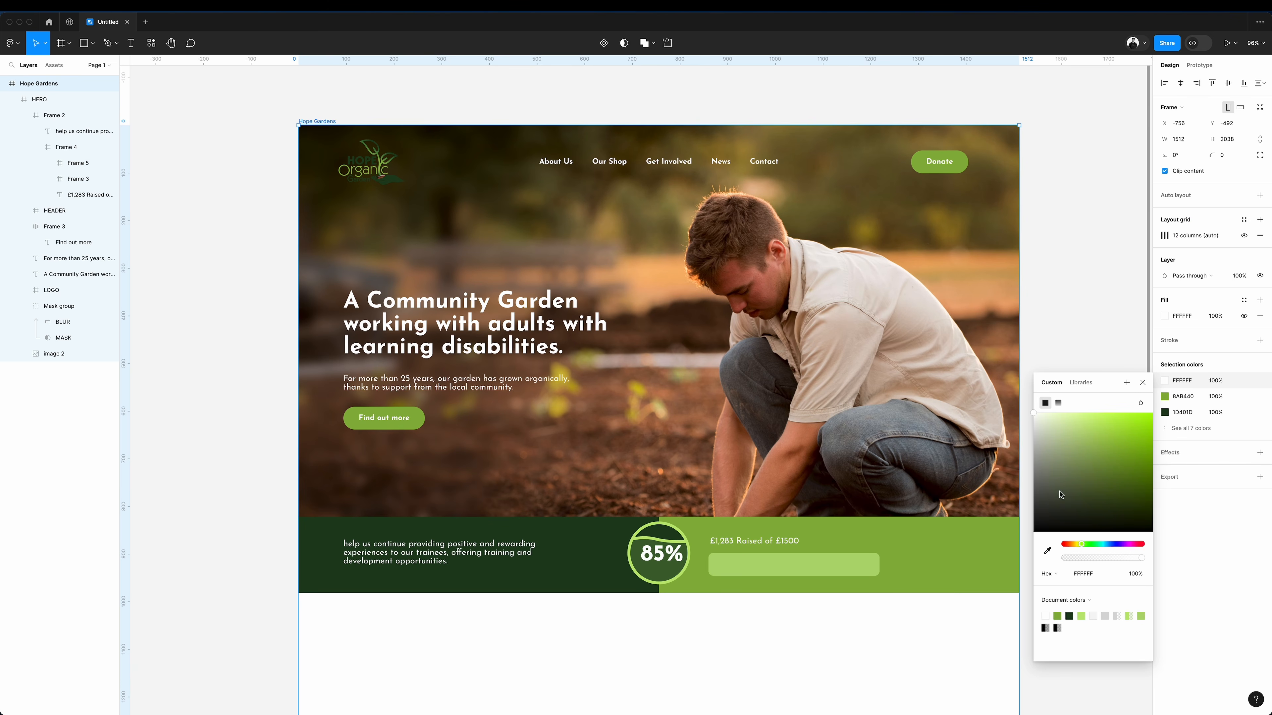
Change the Hope Gardens frame's white to a pale green tint, and return to the design file after previewing the prototype.
{"action": "left_click_drag", "start_coordinate": [1036, 422], "coordinate": [1037, 420]}
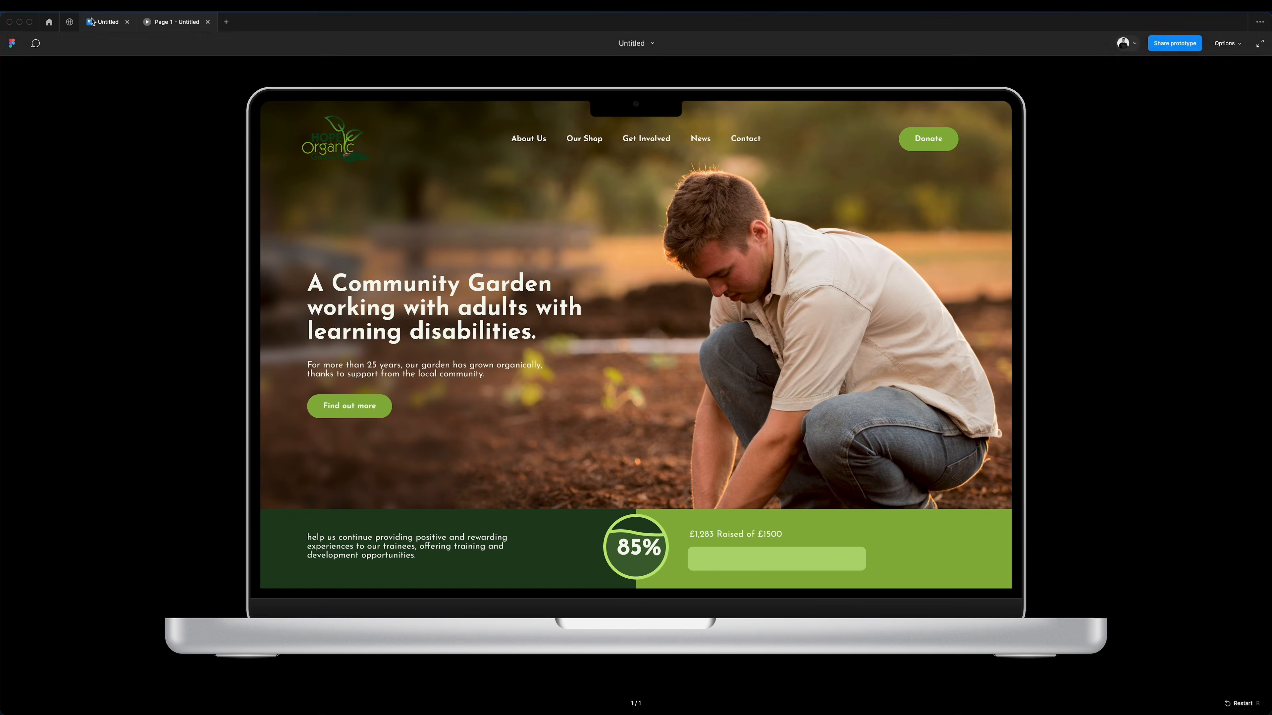
{"action": "left_click", "coordinate": [110, 23]}
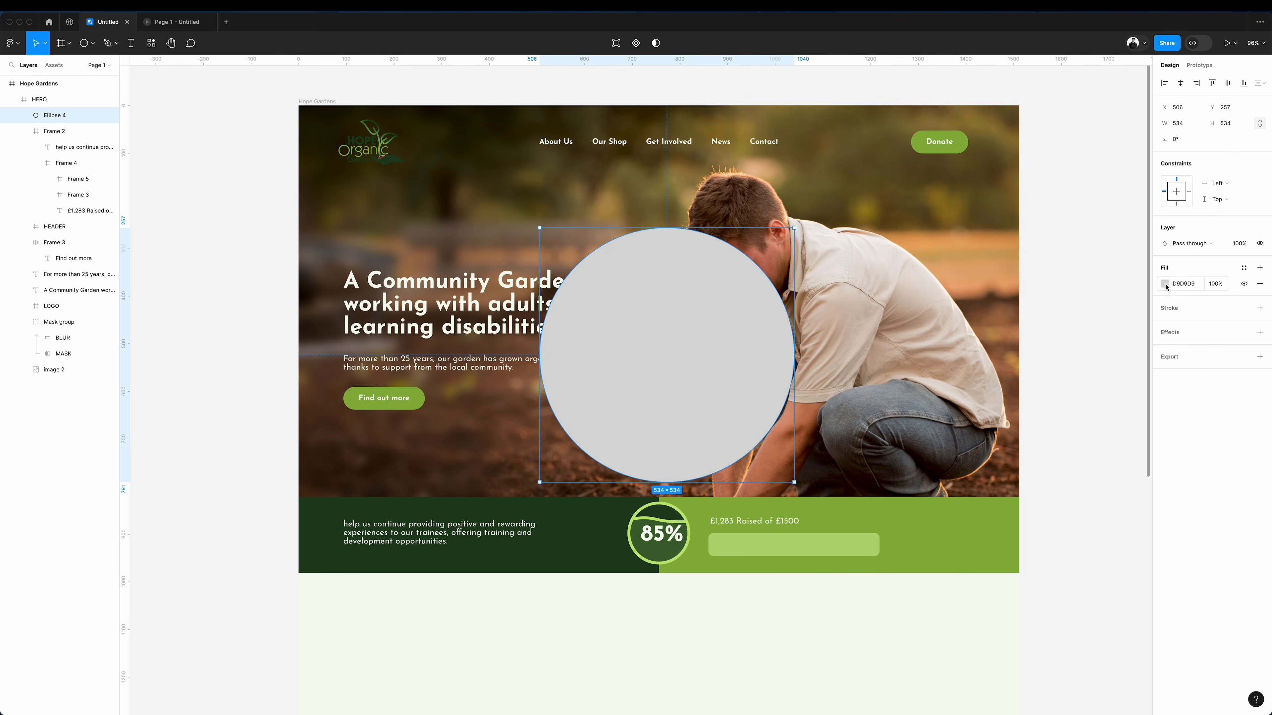
{"action": "left_click", "coordinate": [1165, 287]}
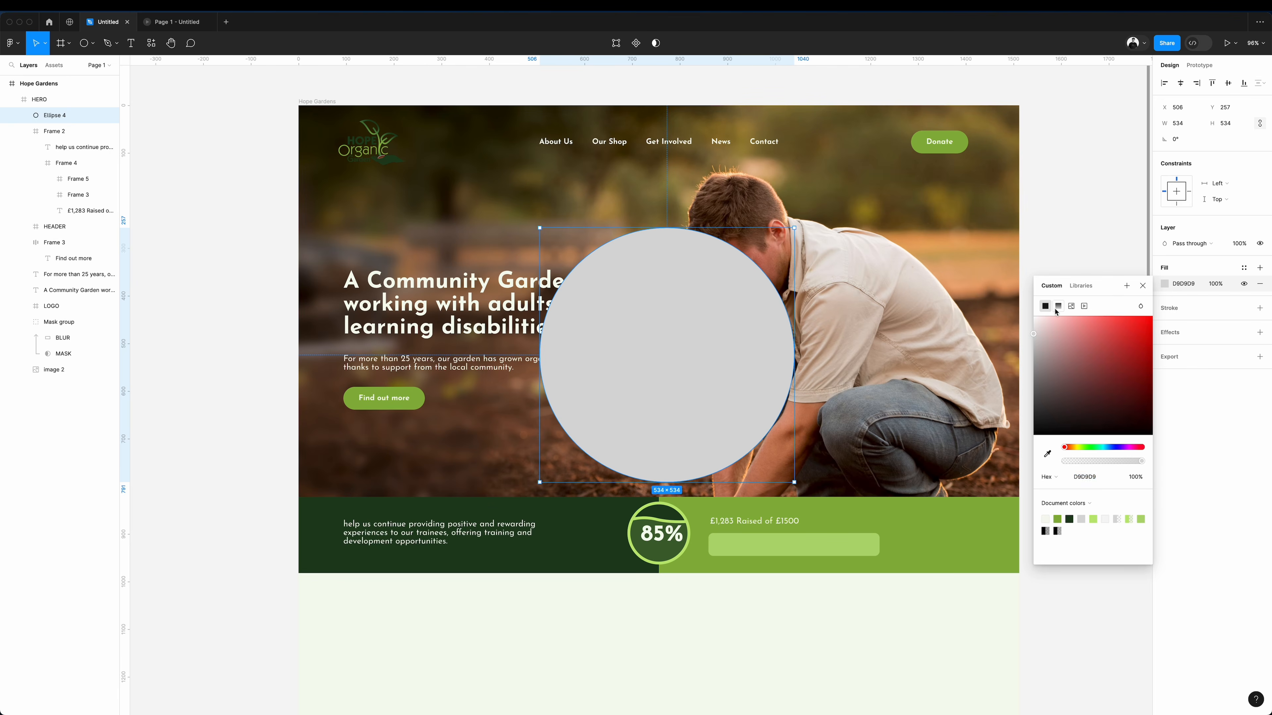
{"action": "left_click", "coordinate": [1058, 306]}
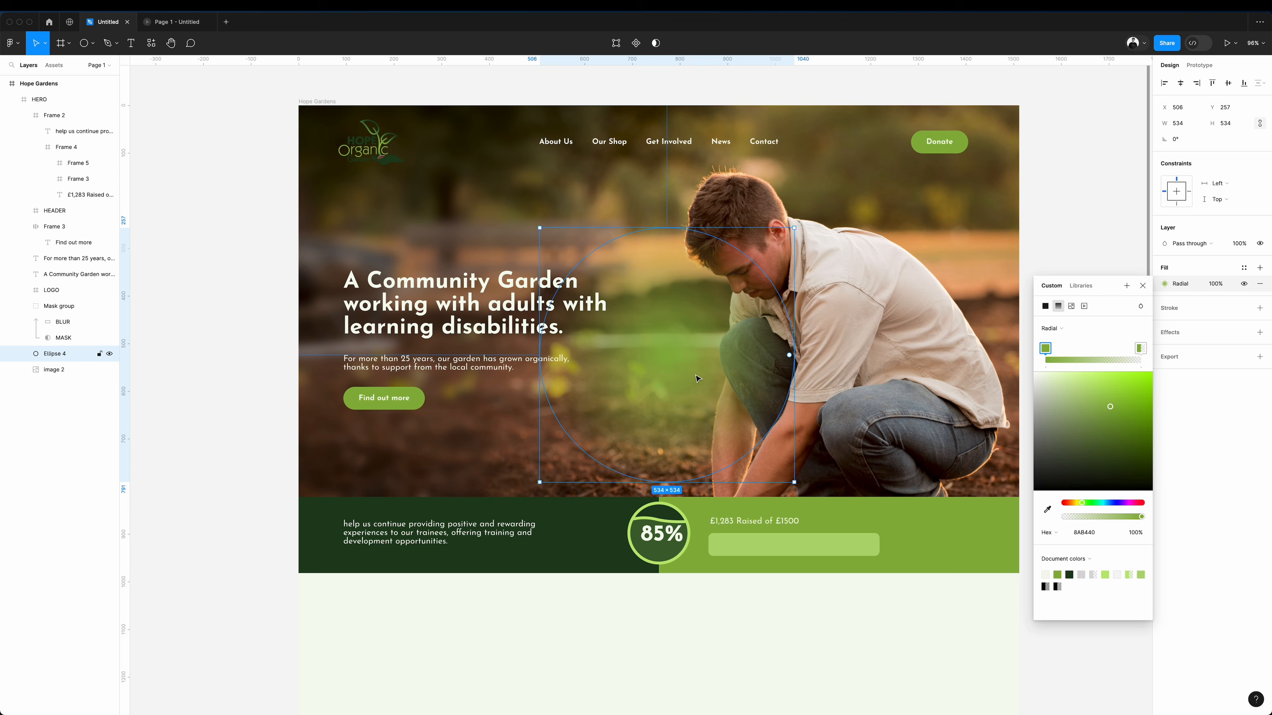
{"action": "left_click_drag", "start_coordinate": [698, 379], "coordinate": [449, 202]}
{"action": "key", "text": "Delete"}
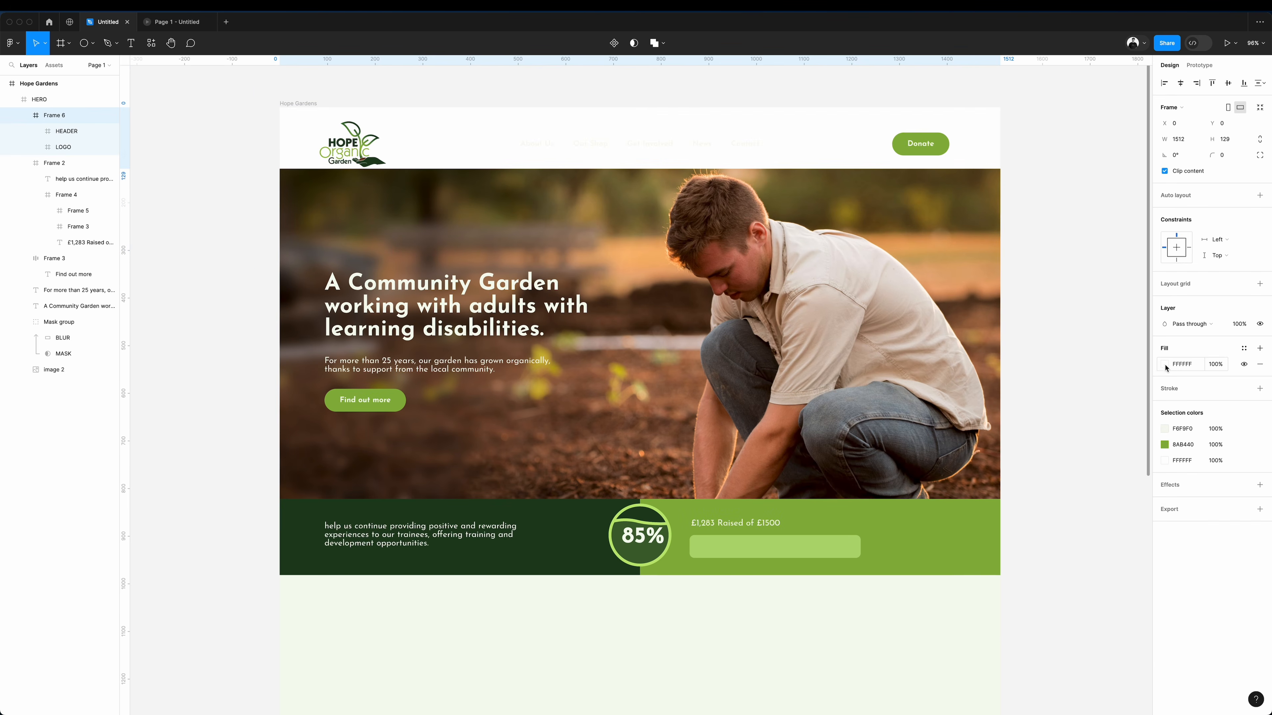
Try a pale green background, sampled from the page below the strip, on the 1512 × 129 header frame.
{"action": "left_click", "coordinate": [1164, 365]}
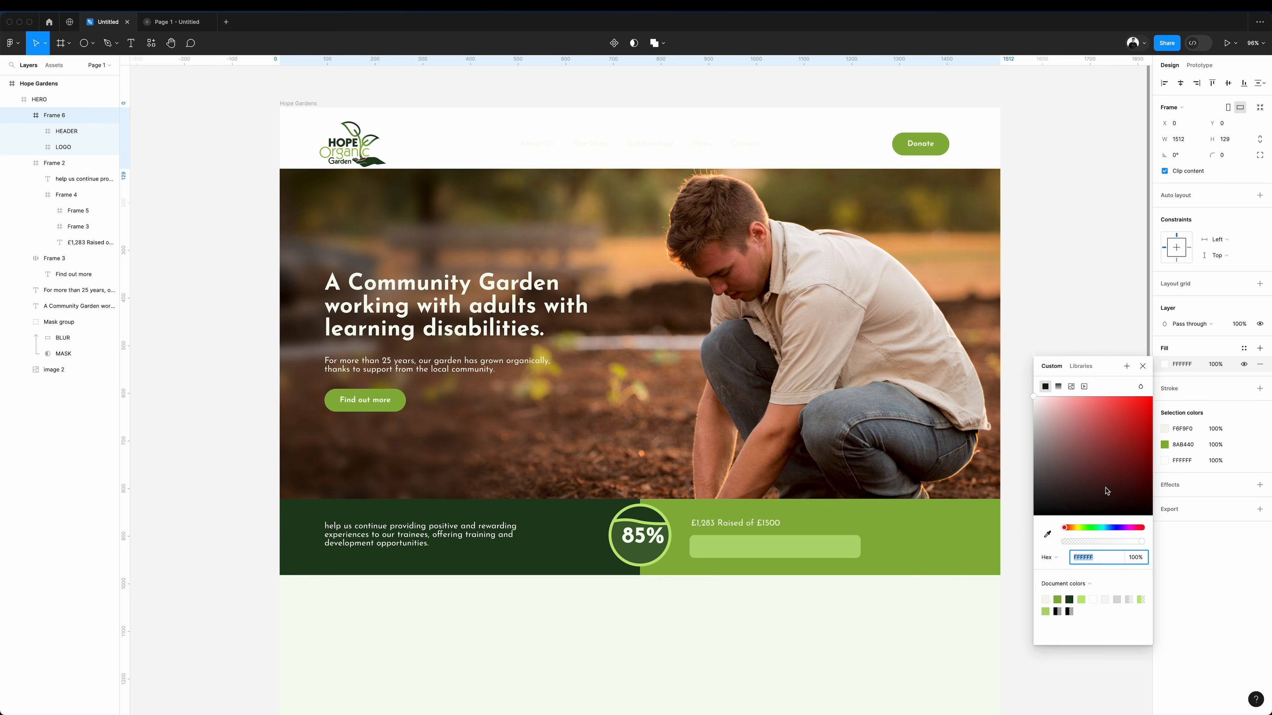
{"action": "left_click", "coordinate": [1047, 535]}
{"action": "left_click", "coordinate": [933, 609]}
{"action": "left_click", "coordinate": [675, 99]}
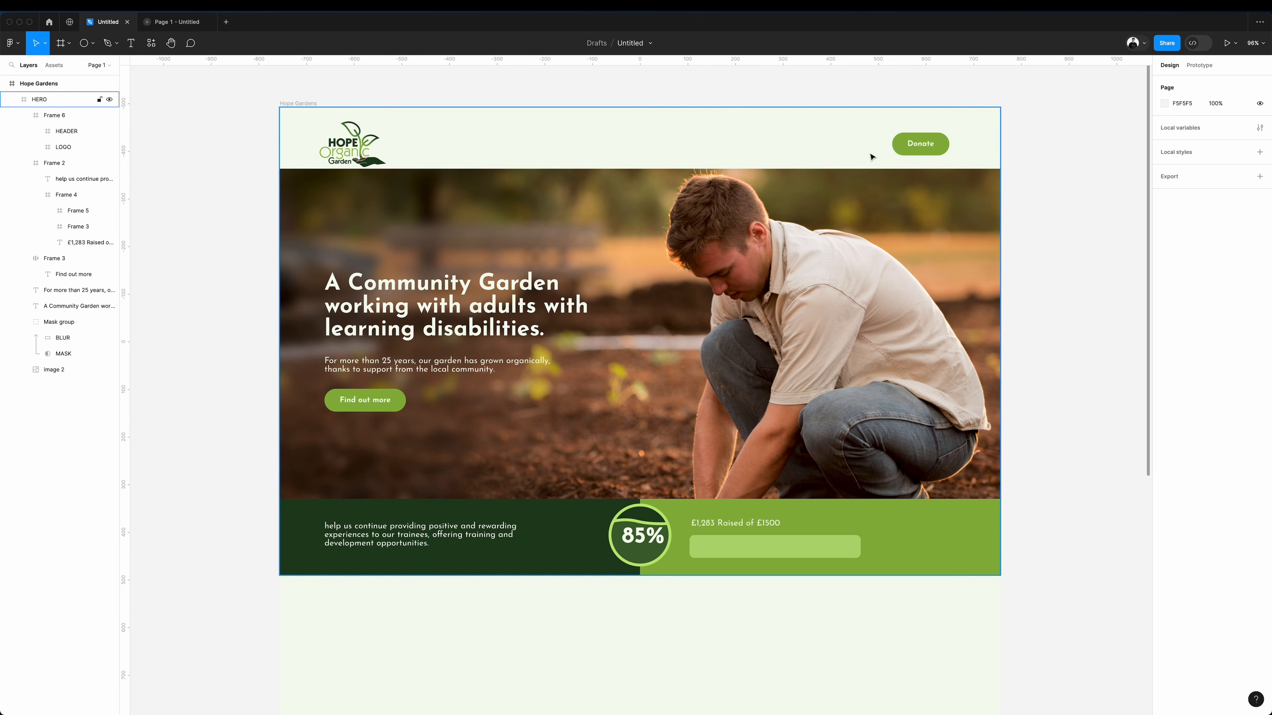
{"action": "scroll", "coordinate": [869, 154], "scroll_direction": "right", "scroll_amount": 3}
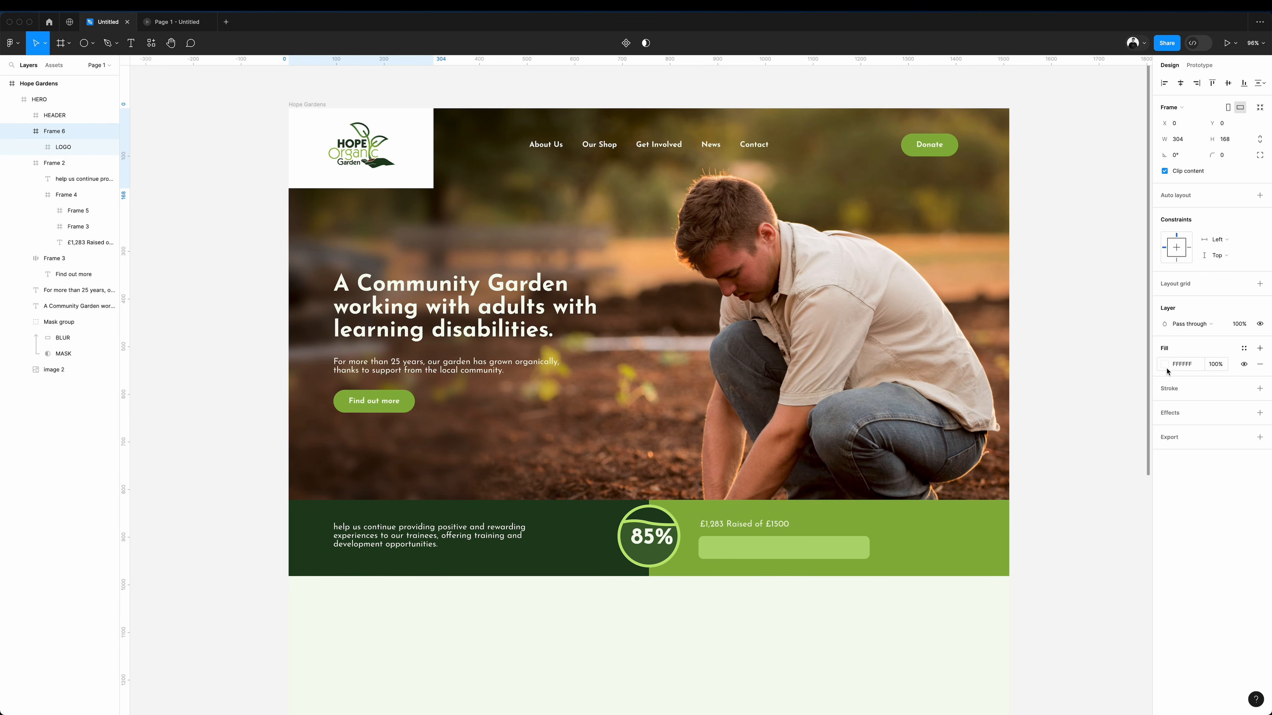
Resize the frame behind the logo to 171 × 143 so that it fits closely around the logo.
{"action": "left_click_drag", "start_coordinate": [289, 144], "coordinate": [319, 145]}
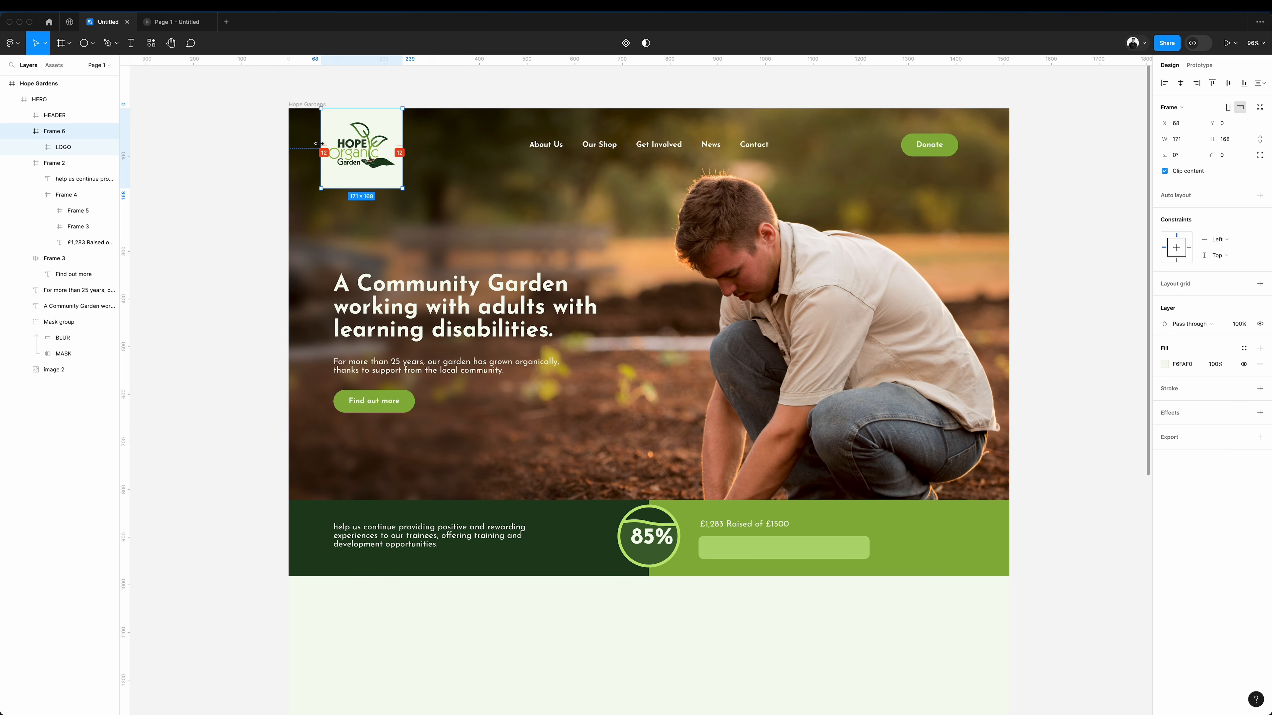
{"action": "left_click_drag", "start_coordinate": [362, 189], "coordinate": [362, 182]}
{"action": "left_click_drag", "start_coordinate": [362, 183], "coordinate": [361, 177]}
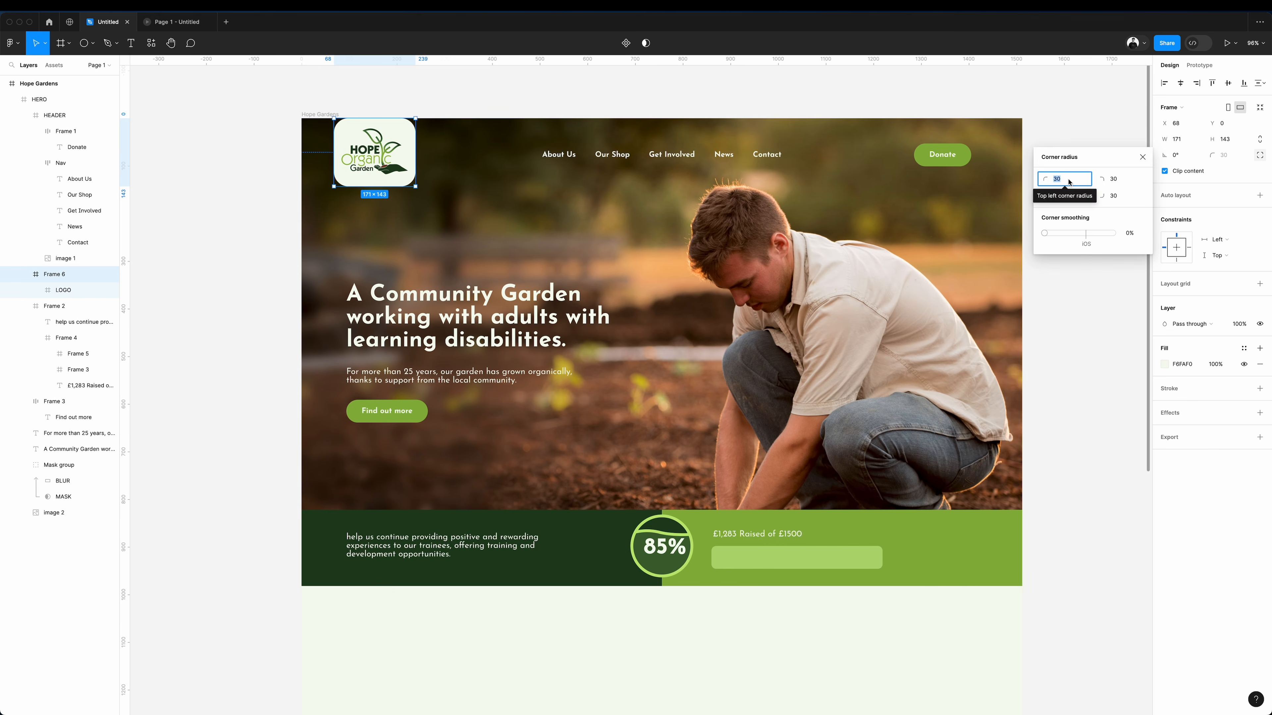
Set the corner radius of the logo frame's two top corners to 0.
{"action": "type", "text": "0"}
{"action": "key", "text": "Return"}
{"action": "left_click", "coordinate": [1122, 180]}
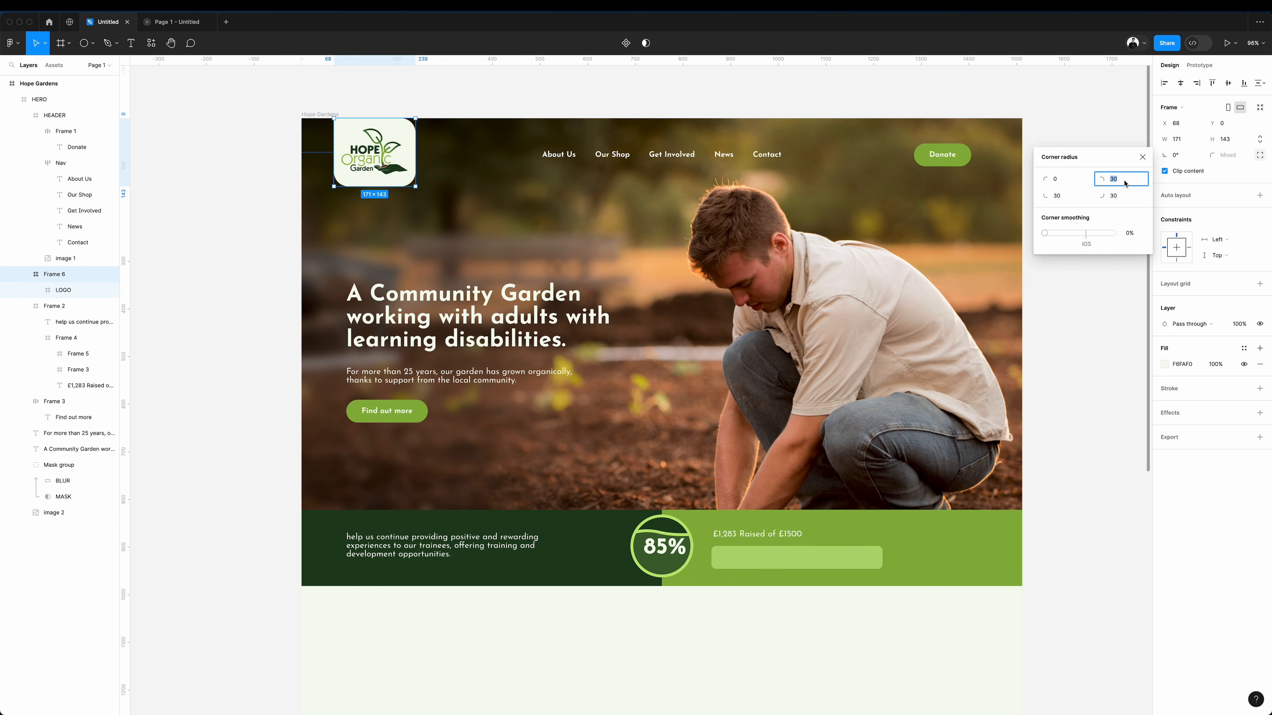
{"action": "key", "text": "Return"}
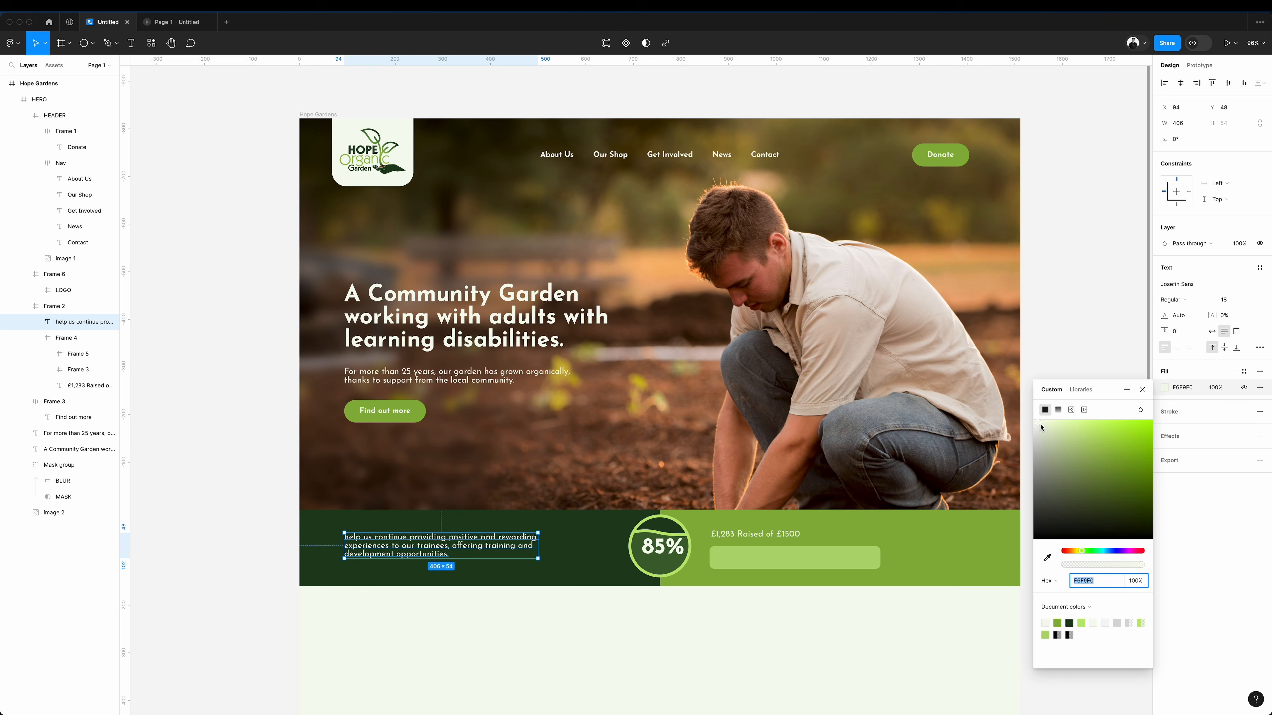
Try the green 8AB440 as the text colour of the strip's "help us continue" paragraph.
{"action": "left_click_drag", "start_coordinate": [1039, 425], "coordinate": [1040, 454]}
{"action": "left_click", "coordinate": [1047, 558]}
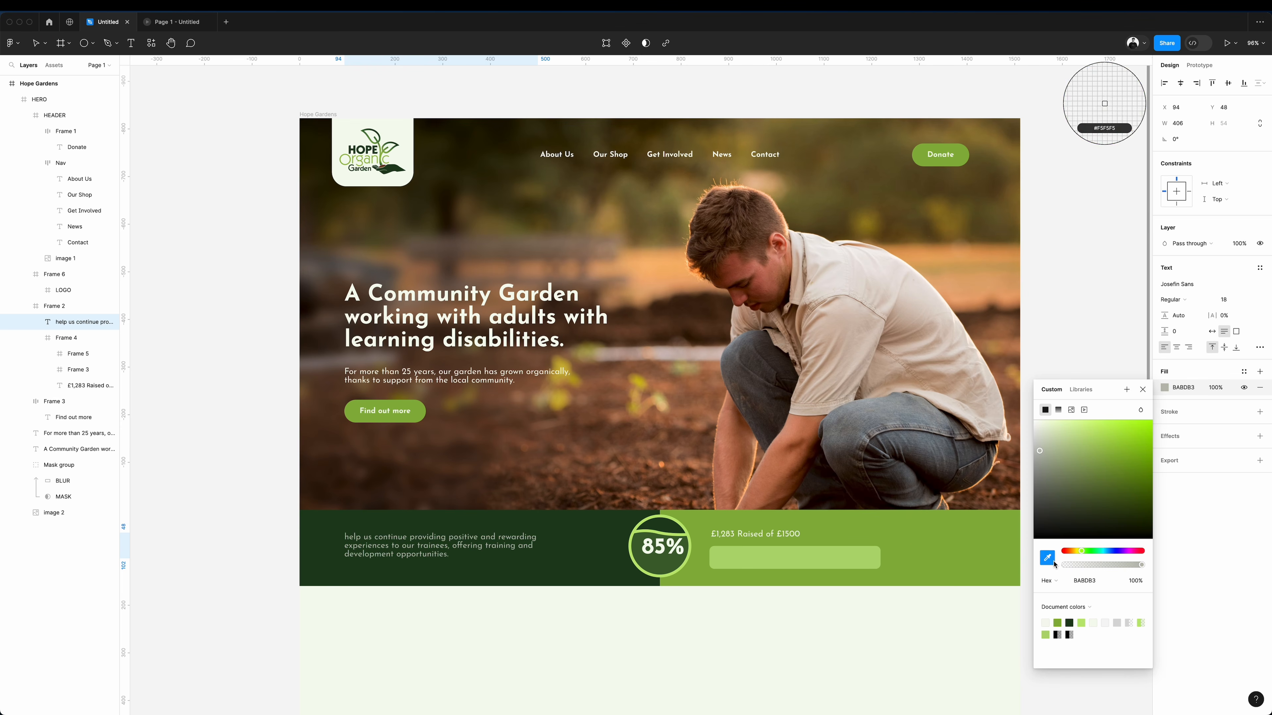
{"action": "left_click", "coordinate": [915, 549]}
Draw a 393 × 393 circle below the donation strip and reshape its anchor points into a pointed leaf shape.
{"action": "left_click_drag", "start_coordinate": [411, 404], "coordinate": [599, 539]}
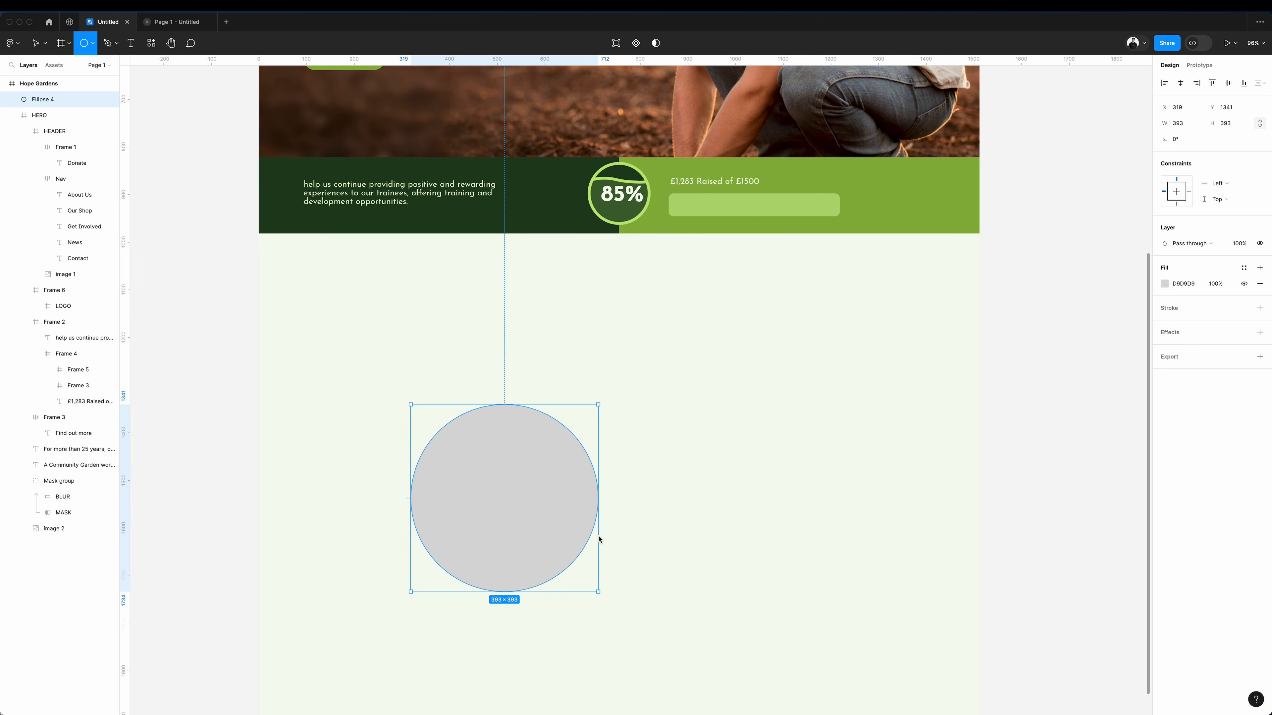
{"action": "key", "text": "Return"}
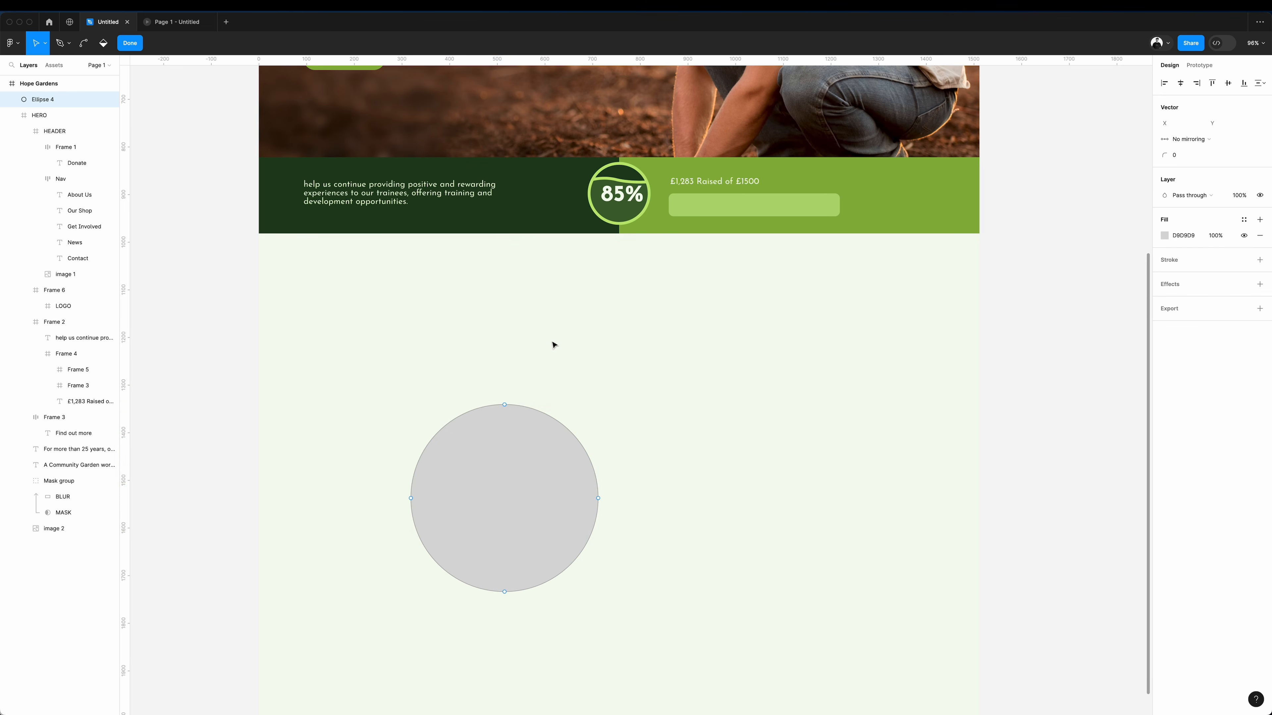
{"action": "left_click_drag", "start_coordinate": [505, 408], "coordinate": [483, 292]}
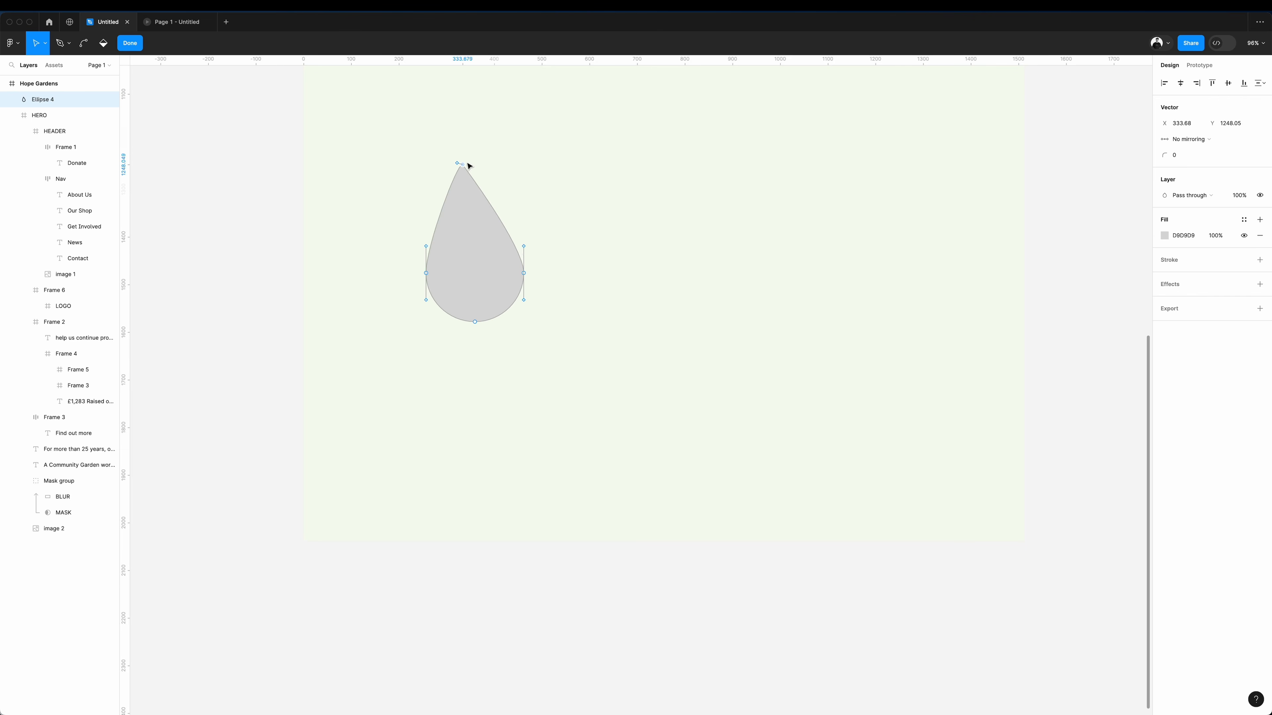
{"action": "left_click_drag", "start_coordinate": [469, 166], "coordinate": [511, 160]}
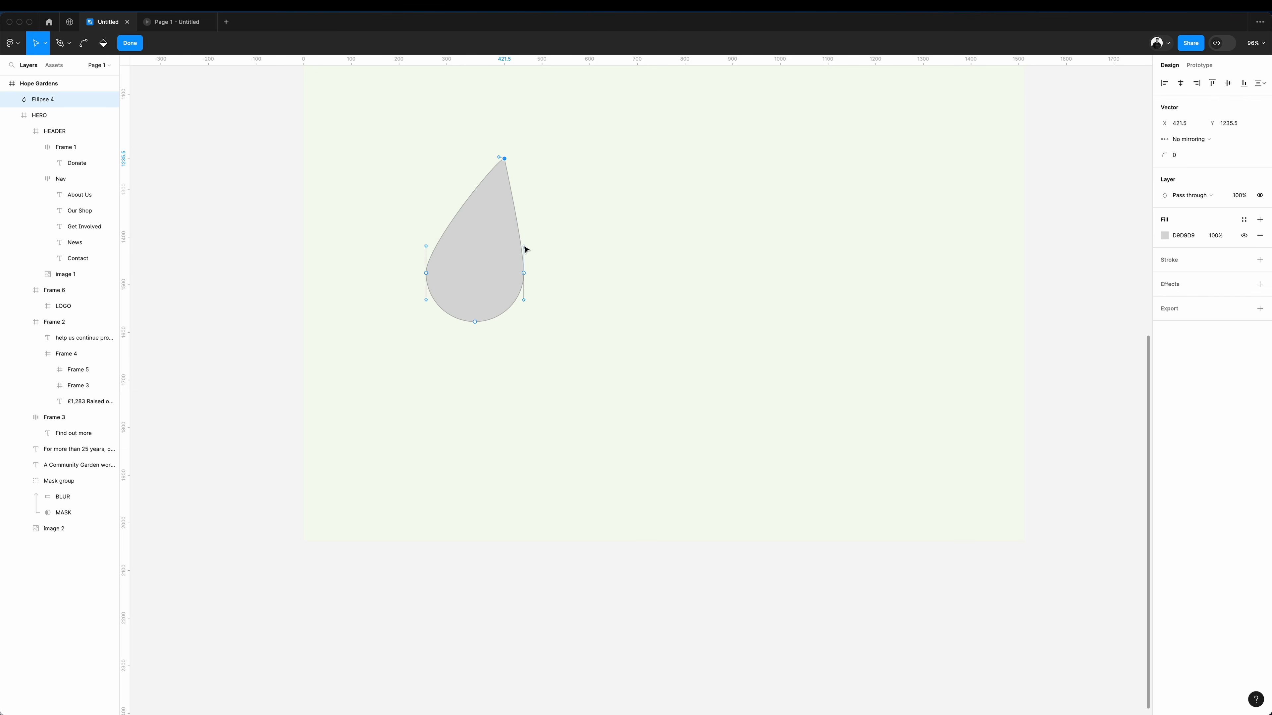
{"action": "left_click_drag", "start_coordinate": [525, 249], "coordinate": [511, 242]}
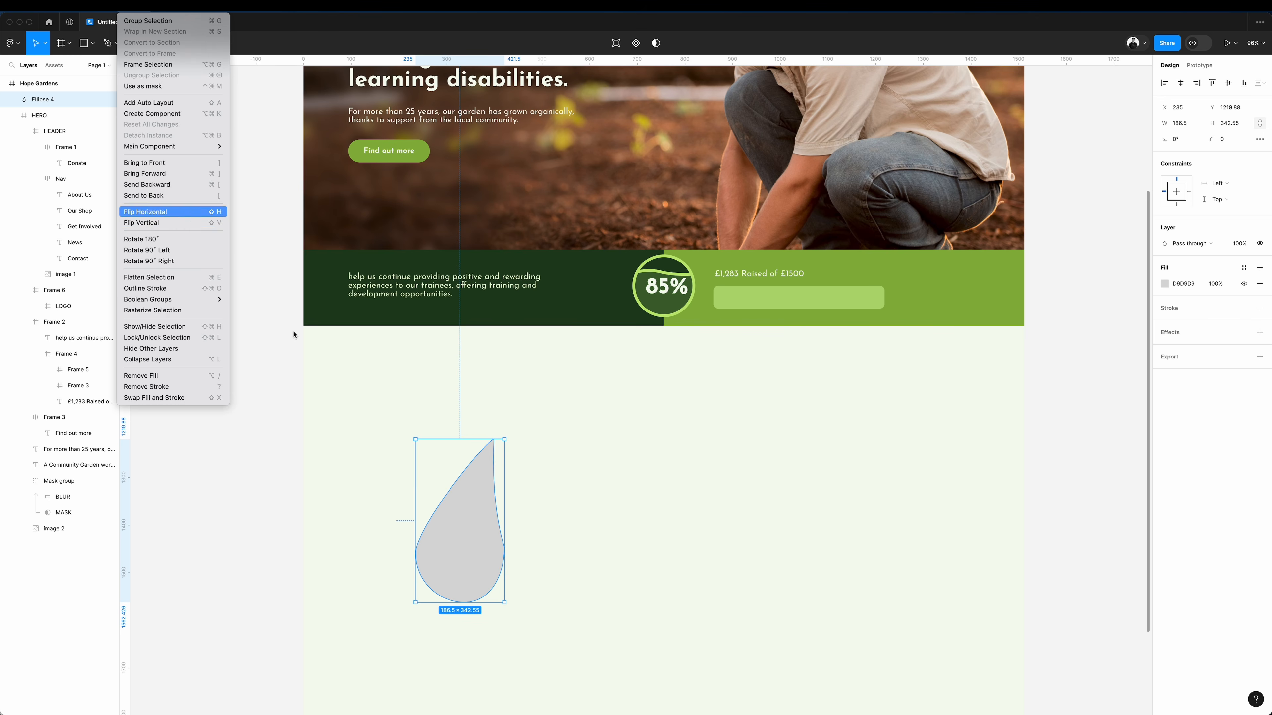
Flip the leaf shape horizontally, rotate it to about -164° and enlarge it to about 365 × 637.
{"action": "left_click", "coordinate": [165, 212]}
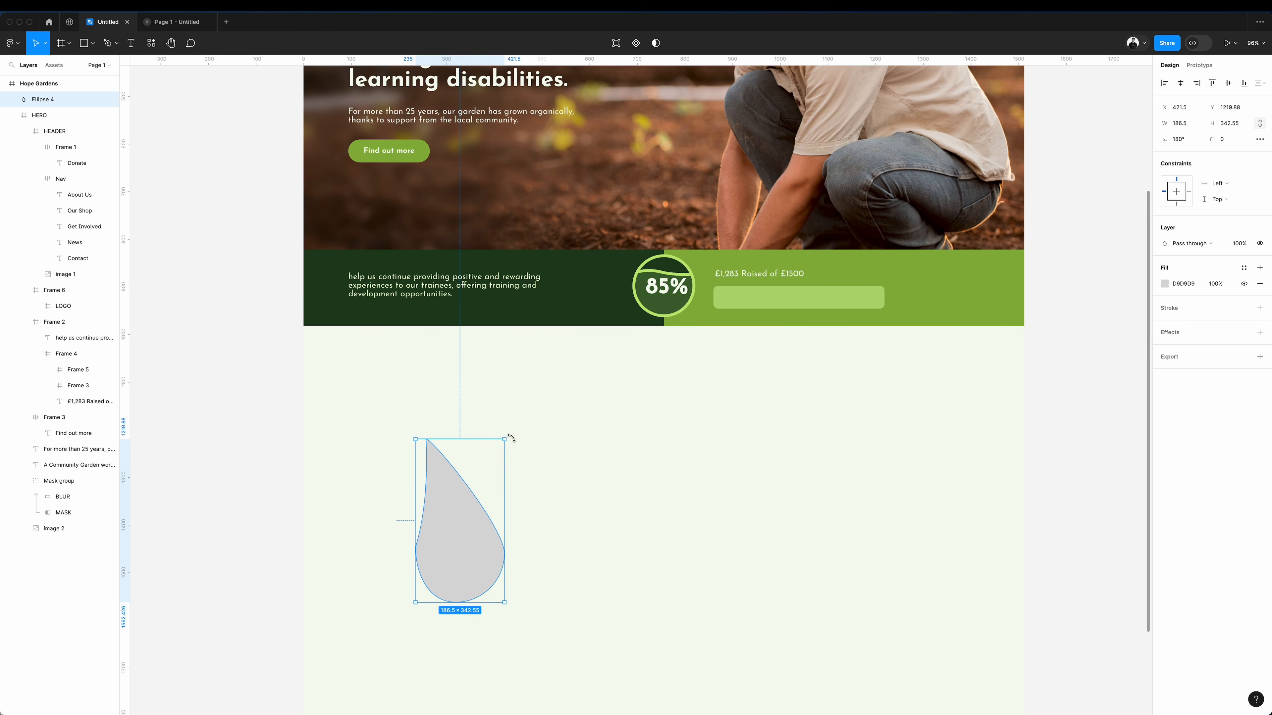
{"action": "left_click_drag", "start_coordinate": [511, 437], "coordinate": [623, 410]}
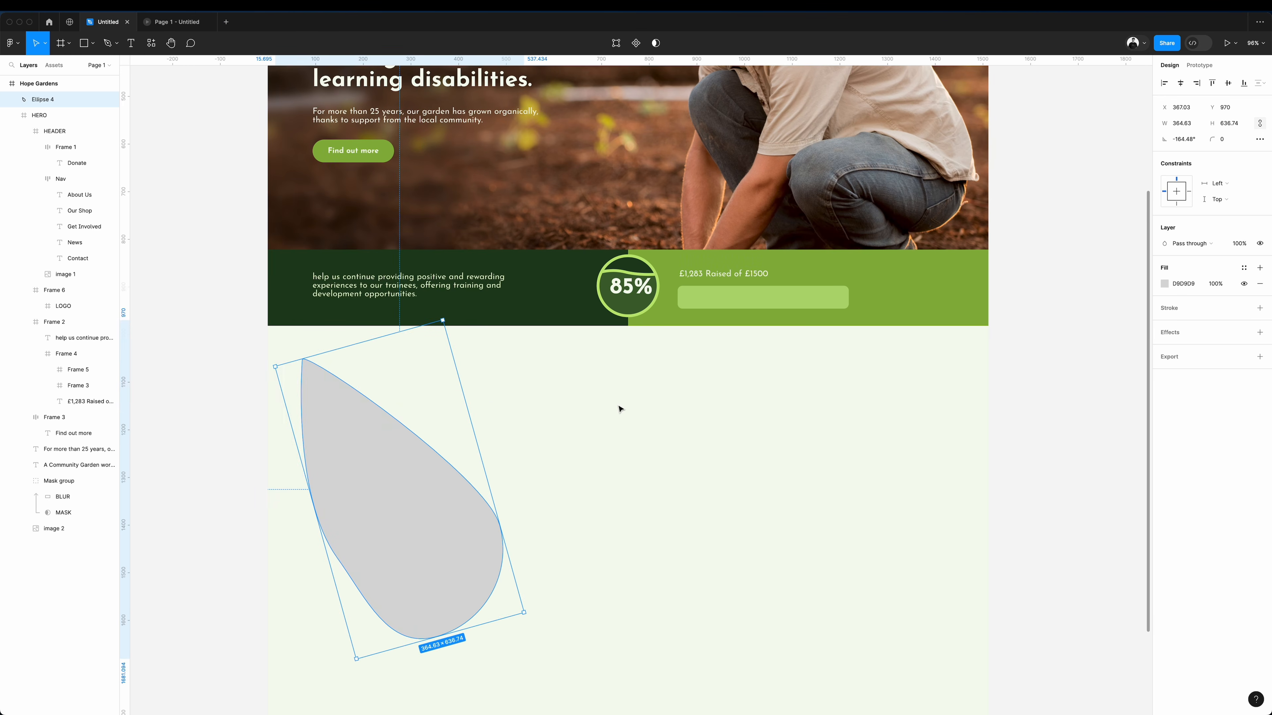
Fill the leaf shape with the purple-flower garden photo, then enlarge, rotate and reposition the image crop so the blooms fill the leaf.
{"action": "left_click", "coordinate": [1054, 356]}
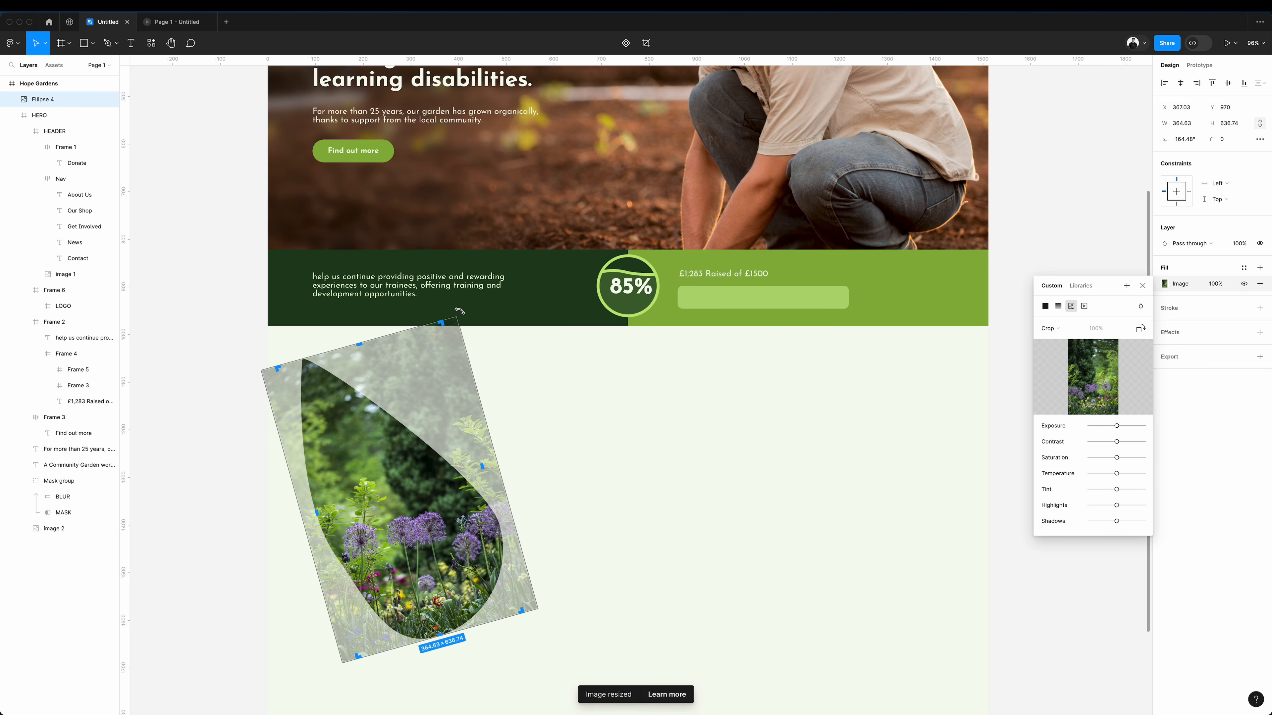
{"action": "left_click_drag", "start_coordinate": [460, 311], "coordinate": [560, 313]}
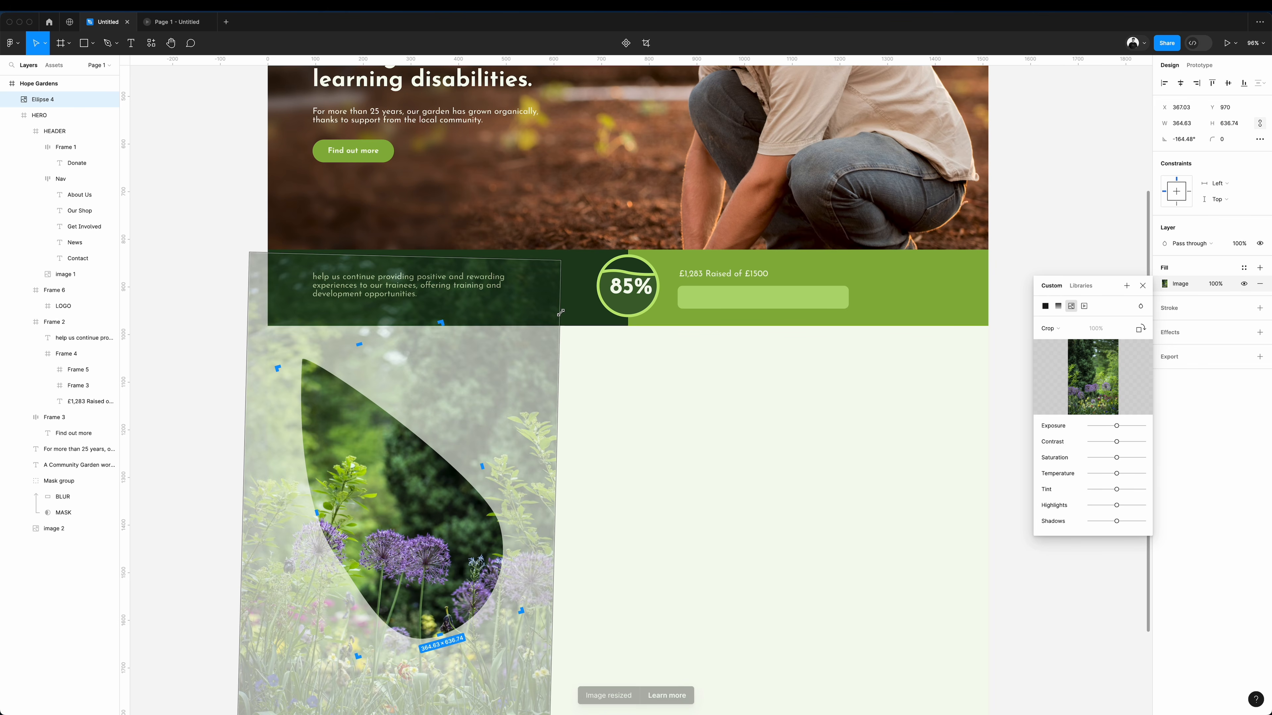
{"action": "left_click_drag", "start_coordinate": [413, 573], "coordinate": [428, 555]}
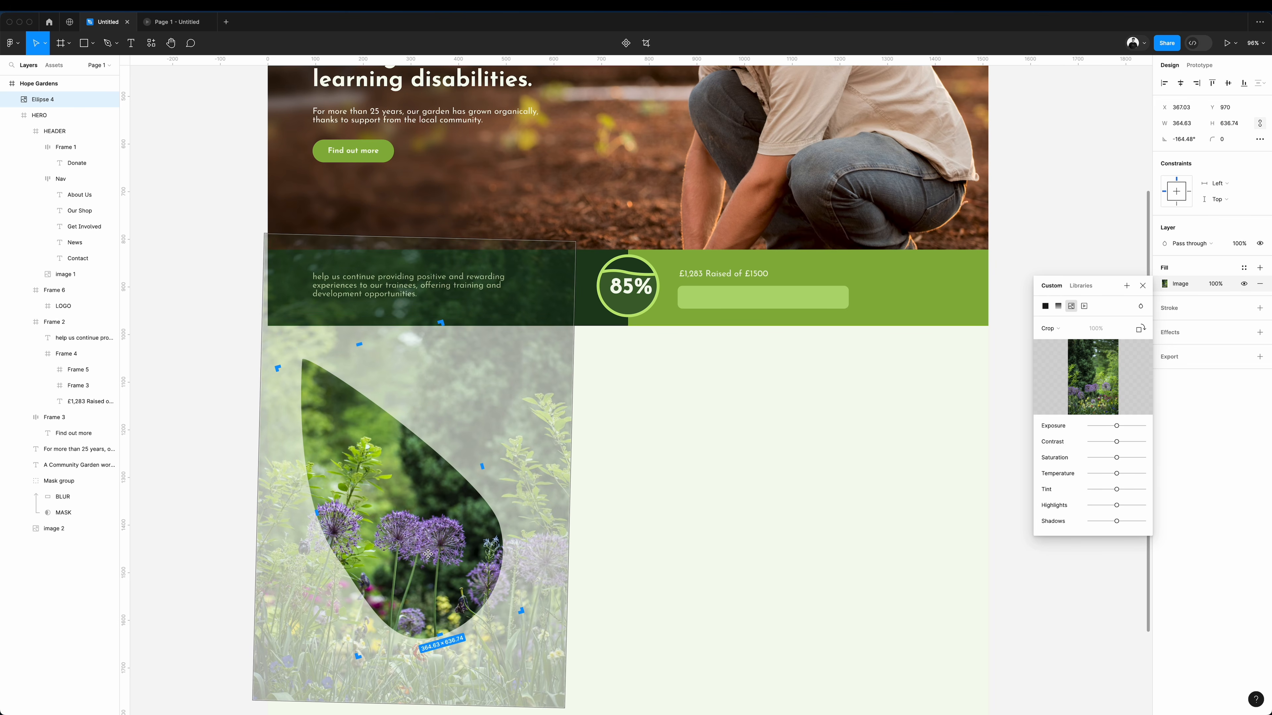
{"action": "key", "text": "Return"}
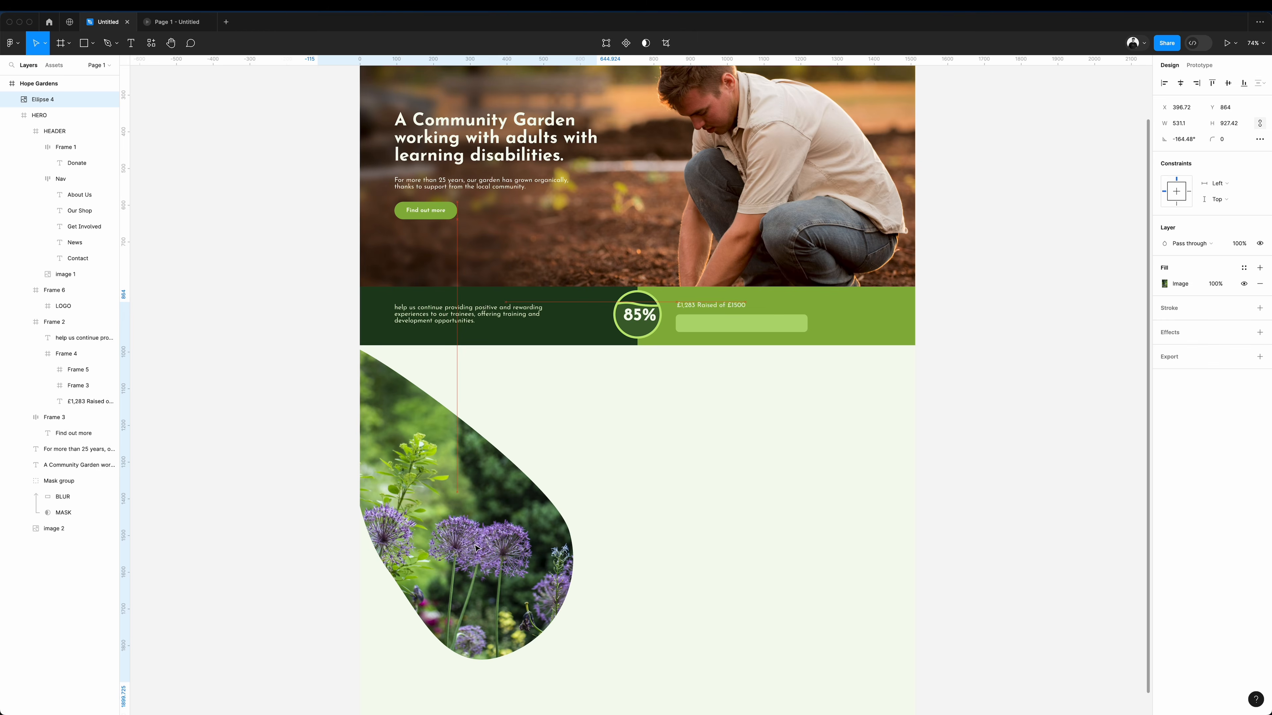
{"action": "left_click", "coordinate": [687, 480]}
Duplicate the hero heading beside the leaf photo and change its text to the website's "HOPE has a positive and growing profile in the community.".
{"action": "scroll", "coordinate": [687, 480], "scroll_direction": "up", "scroll_amount": 3}
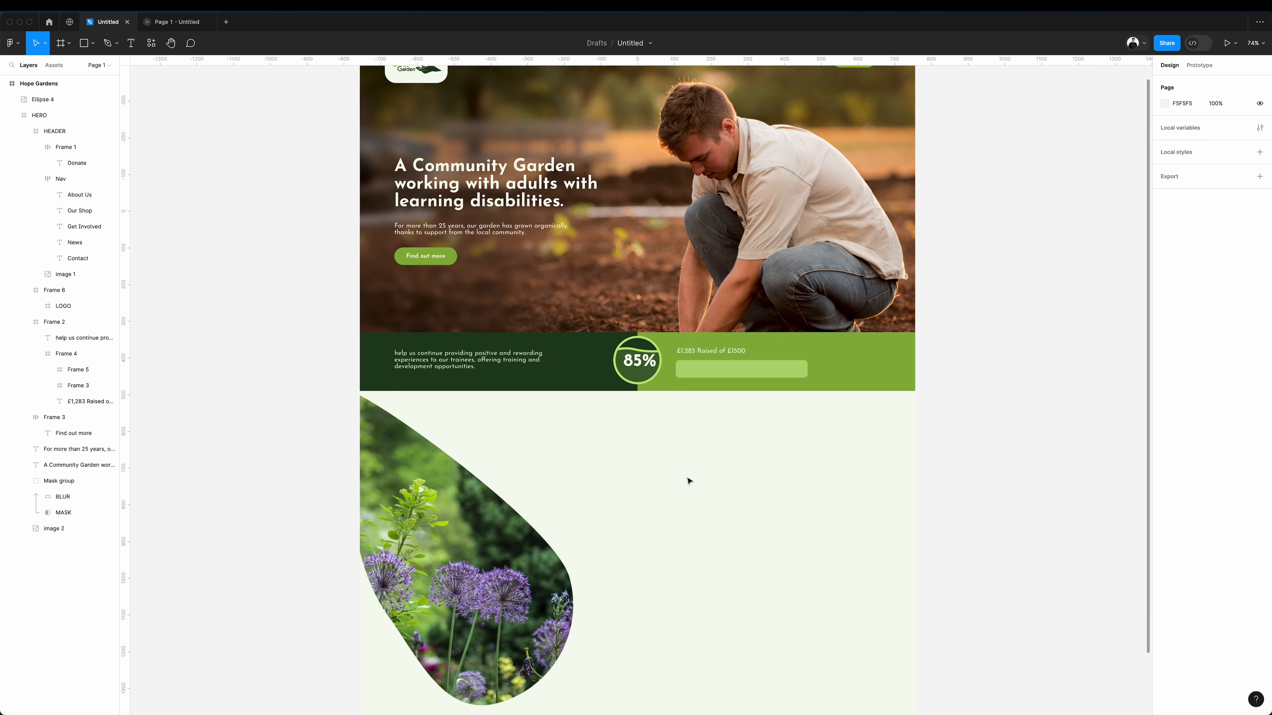
{"action": "left_click", "coordinate": [522, 251]}
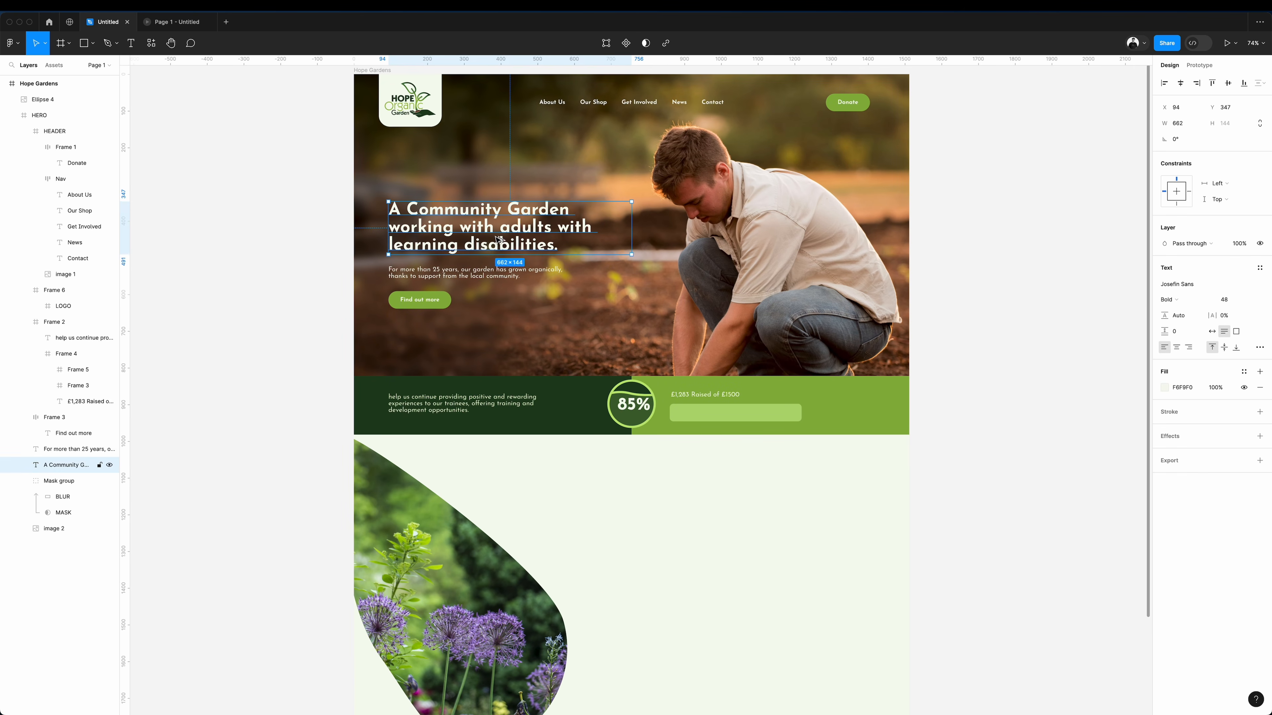
{"action": "left_click_drag", "start_coordinate": [496, 237], "coordinate": [734, 574]}
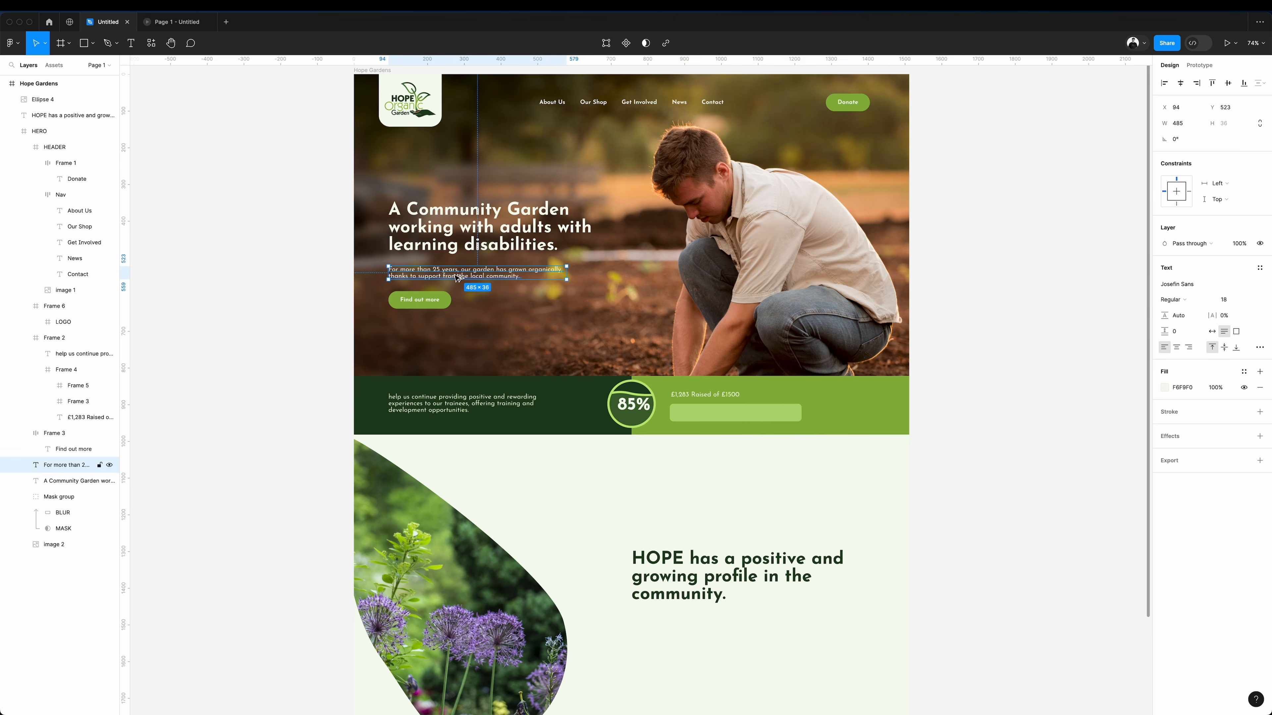
Duplicate the hero paragraph below the new heading and recolour it grey 7A7A7A.
{"action": "left_click_drag", "start_coordinate": [458, 278], "coordinate": [762, 626]}
{"action": "left_click_drag", "start_coordinate": [724, 630], "coordinate": [703, 632]}
{"action": "left_click", "coordinate": [1165, 387]}
{"action": "left_click_drag", "start_coordinate": [1040, 425], "coordinate": [977, 482]}
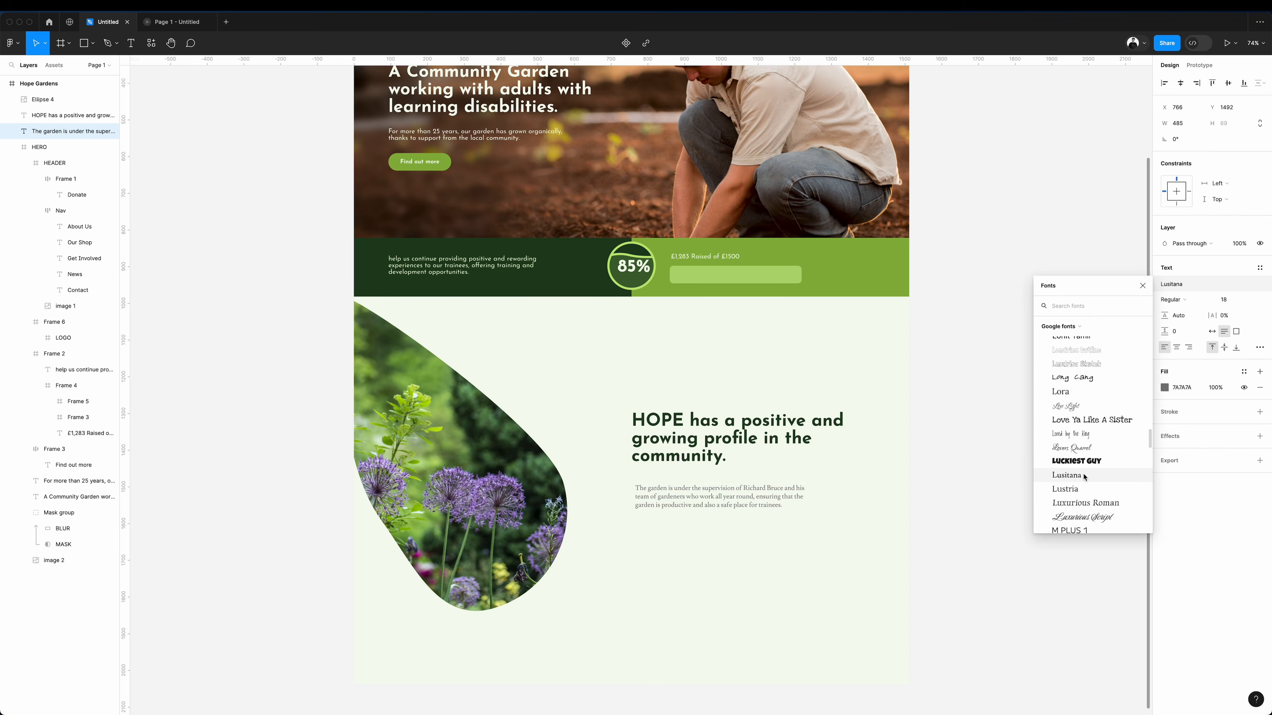
Replace the copied paragraph with the website's text about the garden's supervision and set its font to Poppins.
{"action": "scroll", "coordinate": [1084, 476], "scroll_direction": "down", "scroll_amount": 10}
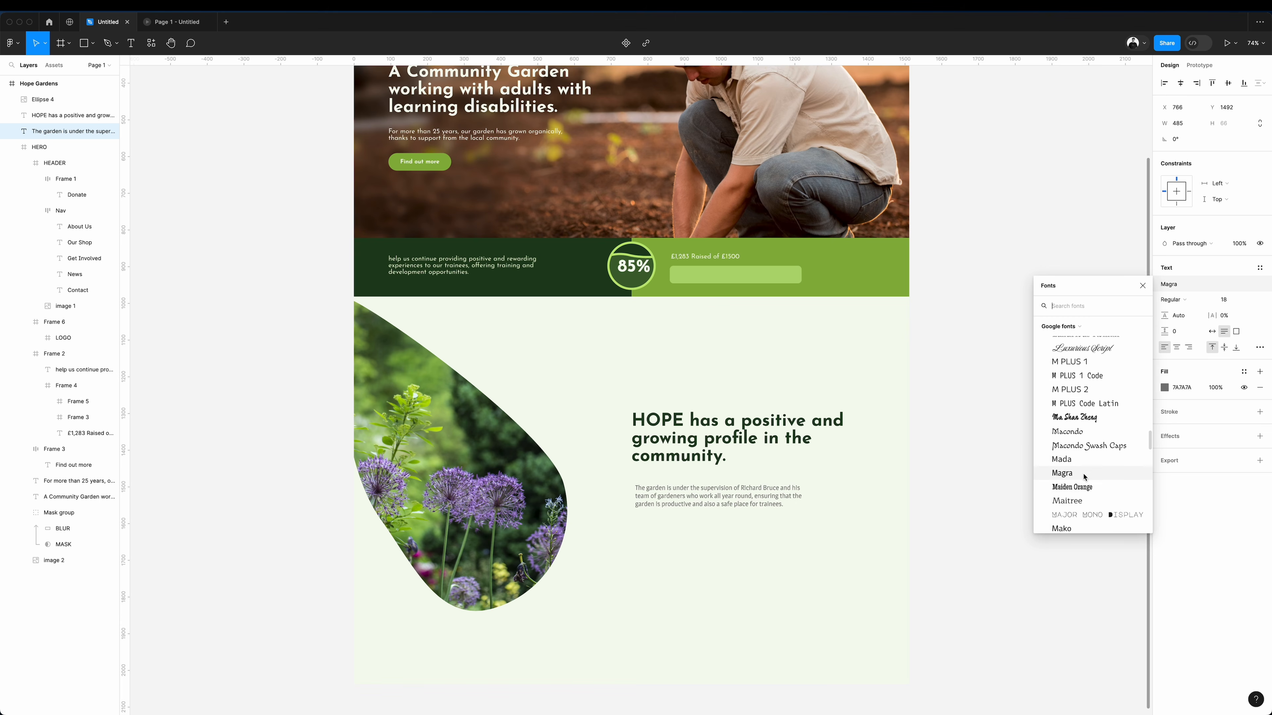
{"action": "type", "text": "pop"}
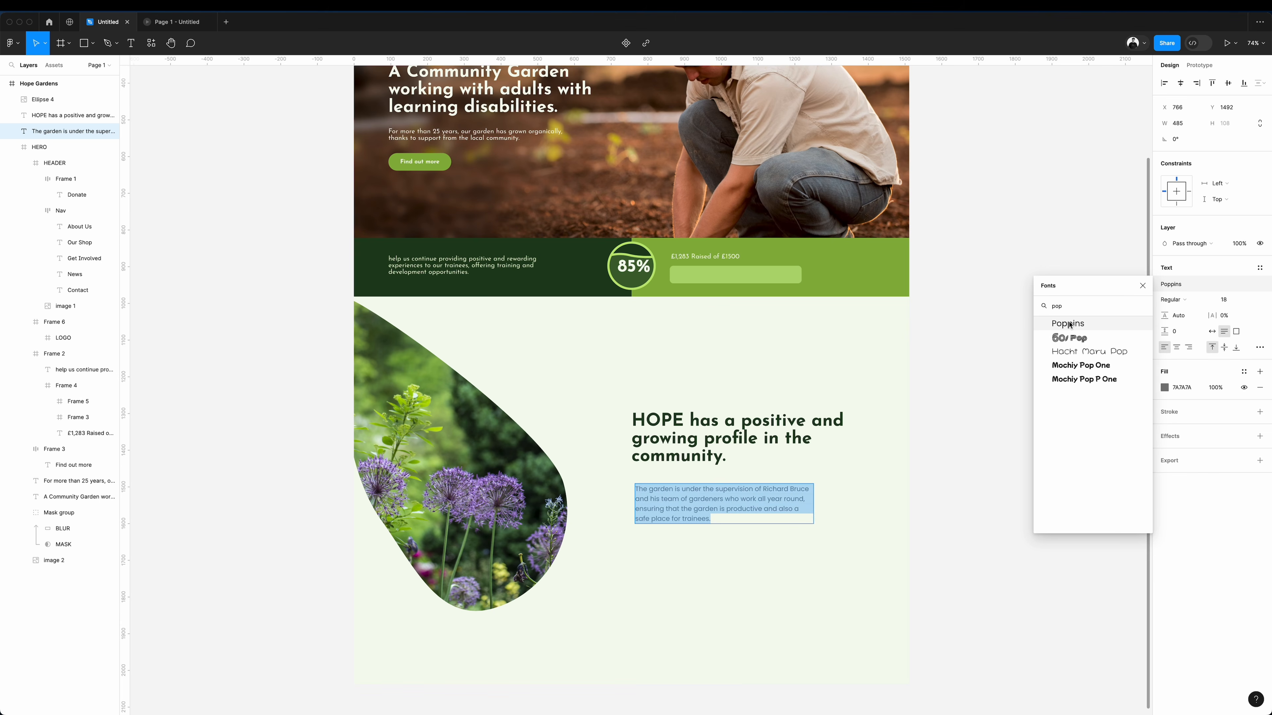
{"action": "key", "text": "Return"}
{"action": "double_click", "coordinate": [716, 498]}
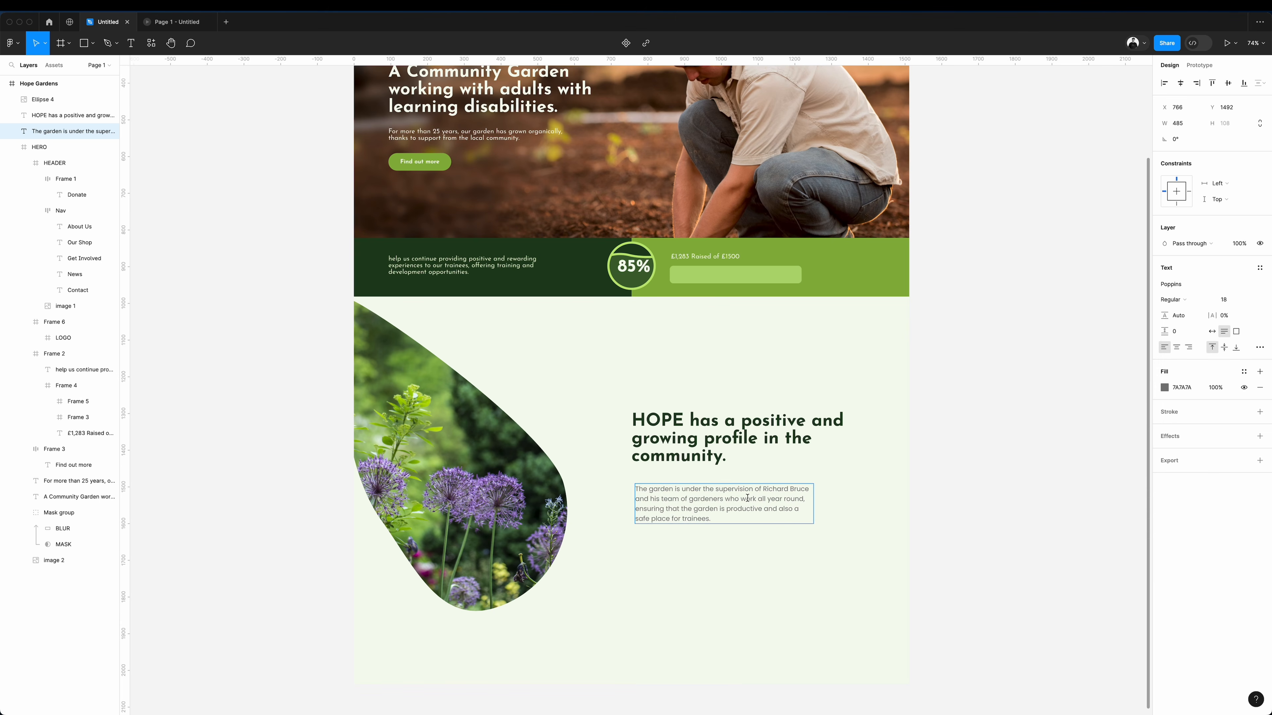
{"action": "key", "text": "Escape"}
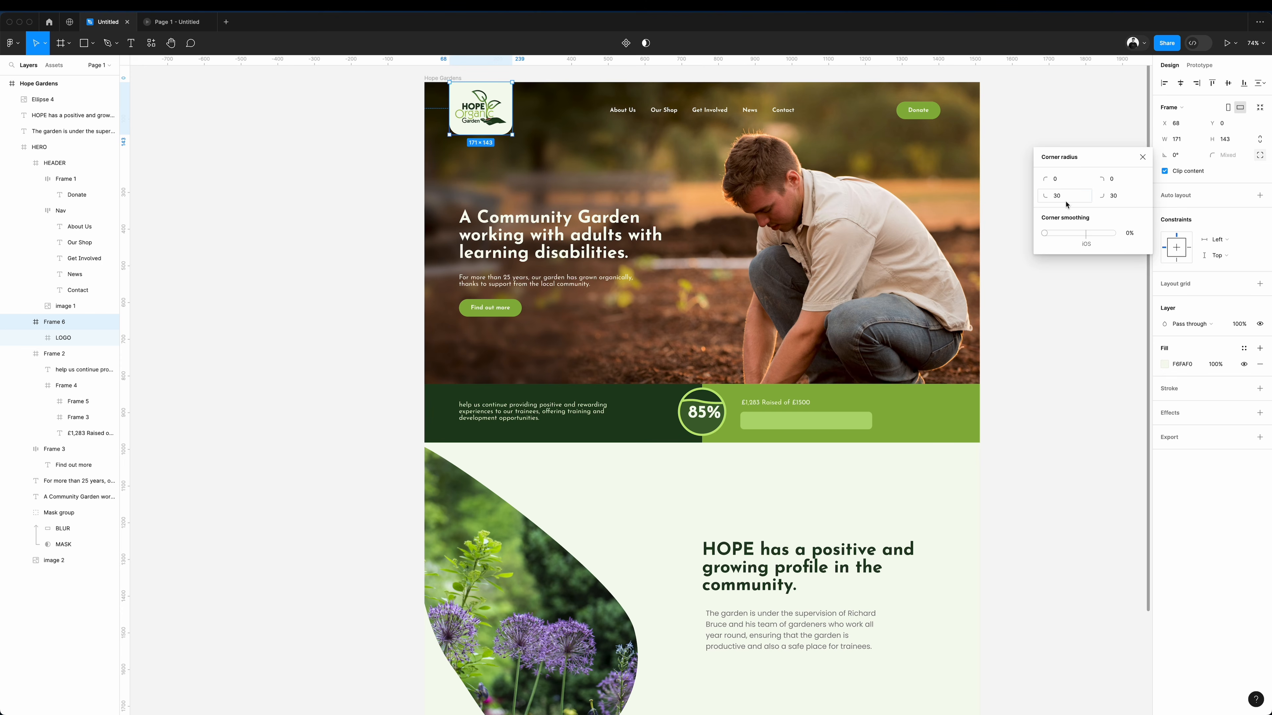
Adjust the corner radius of the logo frame's two bottom corners.
{"action": "left_click", "coordinate": [1067, 202]}
{"action": "key", "text": "shift+Down"}
{"action": "left_click", "coordinate": [1126, 201]}
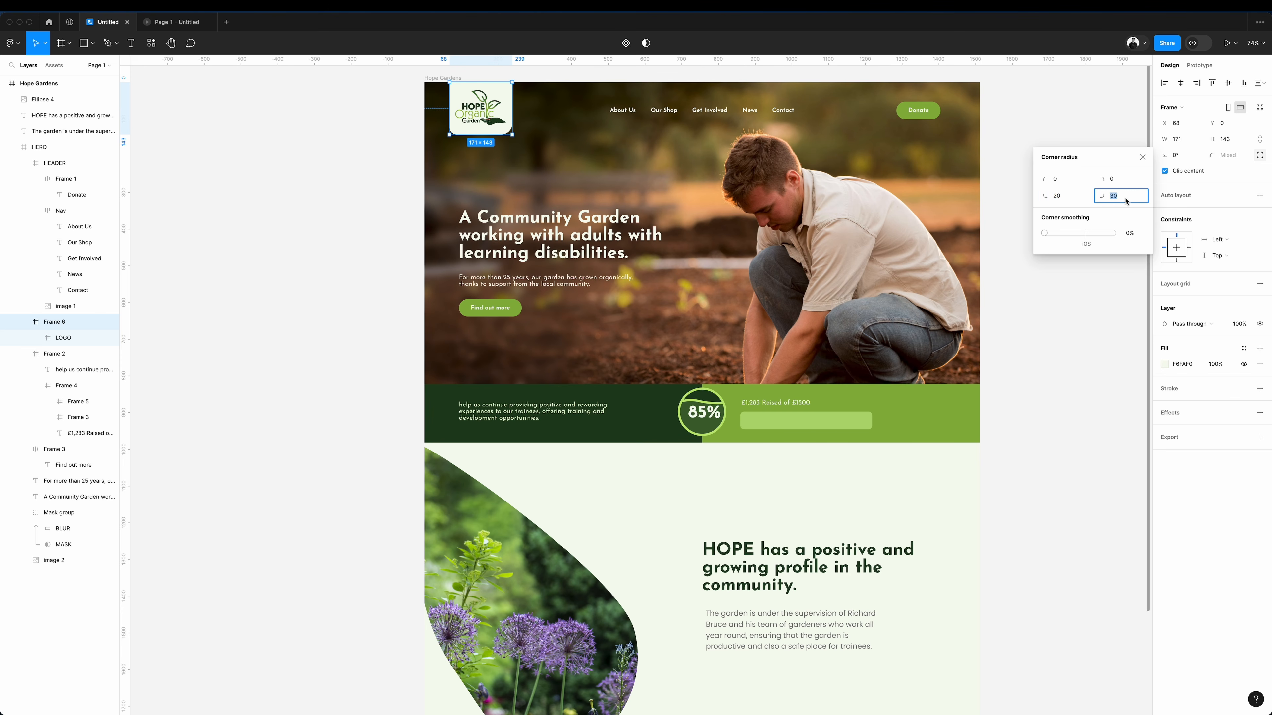
Place a copy of the "Find out more" button below the garden paragraph, aligned with its left edge.
{"action": "left_click", "coordinate": [1079, 334]}
{"action": "left_click_drag", "start_coordinate": [742, 538], "coordinate": [758, 587]}
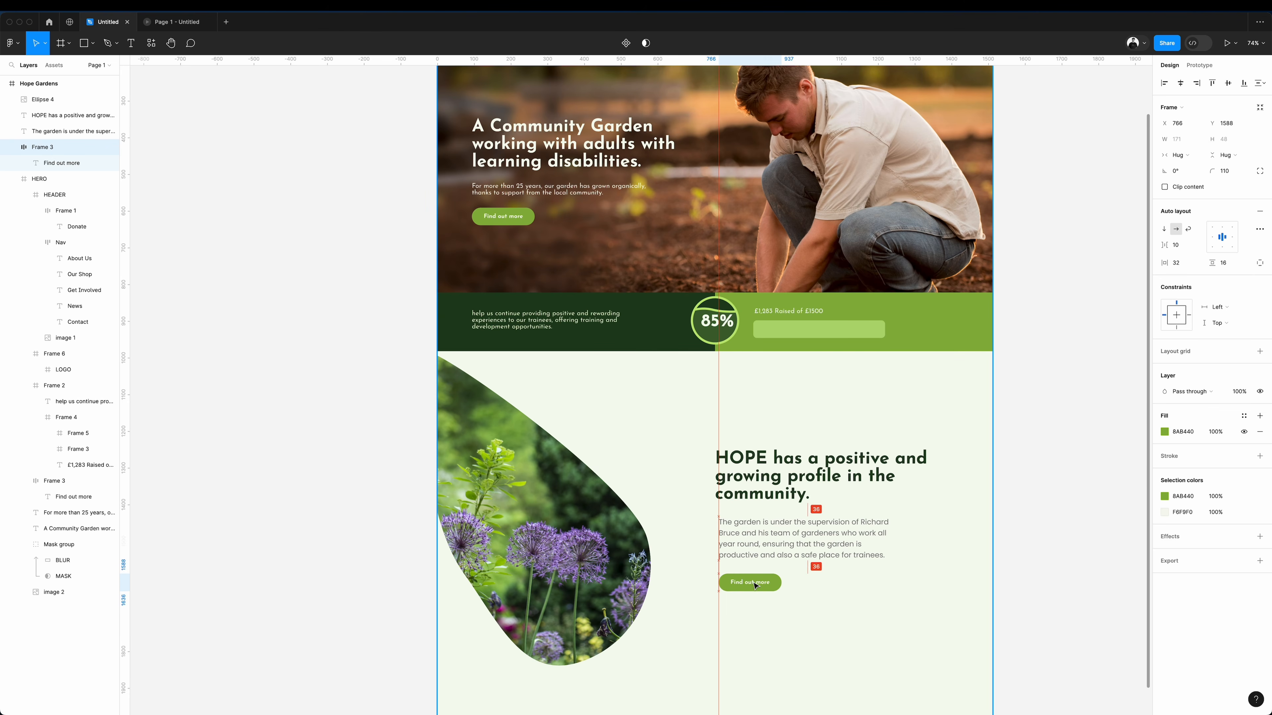
Draw a square card of about 209 px over the upper leaf photo, filled with F6FAF0 and with a corner radius of 10.
{"action": "left_click_drag", "start_coordinate": [415, 309], "coordinate": [491, 389]}
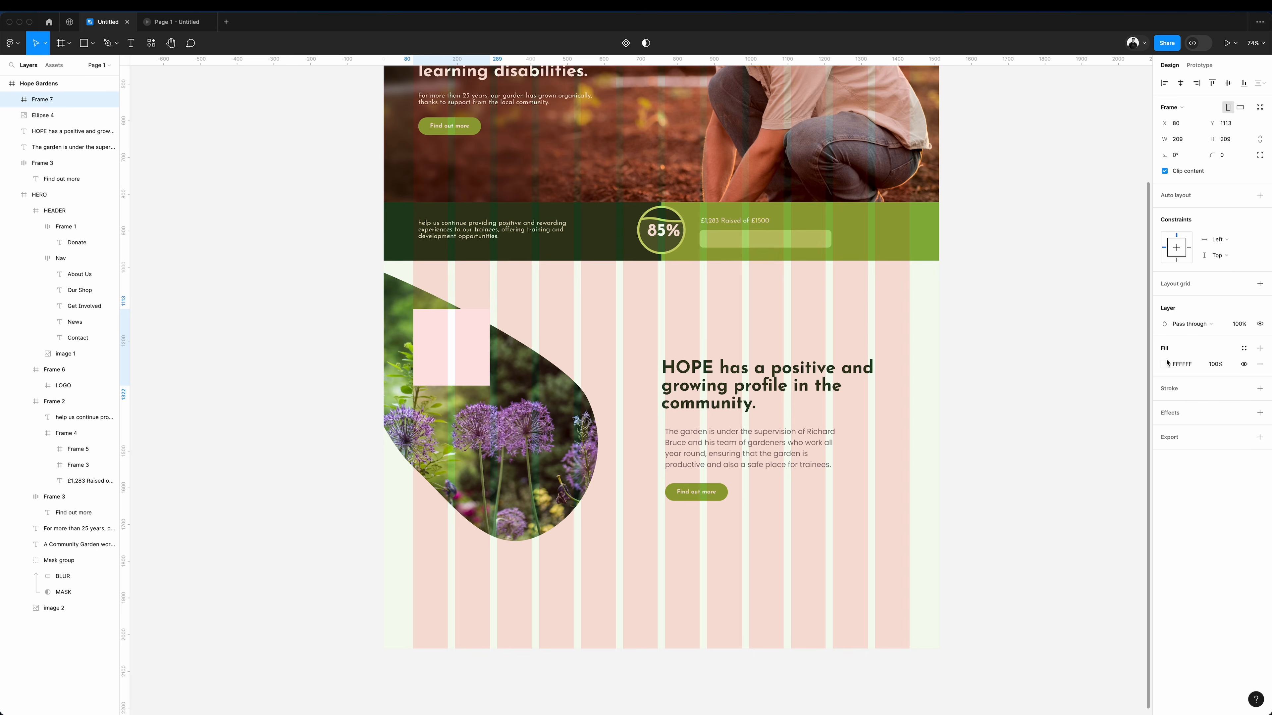
{"action": "left_click", "coordinate": [1165, 364]}
{"action": "left_click", "coordinate": [1047, 535]}
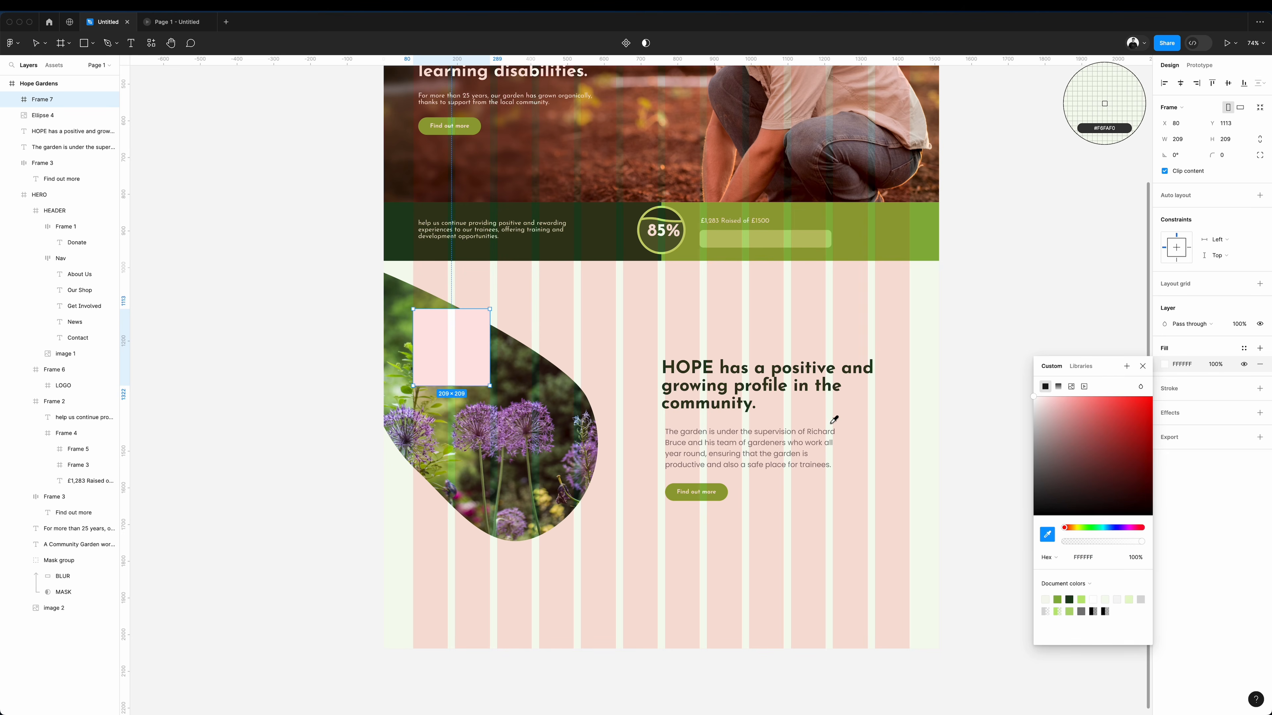
{"action": "left_click", "coordinate": [831, 414]}
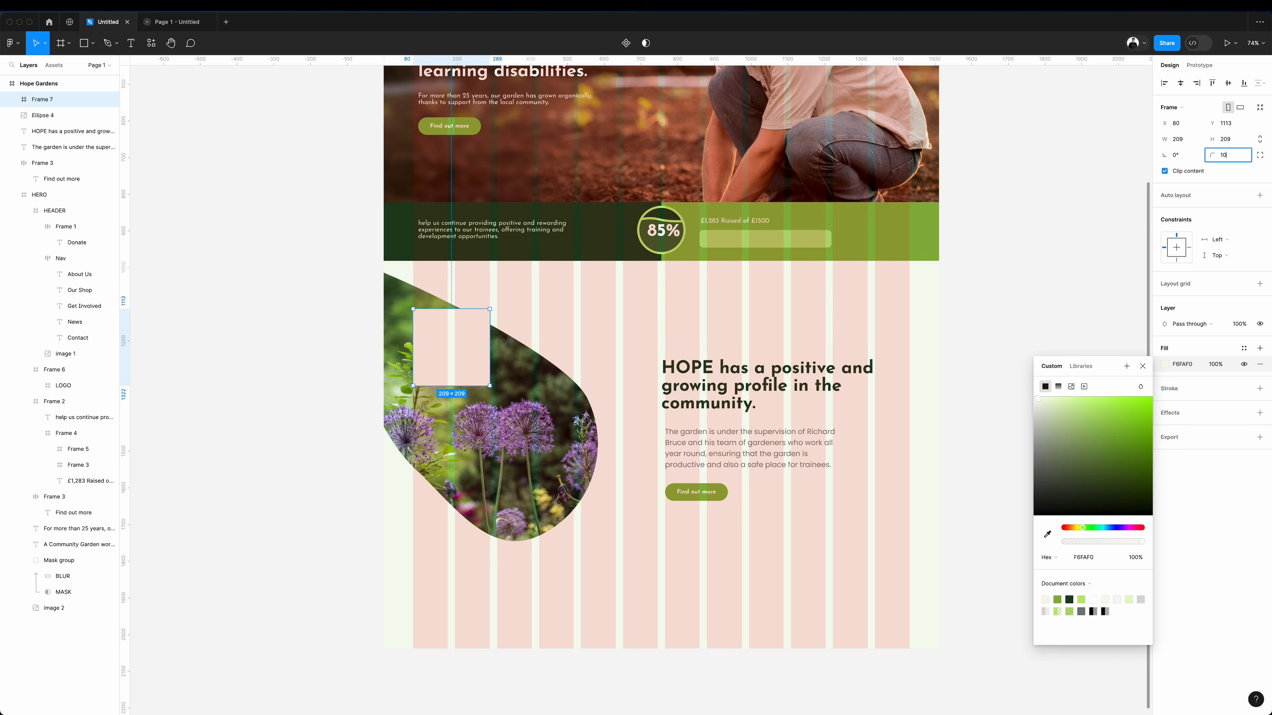
Add a drop shadow to the square card with a blur of 94.
{"action": "left_click", "coordinate": [1260, 412]}
{"action": "left_click", "coordinate": [1164, 428]}
{"action": "left_click", "coordinate": [1127, 453]}
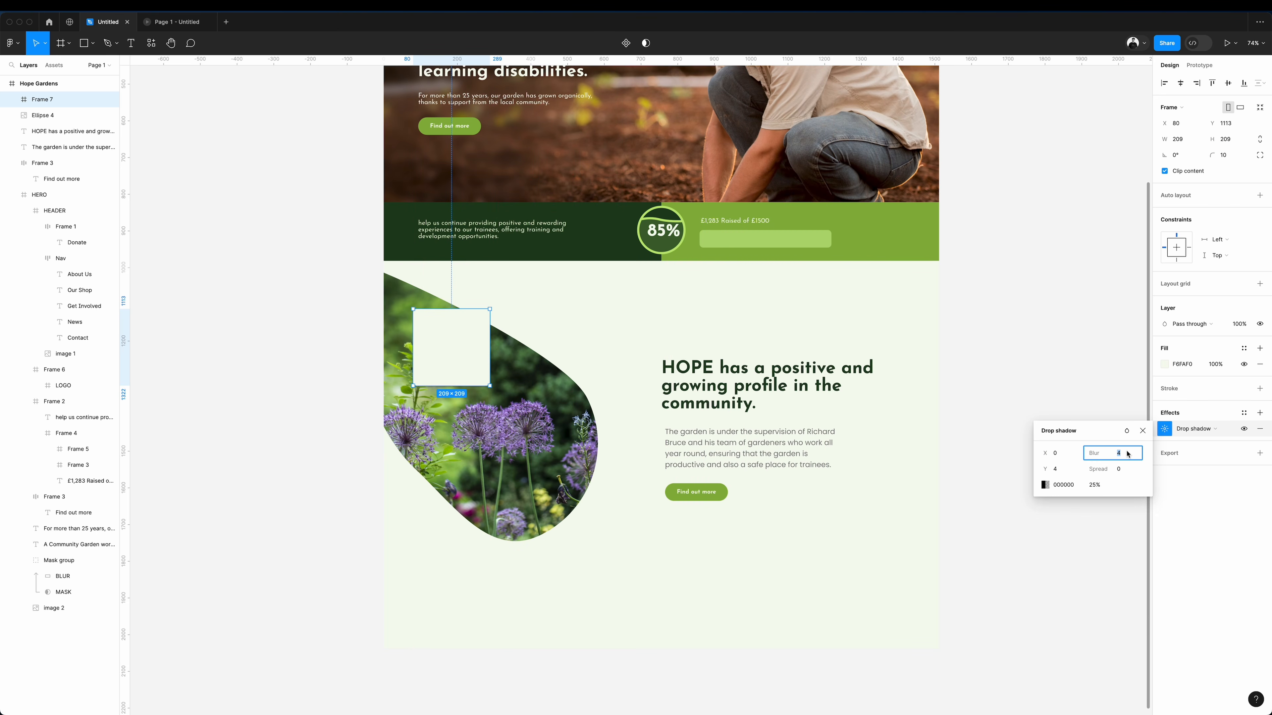
{"action": "type", "text": "24"}
{"action": "key", "text": "Return"}
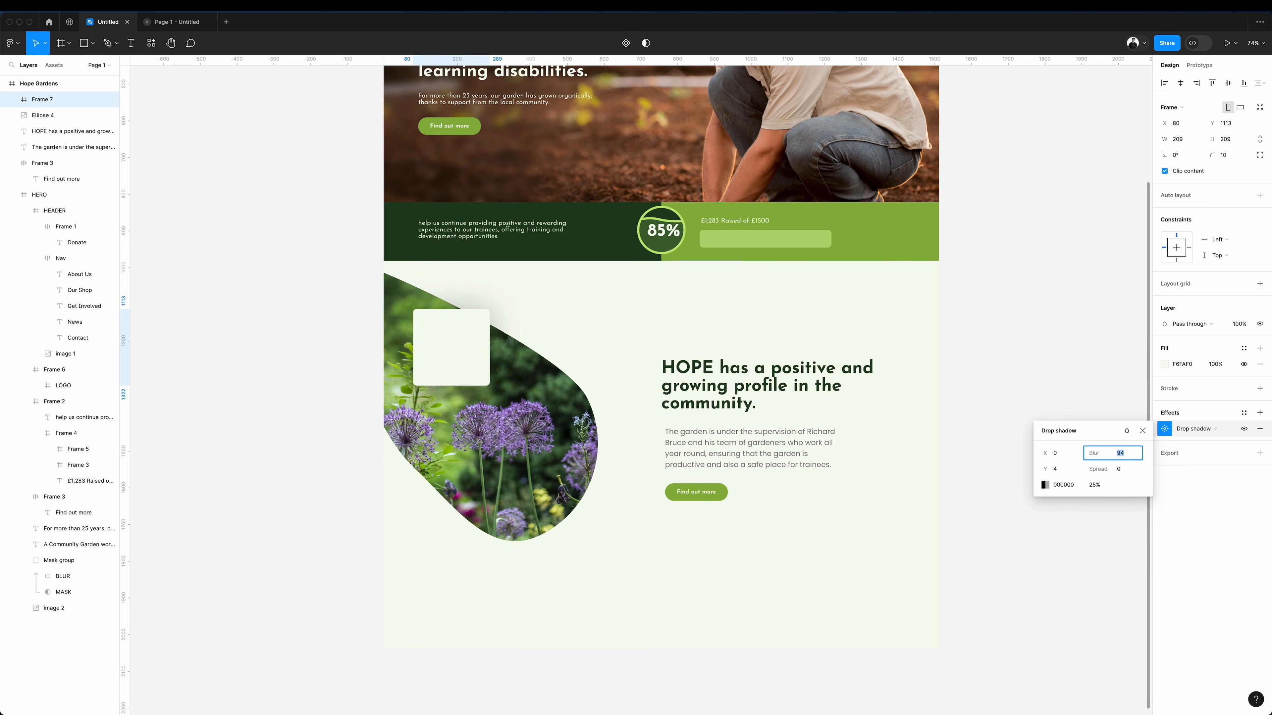
Duplicate the card twice and arrange the three cards in a staggered, corner-touching layout over the leaf photo.
{"action": "left_click", "coordinate": [460, 352]}
{"action": "left_click_drag", "start_coordinate": [459, 352], "coordinate": [544, 441]}
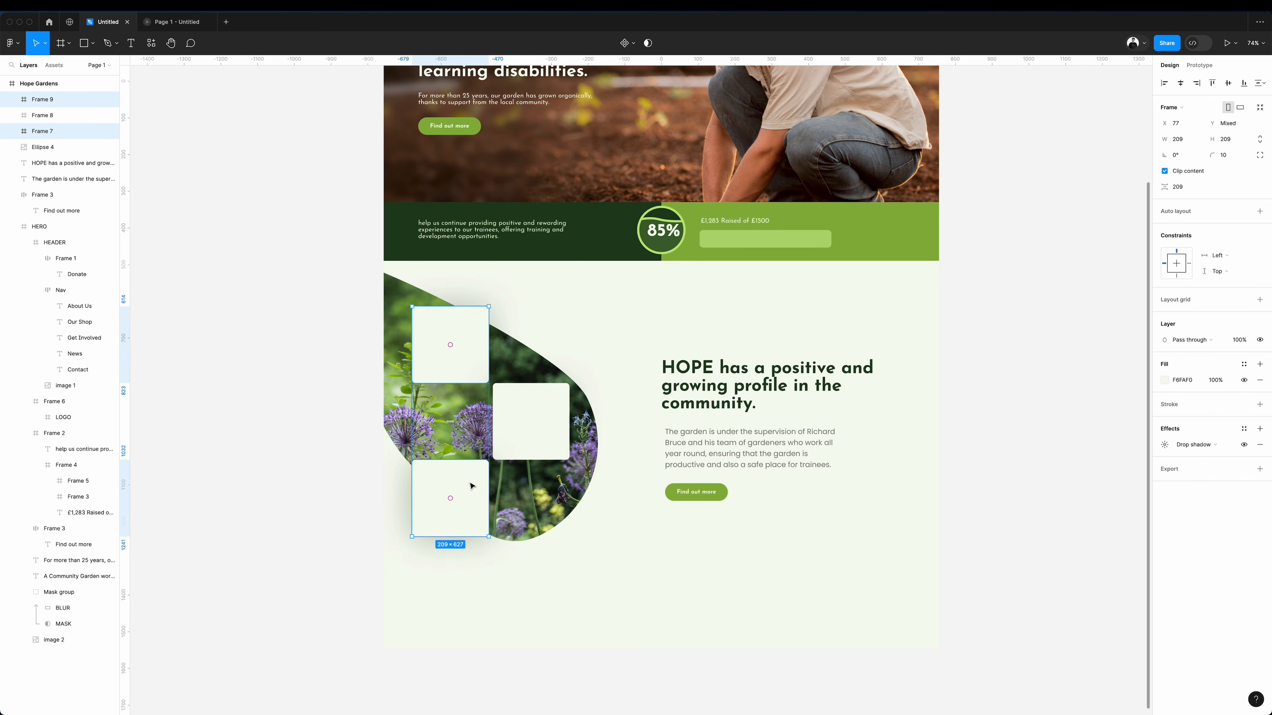
{"action": "left_click_drag", "start_coordinate": [472, 484], "coordinate": [476, 485]}
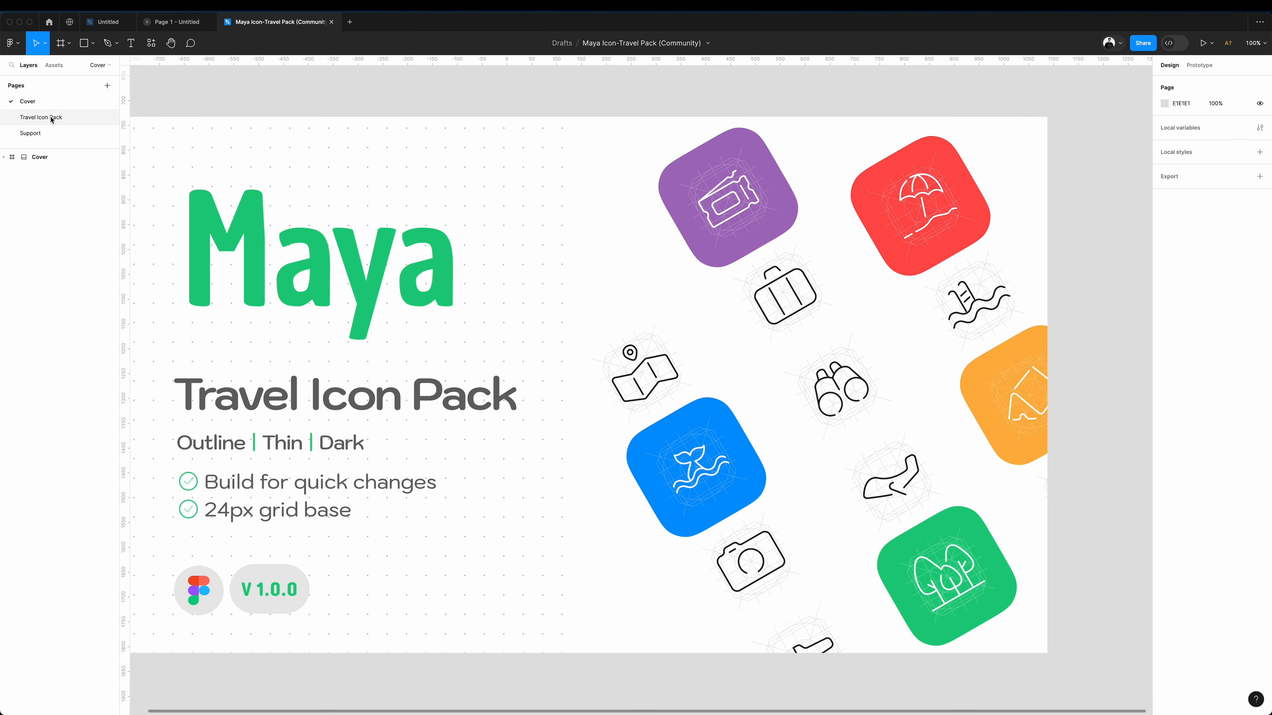
Copy the outline trees icon from the Maya Icon-Travel Pack file into the homepage's top card and scale it to 120 × 120.
{"action": "left_click", "coordinate": [48, 117]}
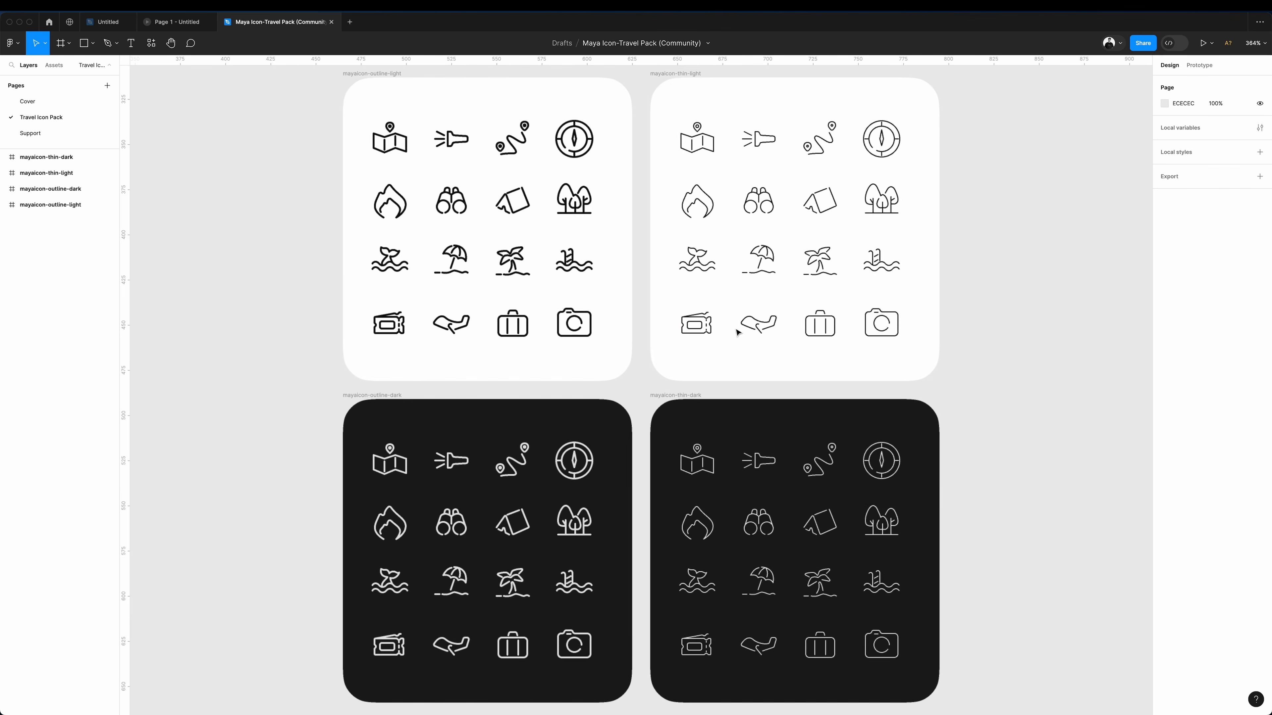
{"action": "scroll", "coordinate": [737, 332], "scroll_direction": "left", "scroll_amount": 3}
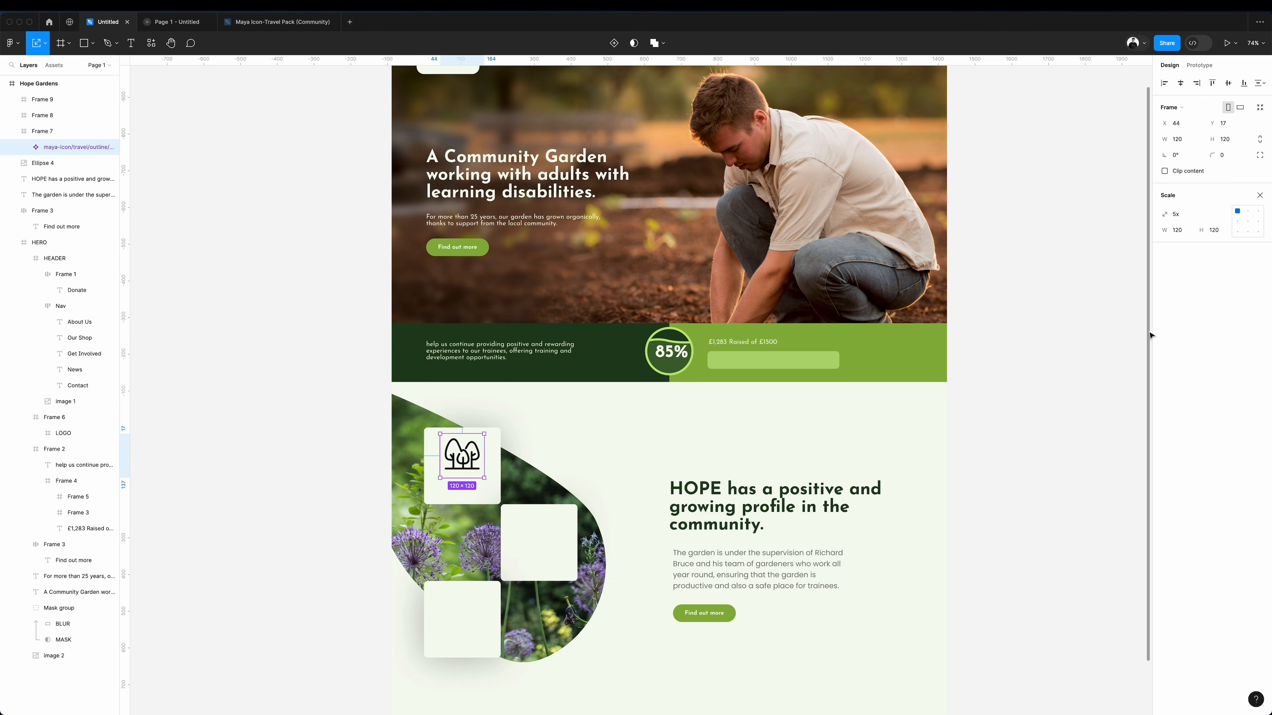
{"action": "key", "text": "v"}
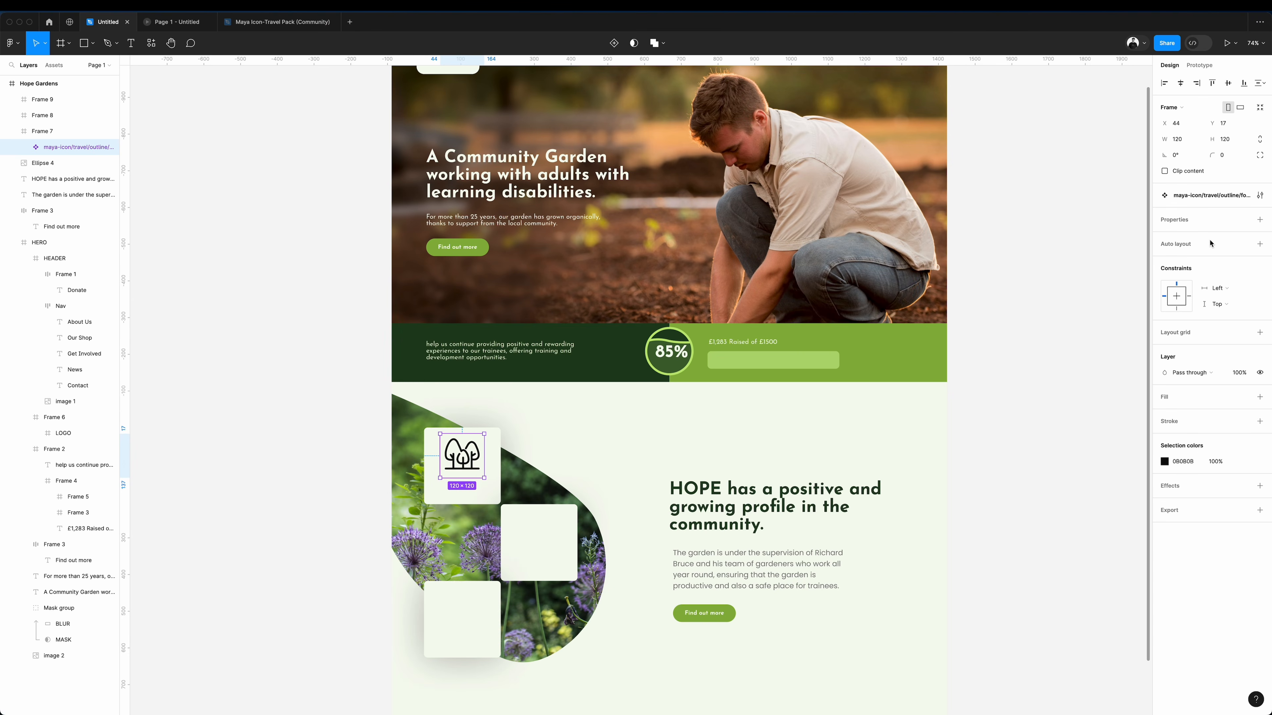
Recolour the trees icon with the page's green 8AB440.
{"action": "left_click", "coordinate": [1164, 462]}
{"action": "left_click", "coordinate": [1046, 596]}
{"action": "left_click", "coordinate": [856, 340]}
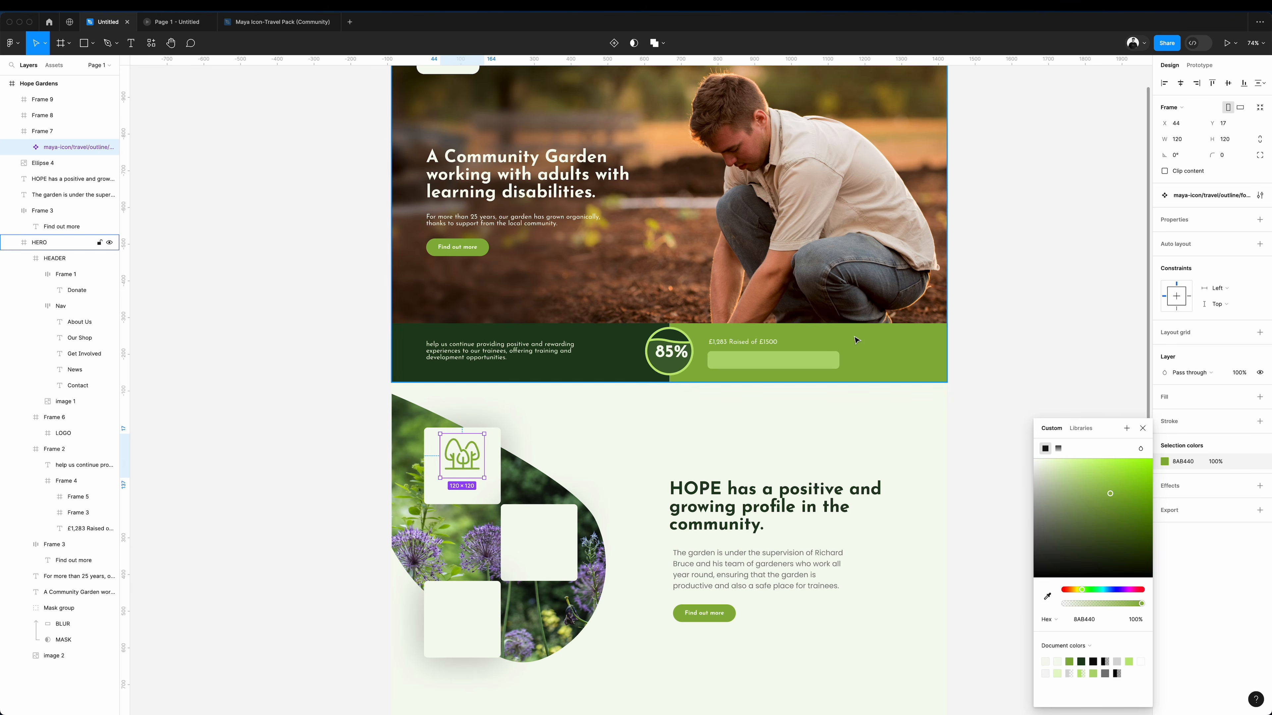
{"action": "left_click", "coordinate": [955, 422]}
Add the centred Poppins caption "4500 + Plants Planted" below the trees icon and tighten its line height.
{"action": "key", "text": "ctrl+v"}
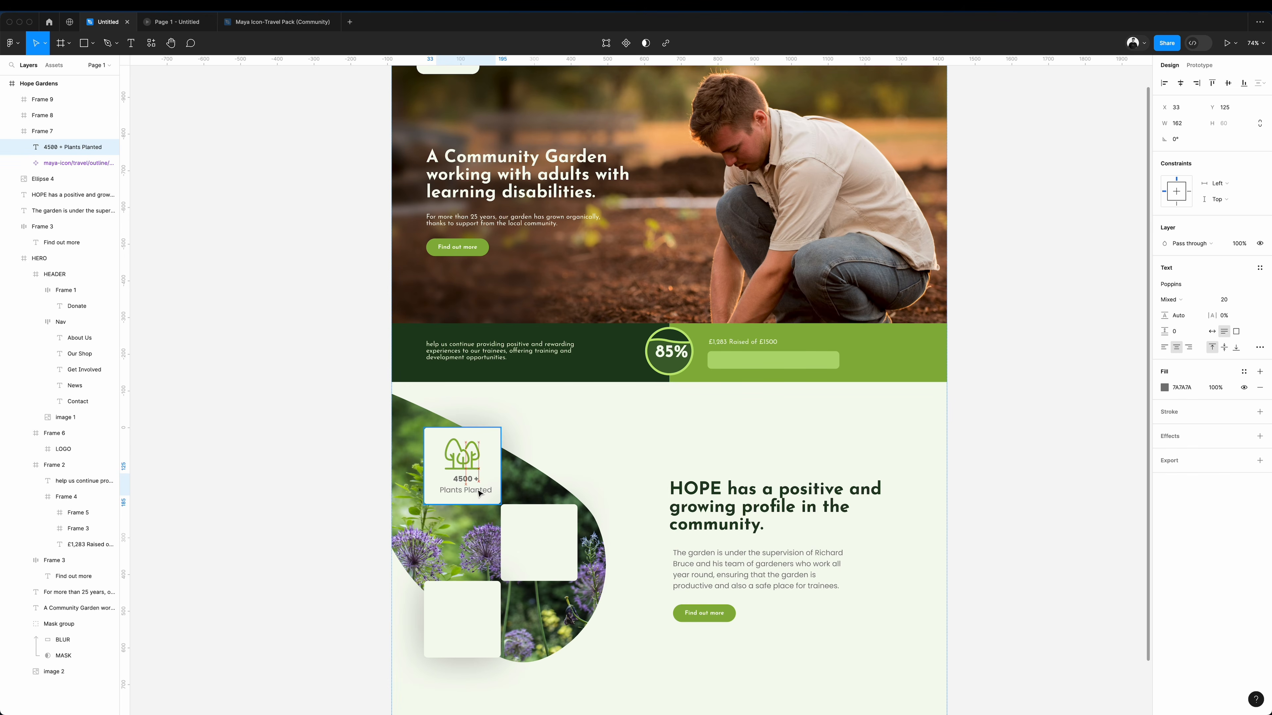
{"action": "double_click", "coordinate": [478, 494]}
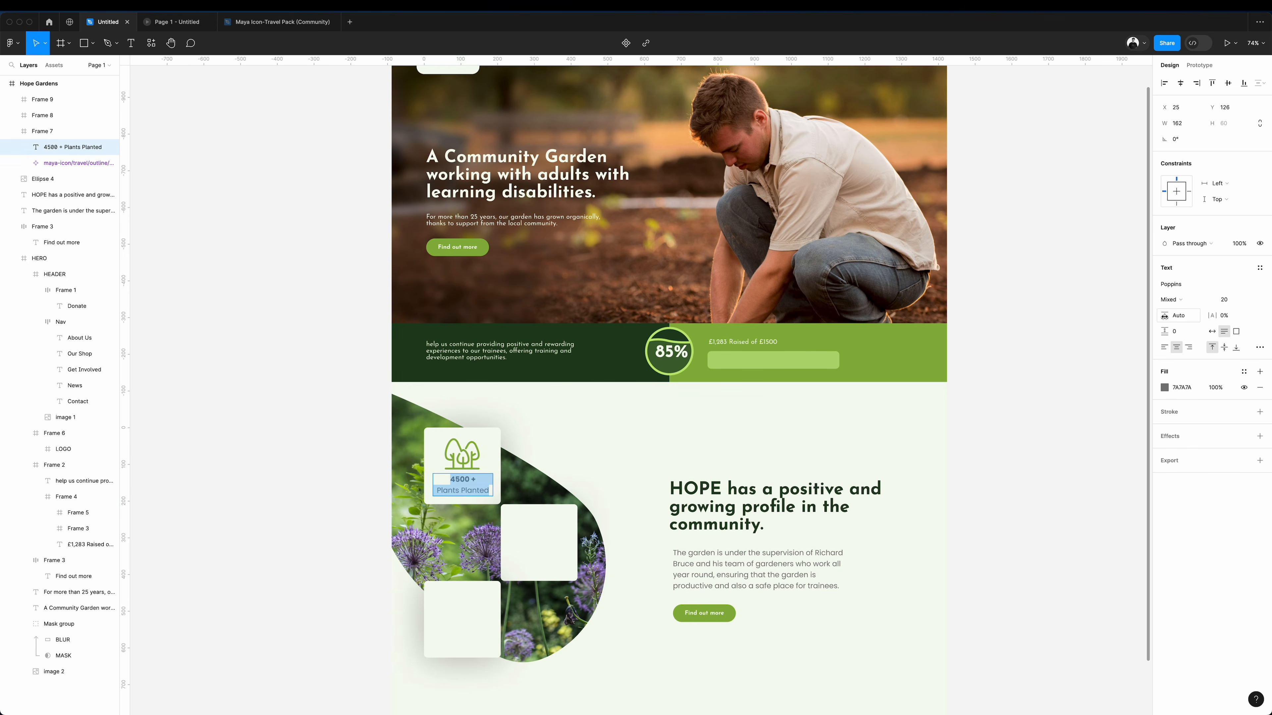
{"action": "left_click_drag", "start_coordinate": [1165, 314], "coordinate": [1148, 319]}
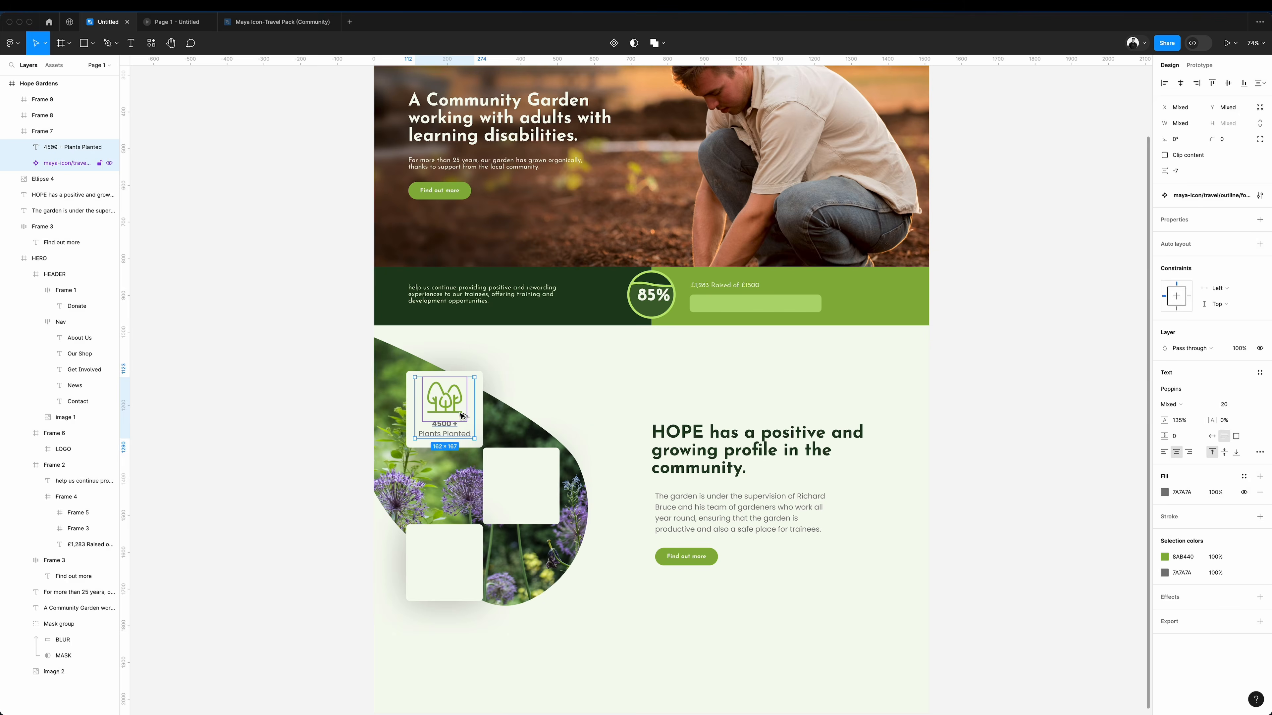
Copy the icon and caption into the other two cards, captioned "20 + Volunteers" and "25 years Grown Organic".
{"action": "left_click_drag", "start_coordinate": [459, 409], "coordinate": [456, 558]}
{"action": "double_click", "coordinate": [512, 502]}
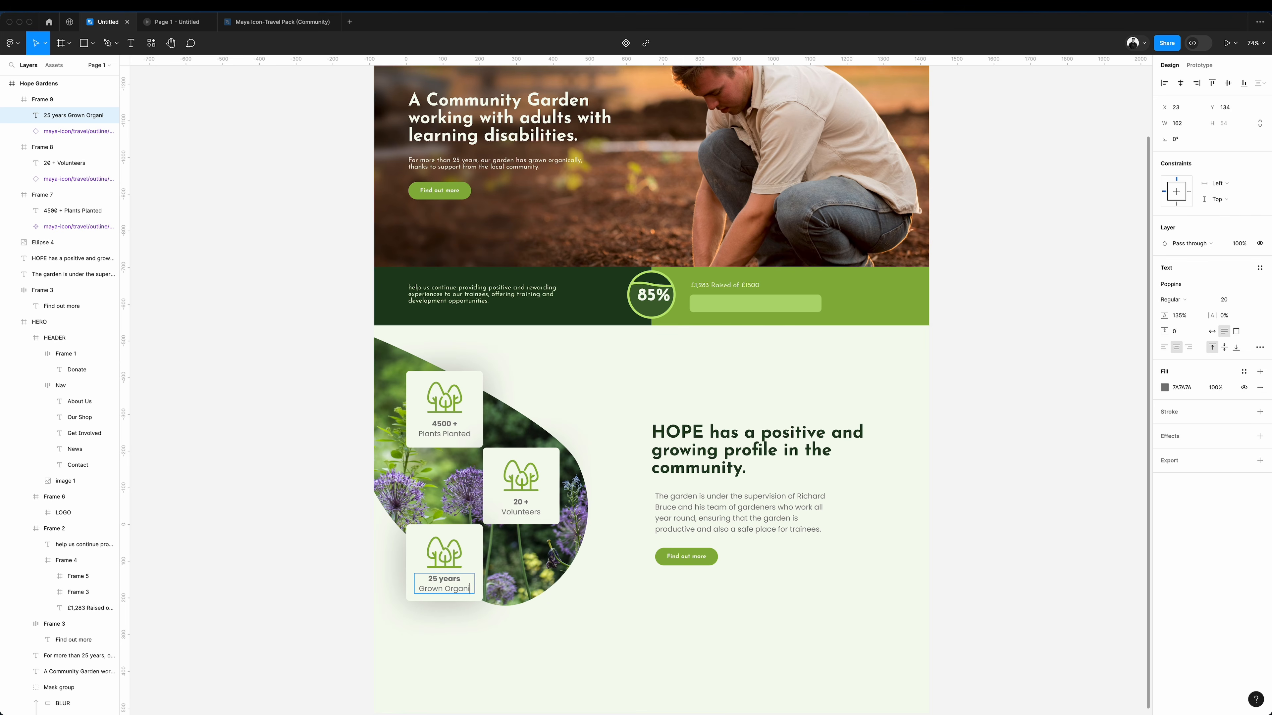
{"action": "key", "text": "Escape"}
Enclose the leaf photo, cards and text in a full-width frame below the donation strip and resize it to 1512 × 875.
{"action": "scroll", "coordinate": [661, 351], "scroll_direction": "down", "scroll_amount": 1}
{"action": "scroll", "coordinate": [661, 351], "scroll_direction": "left", "scroll_amount": 1}
{"action": "key", "text": "f"}
{"action": "left_click_drag", "start_coordinate": [392, 313], "coordinate": [947, 597]}
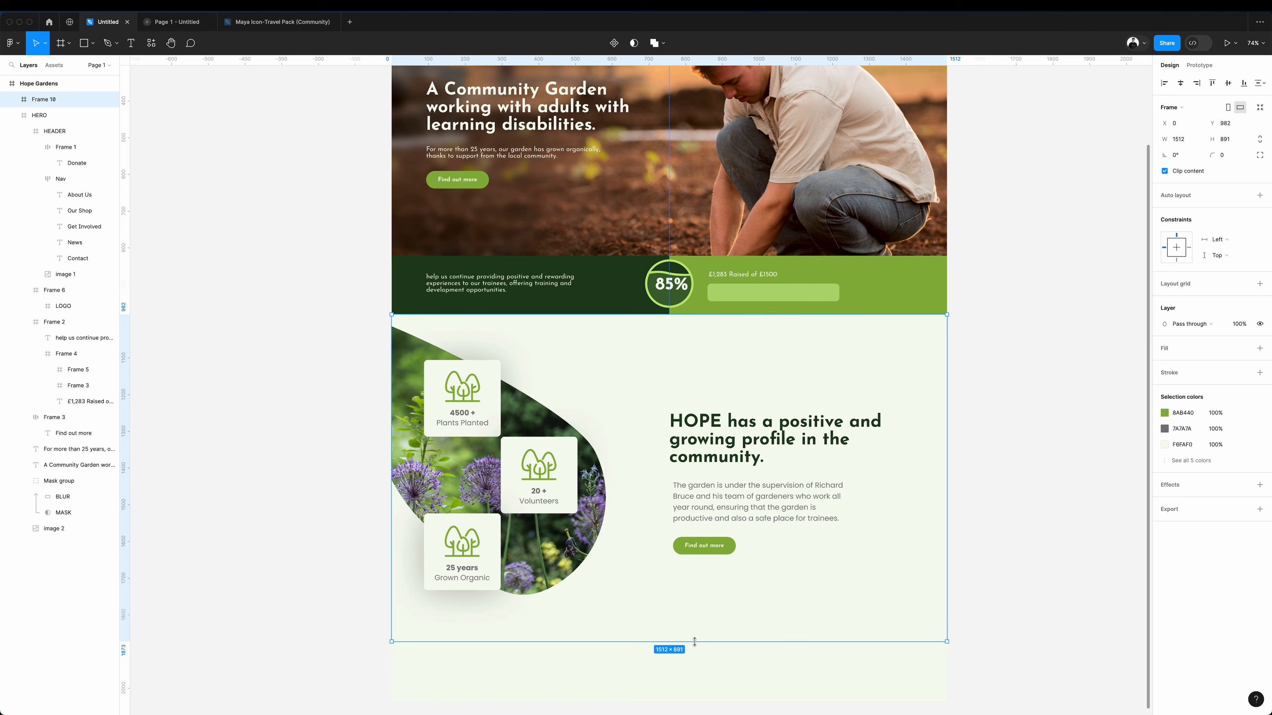
{"action": "left_click_drag", "start_coordinate": [693, 643], "coordinate": [696, 635]}
{"action": "scroll", "coordinate": [1054, 509], "scroll_direction": "left", "scroll_amount": 2}
Fill the frame around the leaf-photo section with white FFFFFF.
{"action": "left_click", "coordinate": [1173, 349]}
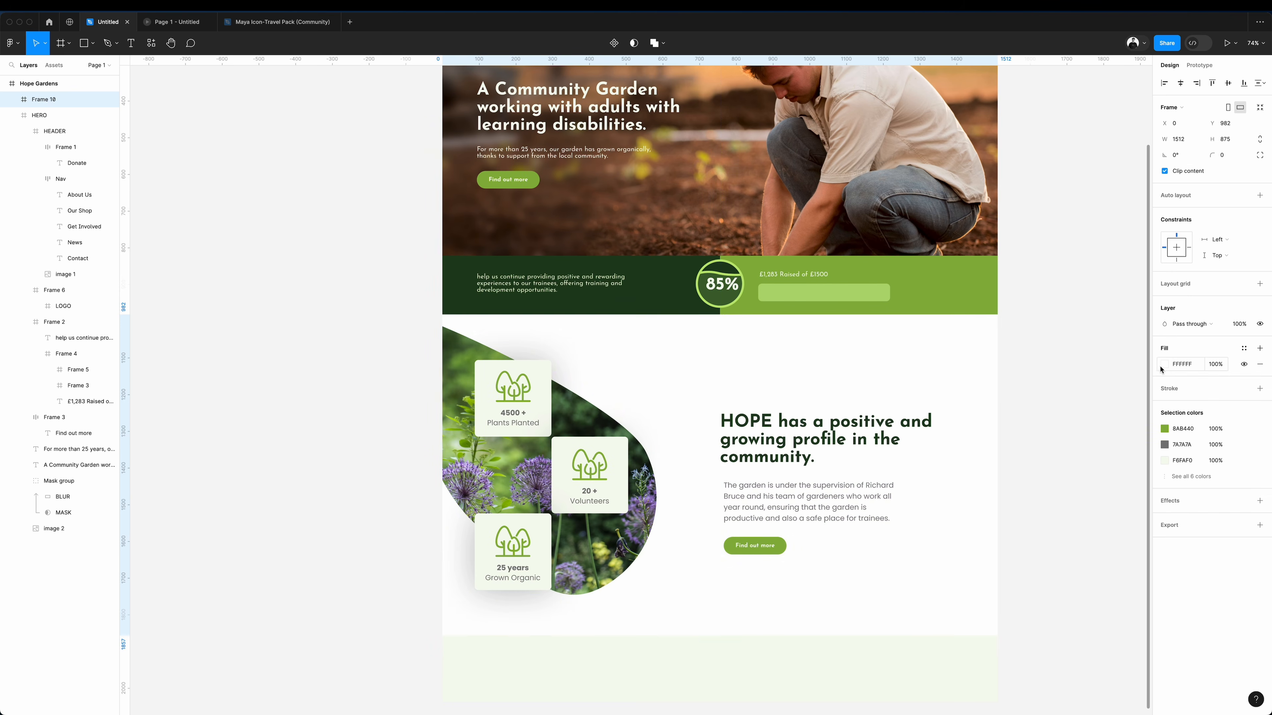
{"action": "scroll", "coordinate": [1033, 398], "scroll_direction": "right", "scroll_amount": 2}
{"action": "left_click", "coordinate": [996, 401]}
{"action": "scroll", "coordinate": [998, 403], "scroll_direction": "up", "scroll_amount": 3}
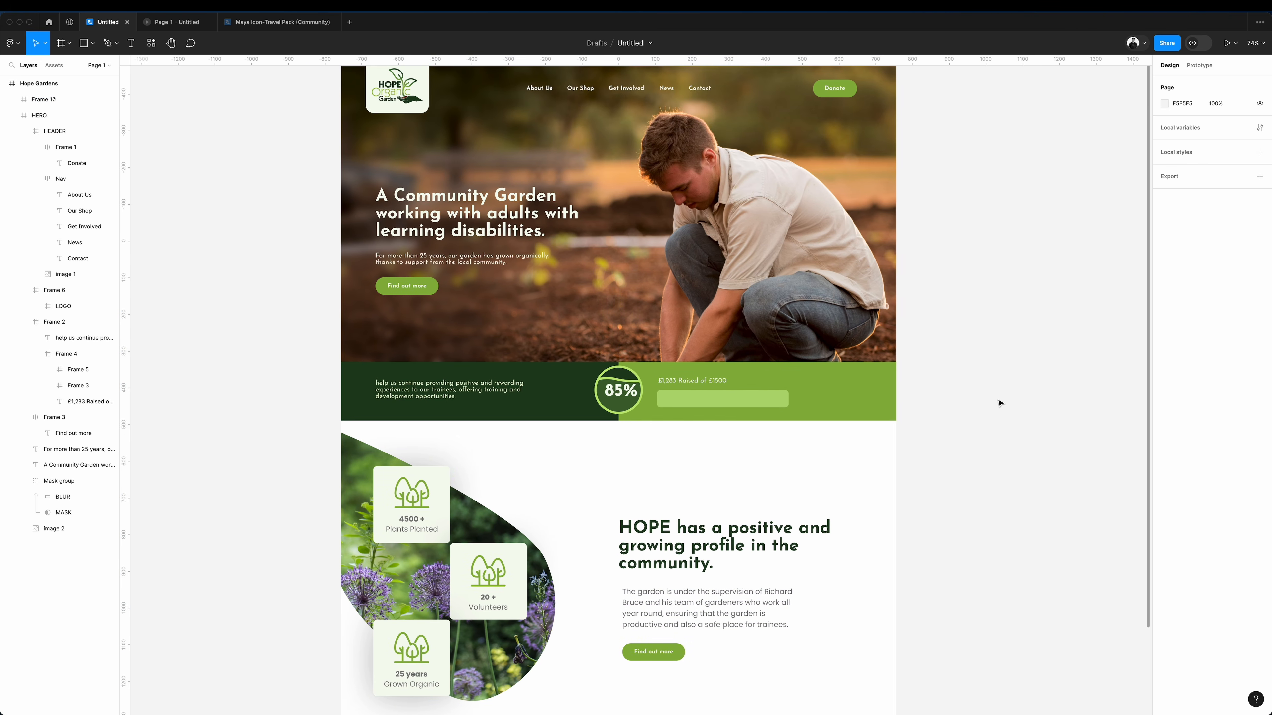
Draw a 550 × 80 bar below the hero's button, filled with green 8AB440 and with a corner radius of 10.
{"action": "left_click_drag", "start_coordinate": [343, 434], "coordinate": [587, 470]}
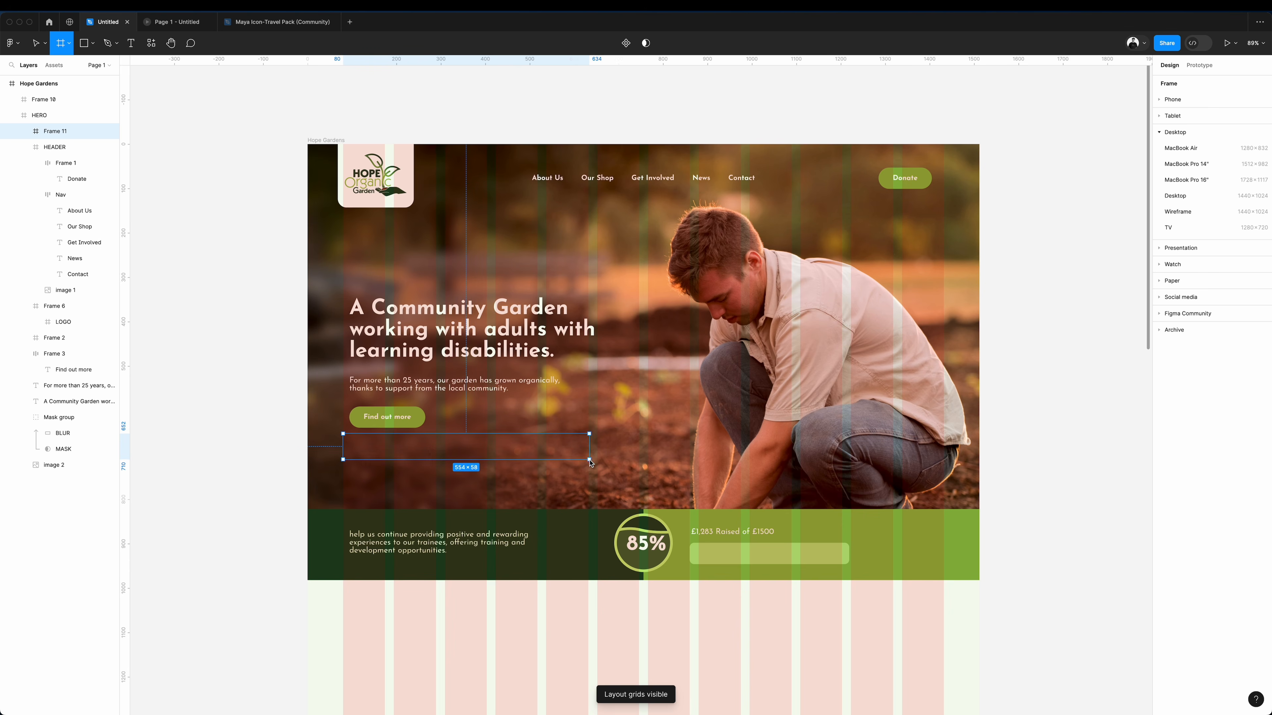
{"action": "left_click", "coordinate": [1224, 155]}
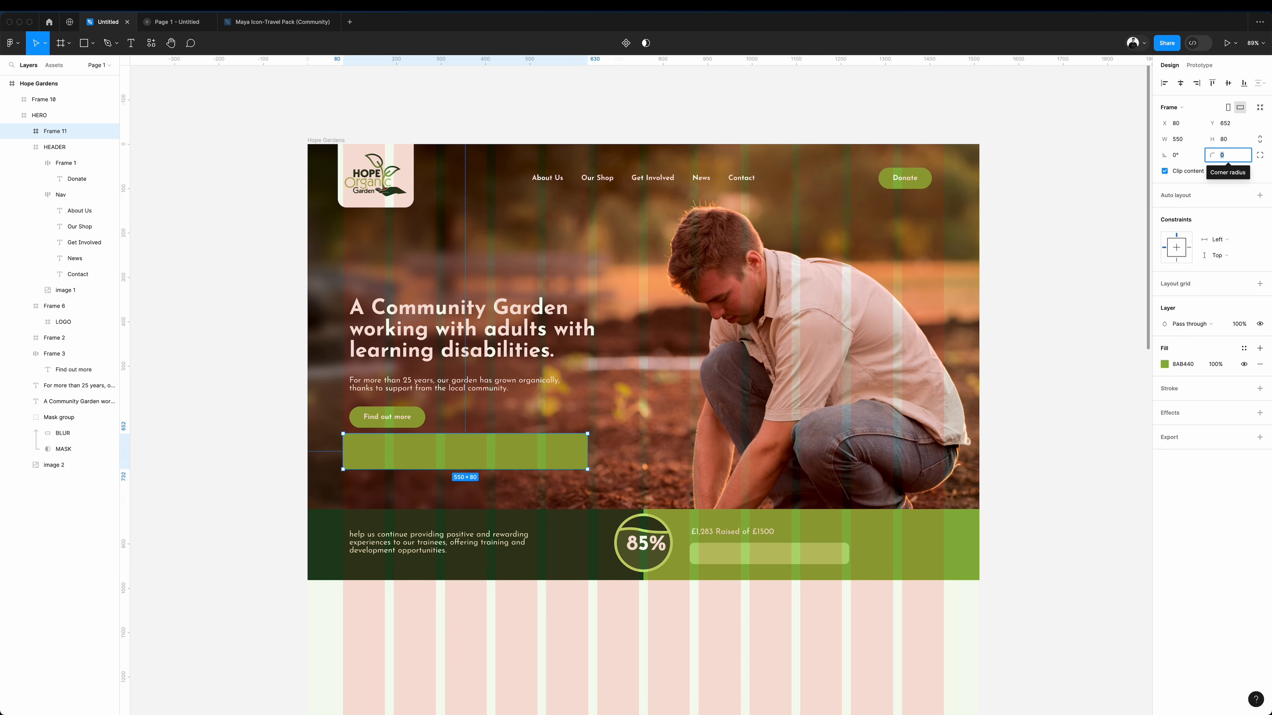
{"action": "type", "text": "10"}
{"action": "key", "text": "Return"}
Move the hero's "Find out more" button aside onto the gardener photo, away from the text column.
{"action": "scroll", "coordinate": [445, 420], "scroll_direction": "left", "scroll_amount": 1}
{"action": "left_click_drag", "start_coordinate": [444, 420], "coordinate": [770, 370]}
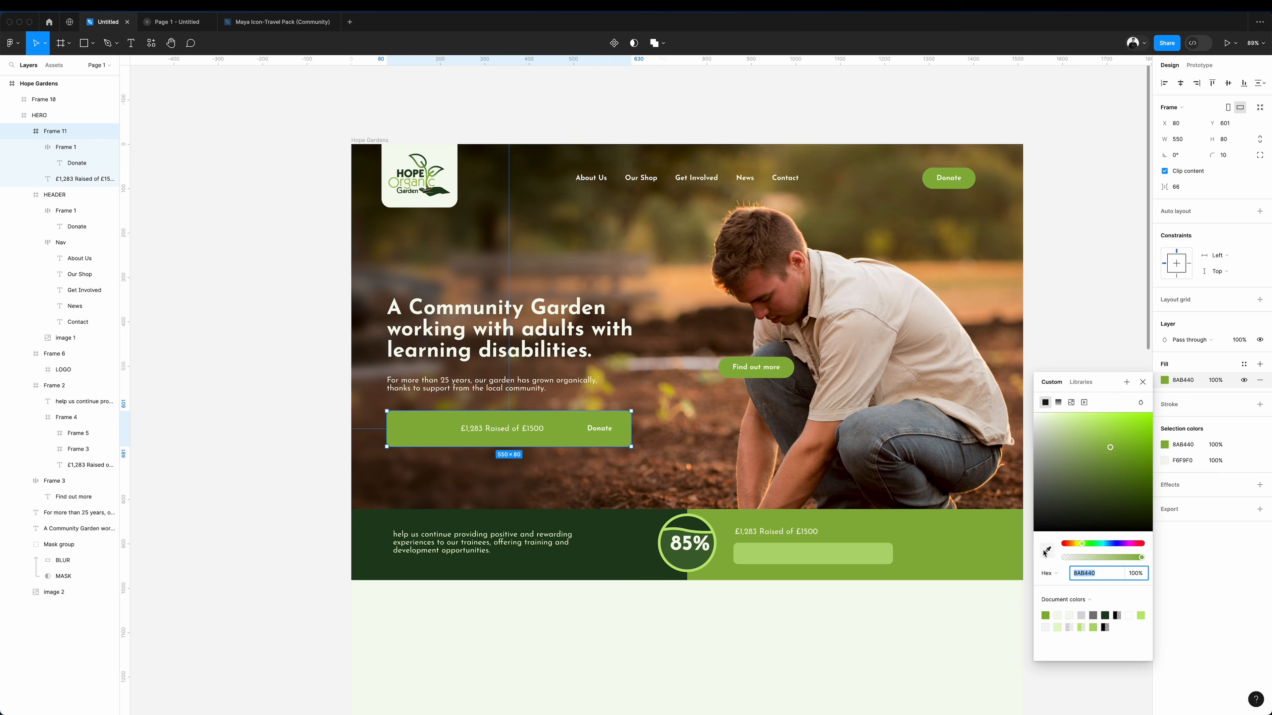
Add the "£1,283 Raised of £1500" text and a Donate button to the hero bar and fill it dark green 1D401D.
{"action": "left_click", "coordinate": [1047, 550]}
{"action": "left_click", "coordinate": [373, 445]}
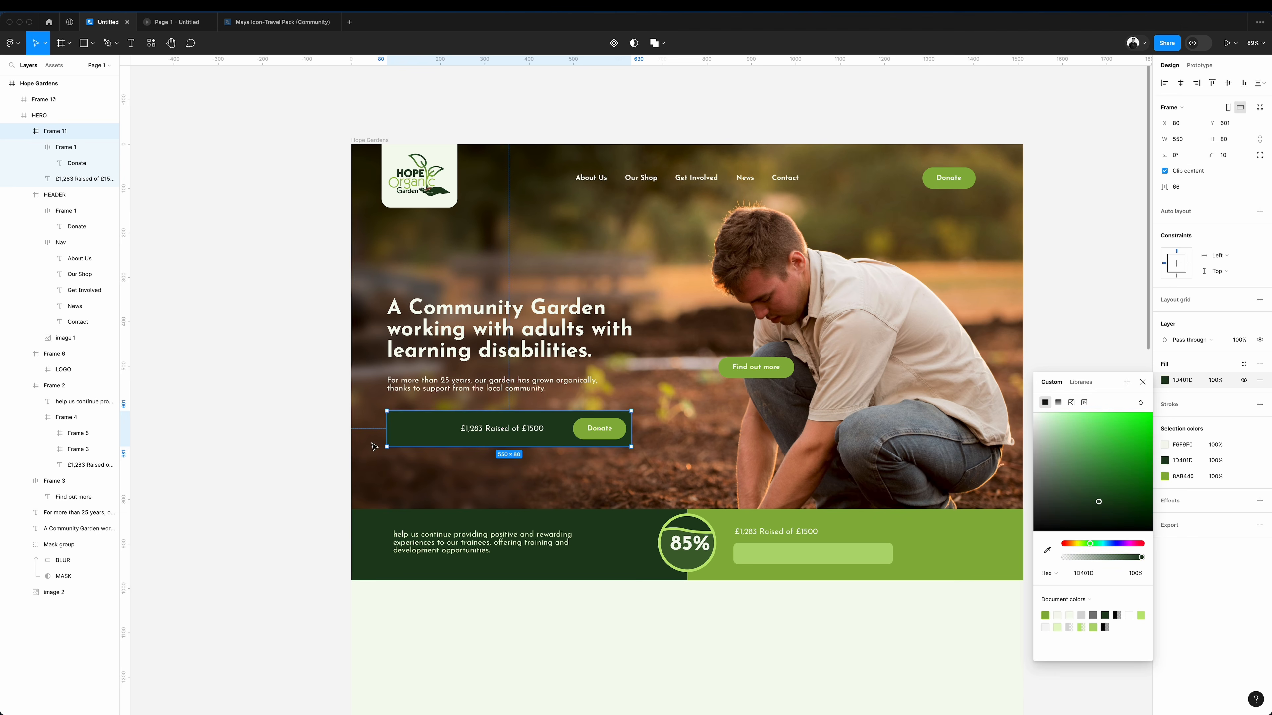
{"action": "left_click", "coordinate": [242, 407]}
Draw a 401 × 22 rectangle along the hero donation bar's lower edge and nest it inside the bar's frame.
{"action": "scroll", "coordinate": [241, 406], "scroll_direction": "left", "scroll_amount": 1}
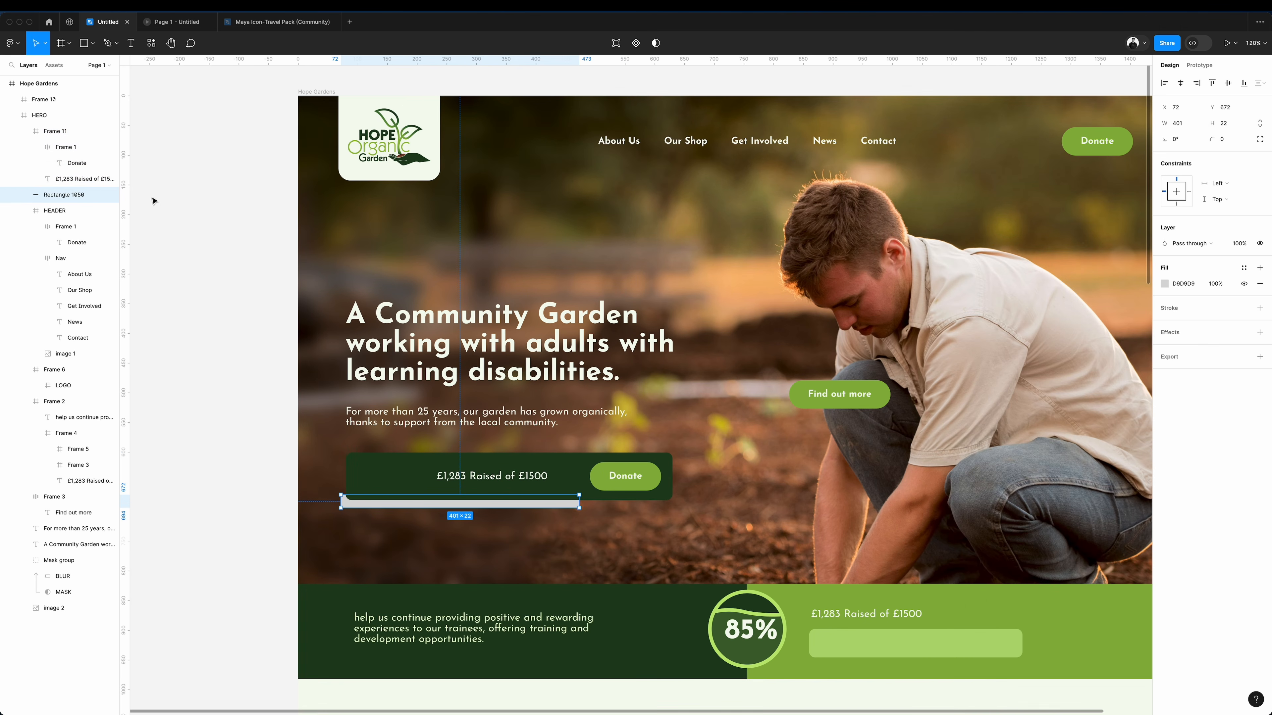
{"action": "left_click_drag", "start_coordinate": [63, 195], "coordinate": [66, 186]}
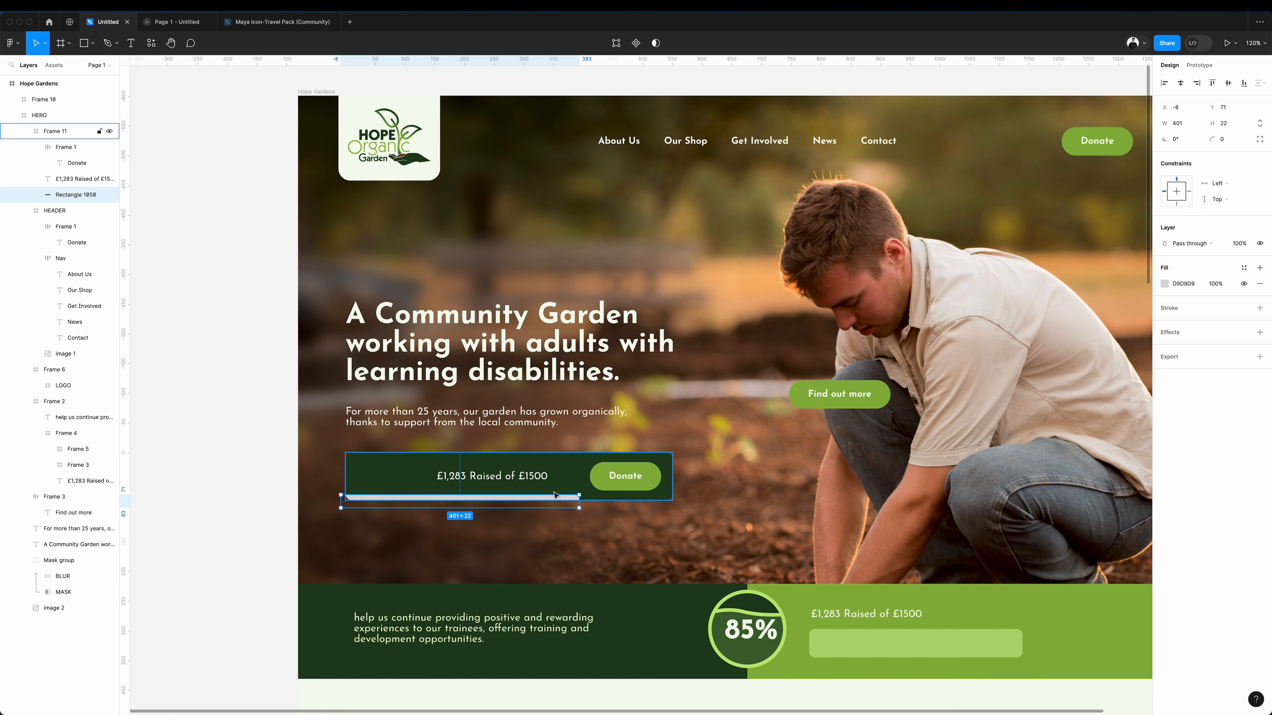
Trim the rectangle along the donation bar's lower edge to 19 px high and sample a fill colour for the amount text.
{"action": "left_click_drag", "start_coordinate": [541, 494], "coordinate": [542, 498]}
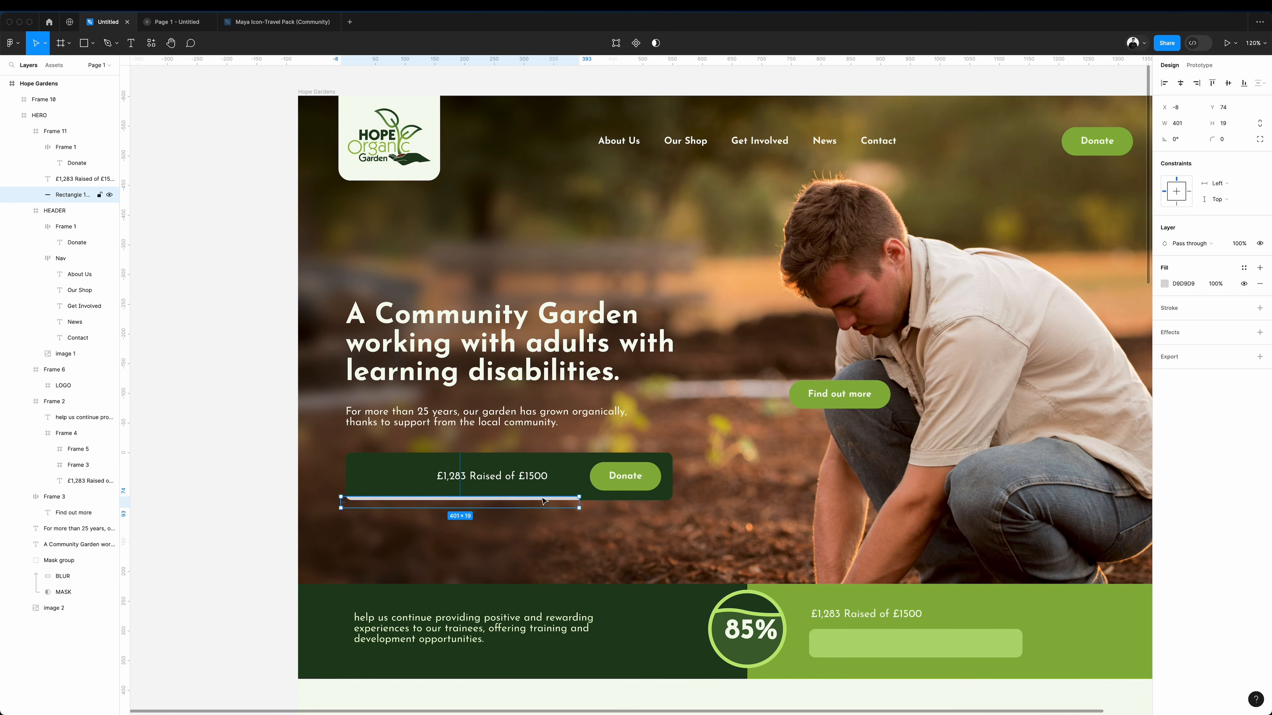
{"action": "scroll", "coordinate": [541, 501], "scroll_direction": "up", "scroll_amount": 3}
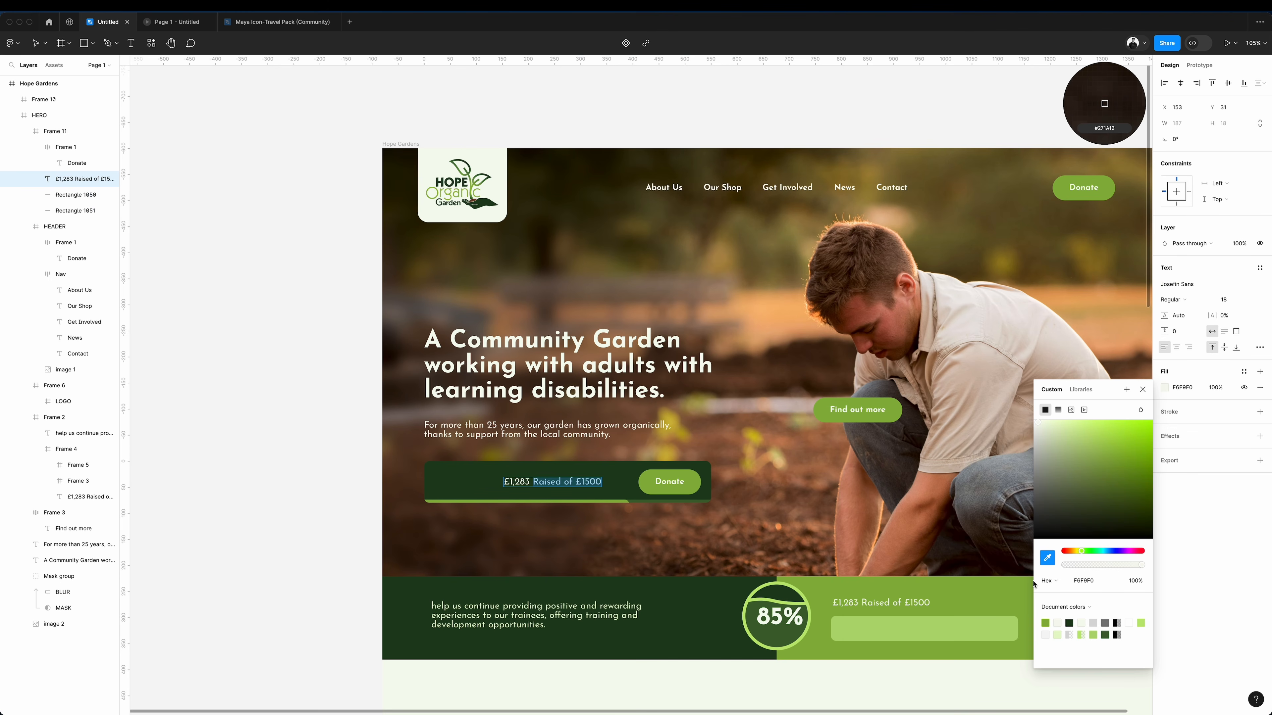
{"action": "left_click", "coordinate": [596, 604]}
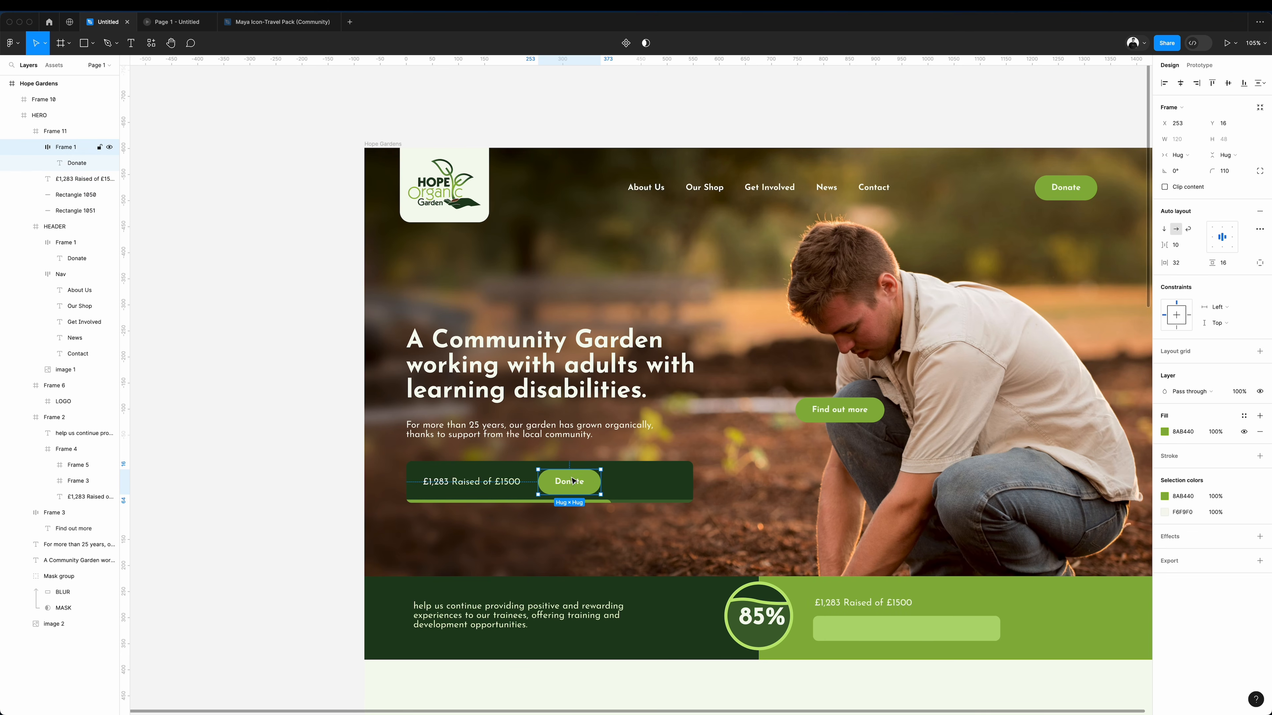
Duplicate the Donate button inside the donation bar and turn the copy into an outlined "Where it goes" button.
{"action": "left_click_drag", "start_coordinate": [571, 484], "coordinate": [644, 485]}
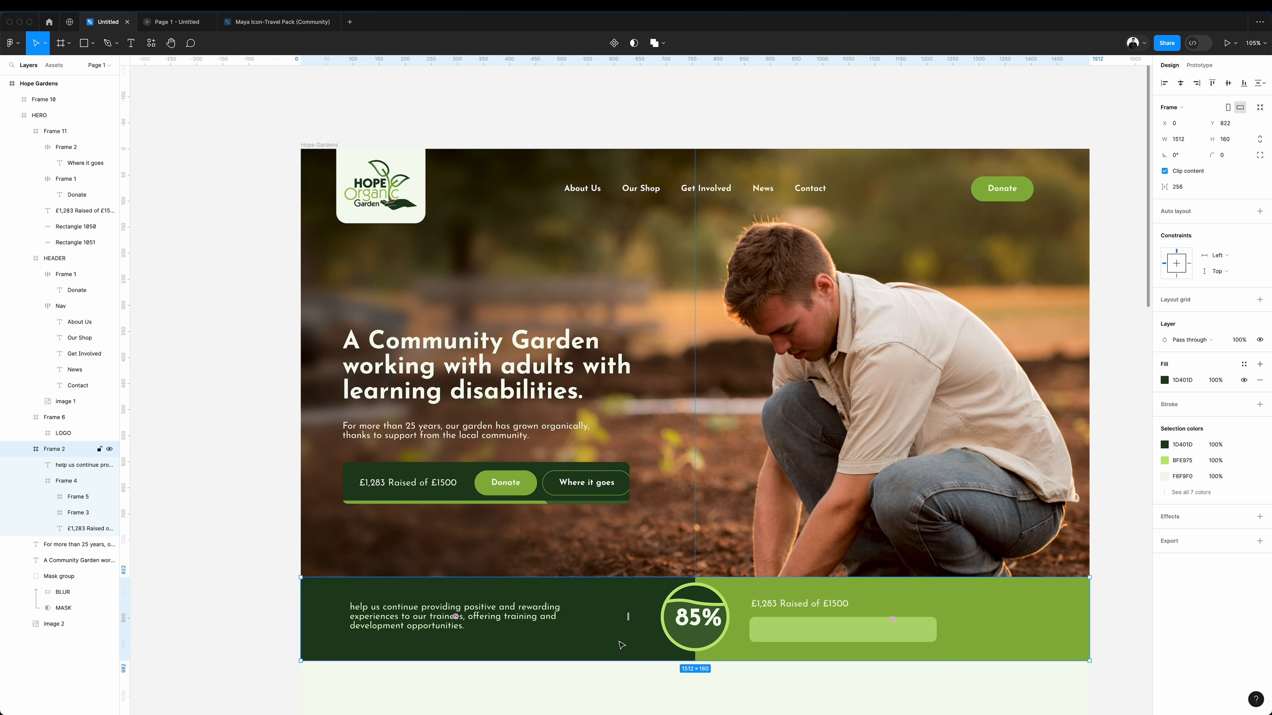
{"action": "key", "text": "Escape"}
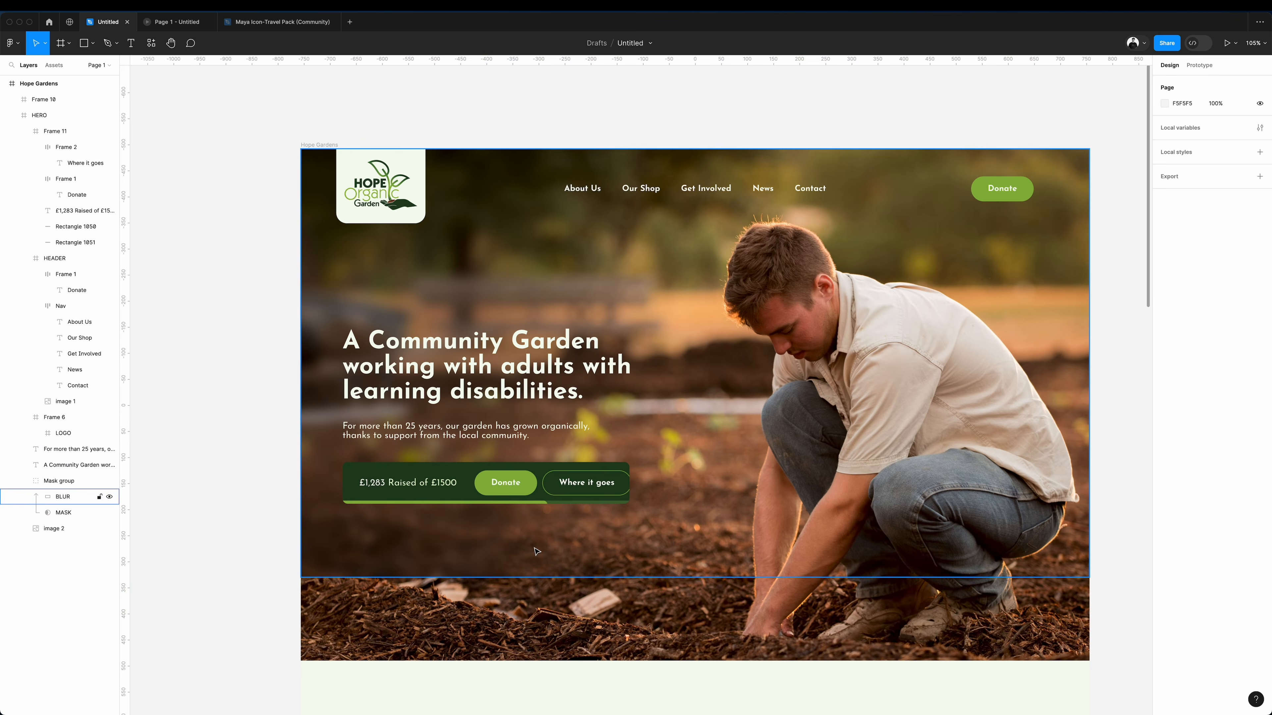
Extend the hero's BLUR and MASK layers down to the photo's lower edge, to a height of 977.
{"action": "left_click", "coordinate": [538, 553], "text": "super"}
{"action": "left_click_drag", "start_coordinate": [639, 578], "coordinate": [633, 653]}
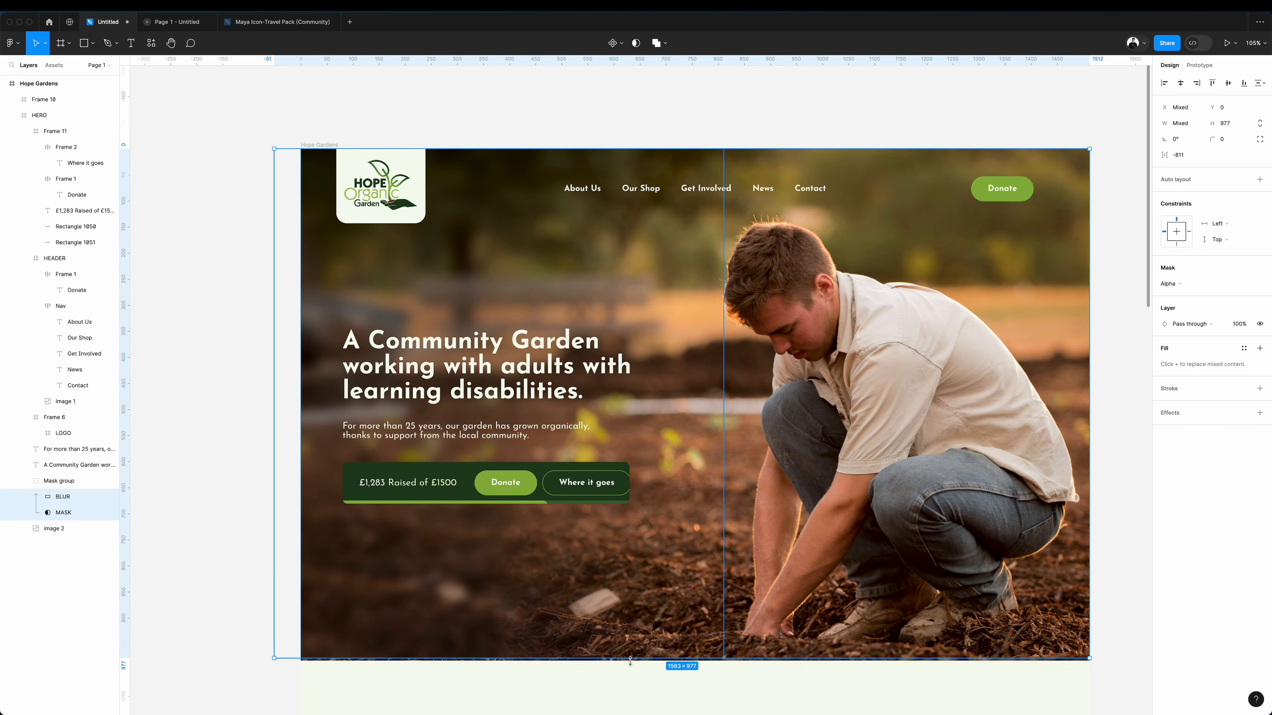
{"action": "left_click", "coordinate": [187, 426]}
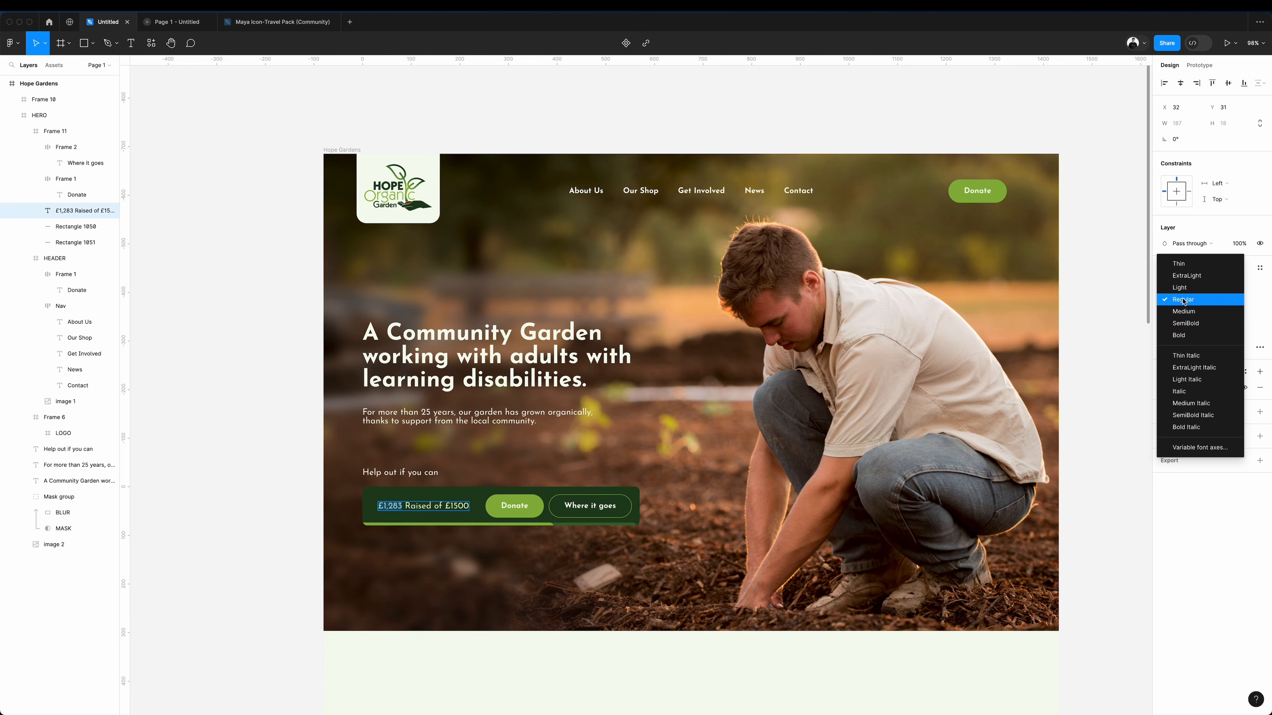
Set the £1,283 amount in the donation bar to Bold.
{"action": "left_click", "coordinate": [1190, 334]}
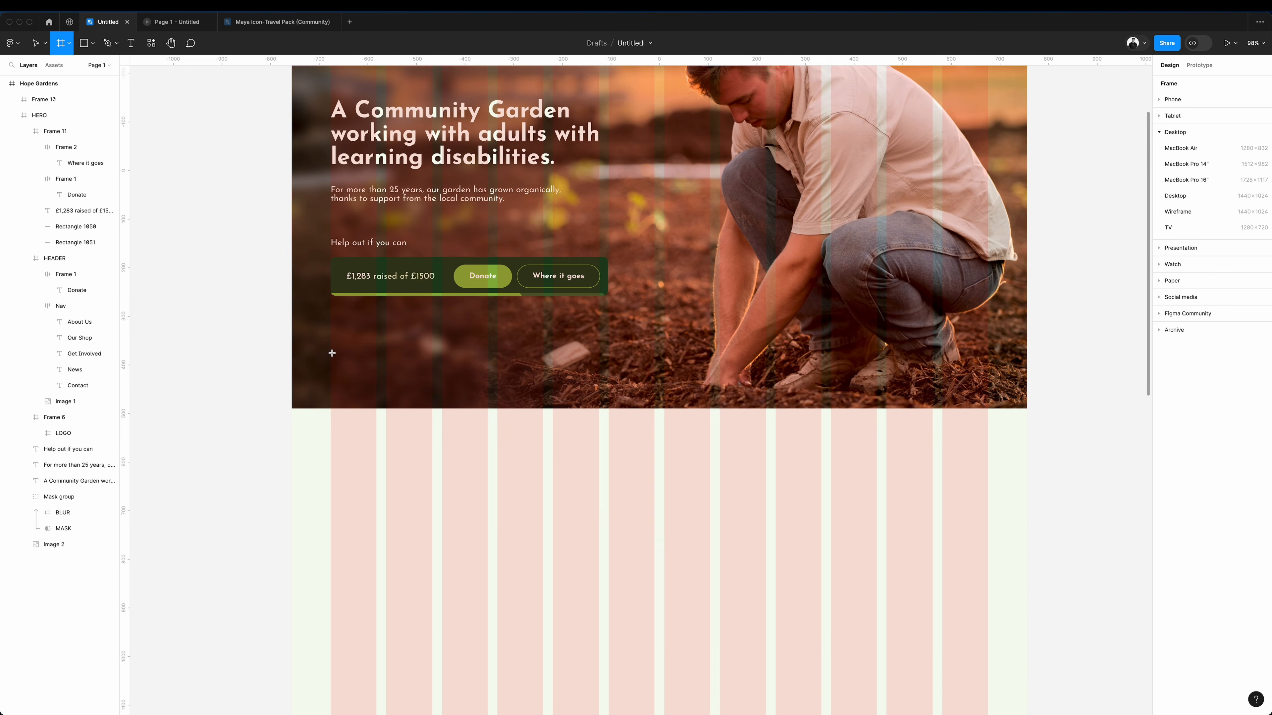
Draw a 676 × 340 card frame across the hero's lower edge, fill it with green 8AB440 and move it out of the HERO frame.
{"action": "left_click_drag", "start_coordinate": [331, 353], "coordinate": [659, 518]}
{"action": "key", "text": "i"}
{"action": "left_click", "coordinate": [507, 269]}
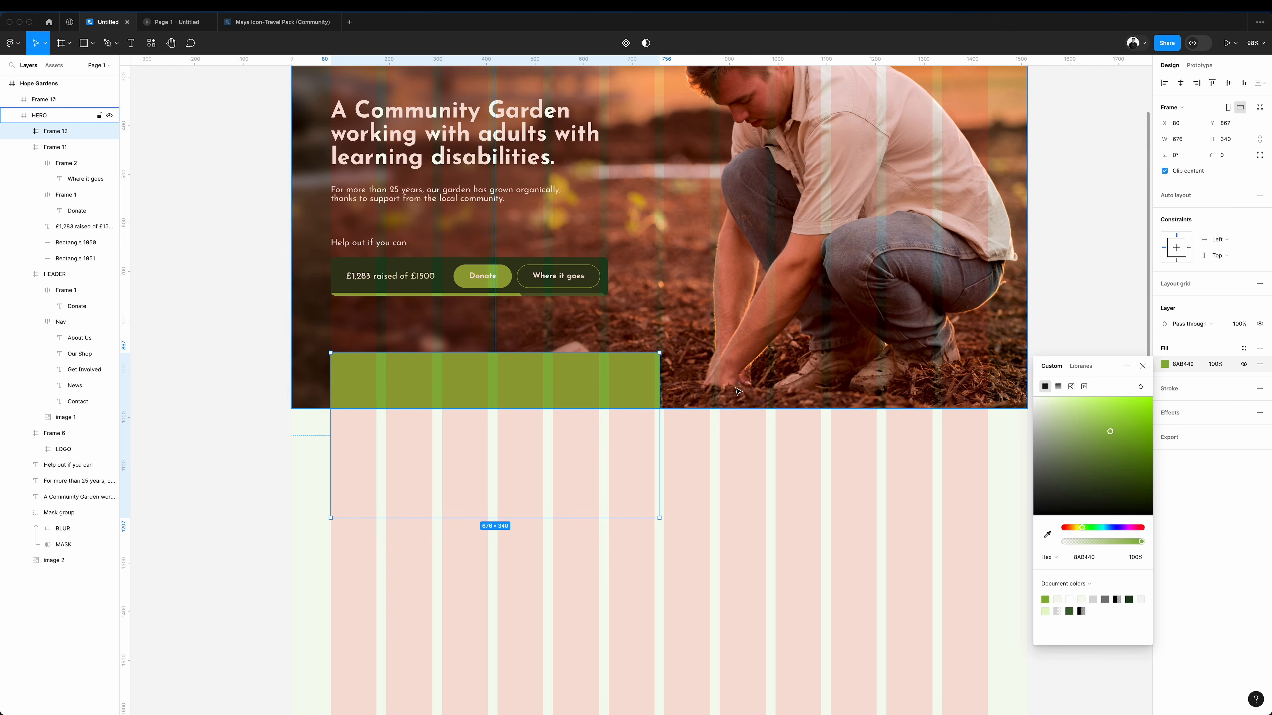
{"action": "left_click_drag", "start_coordinate": [33, 132], "coordinate": [51, 96]}
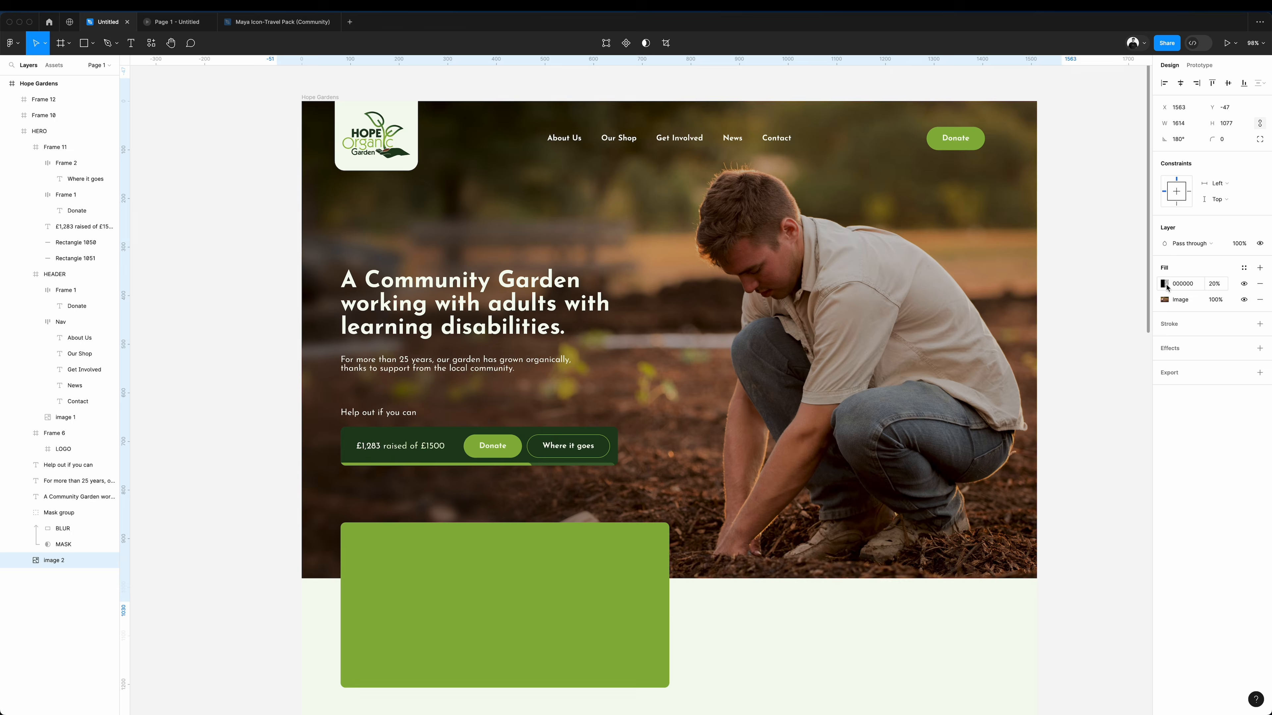
Change the hero photo's black overlay to a vertical linear gradient that darkens the lower part of the image.
{"action": "left_click", "coordinate": [1165, 285]}
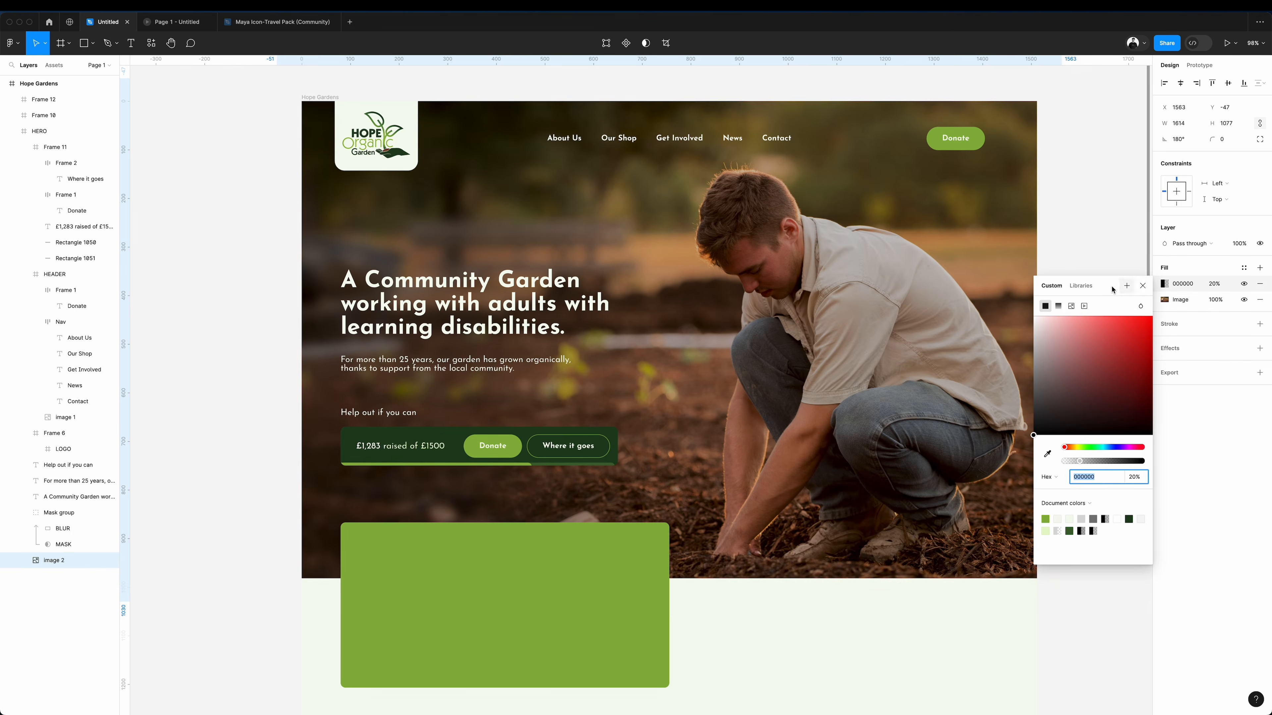
{"action": "left_click", "coordinate": [1058, 306]}
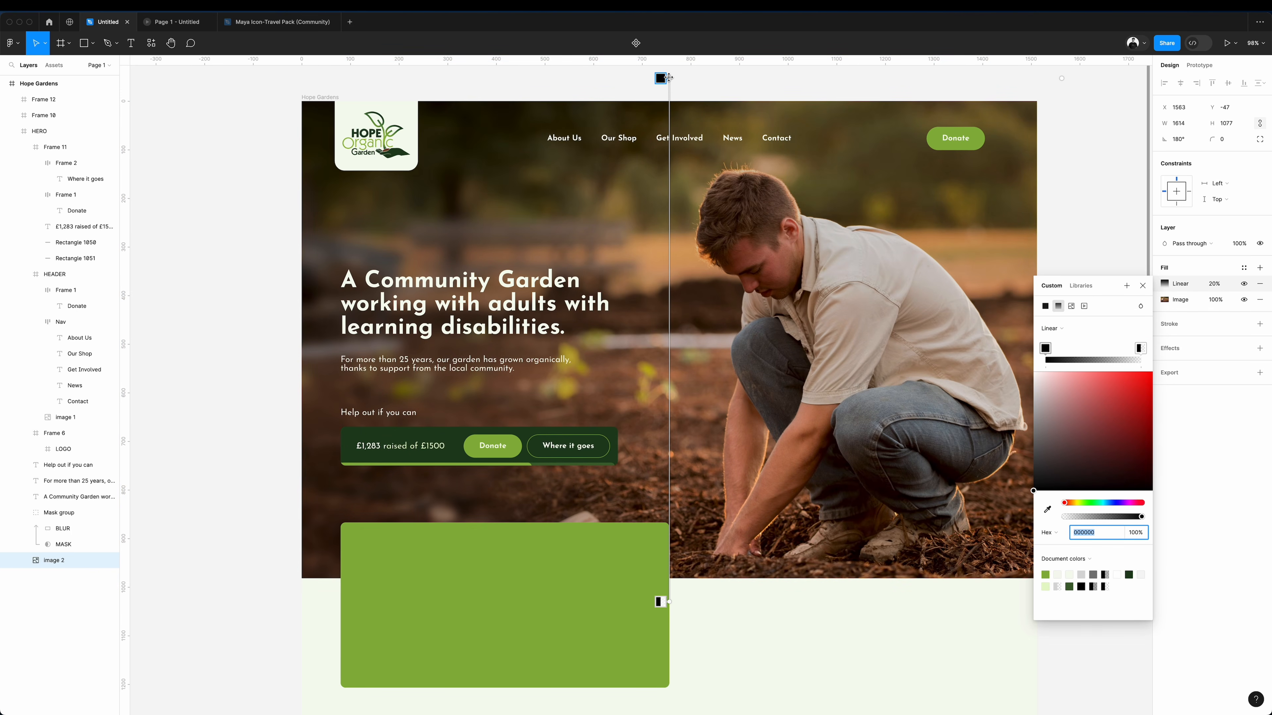
{"action": "left_click_drag", "start_coordinate": [669, 78], "coordinate": [669, 454]}
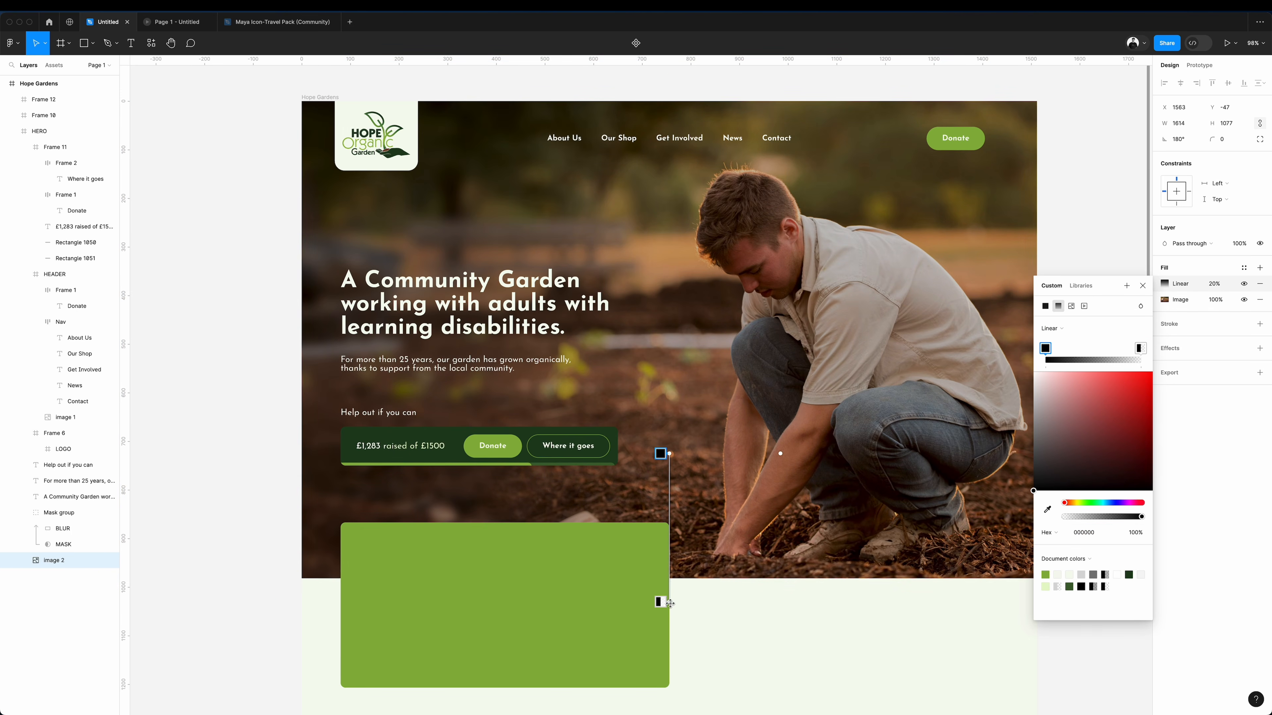
{"action": "left_click_drag", "start_coordinate": [670, 603], "coordinate": [670, 400]}
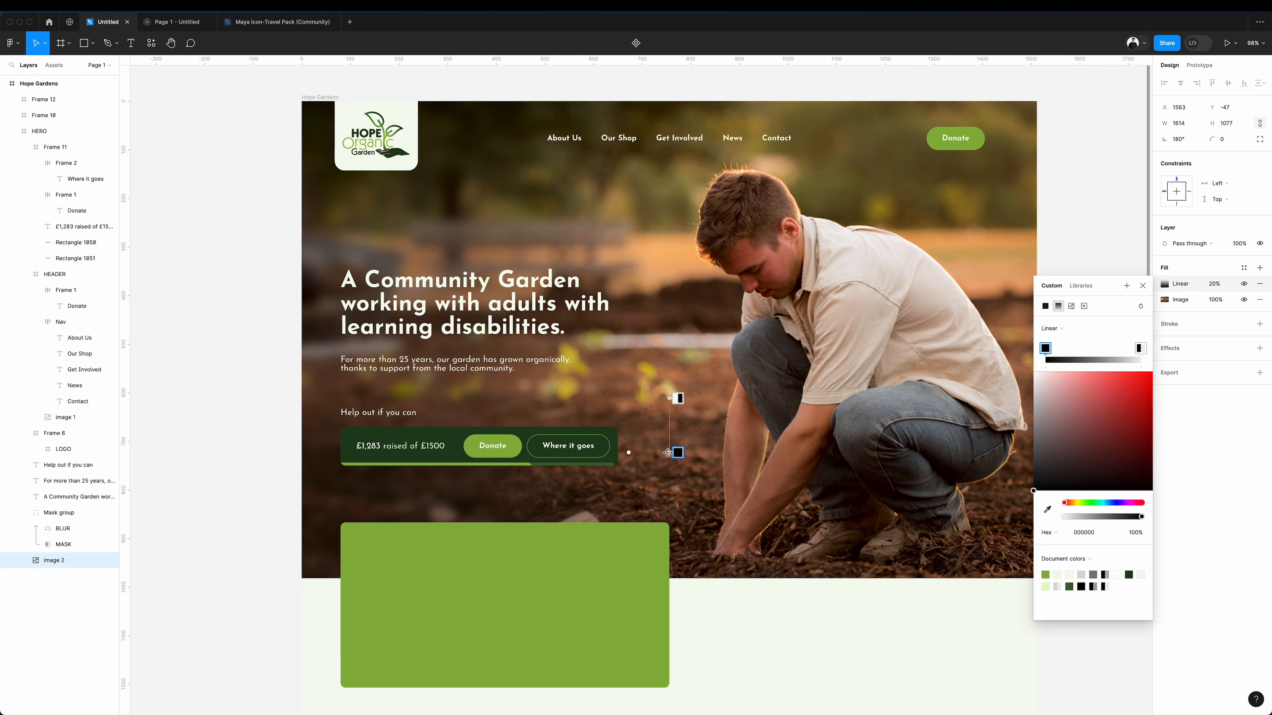
{"action": "left_click_drag", "start_coordinate": [668, 453], "coordinate": [669, 505]}
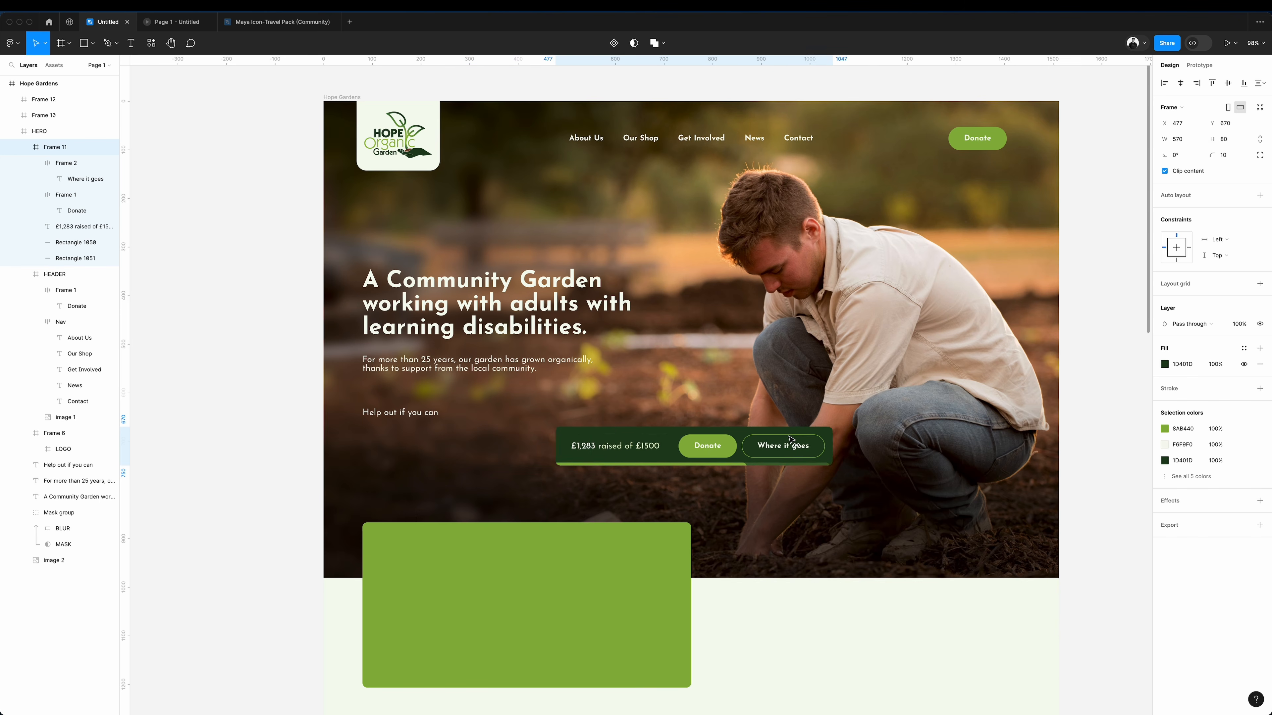
Move the donation bar aside over the gardener and place a copied Donate button relabelled "Explore what we do" under the intro paragraph.
{"action": "left_click_drag", "start_coordinate": [785, 436], "coordinate": [944, 437]}
{"action": "left_click_drag", "start_coordinate": [977, 138], "coordinate": [381, 402]}
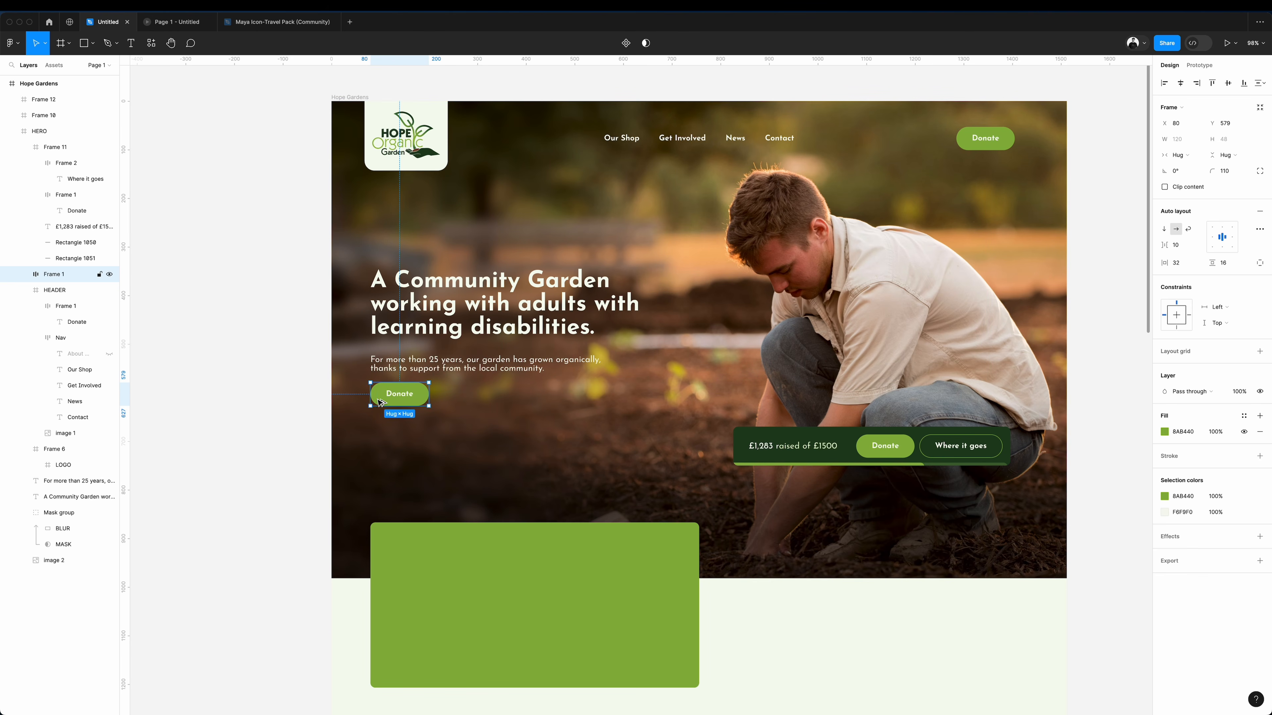
{"action": "double_click", "coordinate": [405, 395]}
{"action": "type", "text": "Explore what we do"}
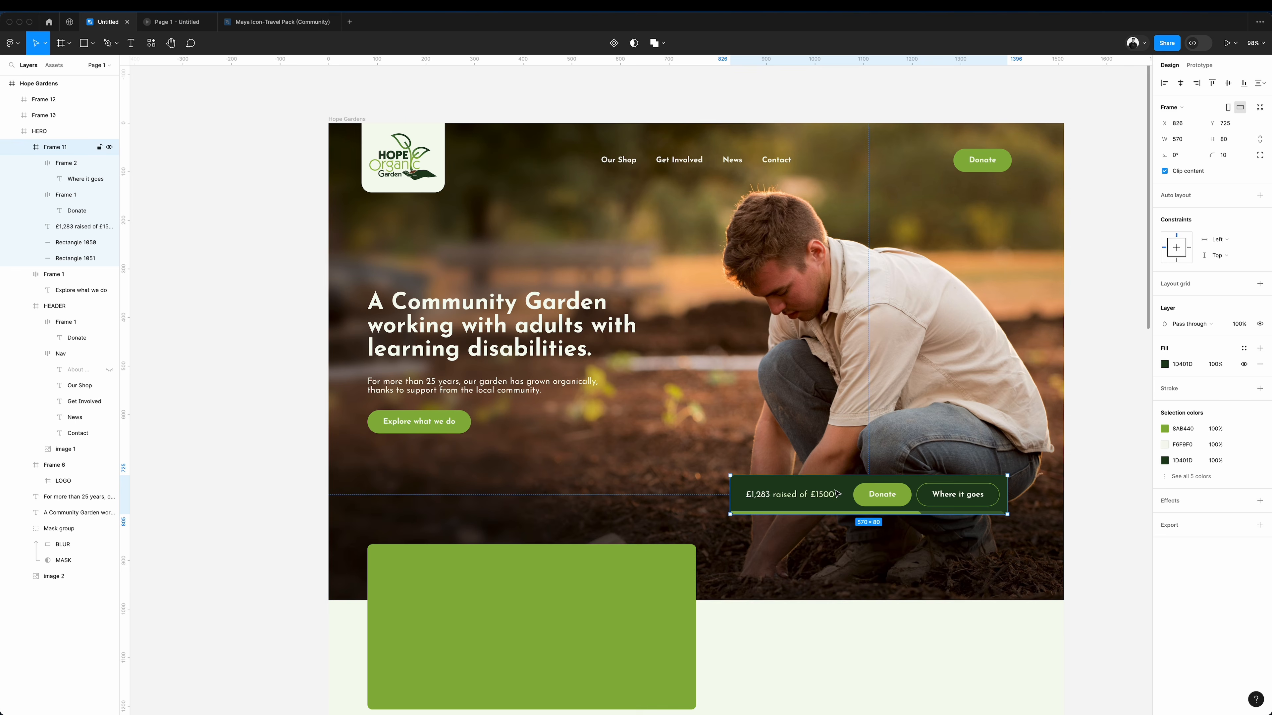
Lower the donation bar so its top edge lines up with the green card's top edge.
{"action": "left_click_drag", "start_coordinate": [834, 495], "coordinate": [834, 559]}
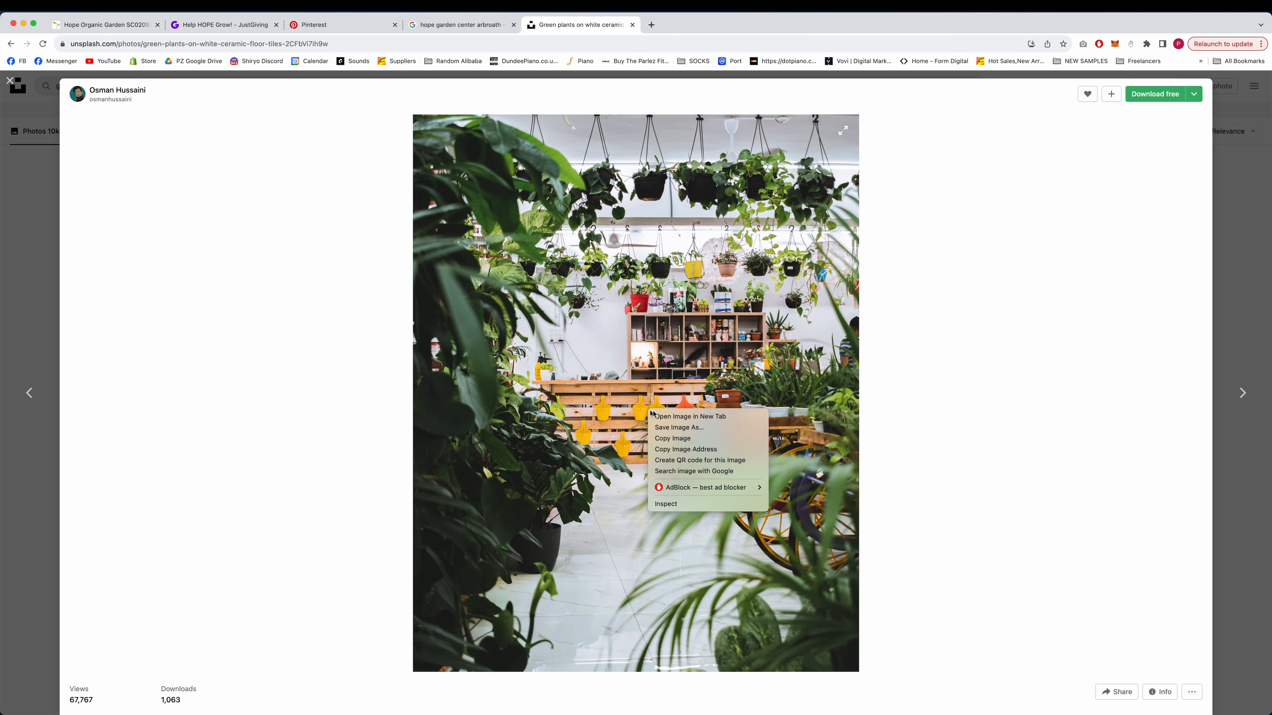
Copy the plant shop photo from Unsplash in the browser, paste it into the green card in Figma and scale it to 717 × 896.
{"action": "left_click", "coordinate": [702, 440]}
{"action": "left_click", "coordinate": [693, 693]}
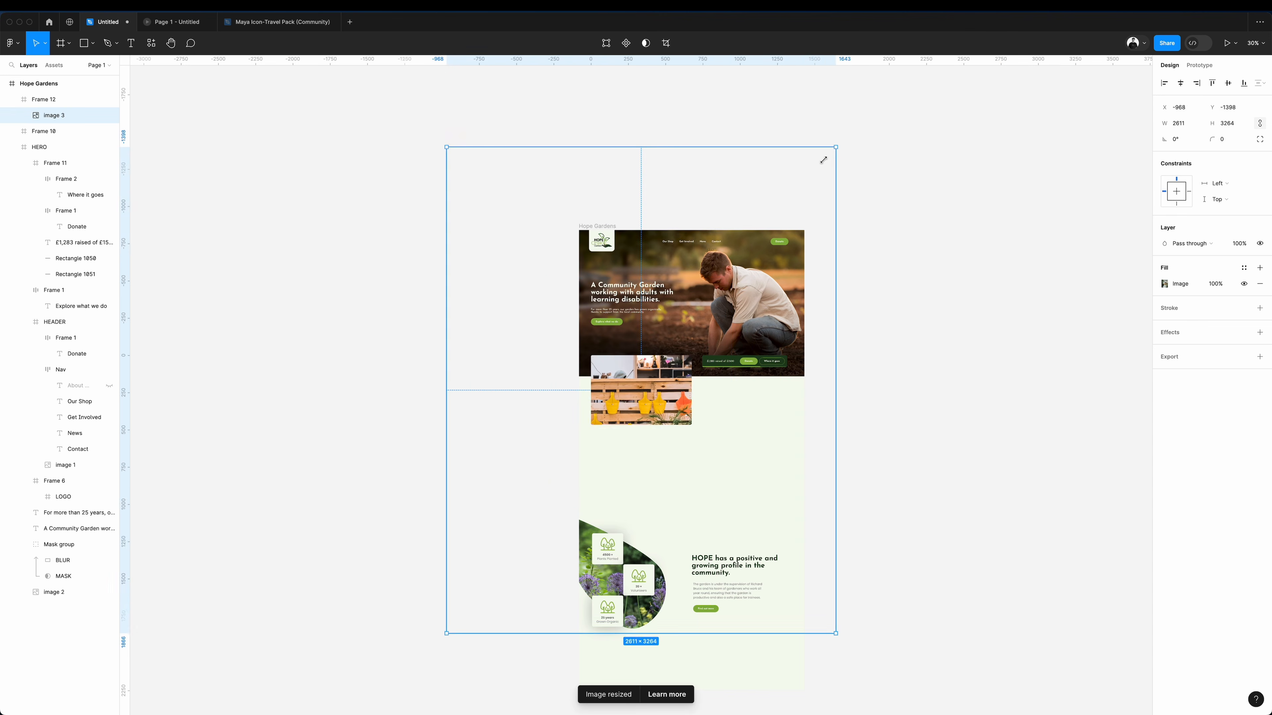
{"action": "left_click_drag", "start_coordinate": [831, 147], "coordinate": [692, 334]}
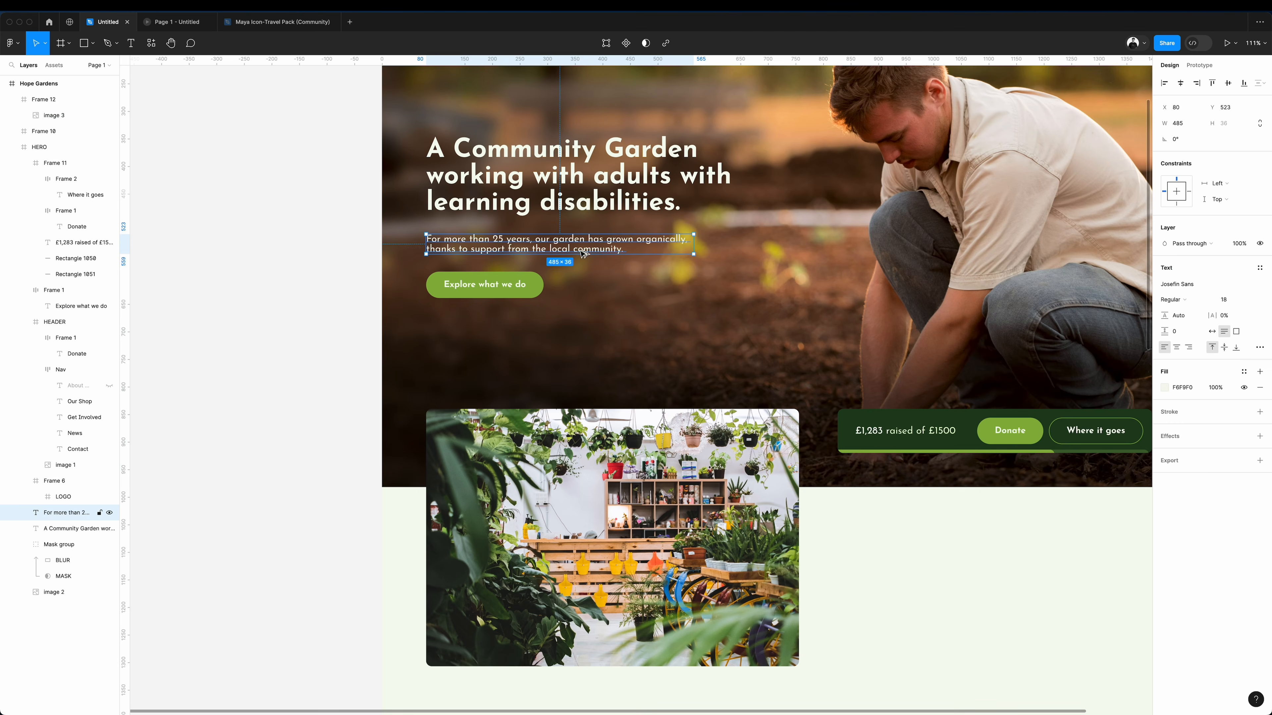
Duplicate the intro paragraph onto the lower part of the shop photo and replace its text with "Open 10am – 3.45pm Wednesday to Saturday.".
{"action": "left_click_drag", "start_coordinate": [584, 253], "coordinate": [584, 645]}
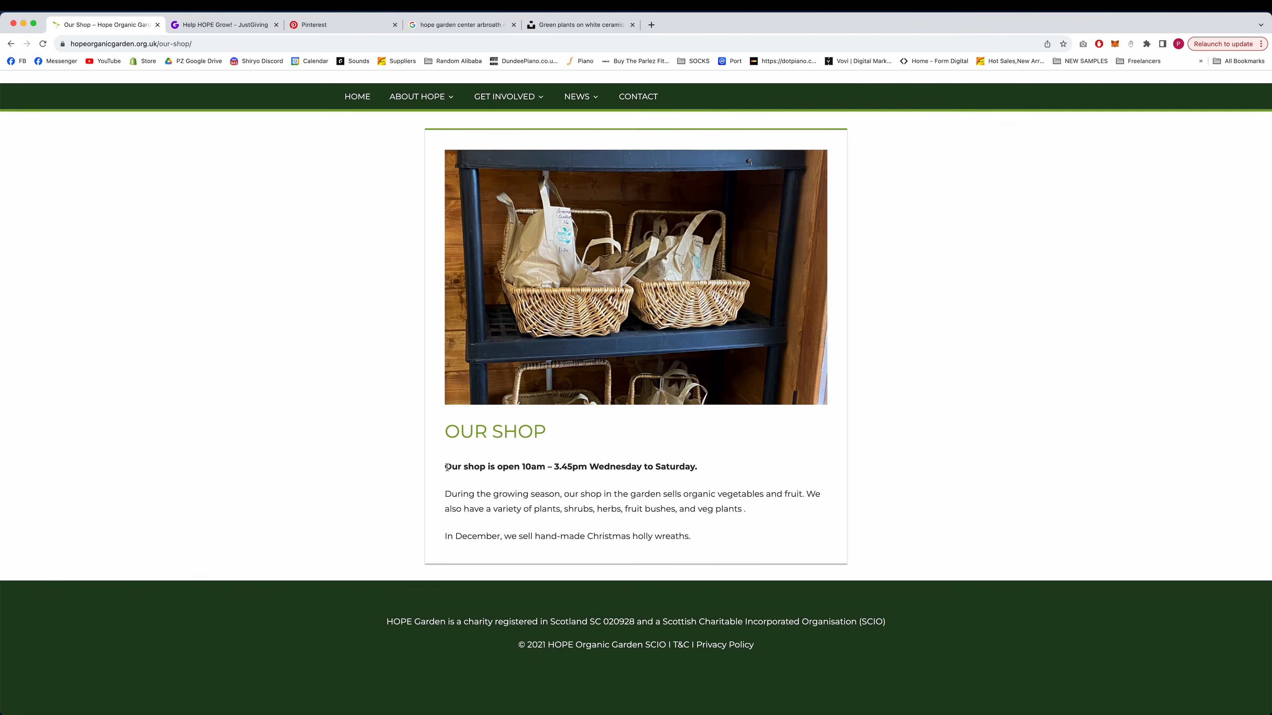
{"action": "left_click_drag", "start_coordinate": [445, 466], "coordinate": [694, 464]}
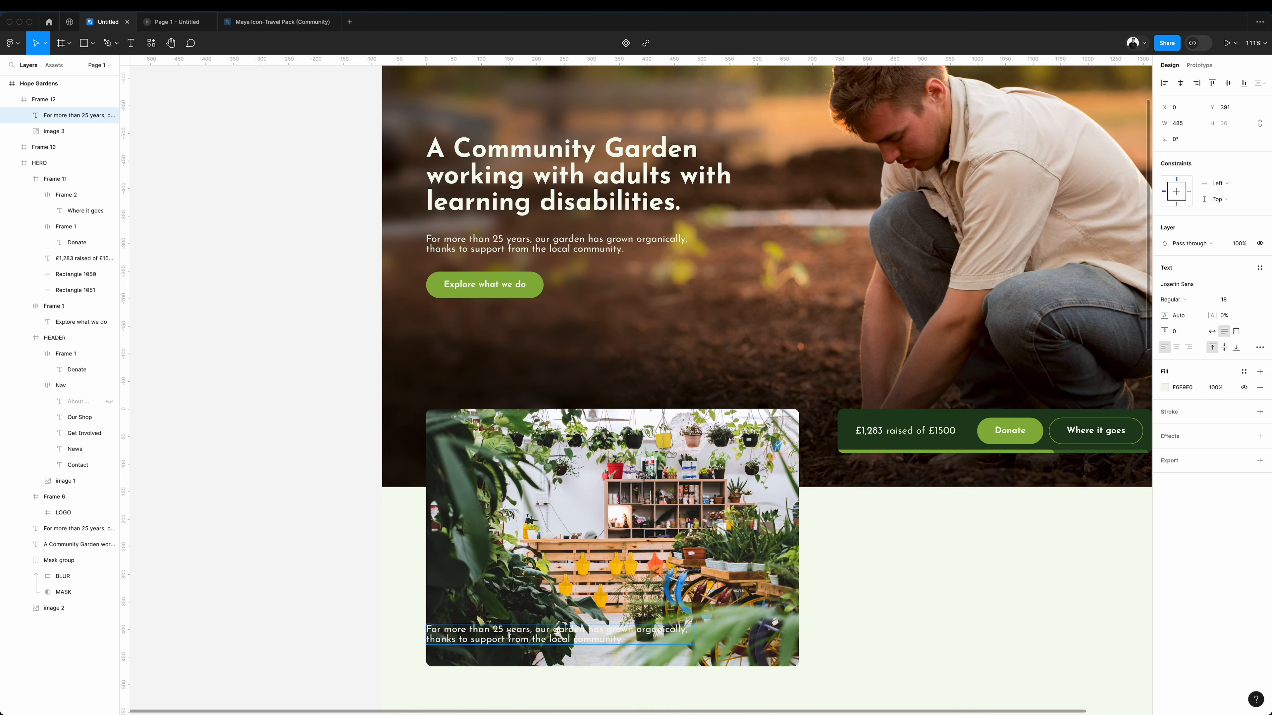
{"action": "key", "text": "ctrl+a"}
{"action": "type", "text": "Open 10am – 3.45pm Wednesday to Saturday"}
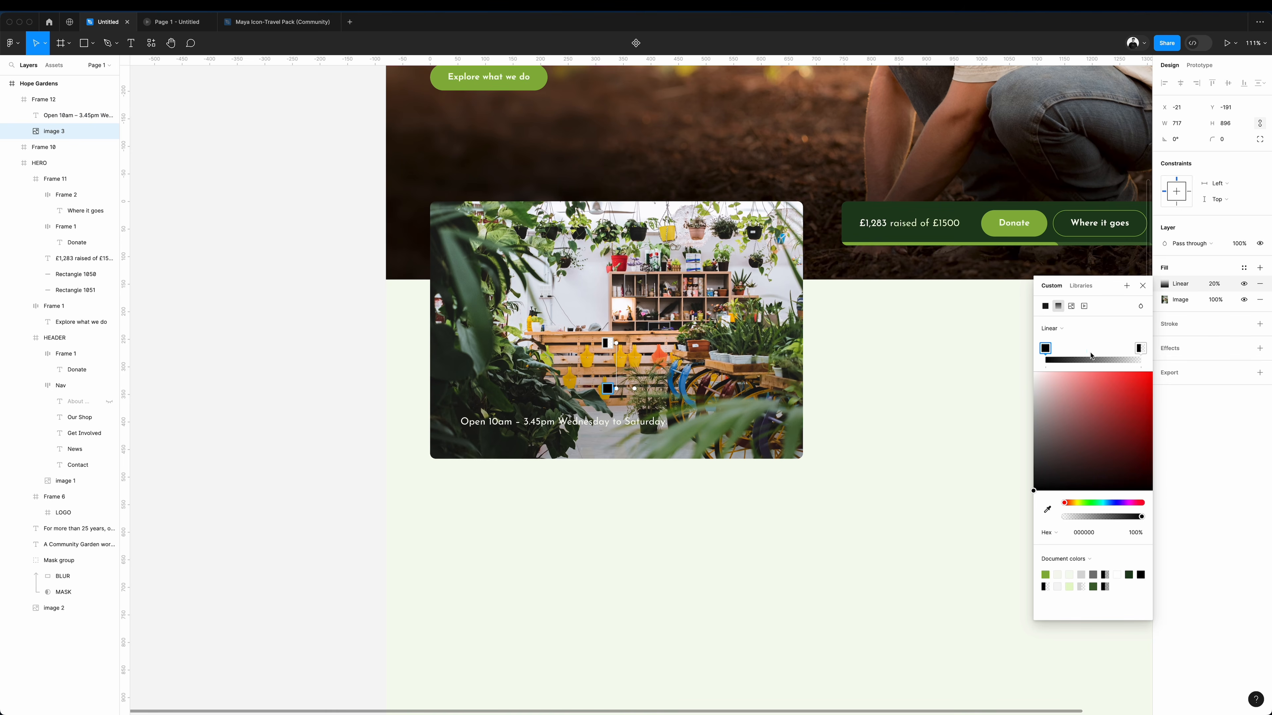
Set the shop photo's linear gradient overlay to 60% opacity.
{"action": "left_click", "coordinate": [1219, 285]}
{"action": "key", "text": "shift+Up"}
{"action": "key", "text": "shift+Up"}
{"action": "key", "text": "shift+Up"}
{"action": "key", "text": "shift+Up"}
{"action": "key", "text": "shift+Up"}
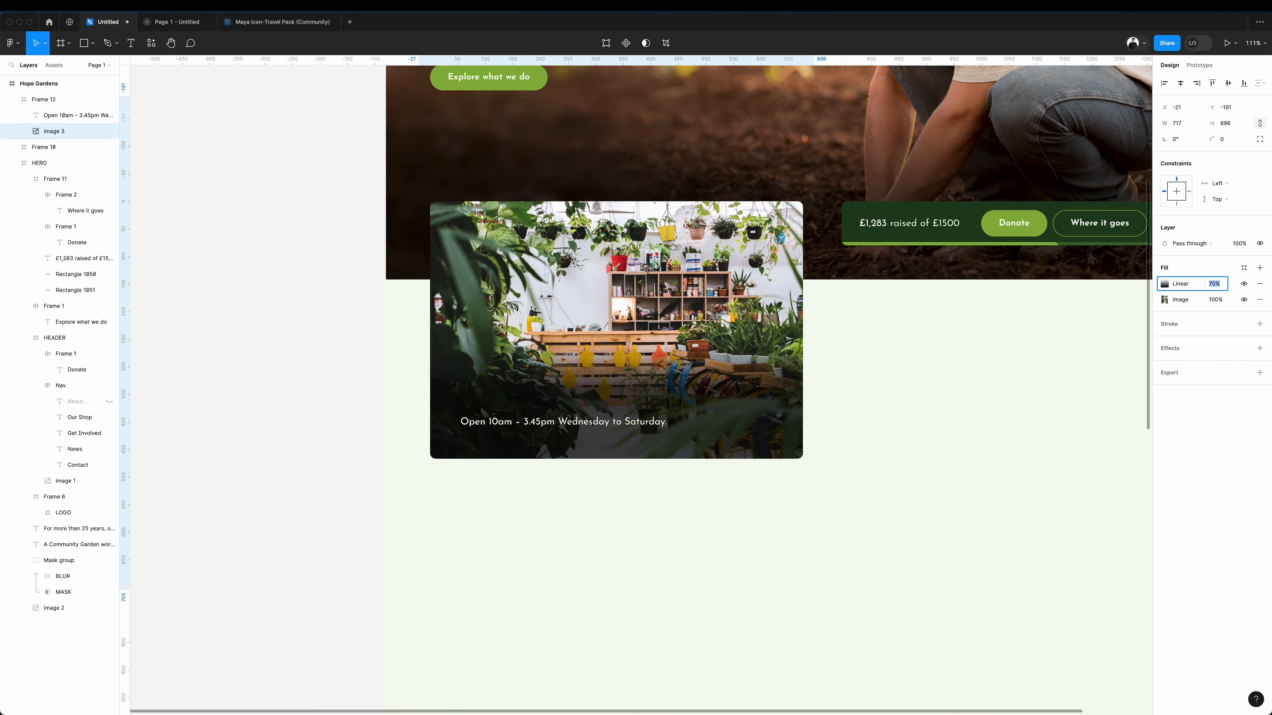
{"action": "key", "text": "shift+Down"}
Add an "Our Shop" heading filled with FFFFFF above the card's opening hours and a "How to Visit" button beneath them.
{"action": "scroll", "coordinate": [499, 457], "scroll_direction": "left", "scroll_amount": 2}
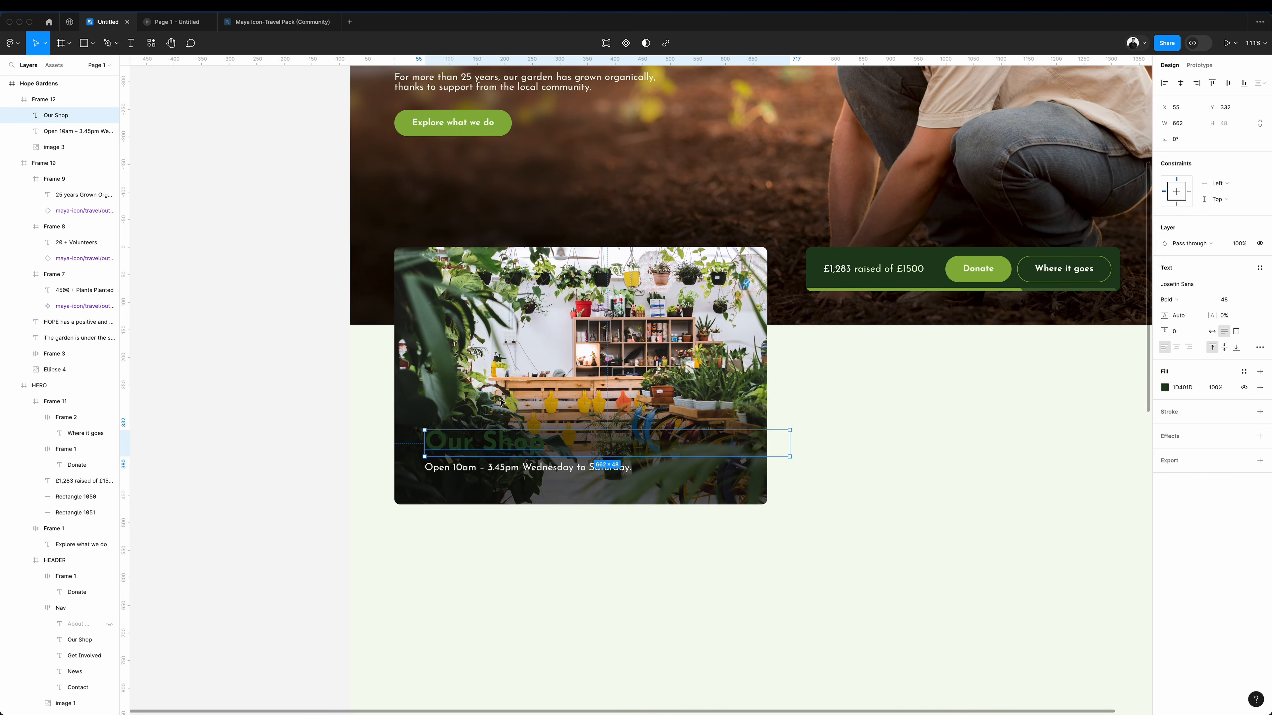
{"action": "scroll", "coordinate": [500, 457], "scroll_direction": "right", "scroll_amount": 1}
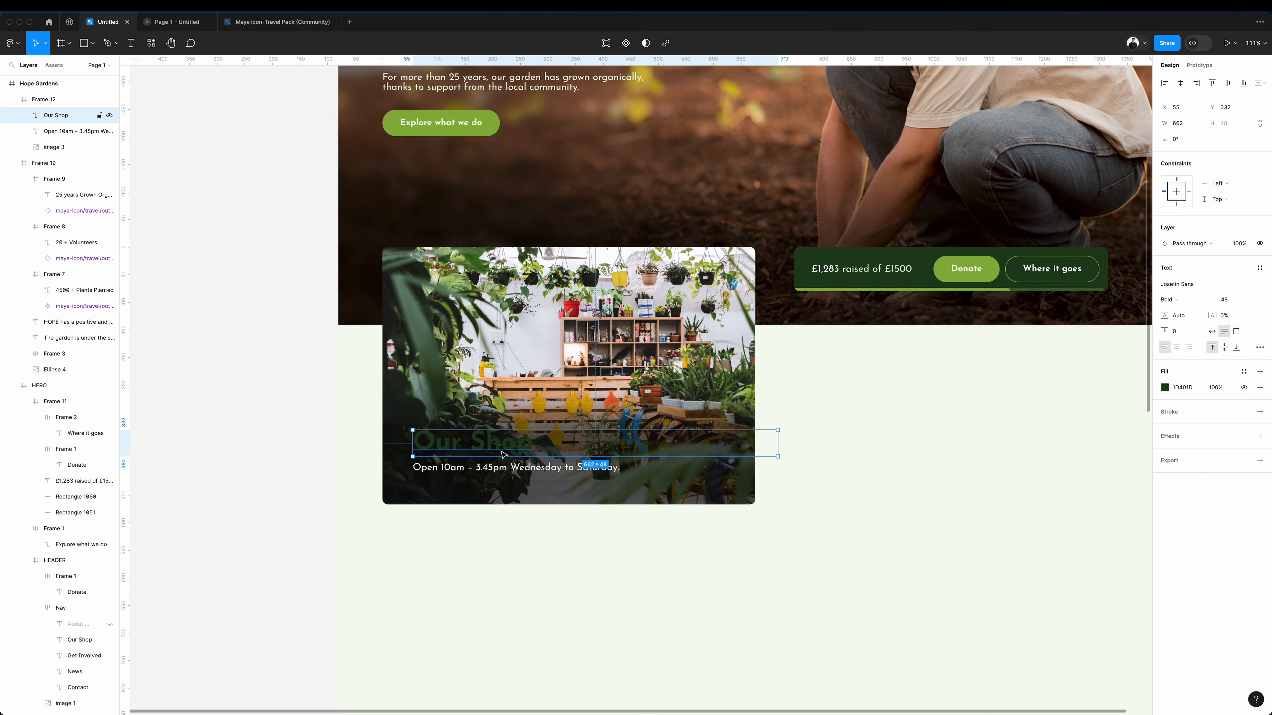
{"action": "key", "text": "Return"}
{"action": "left_click", "coordinate": [1164, 388]}
{"action": "left_click_drag", "start_coordinate": [1086, 478], "coordinate": [852, 365]}
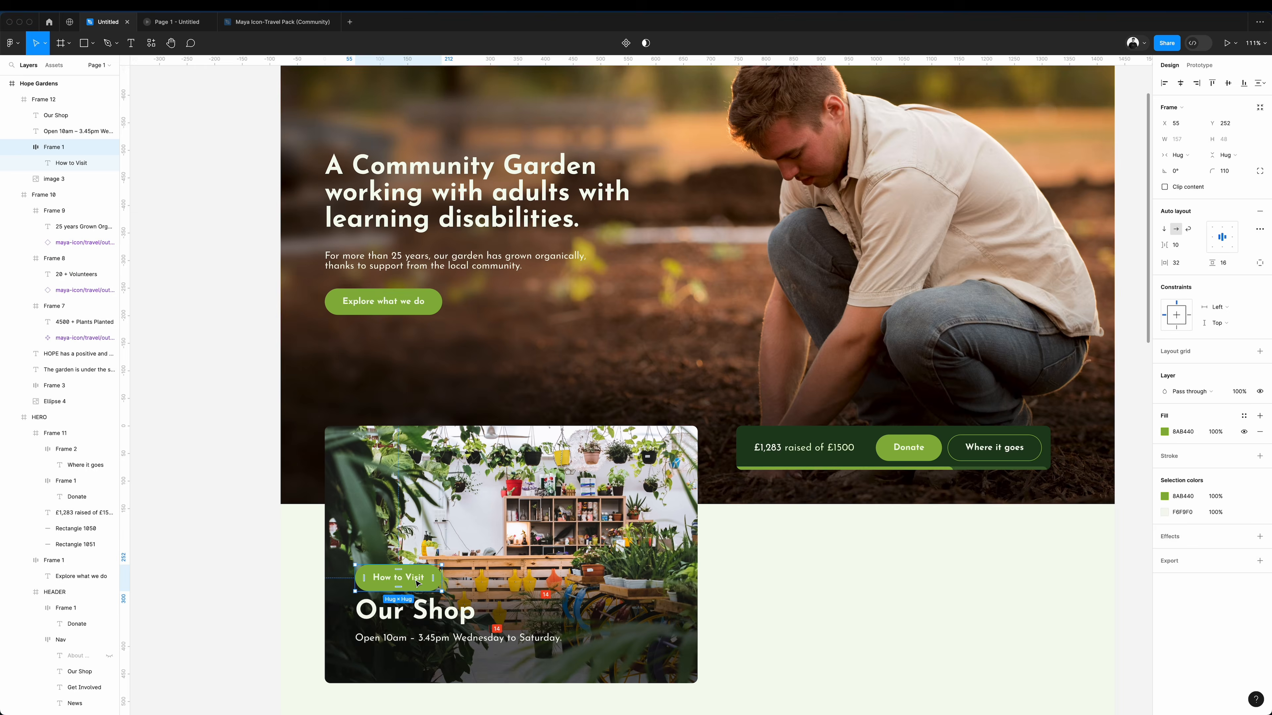
{"action": "left_click_drag", "start_coordinate": [399, 576], "coordinate": [419, 657]}
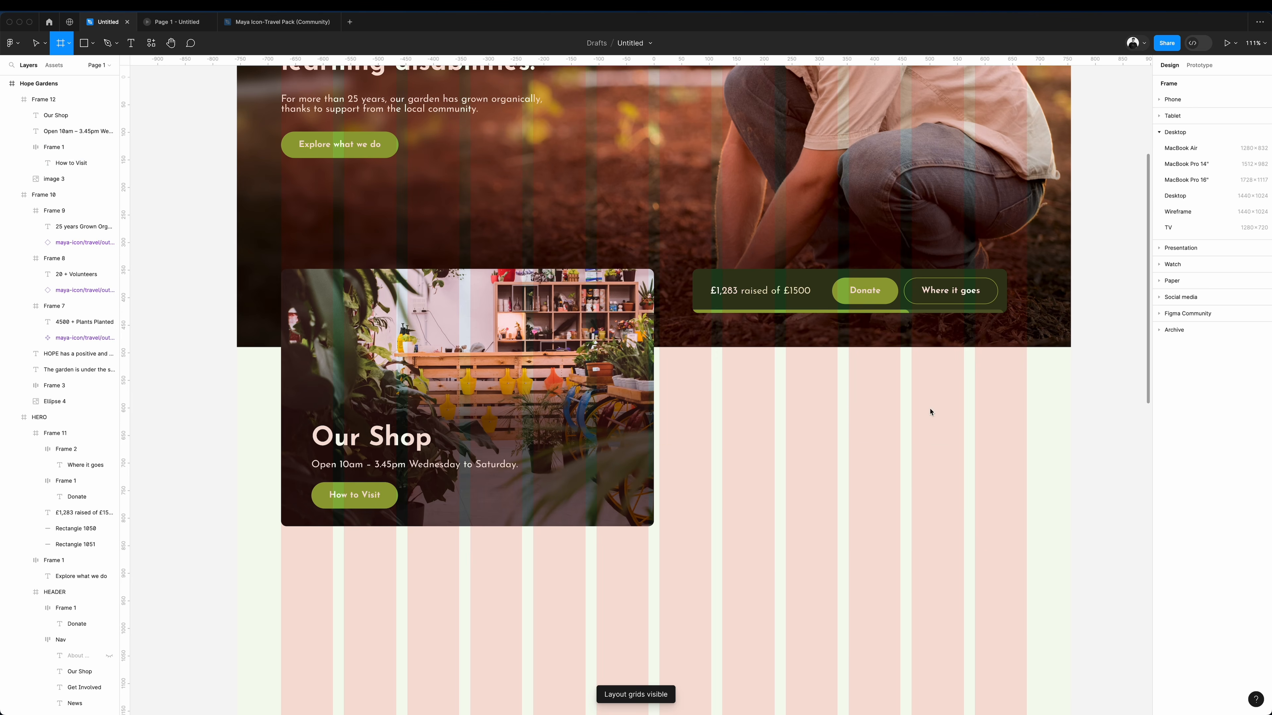
Draw a 552 × 562 card below the donation bar with a corner radius of 10 and fill it with a pale green.
{"action": "left_click_drag", "start_coordinate": [1026, 365], "coordinate": [723, 679]}
{"action": "left_click", "coordinate": [1164, 364]}
{"action": "left_click", "coordinate": [1047, 534]}
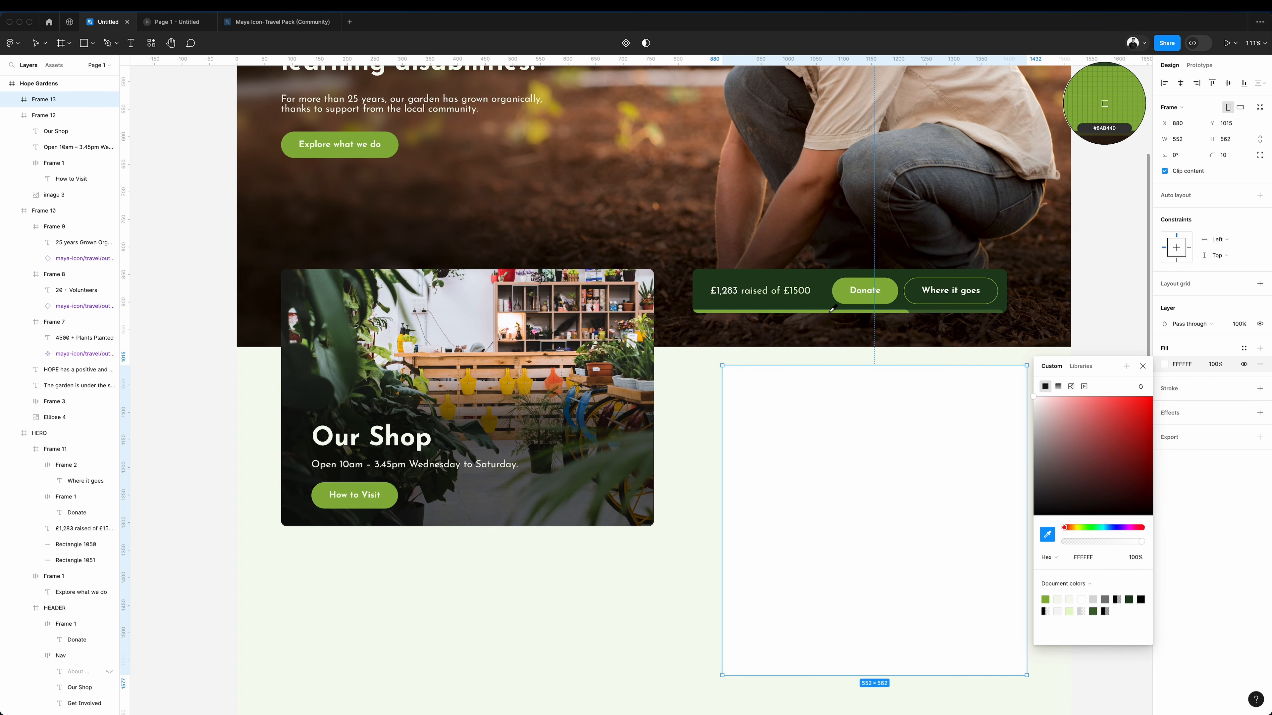
{"action": "left_click", "coordinate": [847, 288]}
{"action": "left_click", "coordinate": [1083, 271]}
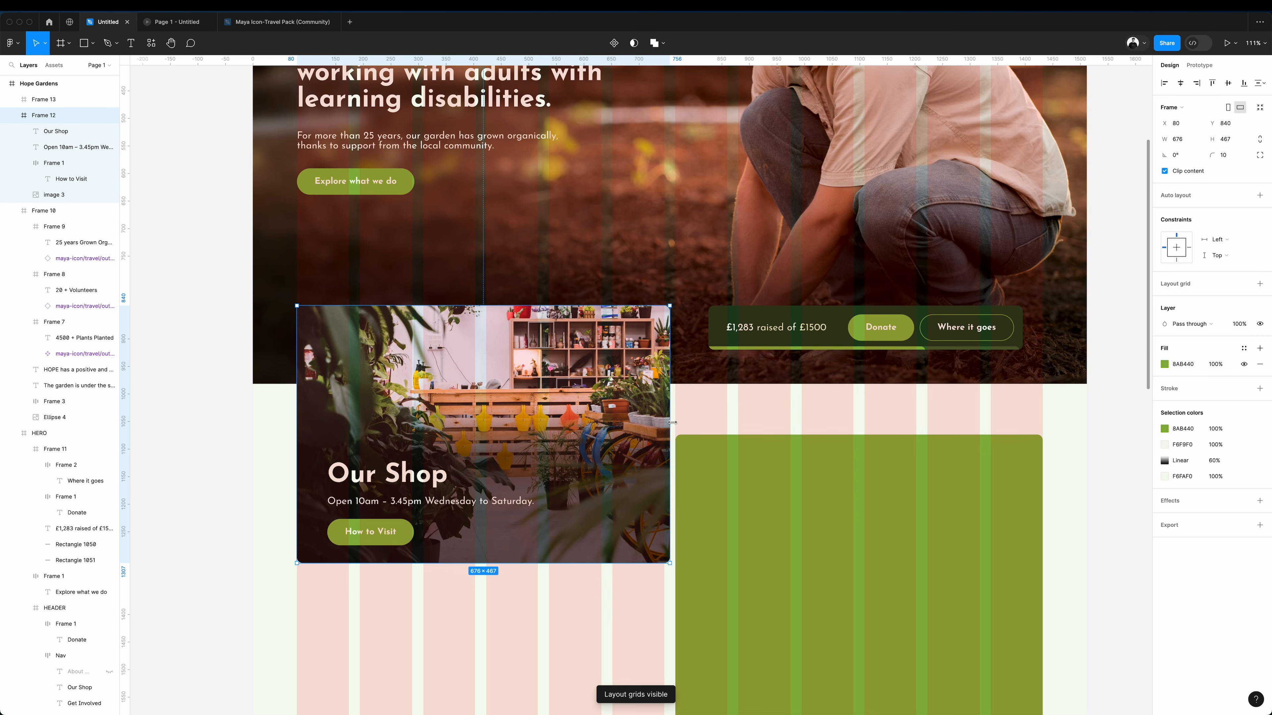
Narrow the shop photo card to a width of 666.
{"action": "left_click_drag", "start_coordinate": [669, 426], "coordinate": [664, 425]}
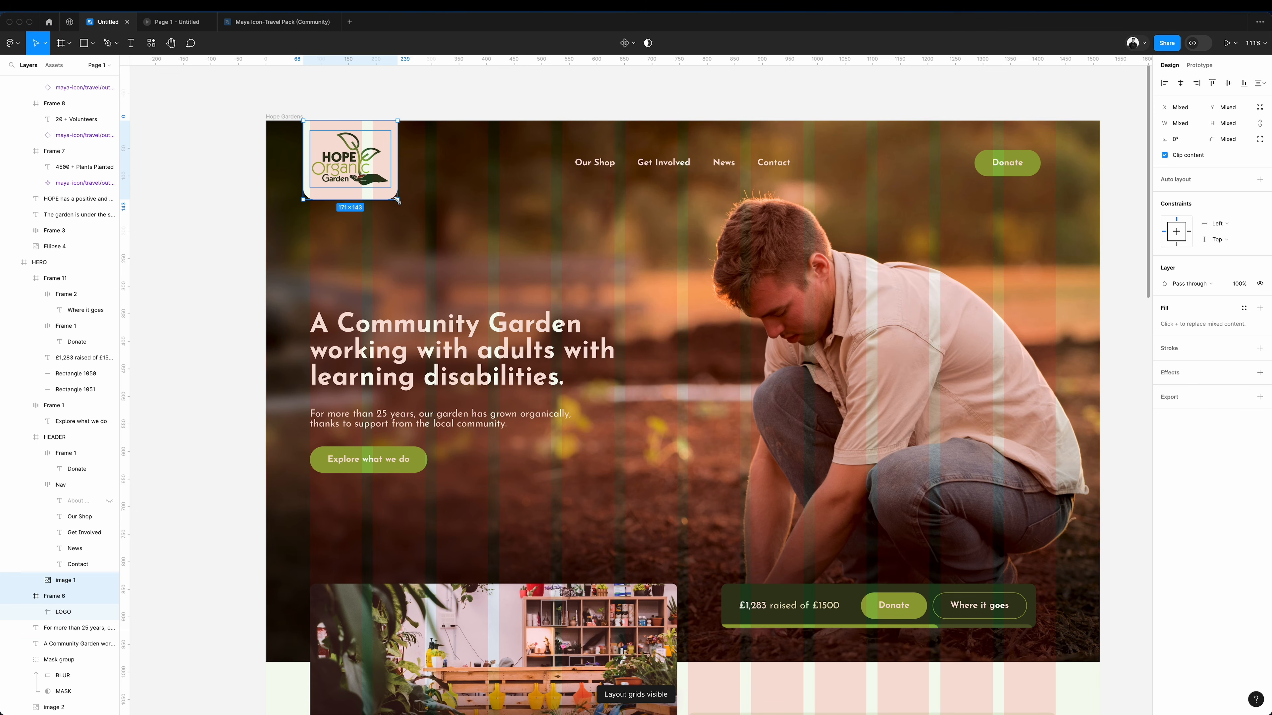
Scale the header logo and its tile down to 102 × 85 and reduce the tile's lower corner radii to 10.
{"action": "left_click_drag", "start_coordinate": [398, 204], "coordinate": [359, 172]}
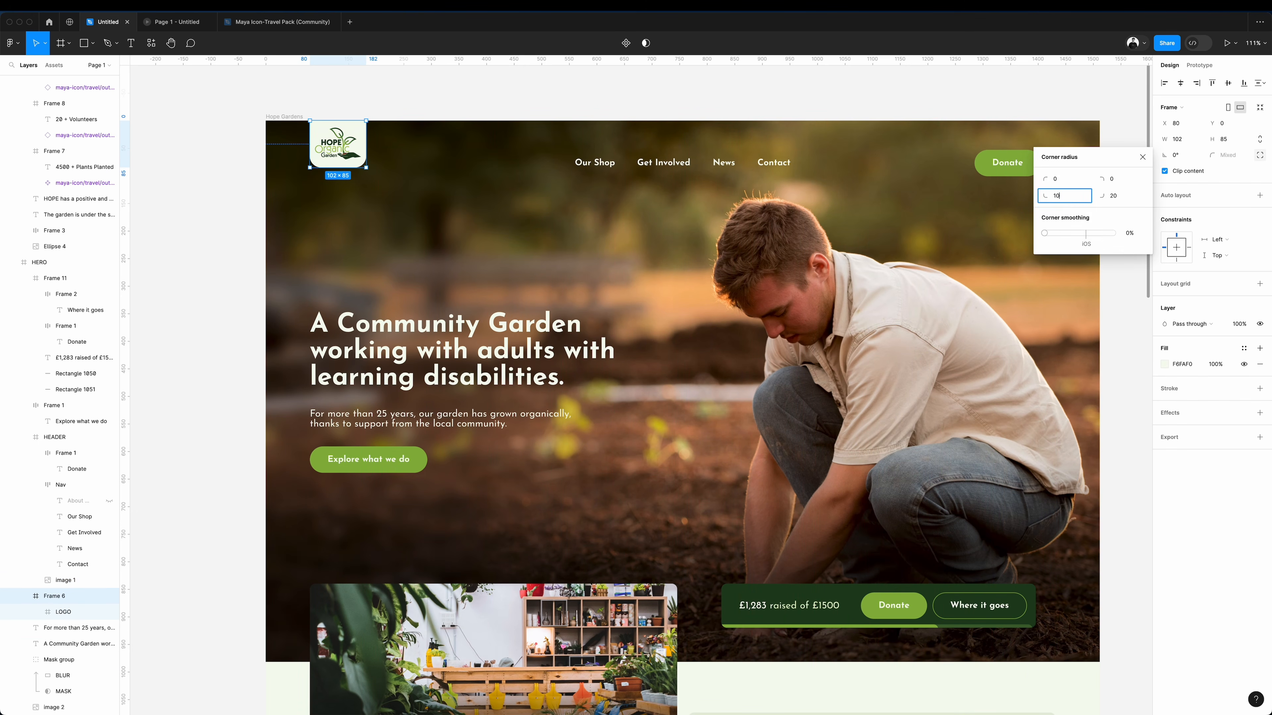
{"action": "key", "text": "Return"}
{"action": "left_click", "coordinate": [1117, 202]}
{"action": "type", "text": "150"}
{"action": "key", "text": "Return"}
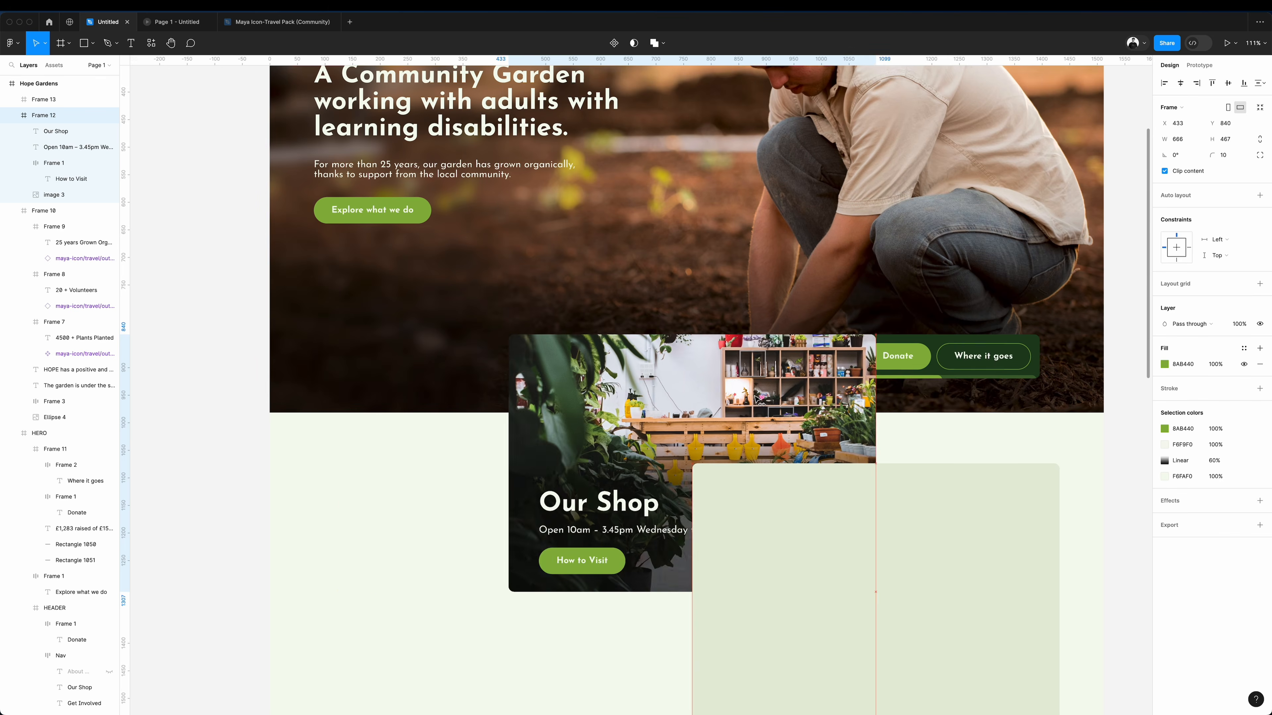
Try moving the shop photo card across the page over the donation bar and the pale green card.
{"action": "left_click_drag", "start_coordinate": [613, 377], "coordinate": [877, 376]}
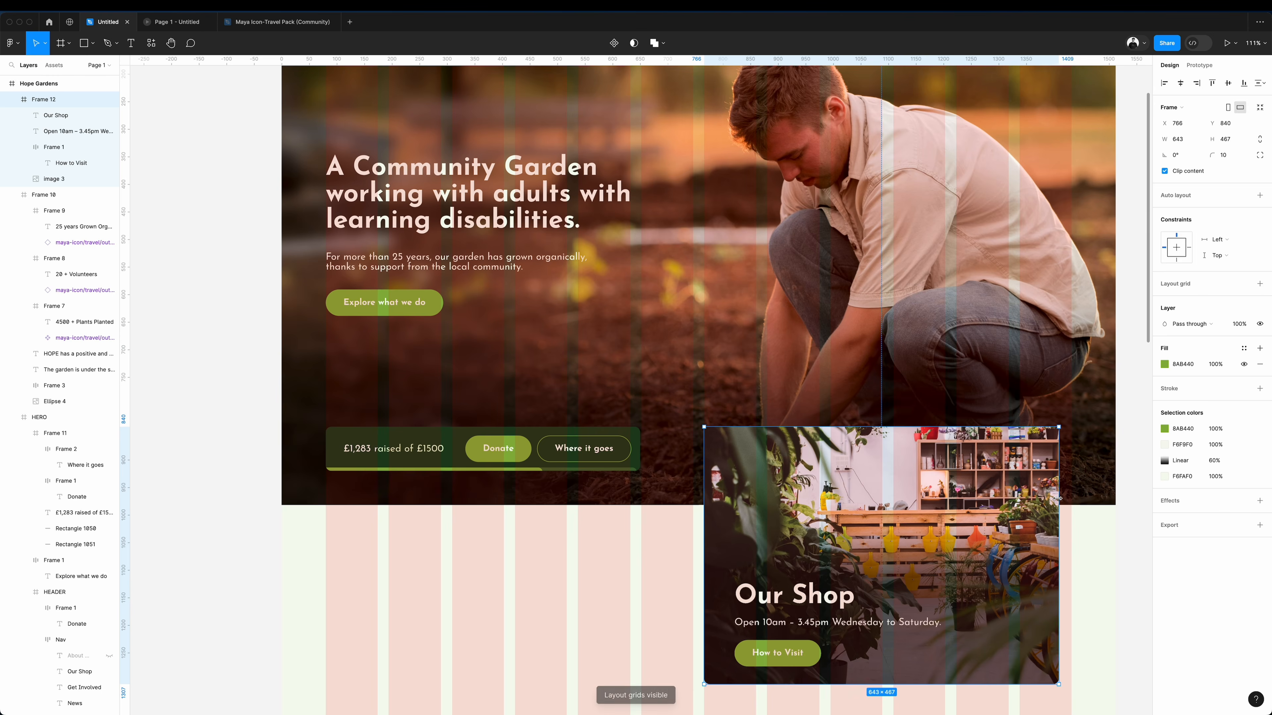
{"action": "left_click_drag", "start_coordinate": [1061, 556], "coordinate": [1007, 556]}
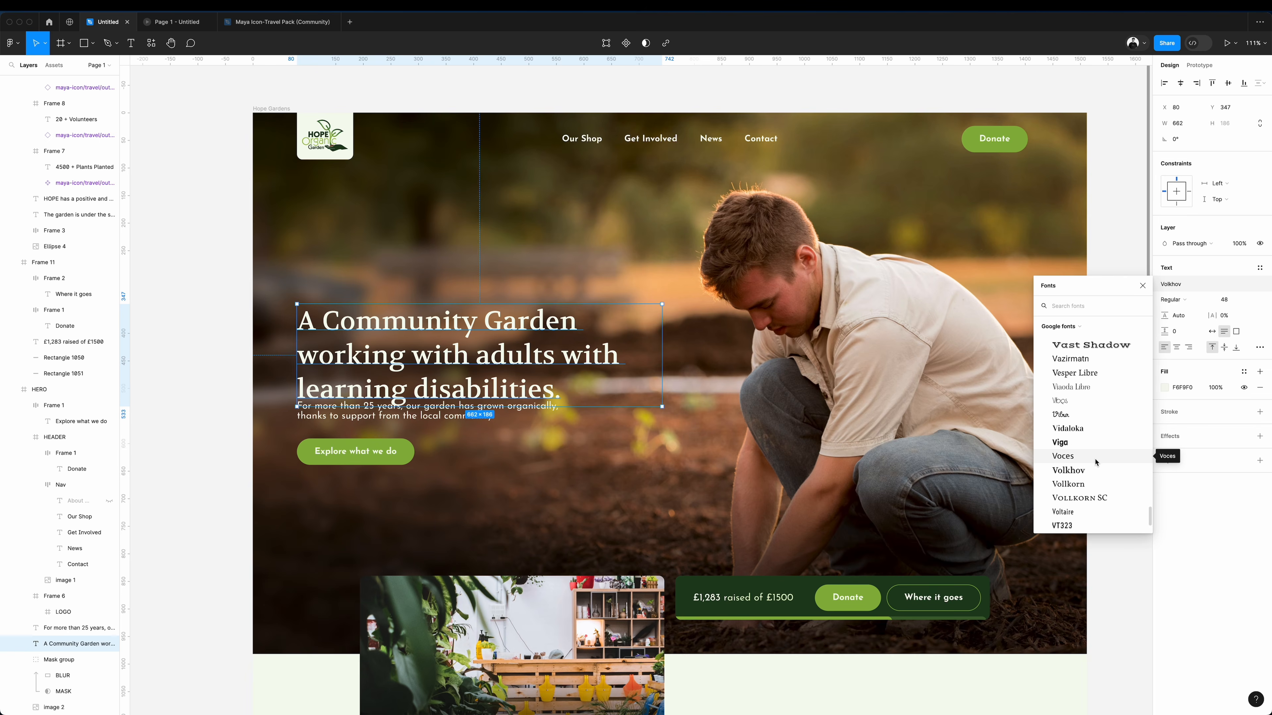
Set the hero headline in Vollkorn SemiBold and remove the leading "A" from its text.
{"action": "left_click", "coordinate": [1068, 484]}
{"action": "left_click", "coordinate": [1173, 299]}
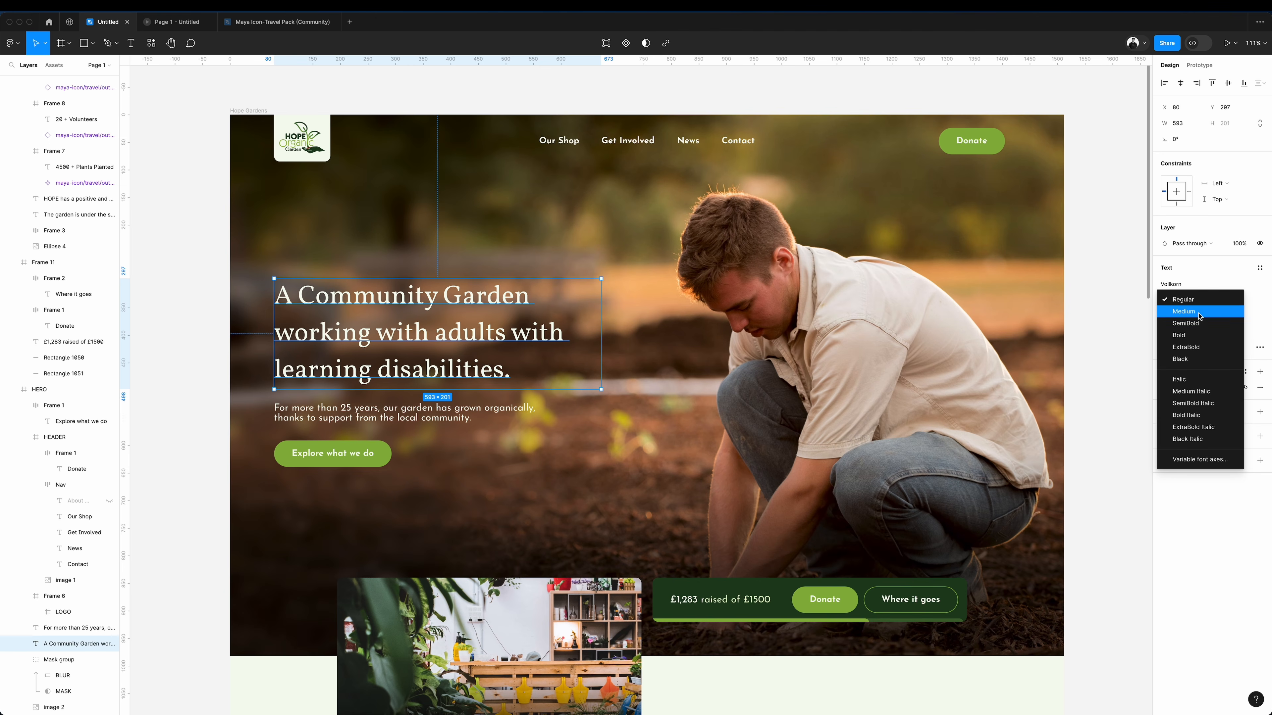
{"action": "left_click", "coordinate": [1185, 323]}
{"action": "double_click", "coordinate": [533, 290]}
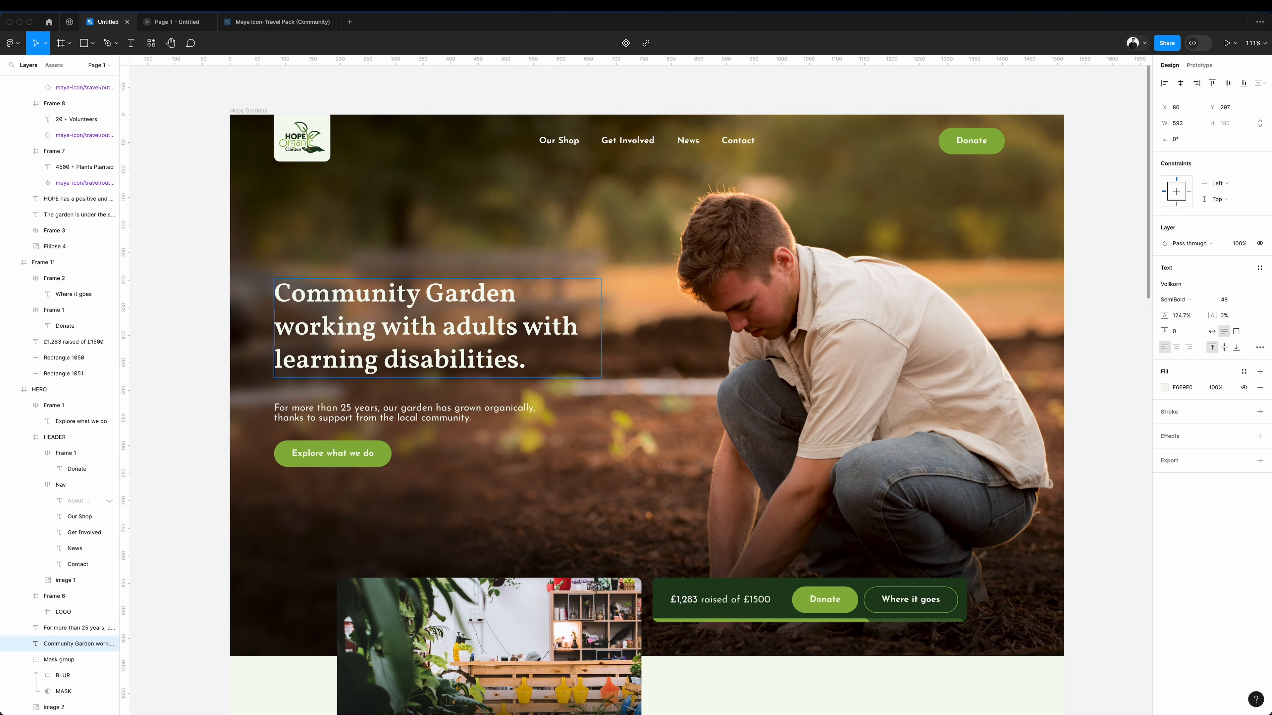
Break the headline after "Community Garden" and underline it with a curved 8AB440 line about 487 × 24, stroke weight 3.
{"action": "key", "text": "Return"}
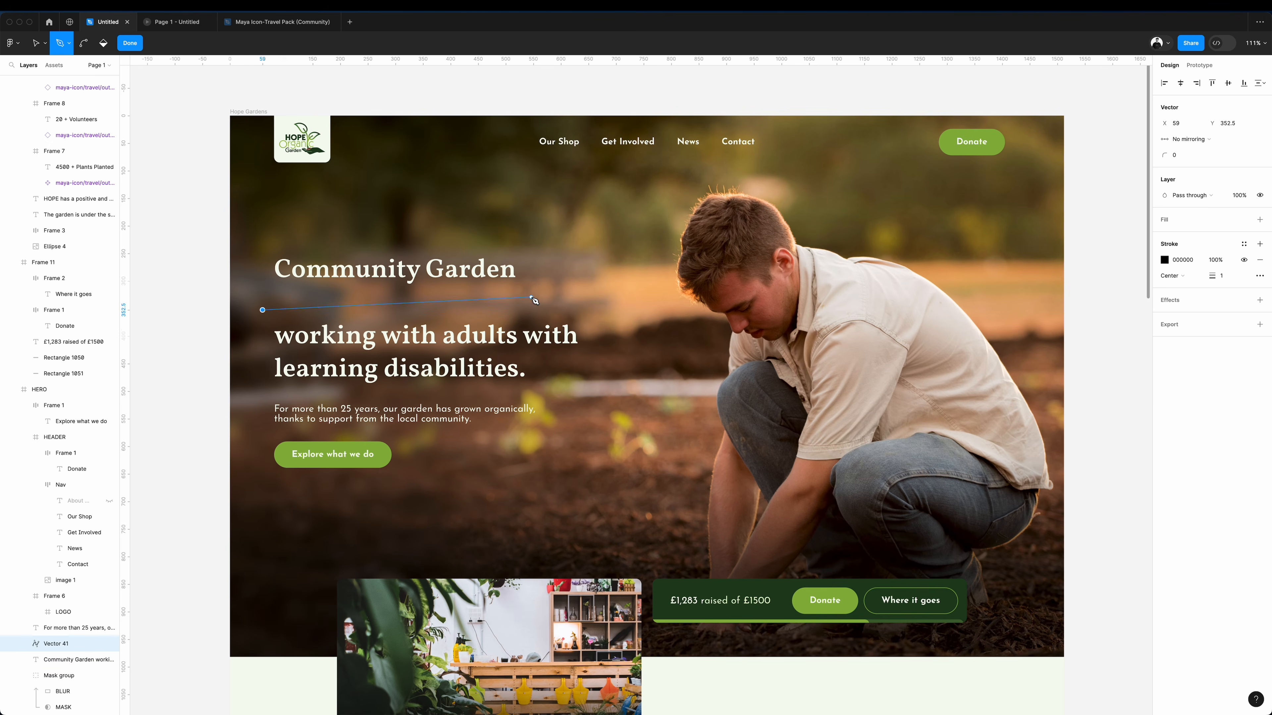
{"action": "left_click_drag", "start_coordinate": [531, 297], "coordinate": [641, 300]}
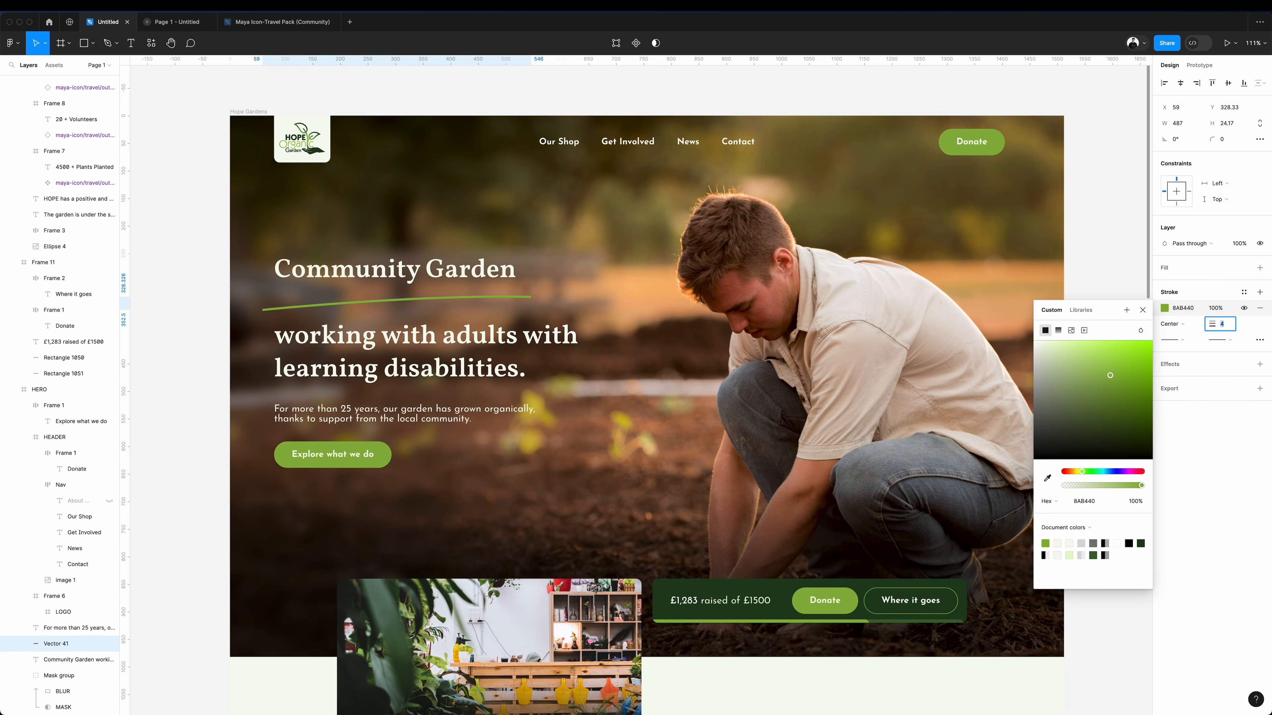
{"action": "key", "text": "Up"}
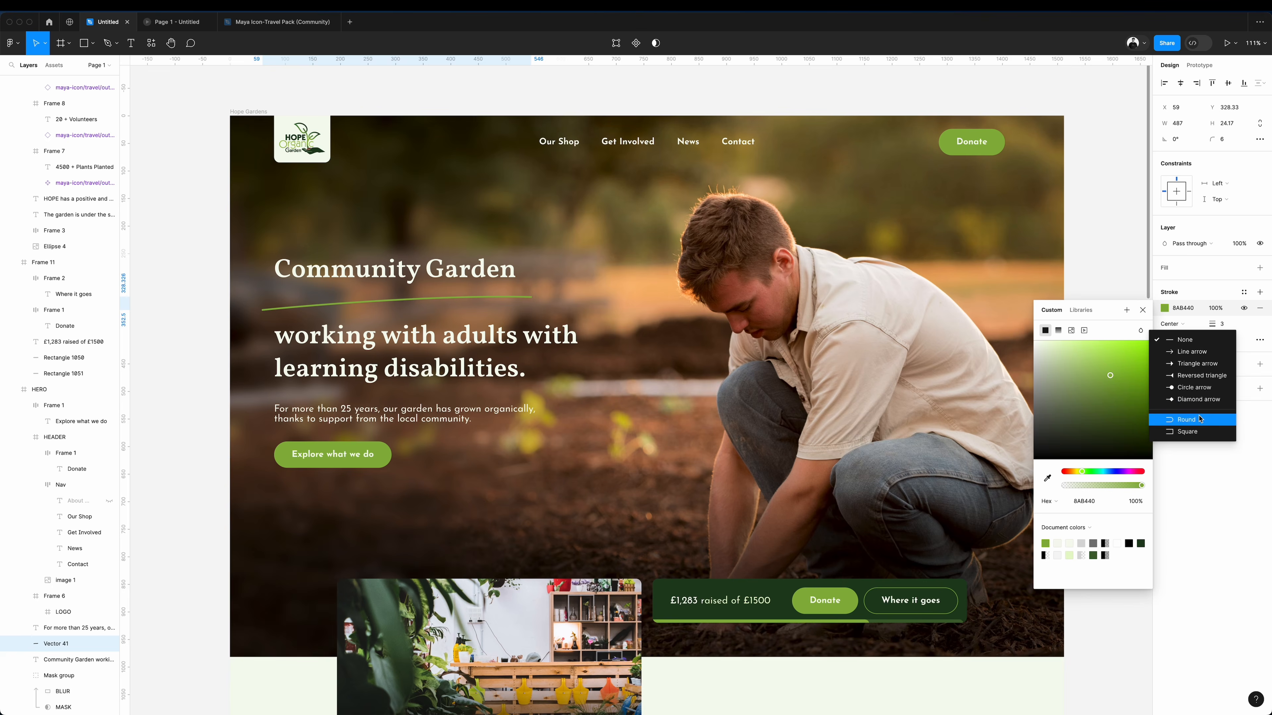
{"action": "left_click", "coordinate": [1203, 419]}
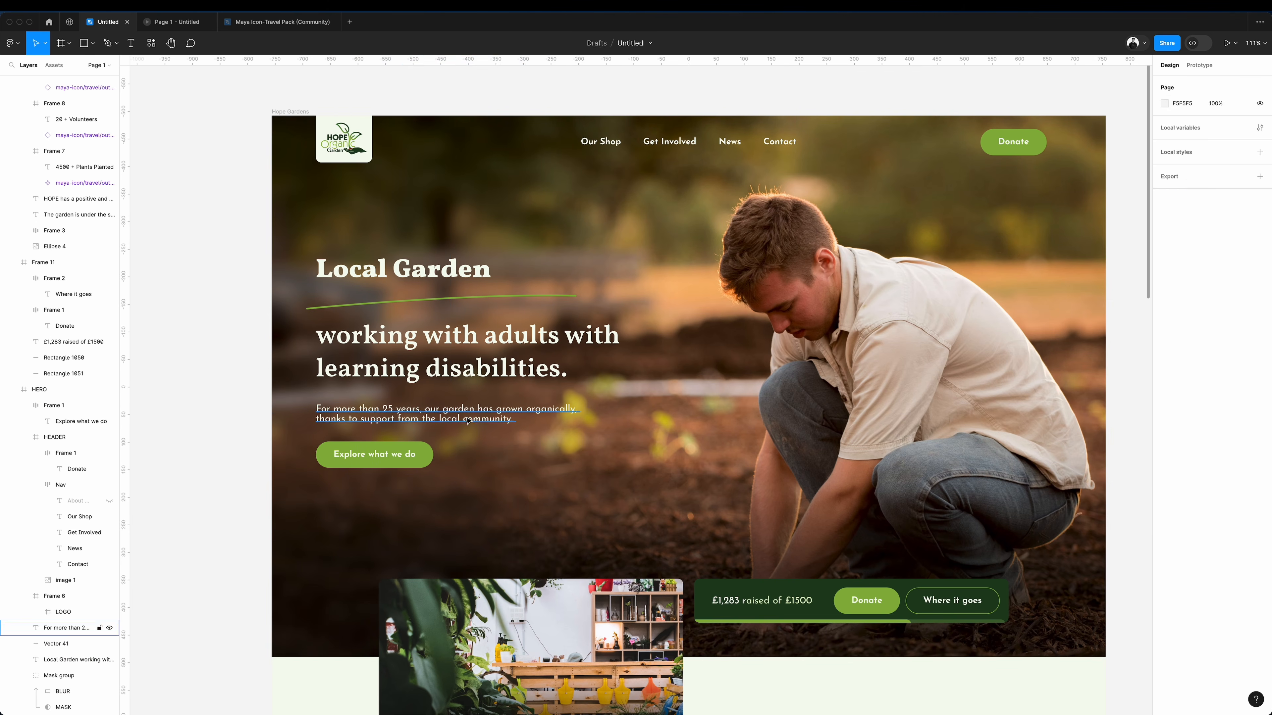
Move the supporting paragraph to just above the donation bar and align the shop photo card with the first layout column.
{"action": "left_click_drag", "start_coordinate": [467, 421], "coordinate": [864, 562]}
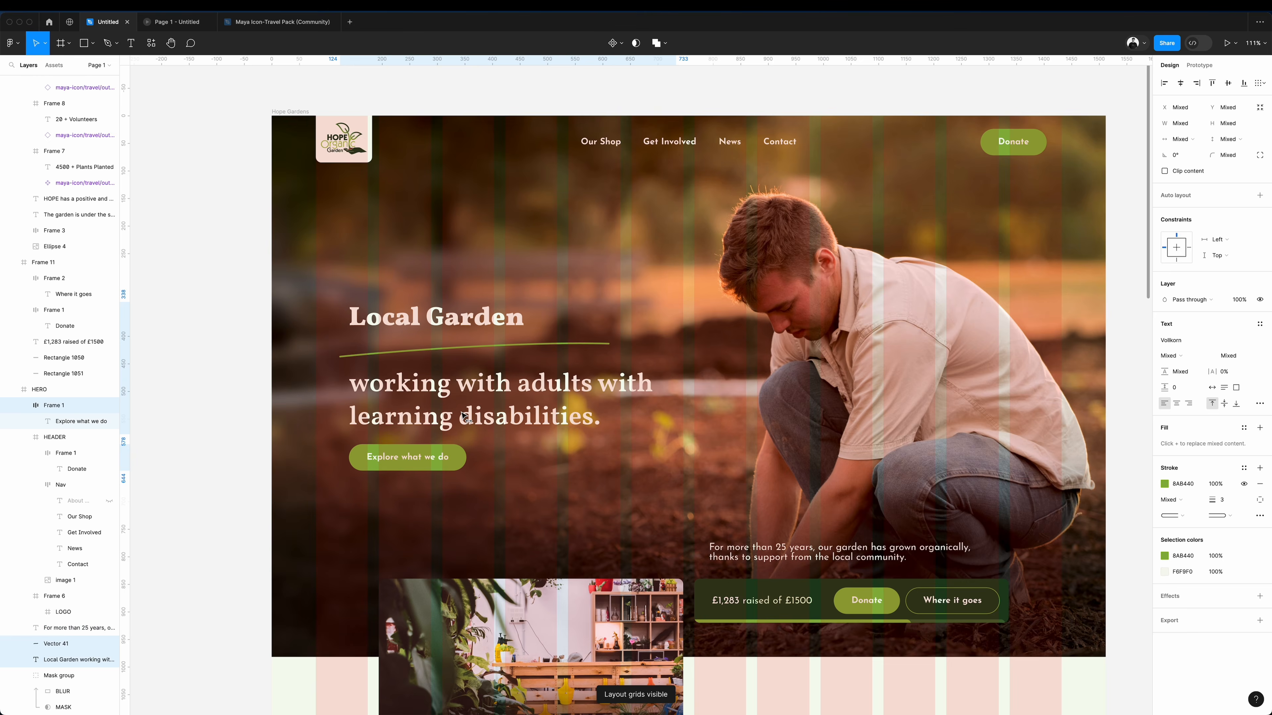
{"action": "left_click_drag", "start_coordinate": [461, 415], "coordinate": [460, 416]}
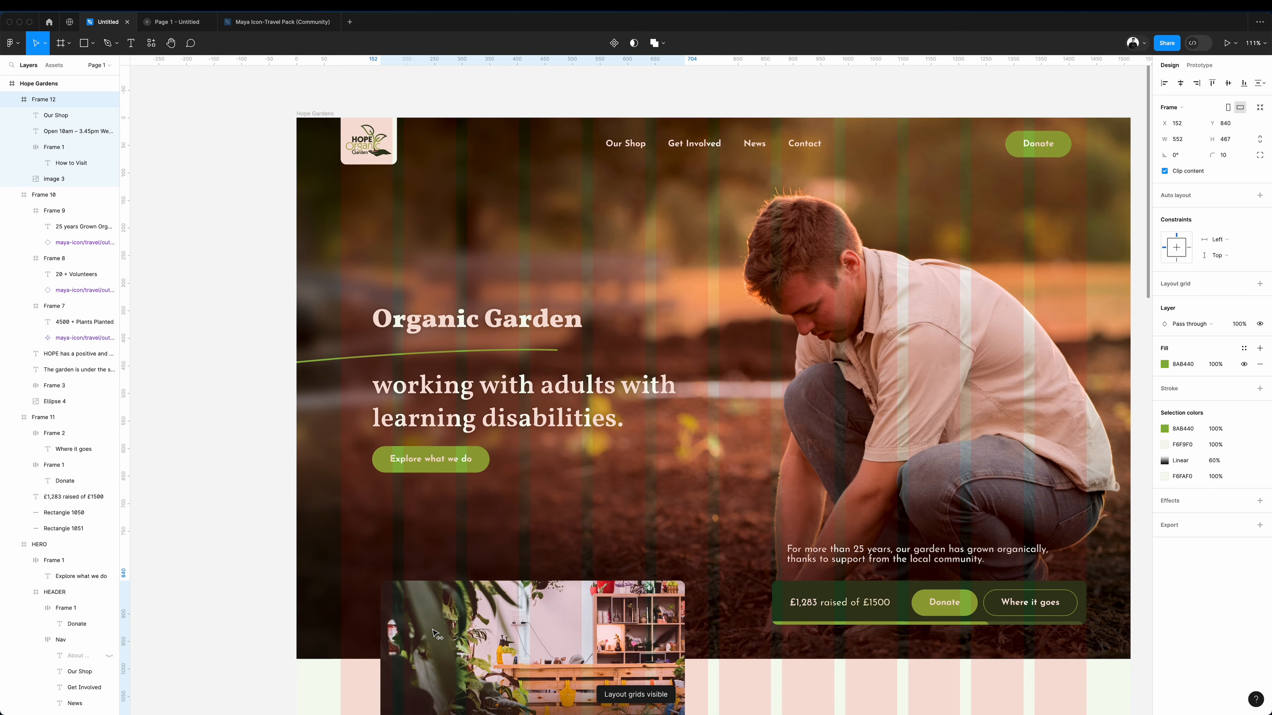
{"action": "left_click_drag", "start_coordinate": [436, 635], "coordinate": [413, 638]}
Draw a 1512 × 85 frame across the header area of the hero and enlarge the logo tile.
{"action": "left_click_drag", "start_coordinate": [284, 102], "coordinate": [1116, 152]}
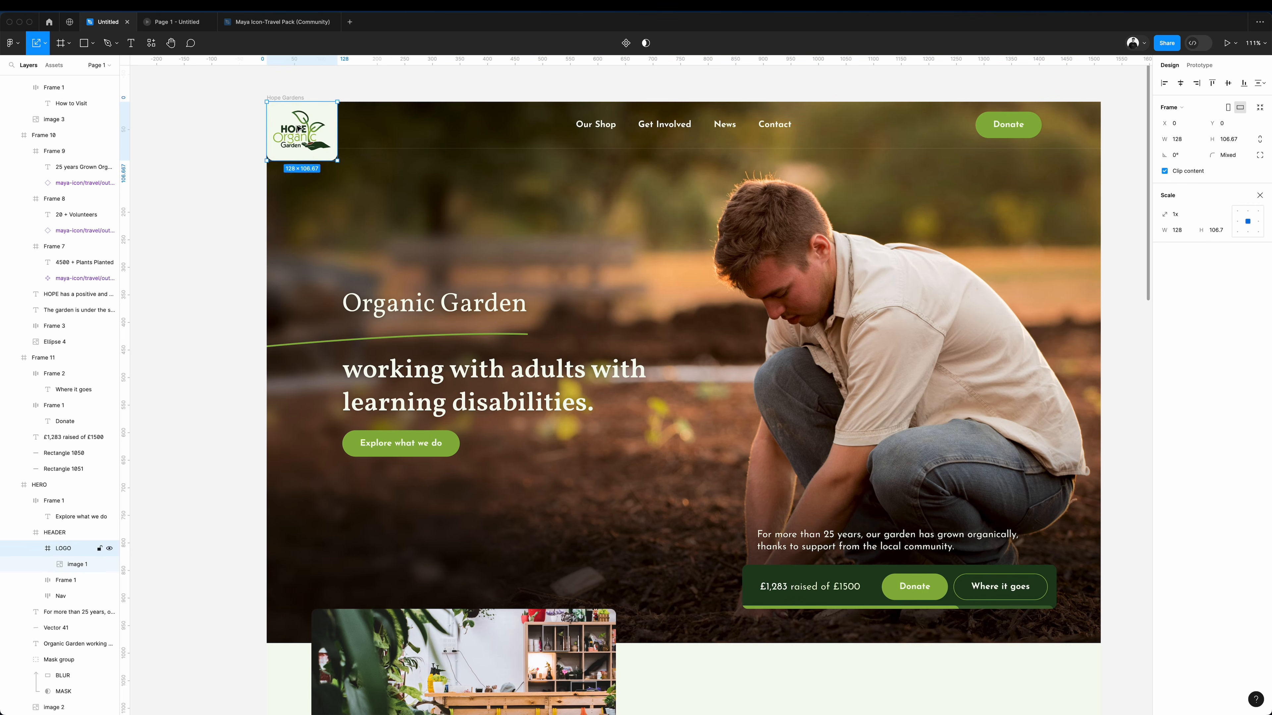
{"action": "left_click_drag", "start_coordinate": [335, 162], "coordinate": [395, 160]}
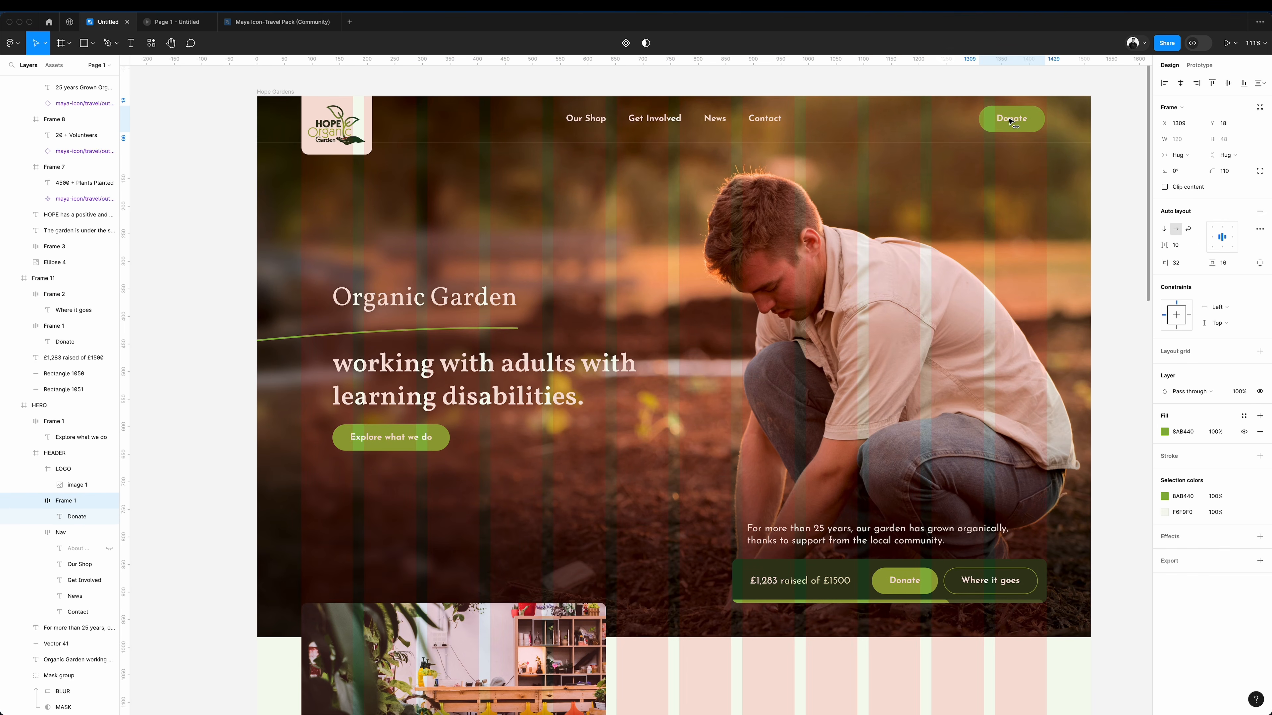
{"action": "left_click", "coordinate": [1046, 317]}
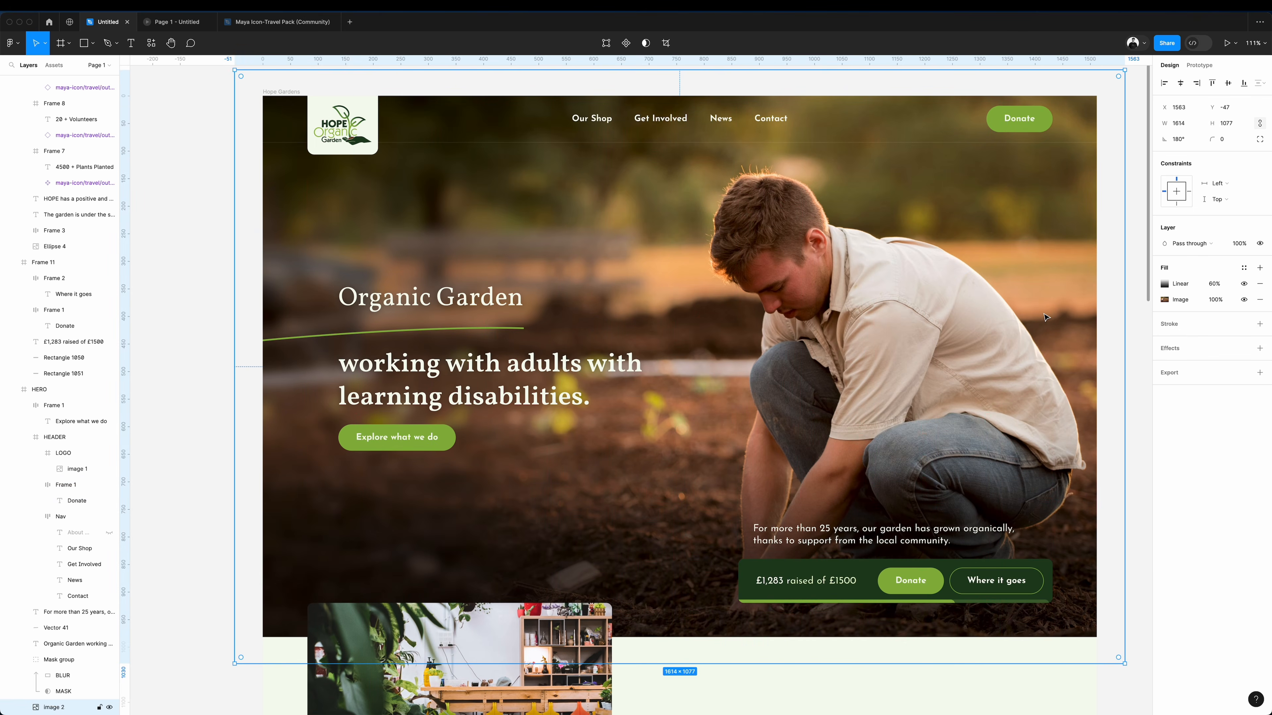
Give the ellipse a radial 8AB440 gradient fading to 0%, order it beneath the headline text and scale it to 873 × 873.
{"action": "key", "text": "super+v"}
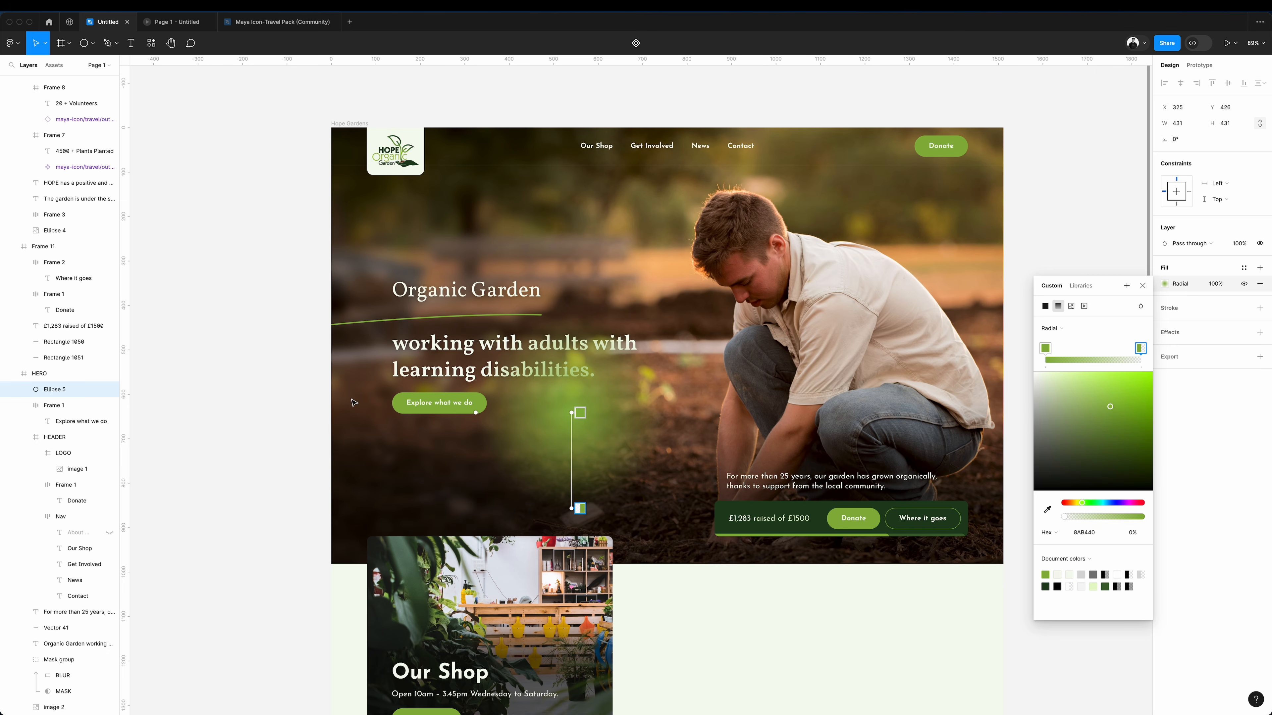
{"action": "left_click", "coordinate": [24, 405]}
{"action": "left_click", "coordinate": [23, 421]}
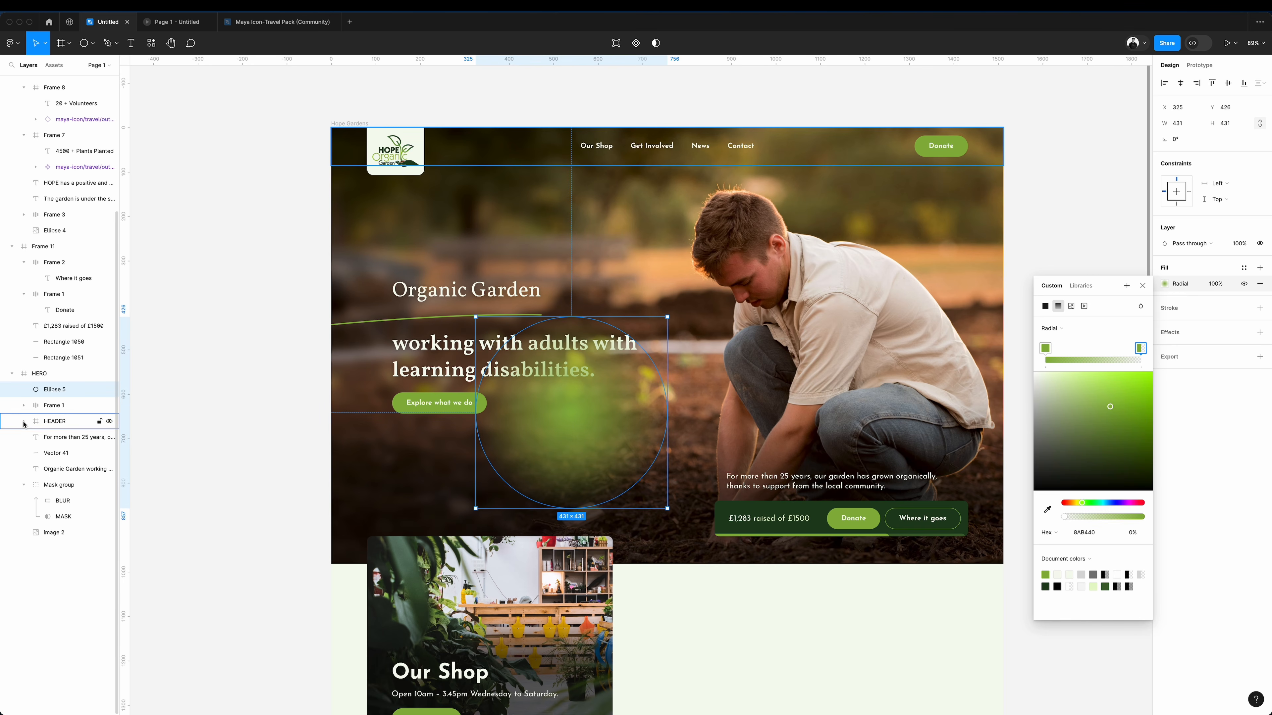
{"action": "left_click_drag", "start_coordinate": [577, 440], "coordinate": [471, 517]}
{"action": "left_click_drag", "start_coordinate": [501, 553], "coordinate": [501, 555]}
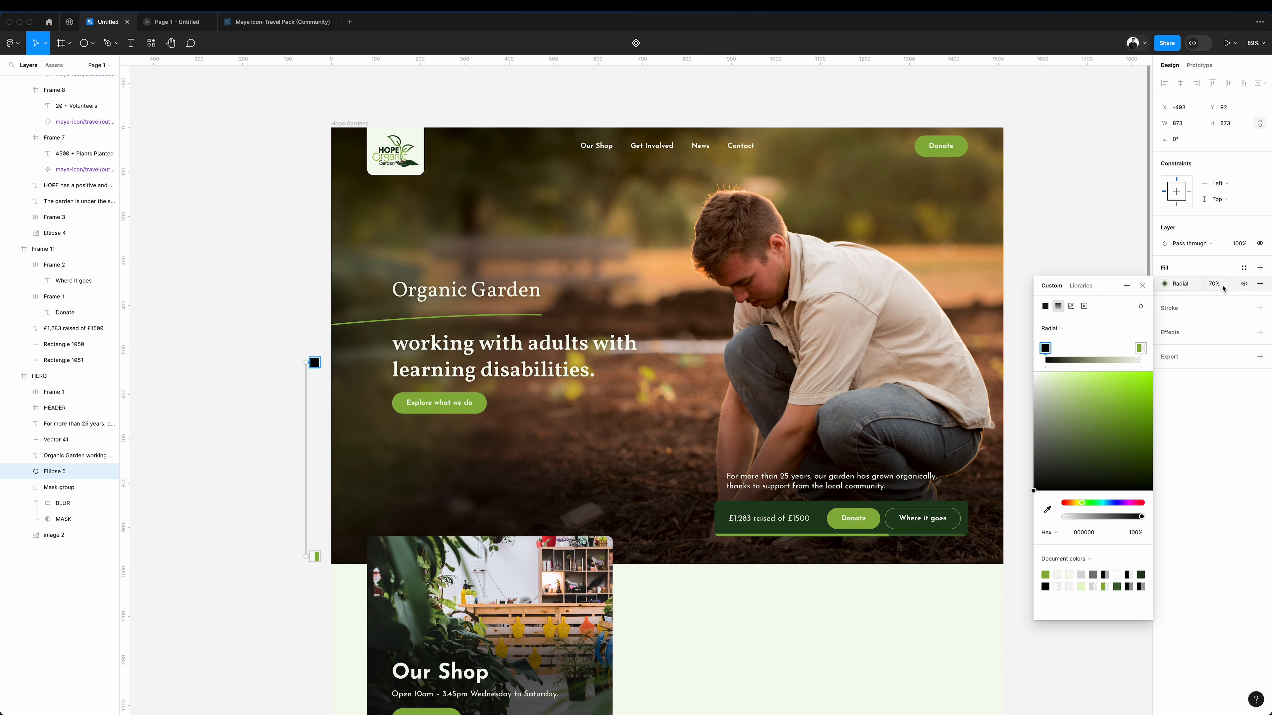
Recolour the ellipse's radial gradient to 000000 fading to 0% and place it behind the hero headline as a dark glow.
{"action": "left_click", "coordinate": [1216, 283]}
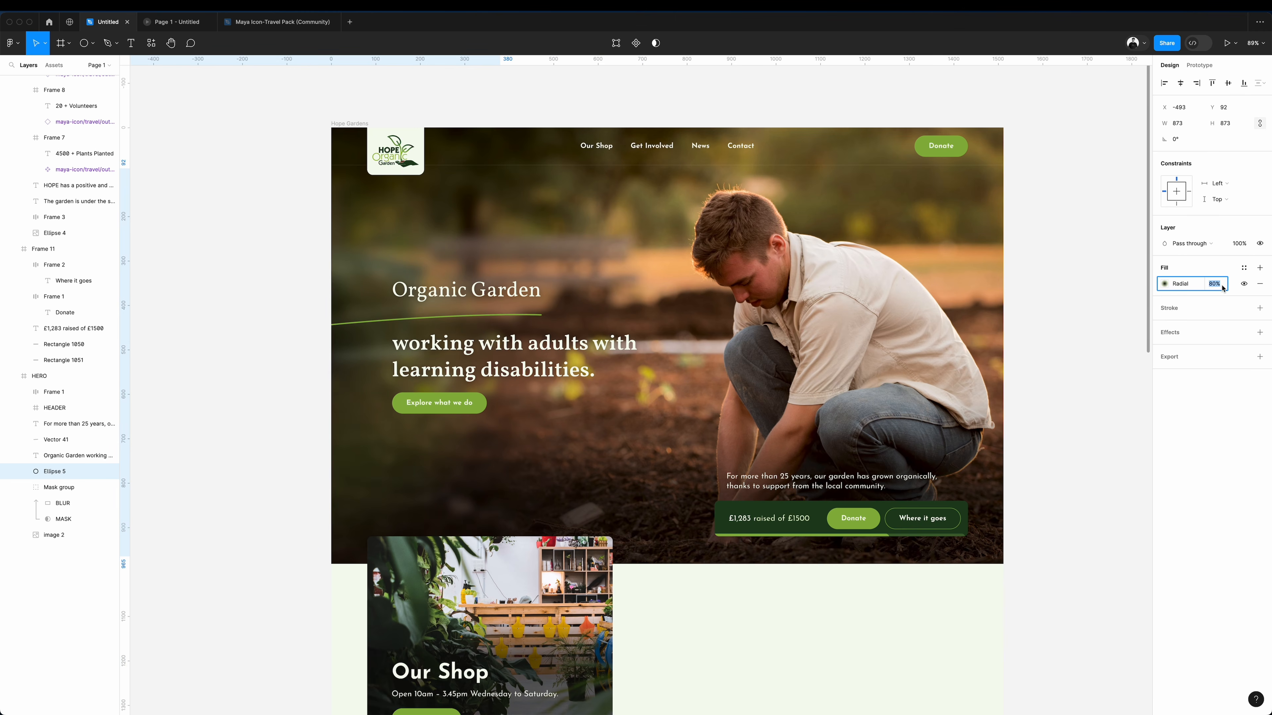
{"action": "left_click", "coordinate": [1167, 285]}
{"action": "left_click", "coordinate": [1142, 348]}
{"action": "left_click_drag", "start_coordinate": [1104, 443], "coordinate": [937, 612]}
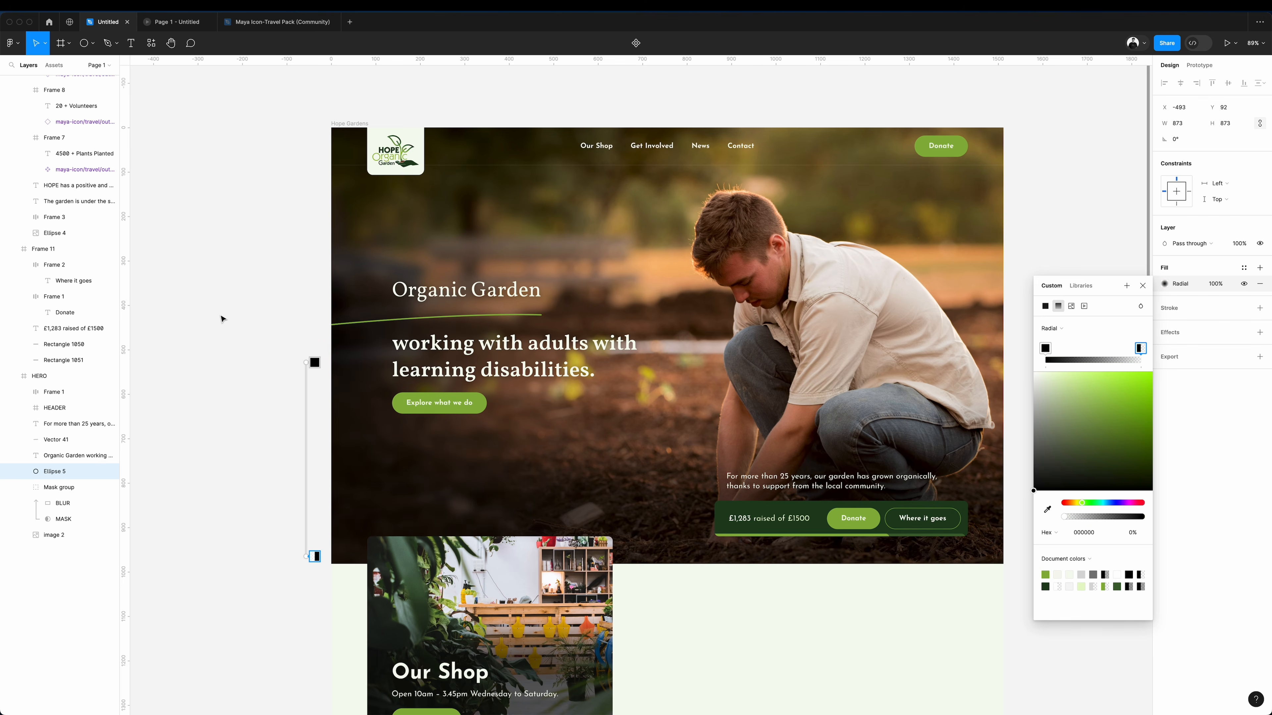
{"action": "left_click", "coordinate": [266, 335]}
{"action": "left_click_drag", "start_coordinate": [345, 417], "coordinate": [461, 401]}
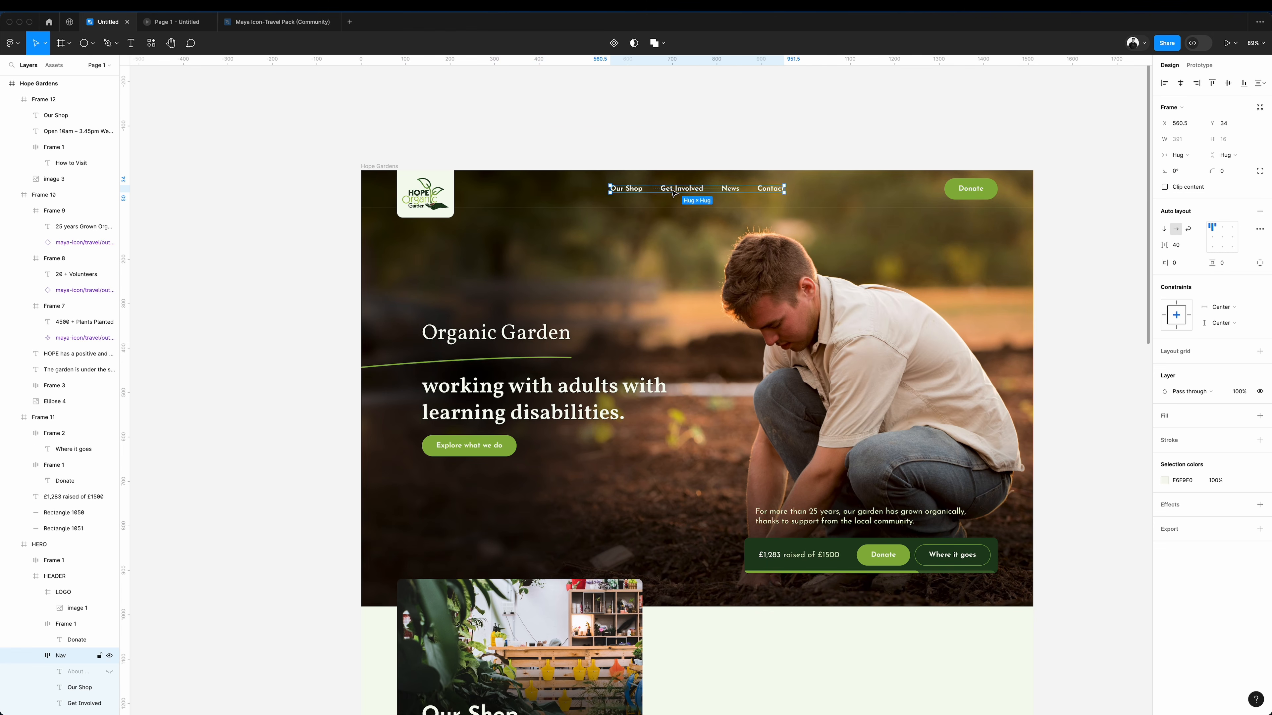
Move the navigation links beside the logo and shift all page sections down to clear the browser bar.
{"action": "left_click_drag", "start_coordinate": [657, 194], "coordinate": [563, 202]}
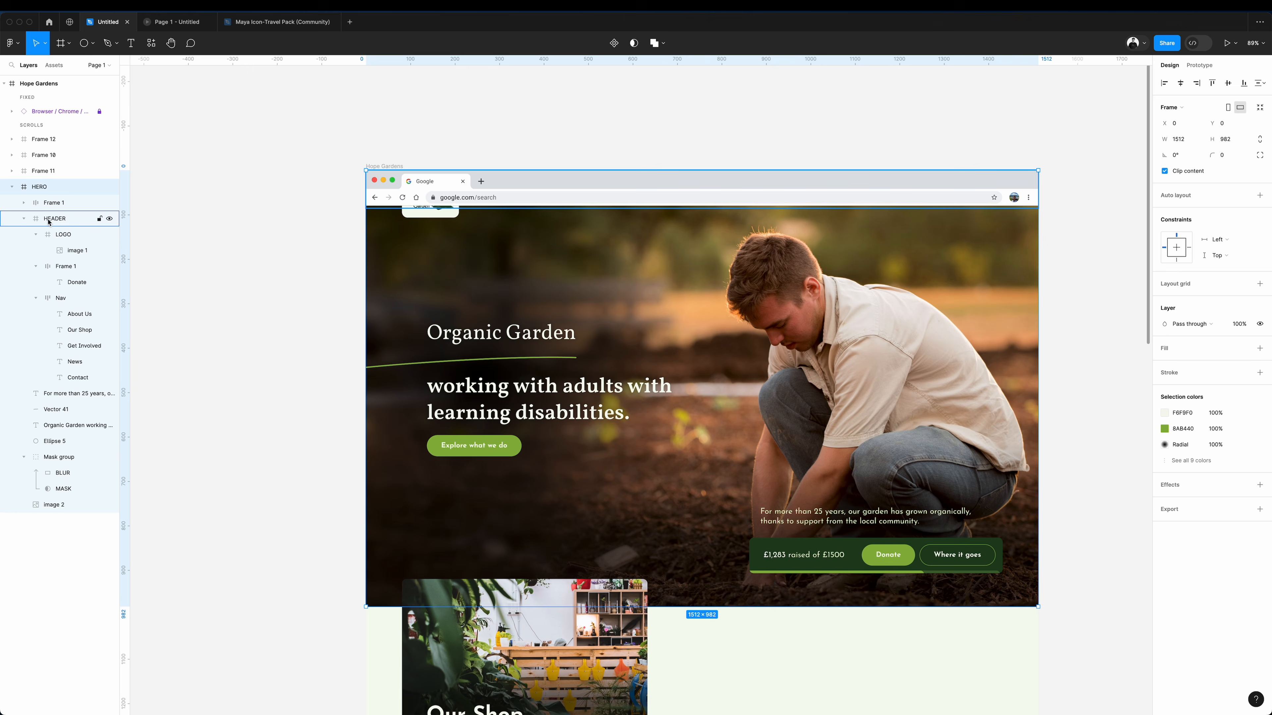
{"action": "left_click", "coordinate": [39, 186]}
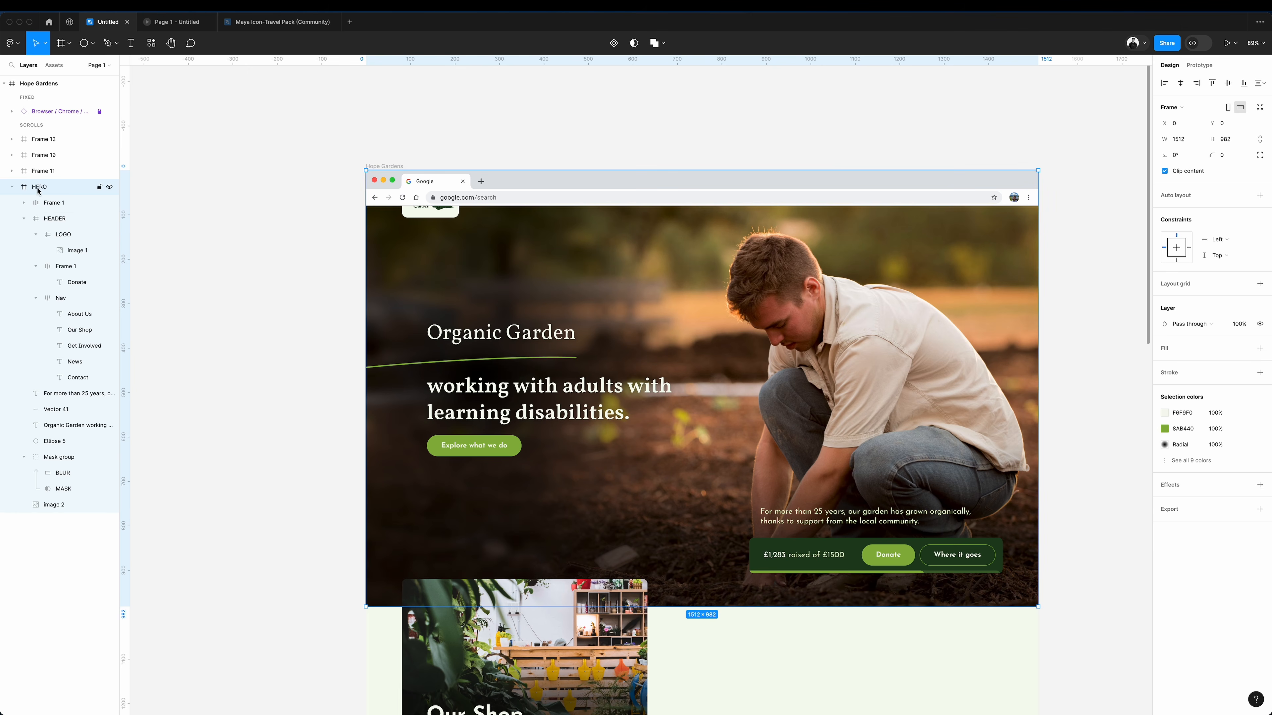
{"action": "left_click", "coordinate": [12, 186]}
{"action": "left_click", "coordinate": [50, 143], "text": "shift"}
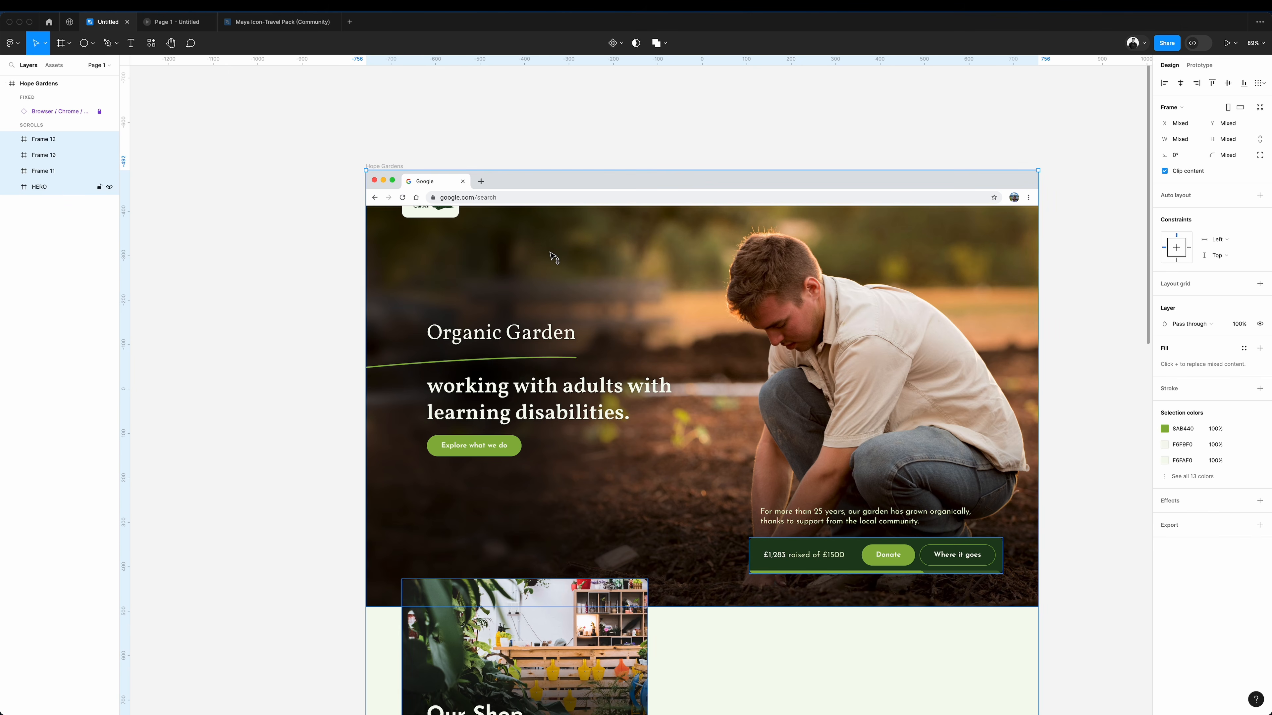
{"action": "left_click_drag", "start_coordinate": [553, 255], "coordinate": [550, 287]}
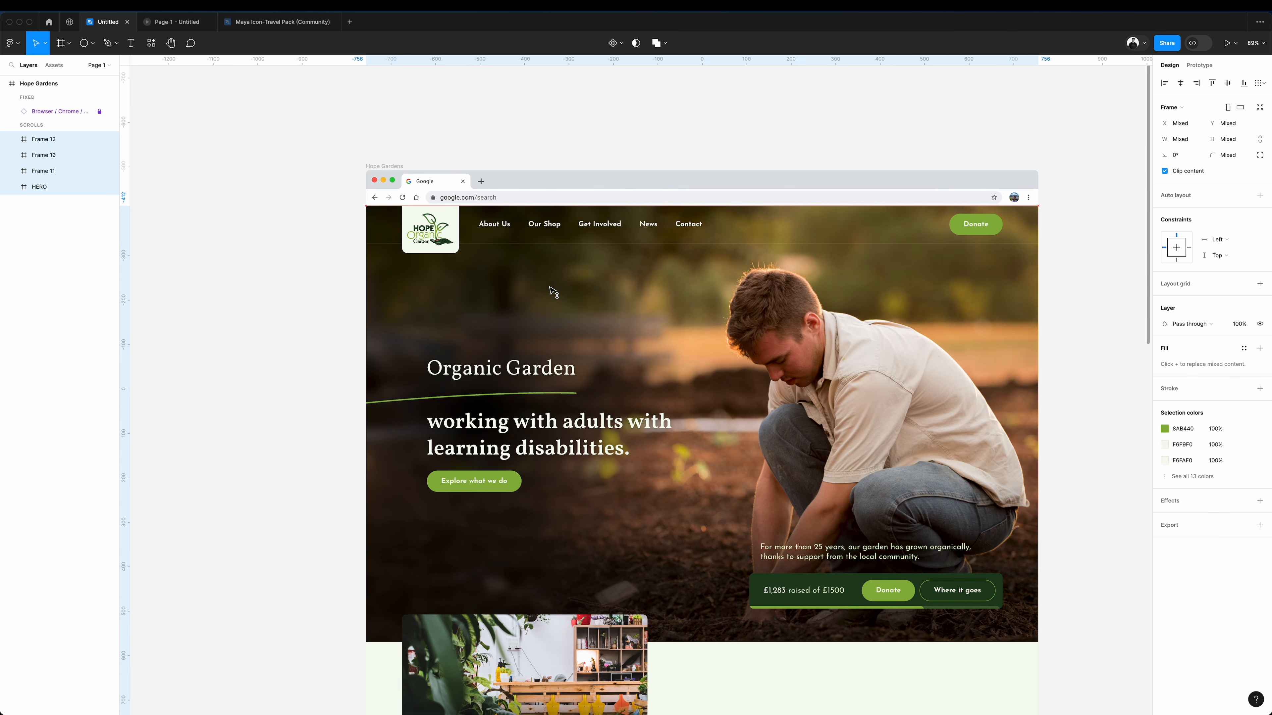
{"action": "key", "text": "shift+Up"}
{"action": "key", "text": "shift+Up"}
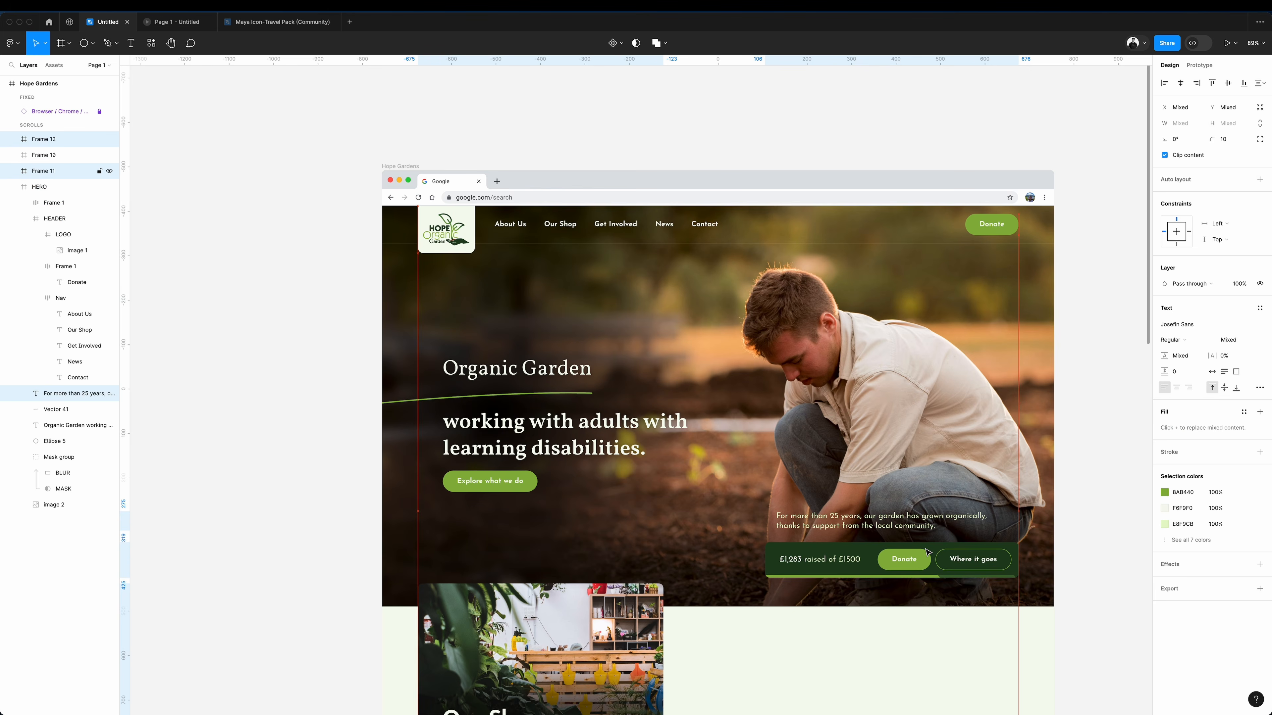
{"action": "key", "text": "shift+Up"}
Check the homepage in the laptop prototype preview from the hero down to the shop card, and return to the design file.
{"action": "key", "text": "ctrl+Tab"}
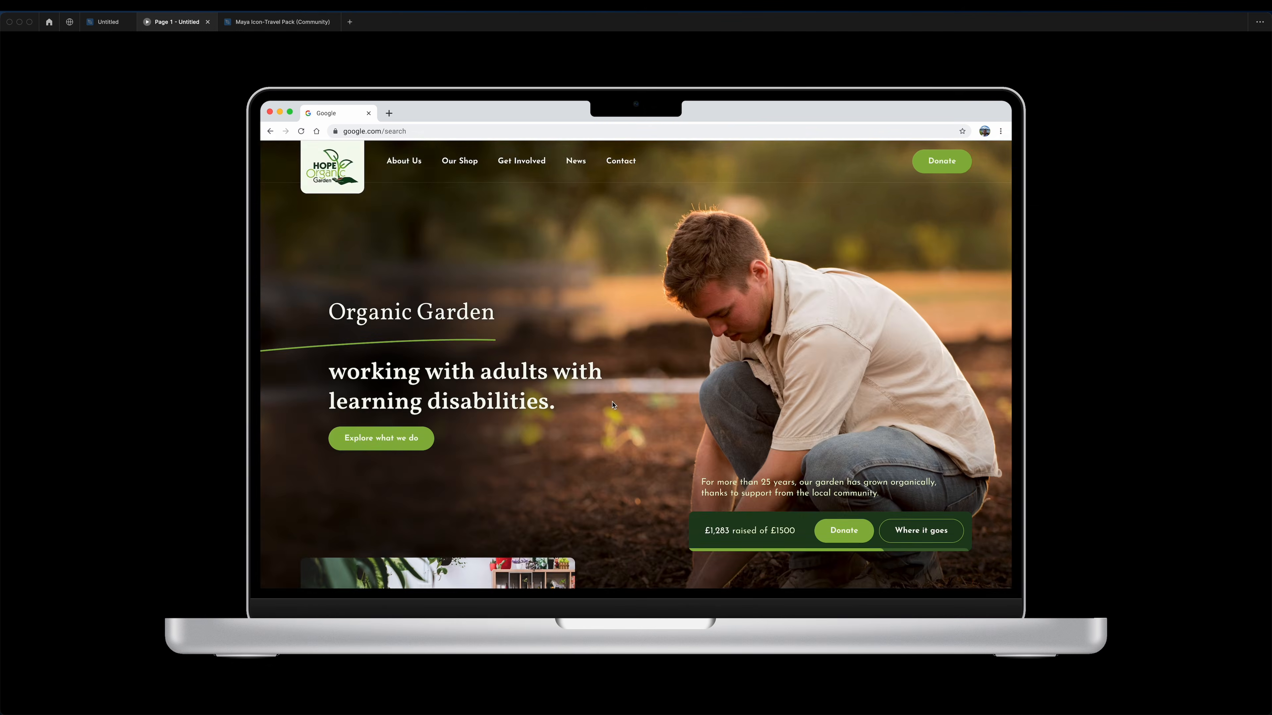
{"action": "scroll", "coordinate": [614, 405], "scroll_direction": "down", "scroll_amount": 4}
{"action": "scroll", "coordinate": [612, 405], "scroll_direction": "down", "scroll_amount": 2}
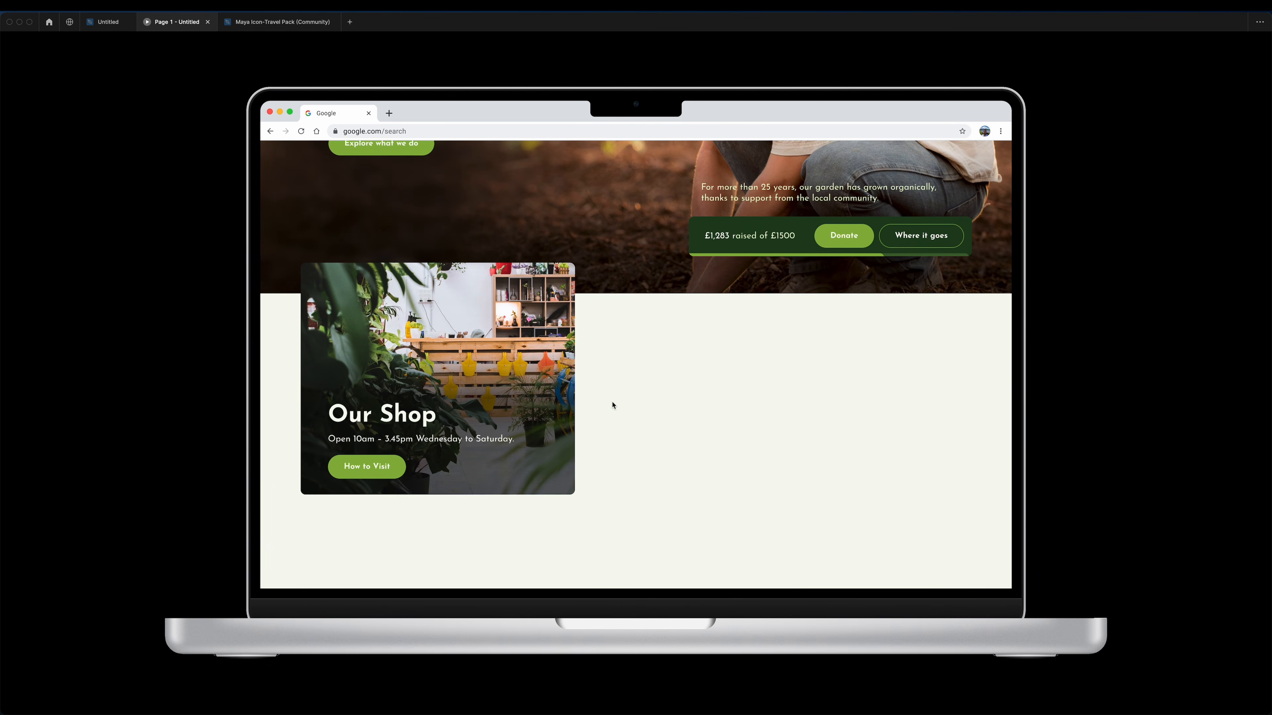
{"action": "key", "text": "ctrl+shift+Tab"}
Place a full-width 1512 × 310 rectangle behind the shop photo card and fill it with the Donate button's green.
{"action": "left_click_drag", "start_coordinate": [2, 230], "coordinate": [2, 231]}
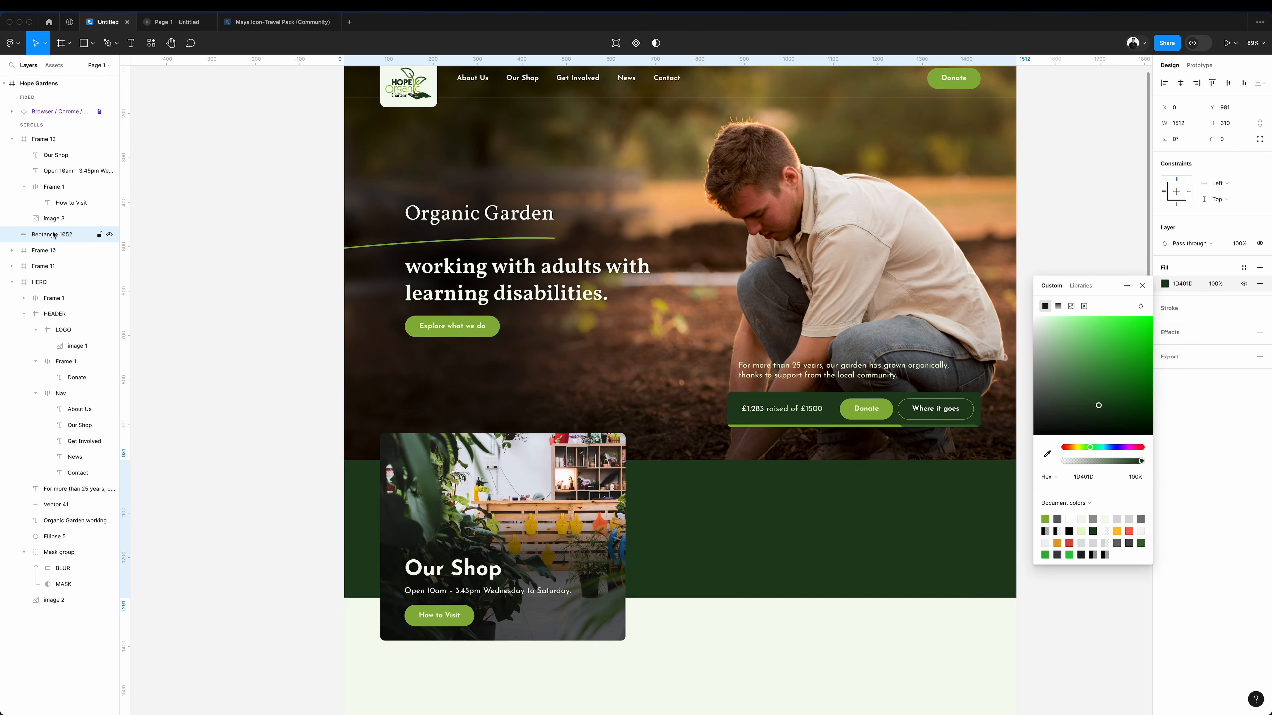
{"action": "left_click", "coordinate": [1046, 458]}
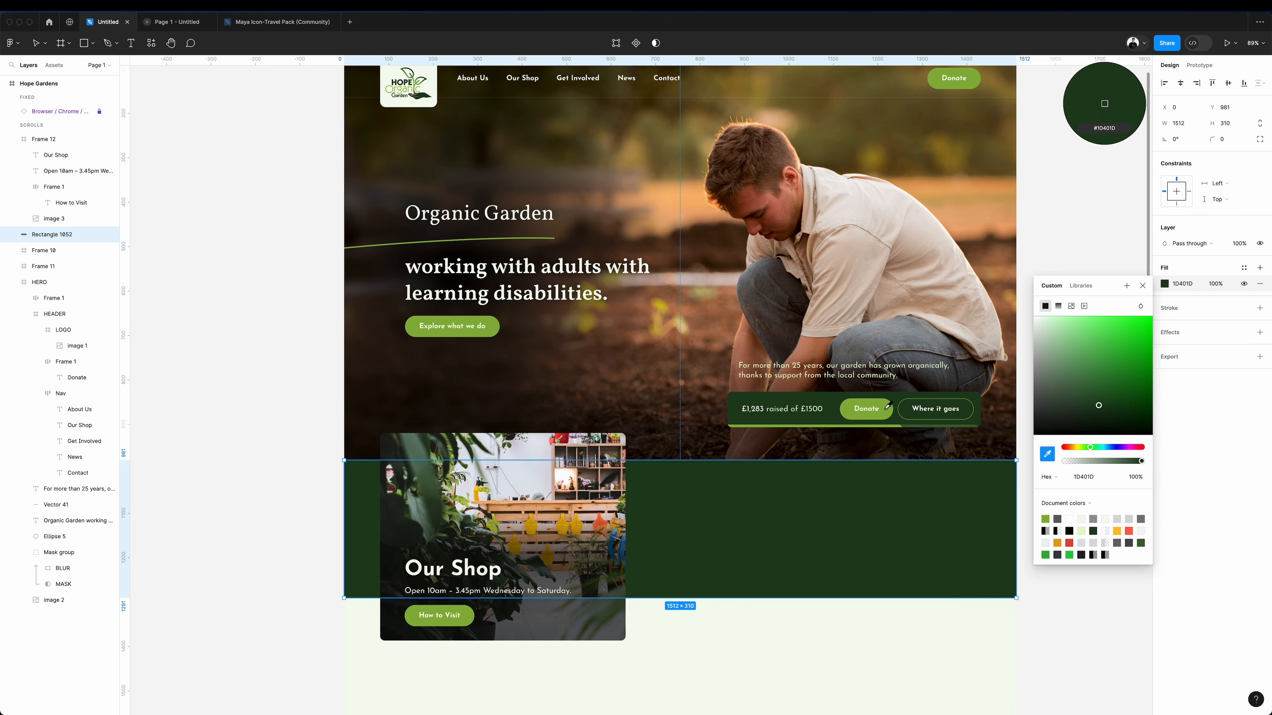
{"action": "left_click", "coordinate": [885, 411]}
Copy the bold opening sentence of the Get Involved web page in Chrome and add it as text on Figma's green band.
{"action": "key", "text": "super+Tab"}
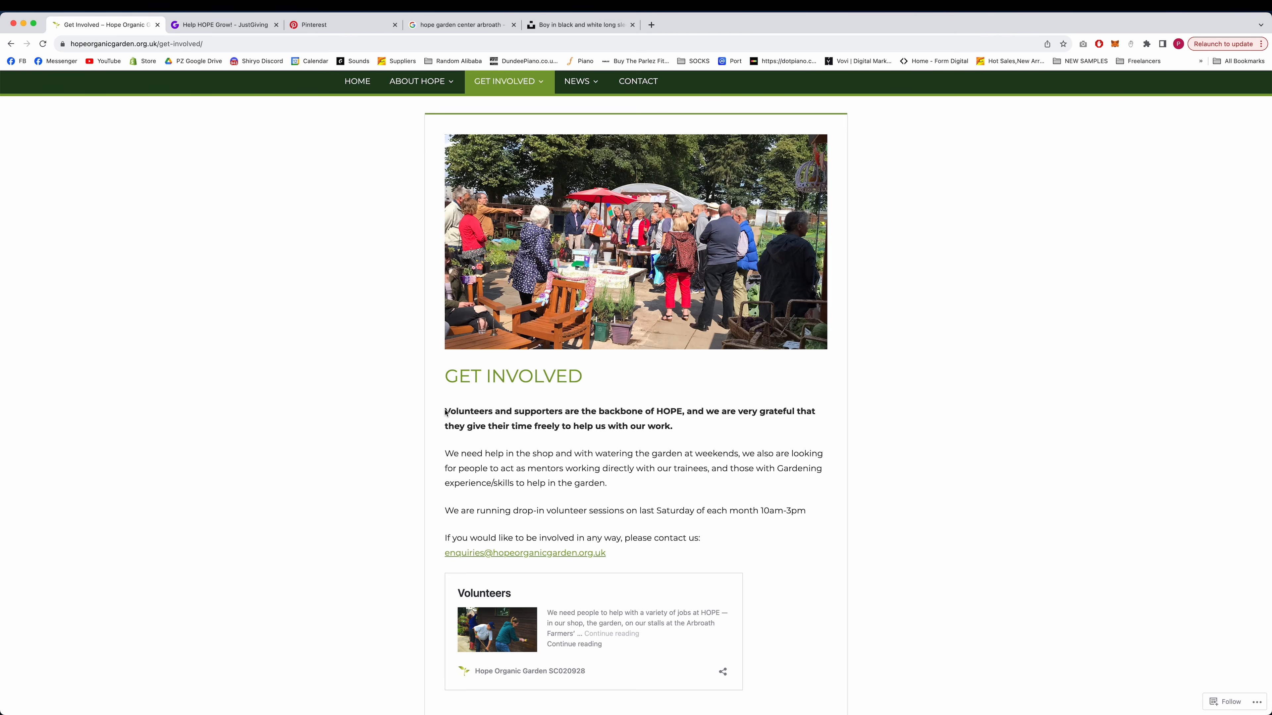
{"action": "left_click_drag", "start_coordinate": [444, 411], "coordinate": [707, 428]}
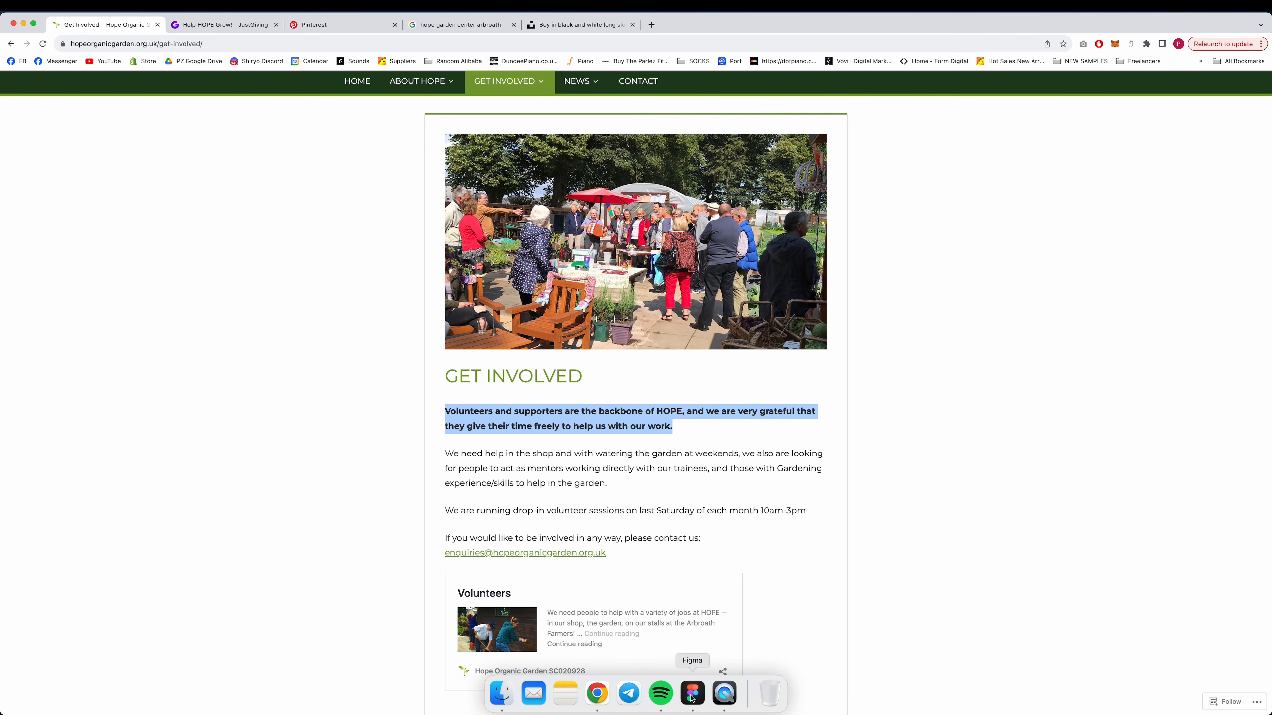
{"action": "left_click", "coordinate": [694, 693]}
{"action": "double_click", "coordinate": [732, 506]}
{"action": "type", "text": "Volunteers and supporters are the backbone of HOPE. We are very grateful that they give their time freely to help us with our work."}
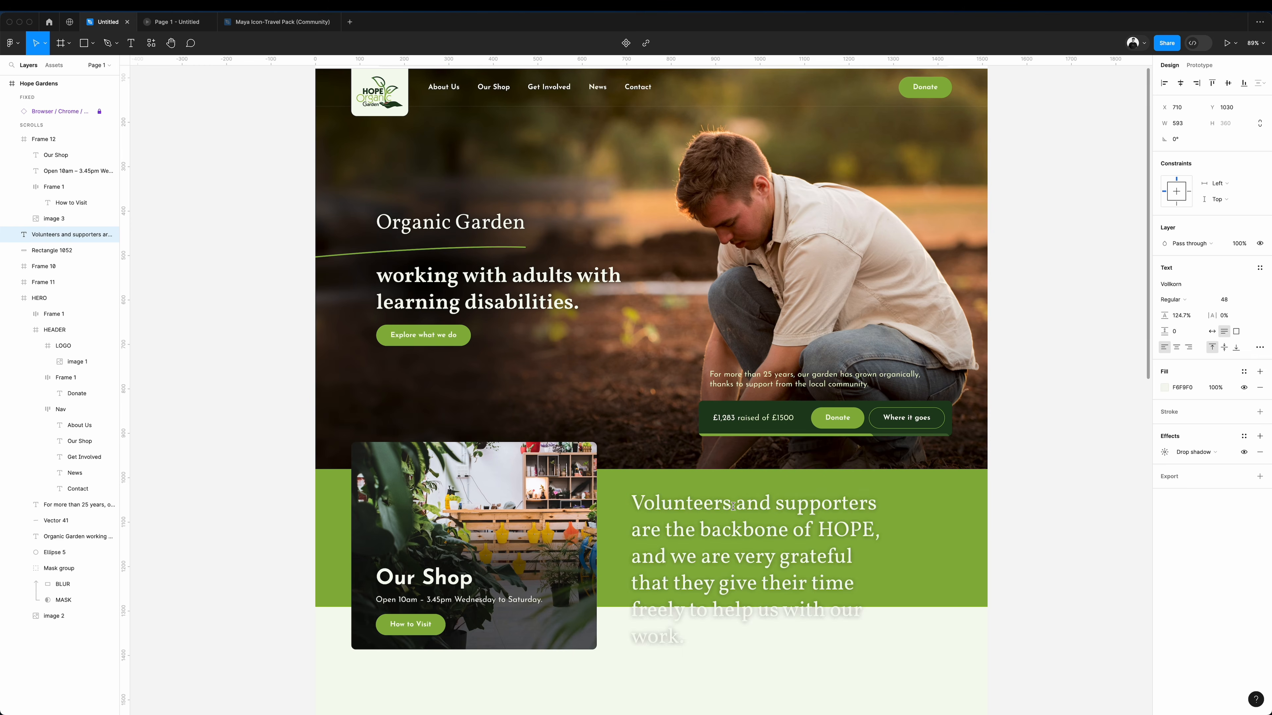
{"action": "left_click", "coordinate": [1035, 509]}
{"action": "scroll", "coordinate": [1035, 509], "scroll_direction": "down", "scroll_amount": 8}
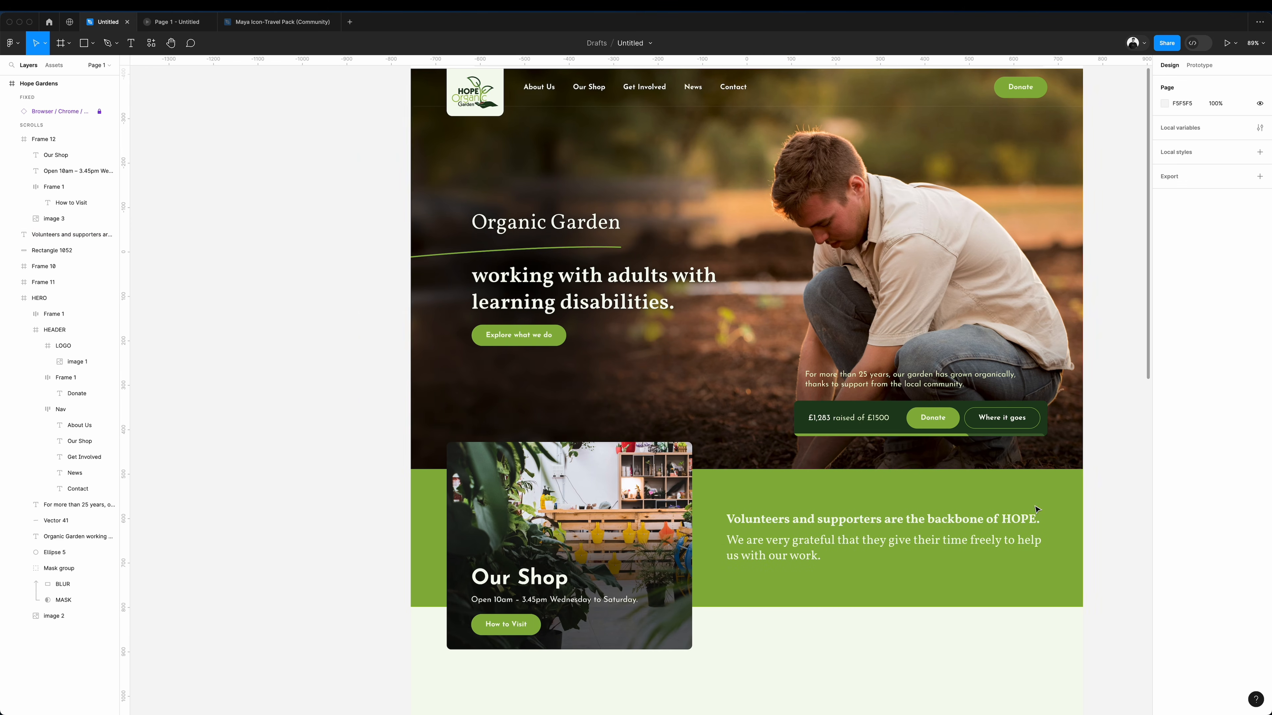
Draw a closed curved hill shape with the Pen tool across the shop card and the green band's lower edge, filled 1D401D.
{"action": "left_click", "coordinate": [671, 350]}
{"action": "mouse_move", "coordinate": [671, 351]}
{"action": "left_mouse_down"}
{"action": "mouse_move", "coordinate": [671, 275]}
{"action": "mouse_move", "coordinate": [671, 330]}
{"action": "left_mouse_up"}
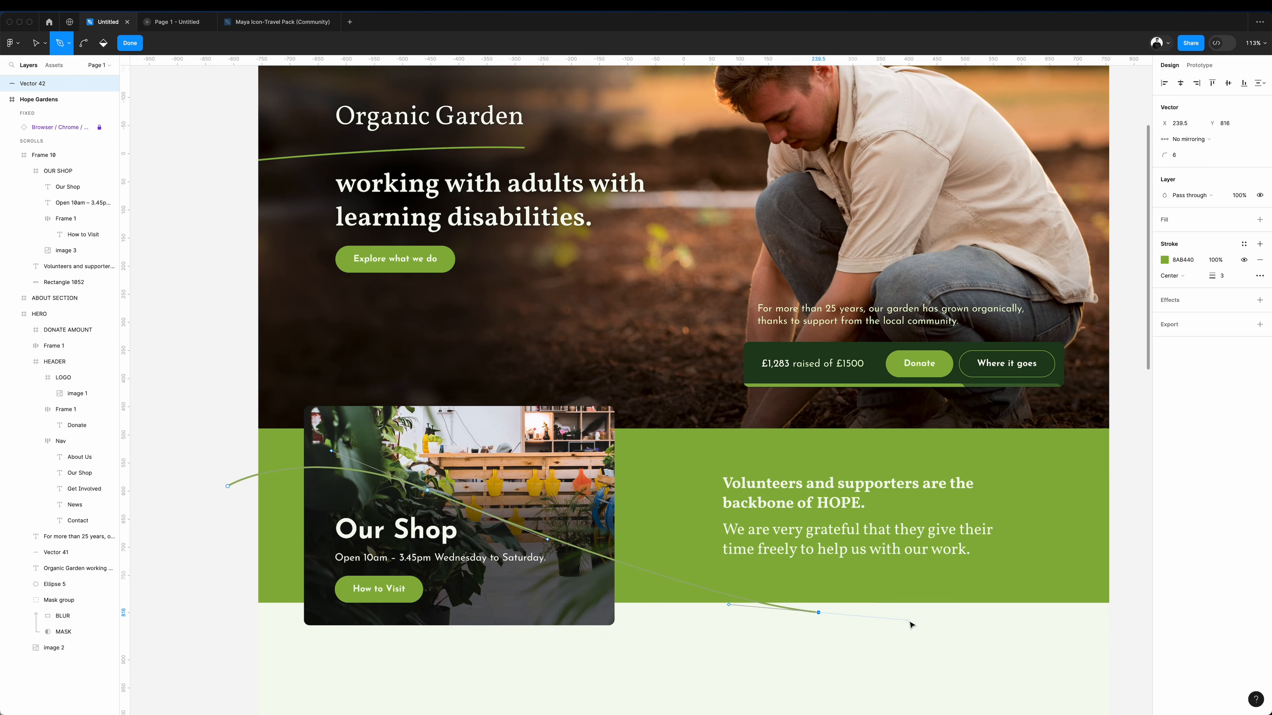
{"action": "left_click", "coordinate": [557, 657]}
{"action": "left_click", "coordinate": [301, 652]}
{"action": "left_click", "coordinate": [160, 635]}
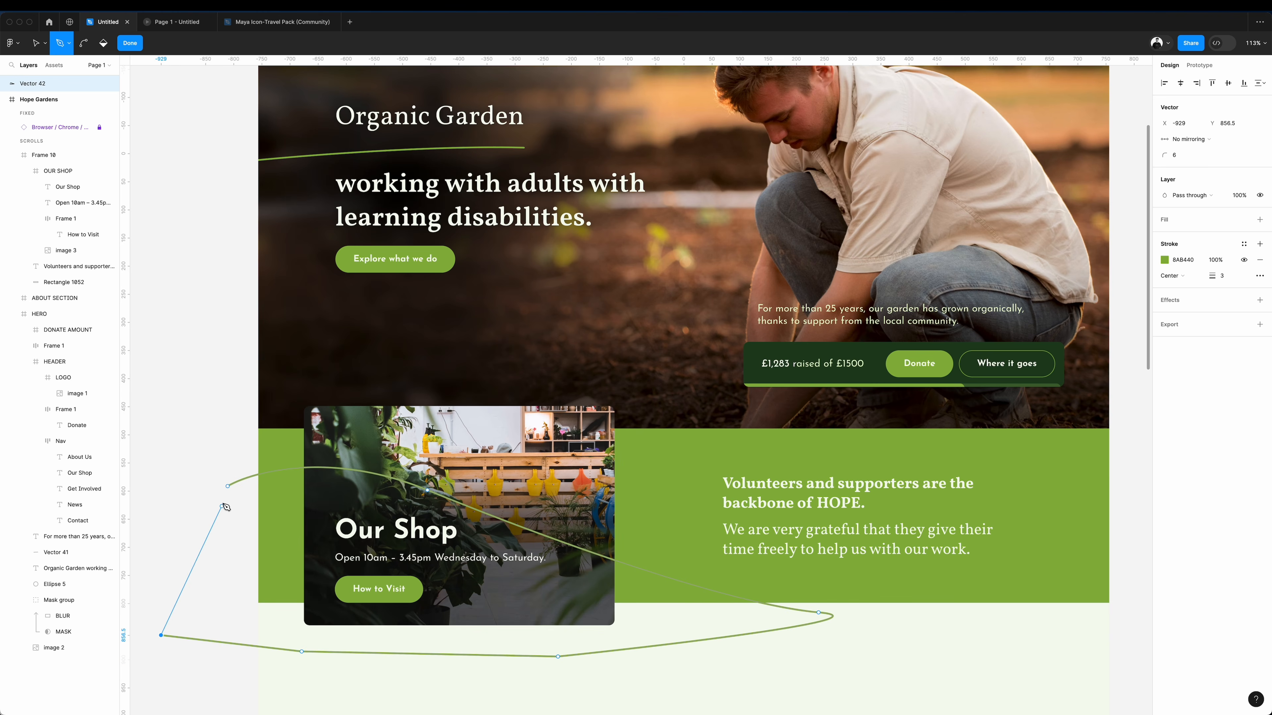
{"action": "left_click", "coordinate": [228, 487]}
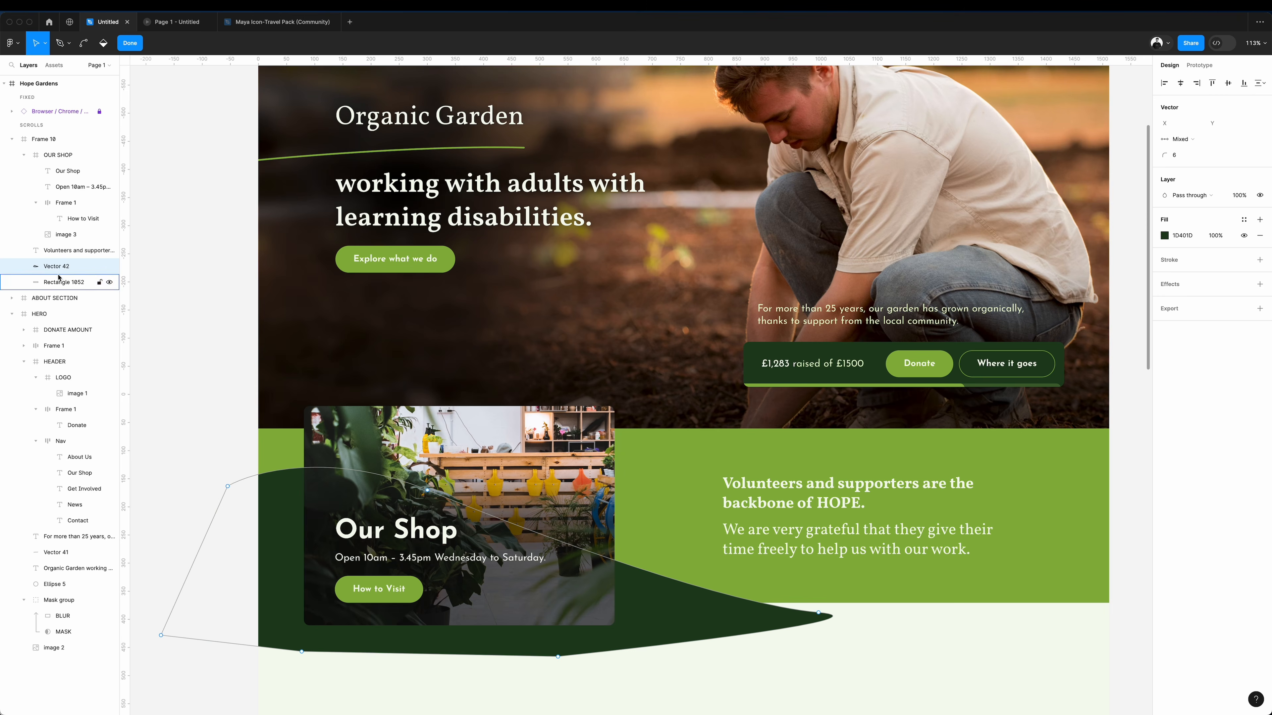
Adjust the dark green hill shape and mask it to the green band behind the shop card.
{"action": "scroll", "coordinate": [696, 673], "scroll_direction": "up", "scroll_amount": 1}
{"action": "left_click_drag", "start_coordinate": [695, 670], "coordinate": [649, 680]}
{"action": "key", "text": "Escape"}
{"action": "left_click", "coordinate": [202, 370]}
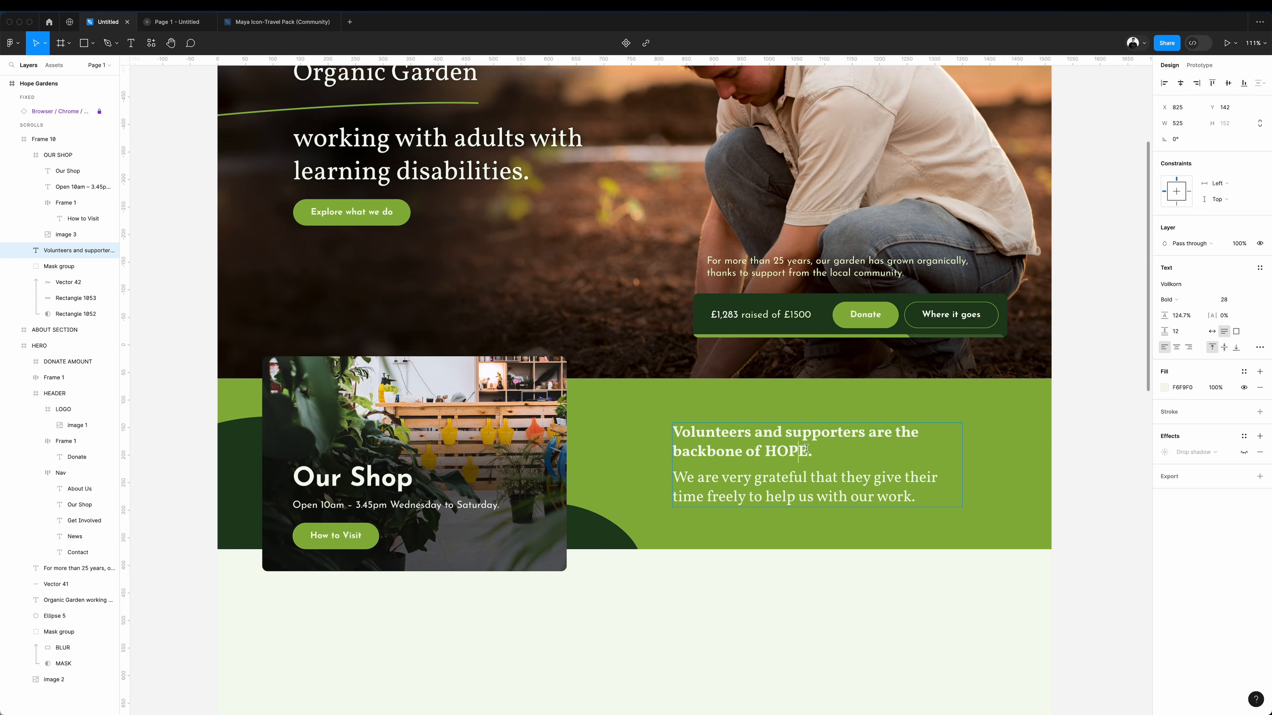
Set the green band's first sentence to Regular weight and nudge the text block into line with the layout columns.
{"action": "left_click_drag", "start_coordinate": [812, 450], "coordinate": [663, 425]}
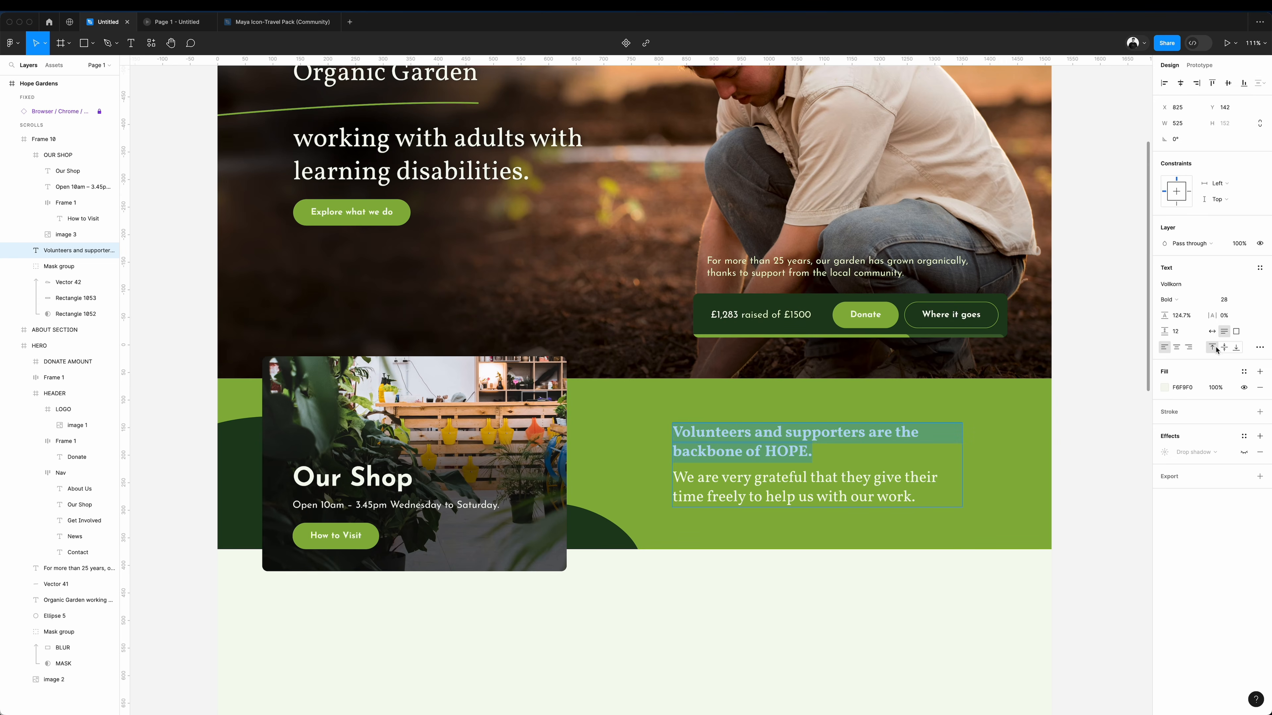
{"action": "left_click", "coordinate": [1170, 299]}
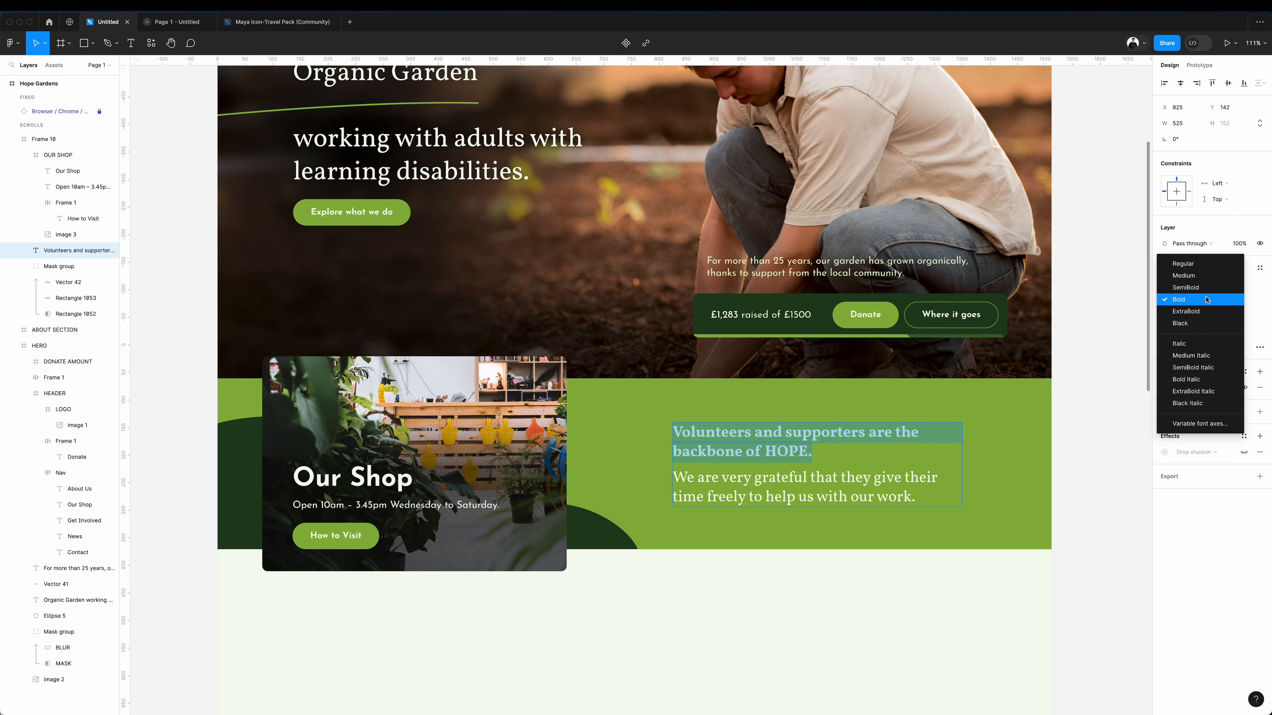
{"action": "left_click", "coordinate": [1211, 267]}
{"action": "key", "text": "Escape"}
{"action": "key", "text": "shift+g"}
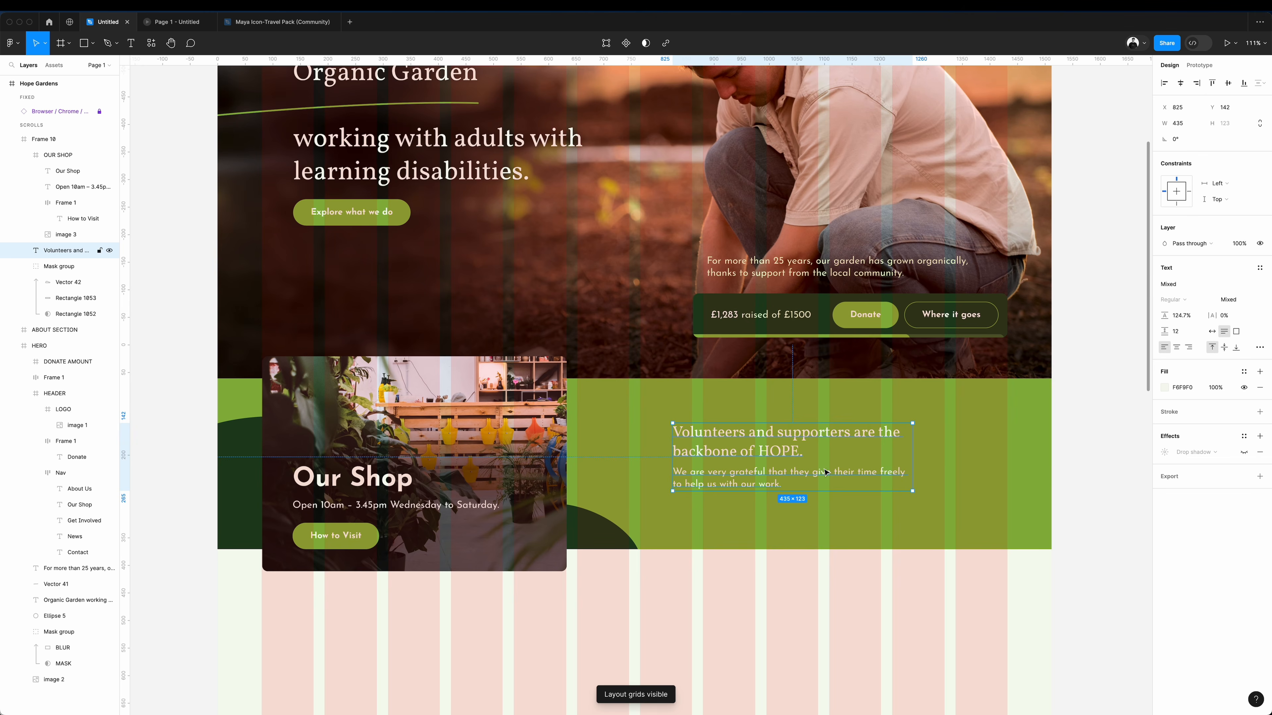
{"action": "left_click_drag", "start_coordinate": [825, 472], "coordinate": [834, 473]}
Add the centred heading "What we do at HOPE" in Vollkorn Regular 48, colour 1D401D, below the green band.
{"action": "type", "text": "t we do at HOPE"}
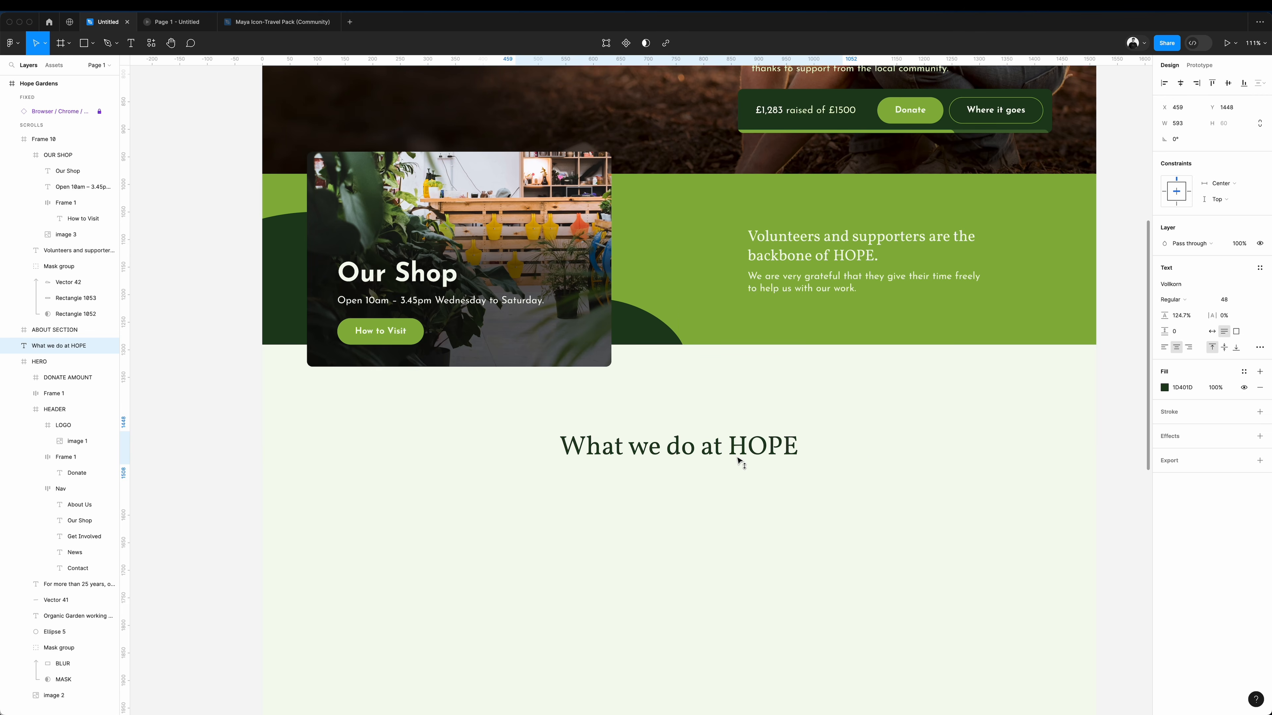
{"action": "left_click", "coordinate": [878, 455]}
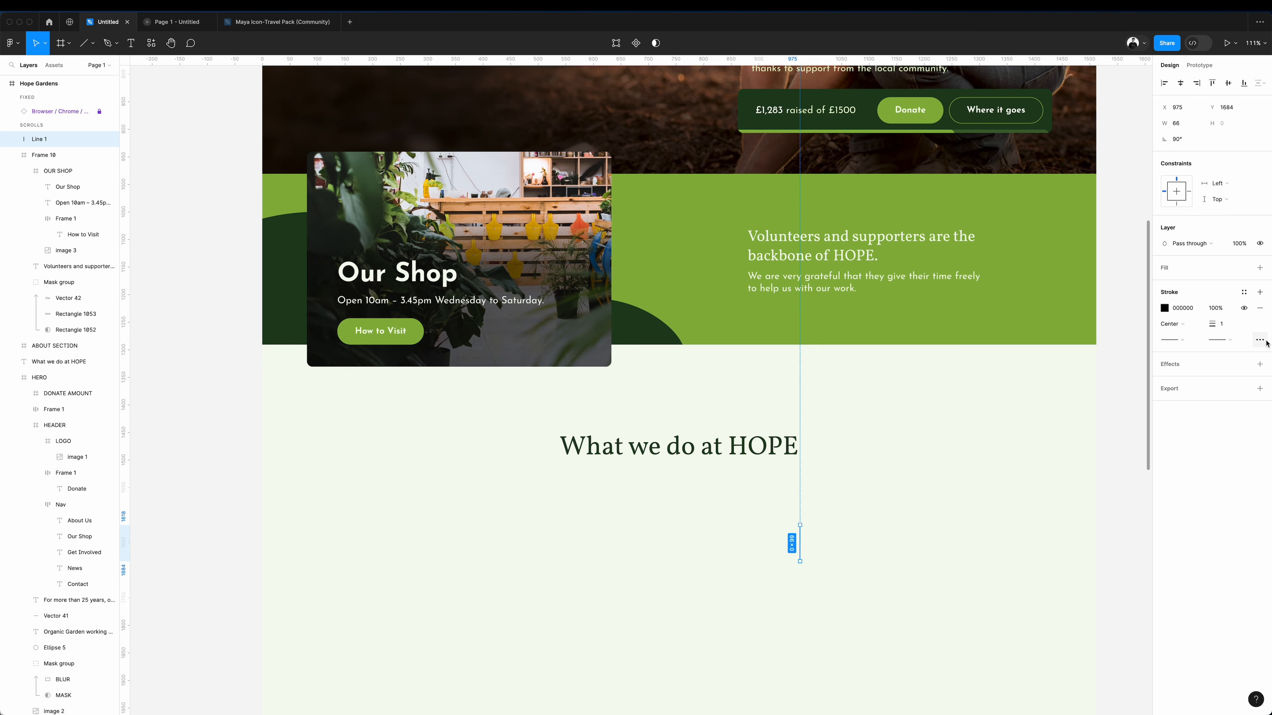
Set the stroke style of the short vertical line below the heading to Dash.
{"action": "left_click", "coordinate": [1259, 340]}
{"action": "left_click", "coordinate": [1129, 364]}
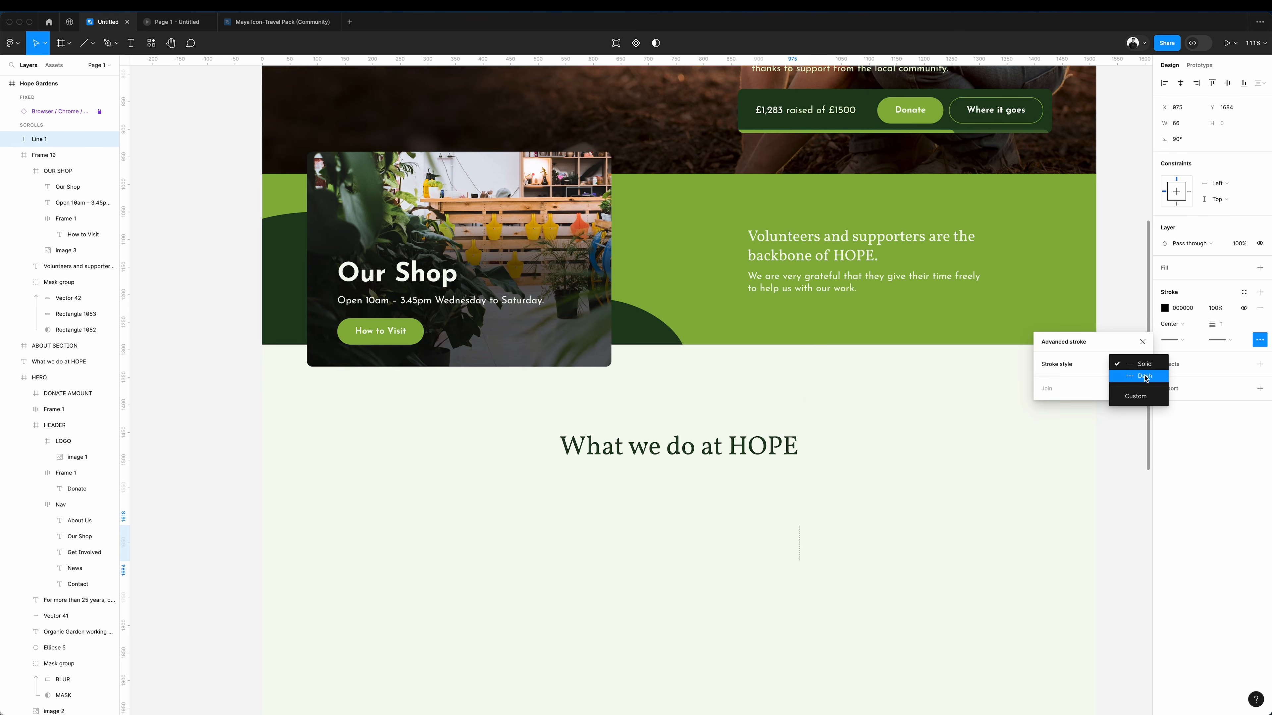
{"action": "left_click", "coordinate": [1129, 375]}
{"action": "left_click", "coordinate": [845, 553]}
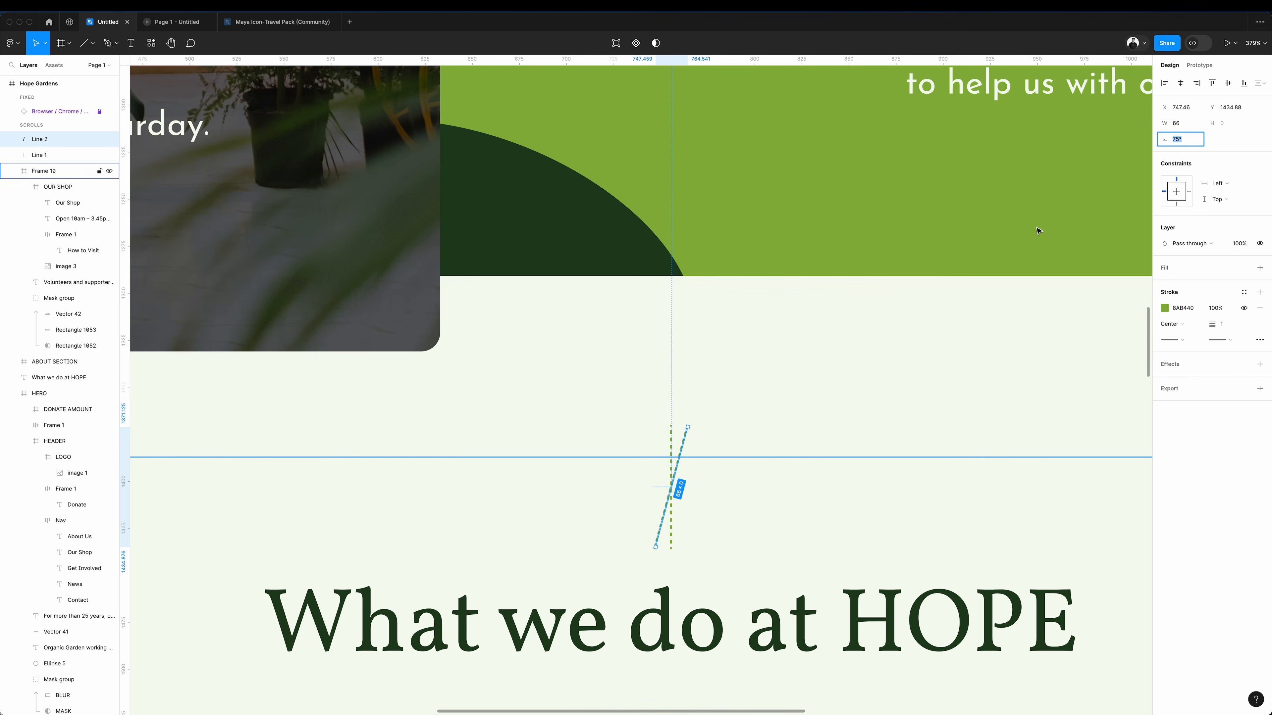
Duplicate the green dashed line above the heading, rotating the newest copy to 45°, to build a fan of lines.
{"action": "key", "text": "ctrl+d"}
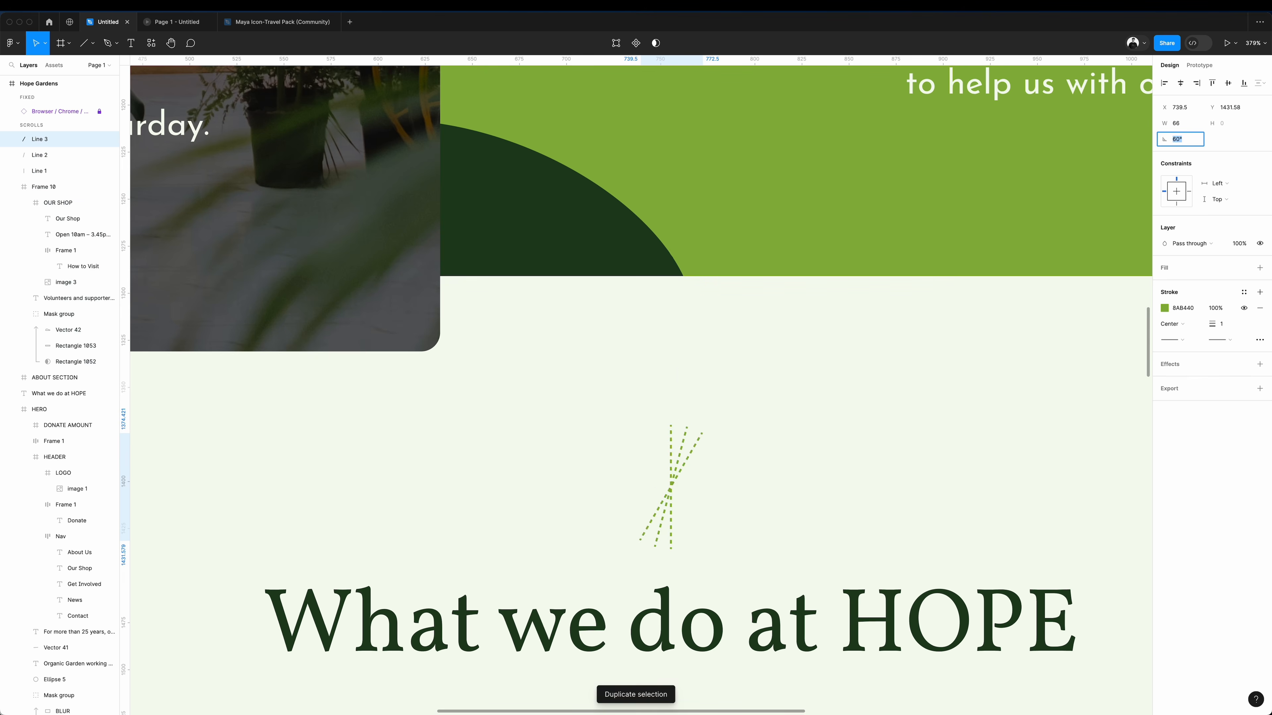
{"action": "key", "text": "ctrl+d"}
{"action": "type", "text": "45"}
{"action": "key", "text": "Return"}
{"action": "left_click", "coordinate": [736, 481]}
{"action": "left_click", "coordinate": [672, 471]}
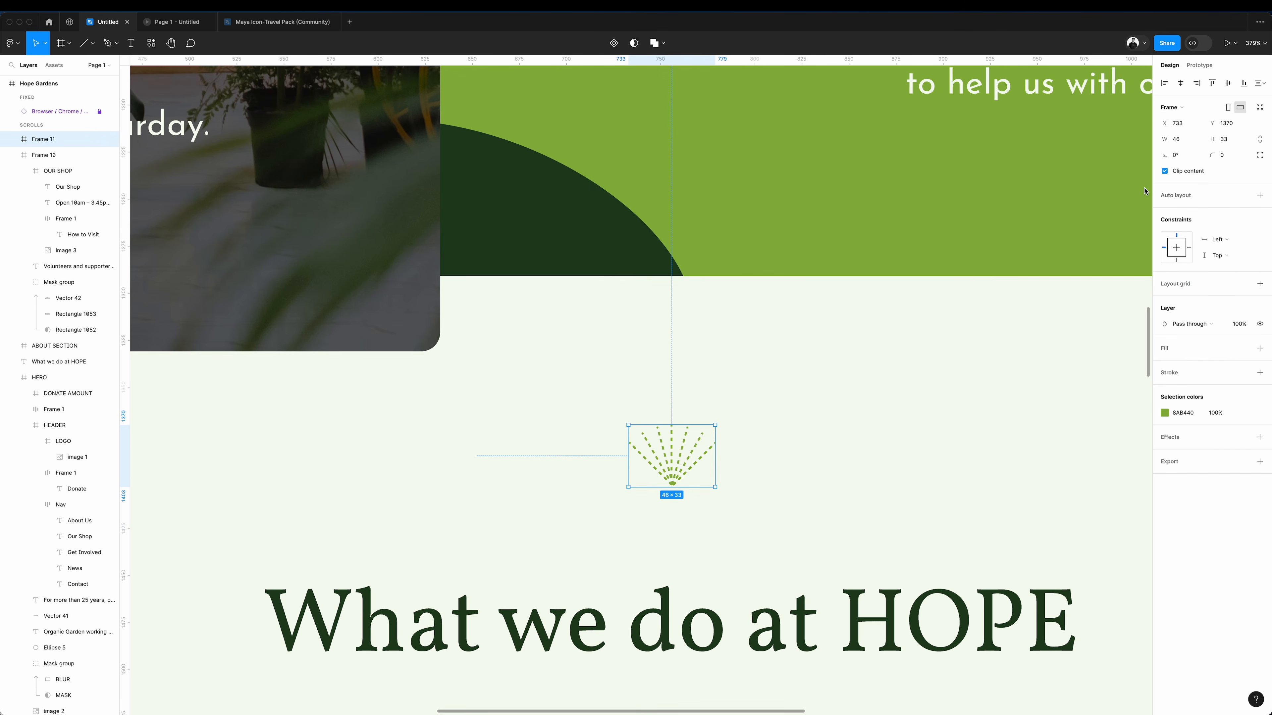
{"action": "left_click_drag", "start_coordinate": [684, 473], "coordinate": [682, 538]}
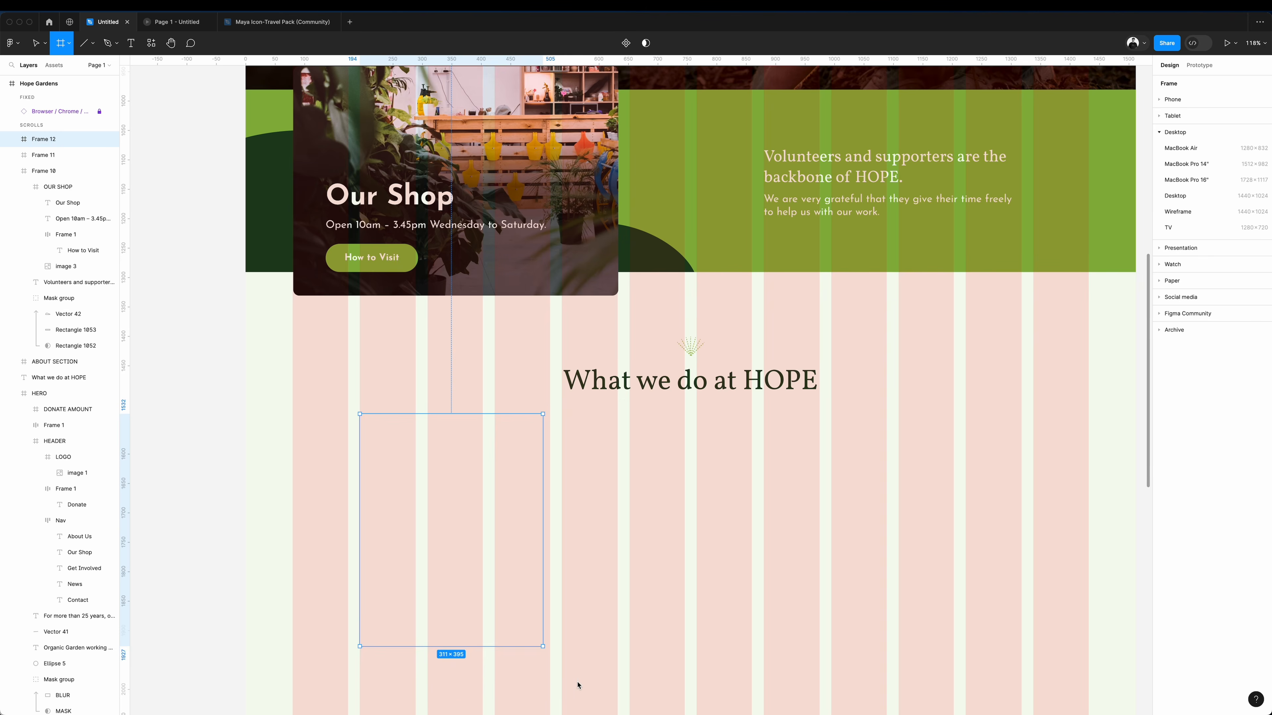
Draw a card frame about 323 × 470 below the heading, with no fill and a 1 px inside stroke in DEDEDE.
{"action": "left_click_drag", "start_coordinate": [545, 648], "coordinate": [550, 693]}
{"action": "left_click", "coordinate": [1176, 348]}
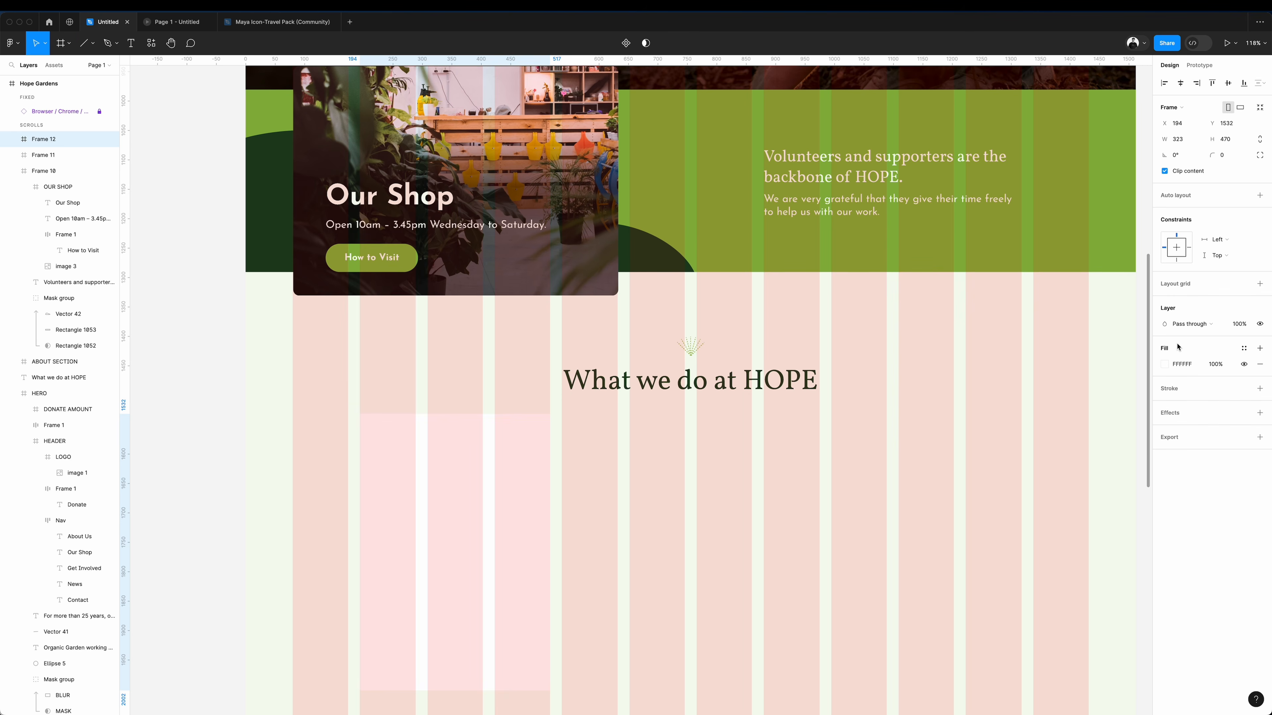
{"action": "left_click", "coordinate": [1195, 373]}
{"action": "left_click", "coordinate": [1165, 389]}
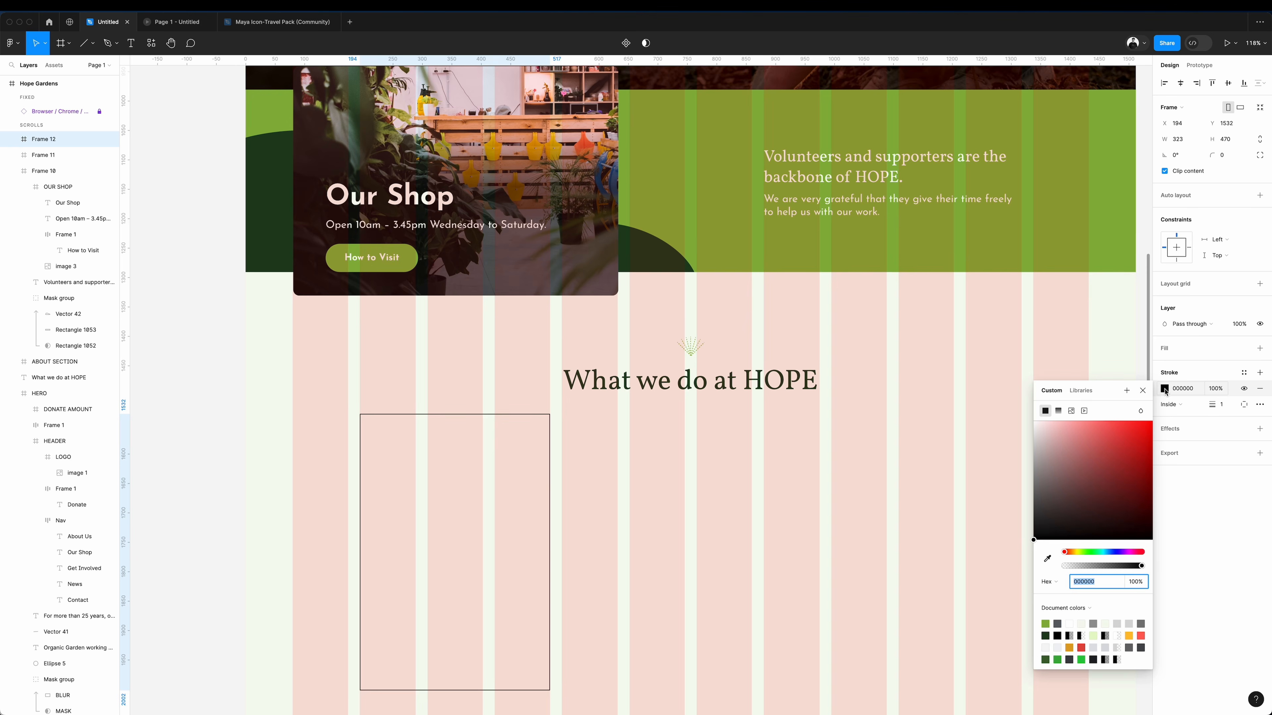
{"action": "left_click", "coordinate": [1048, 559]}
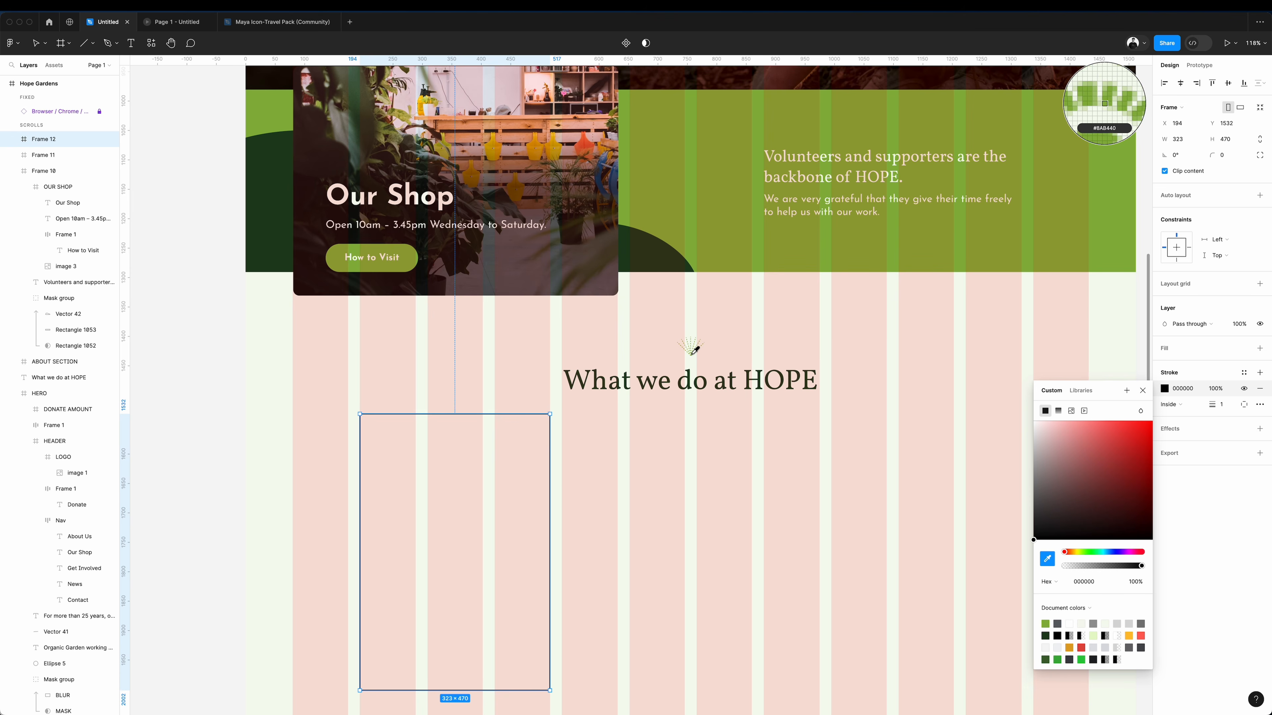
{"action": "left_click", "coordinate": [1115, 216]}
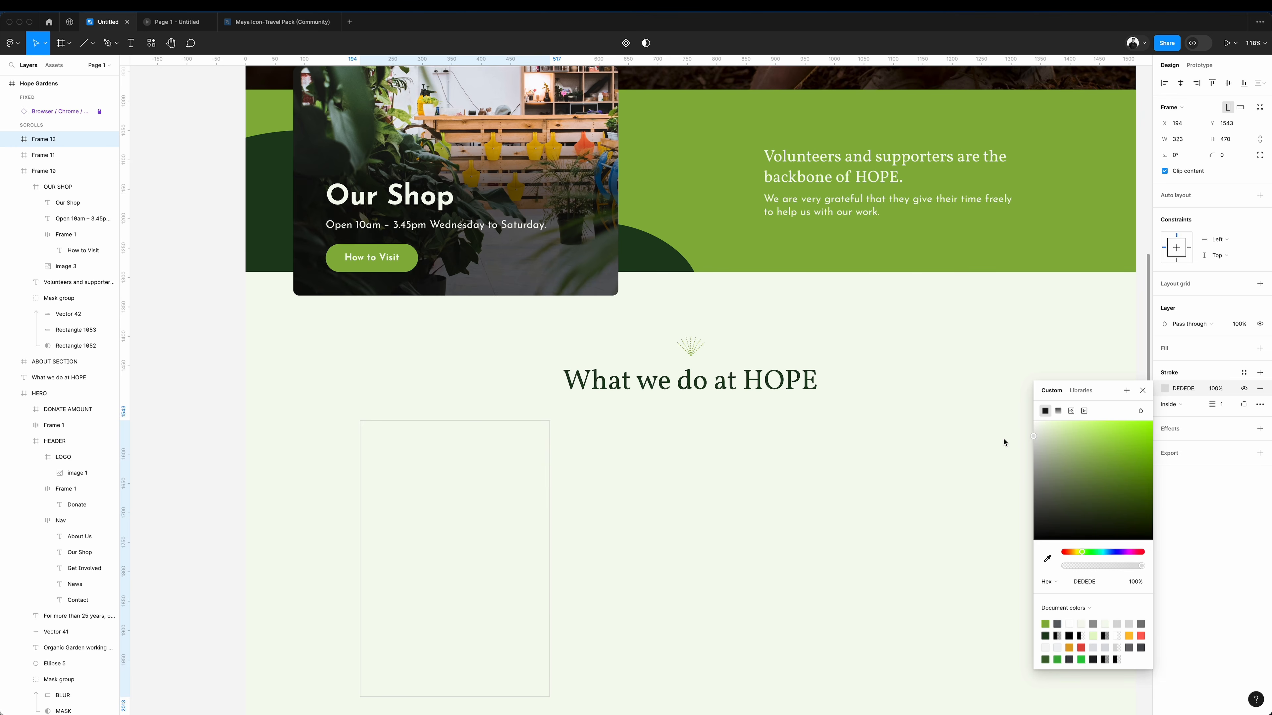
{"action": "left_click", "coordinate": [792, 500]}
Set the card's corner radius to 10 and duplicate it into a row of three evenly spaced cards.
{"action": "left_click", "coordinate": [471, 505]}
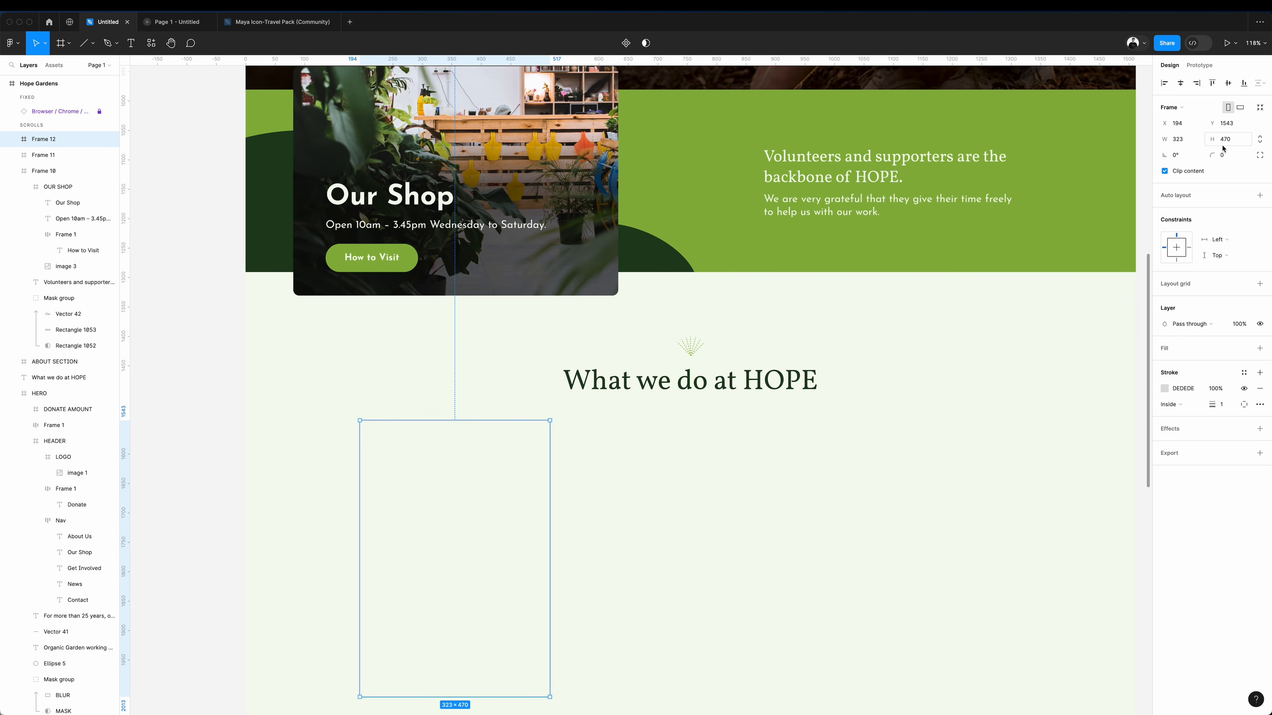
{"action": "type", "text": "10"}
{"action": "left_click_drag", "start_coordinate": [458, 524], "coordinate": [925, 517]}
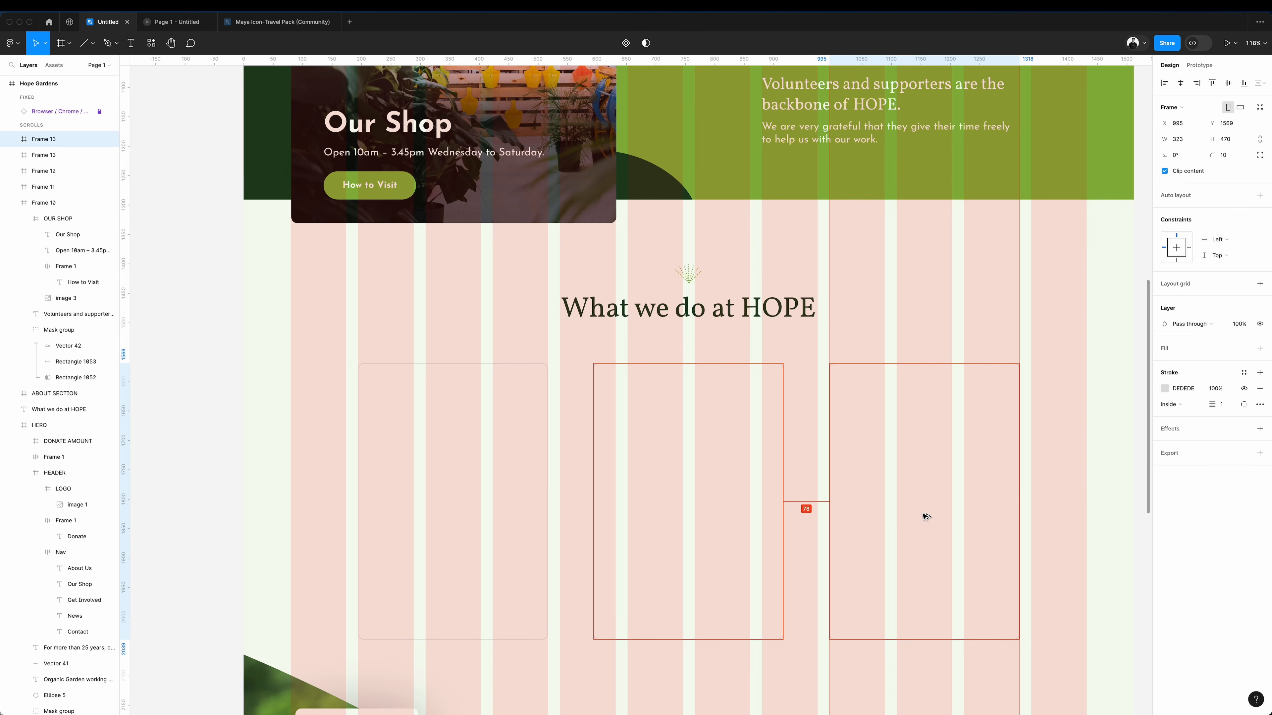
Copy the text style of the "What we do at HOPE" heading onto the "Our Shop" title.
{"action": "scroll", "coordinate": [801, 519], "scroll_direction": "up", "scroll_amount": 5}
{"action": "left_click", "coordinate": [636, 521]}
{"action": "right_click", "coordinate": [636, 521]}
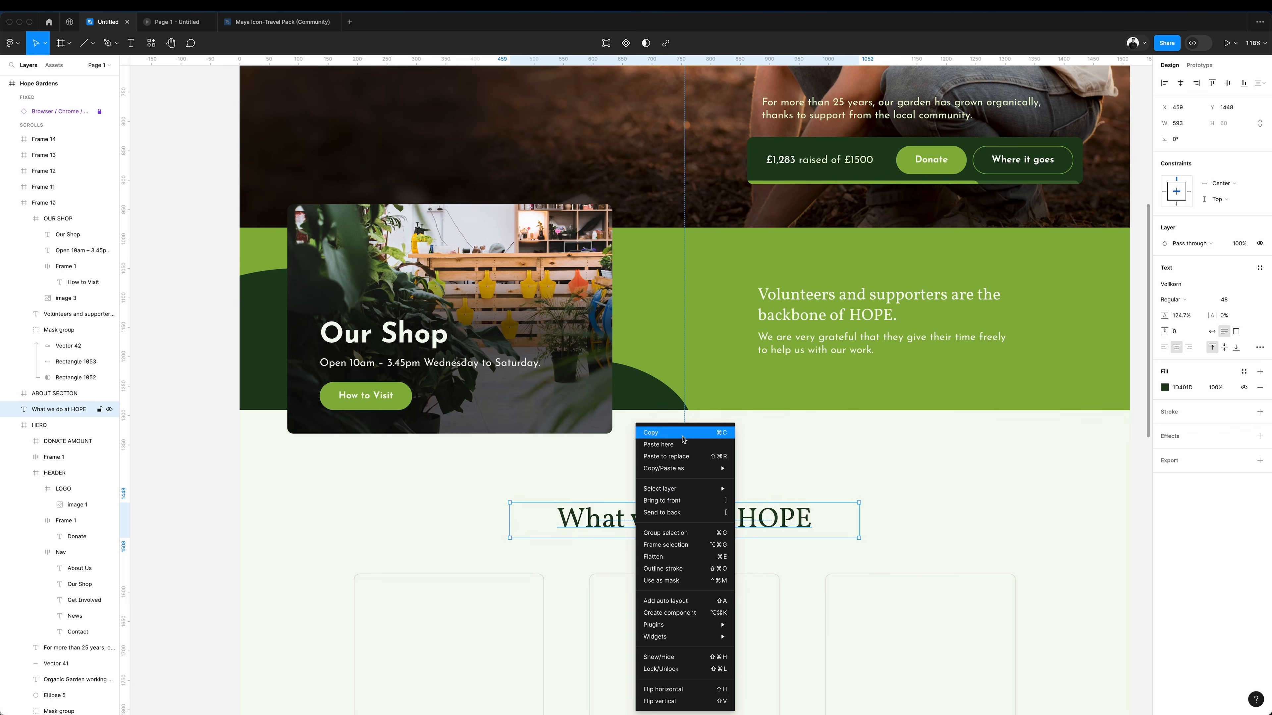
{"action": "mouse_move", "coordinate": [701, 468]}
{"action": "left_click", "coordinate": [781, 525]}
{"action": "left_click", "coordinate": [406, 337]}
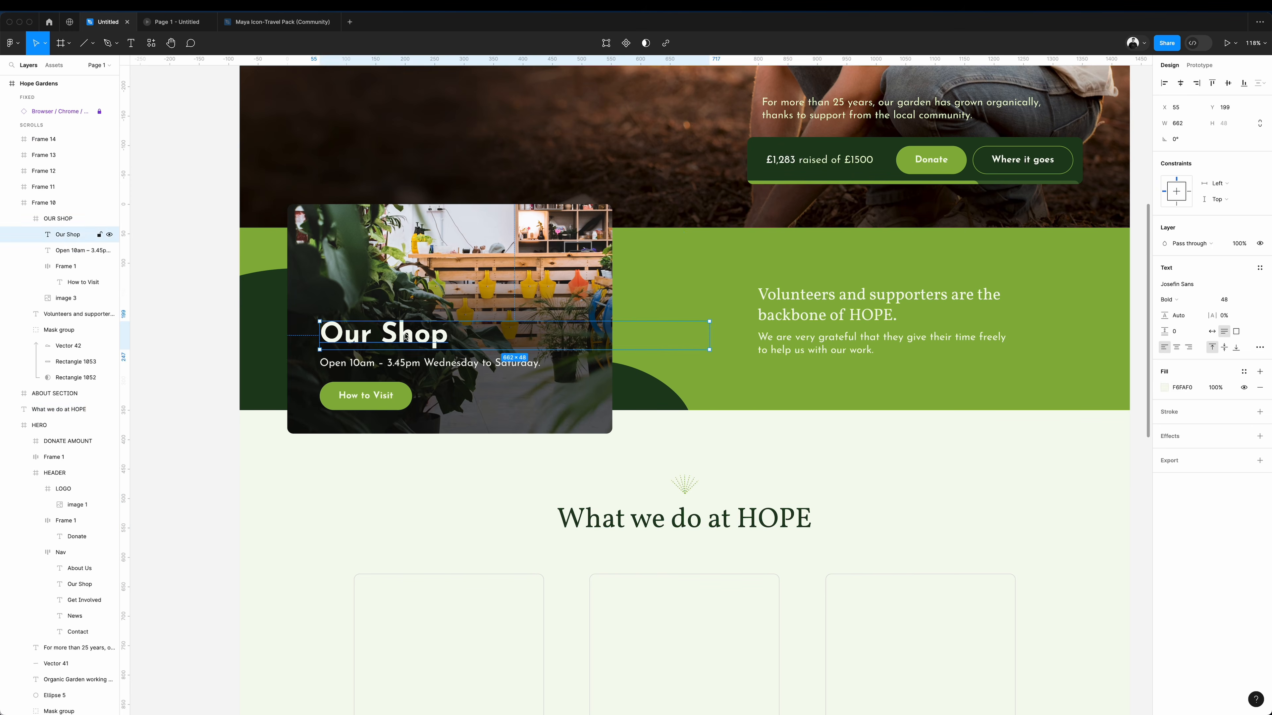
{"action": "right_click", "coordinate": [406, 336]}
{"action": "mouse_move", "coordinate": [460, 386]}
{"action": "left_click", "coordinate": [540, 445]}
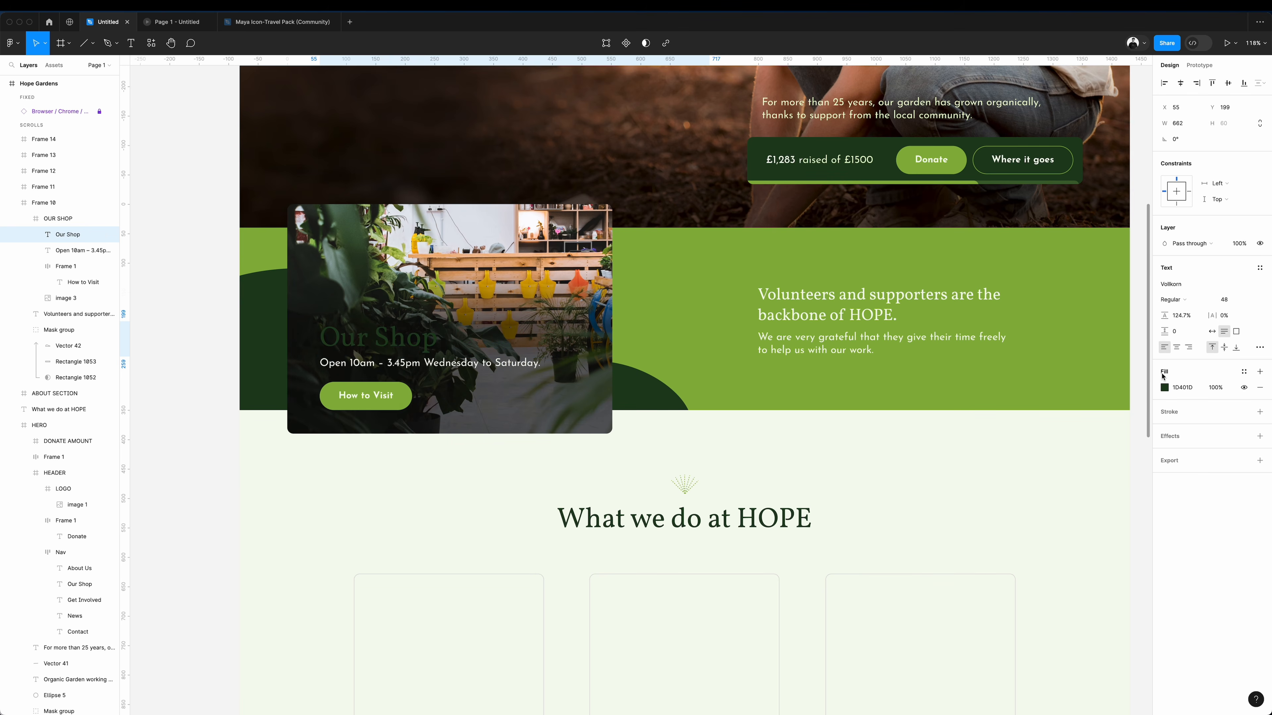
Colour the shop card's title FFFFFF, reduce its size to 28 and change its wording to "Visit Our Shop".
{"action": "left_click", "coordinate": [1164, 387]}
{"action": "type", "text": "FFFFFF"}
{"action": "key", "text": "Return"}
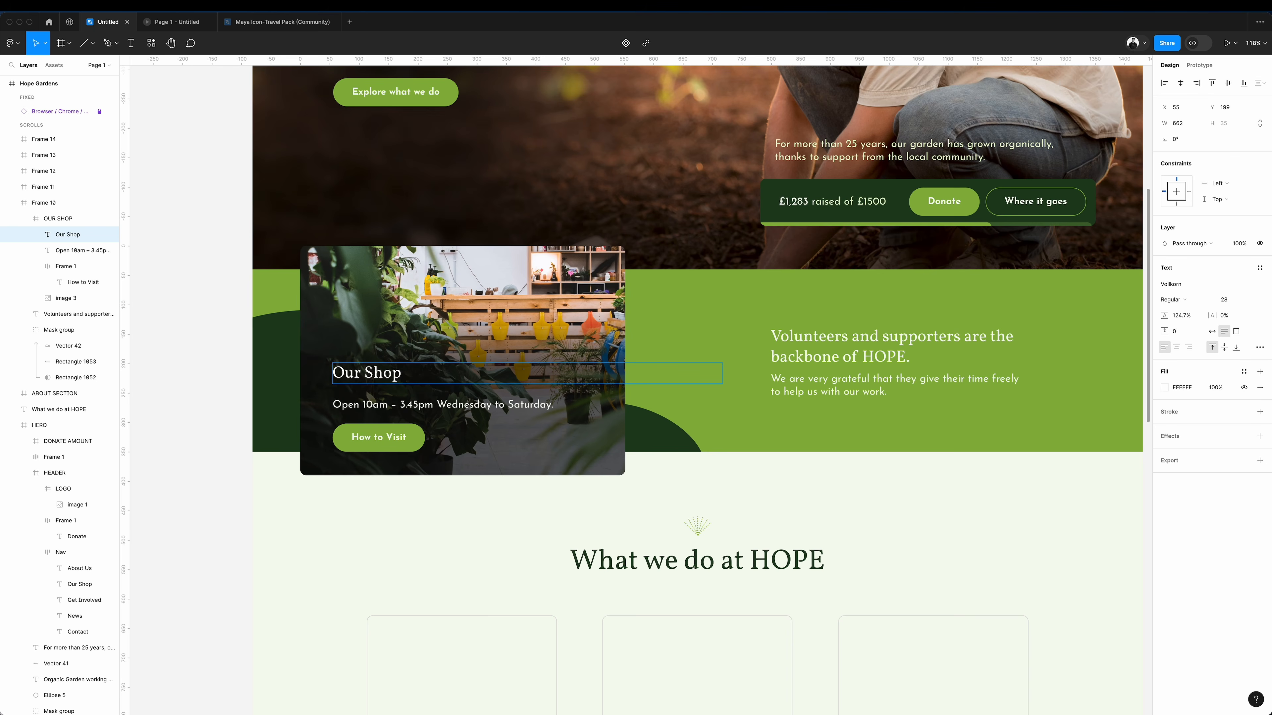
{"action": "type", "text": "Visit"}
{"action": "key", "text": "Escape"}
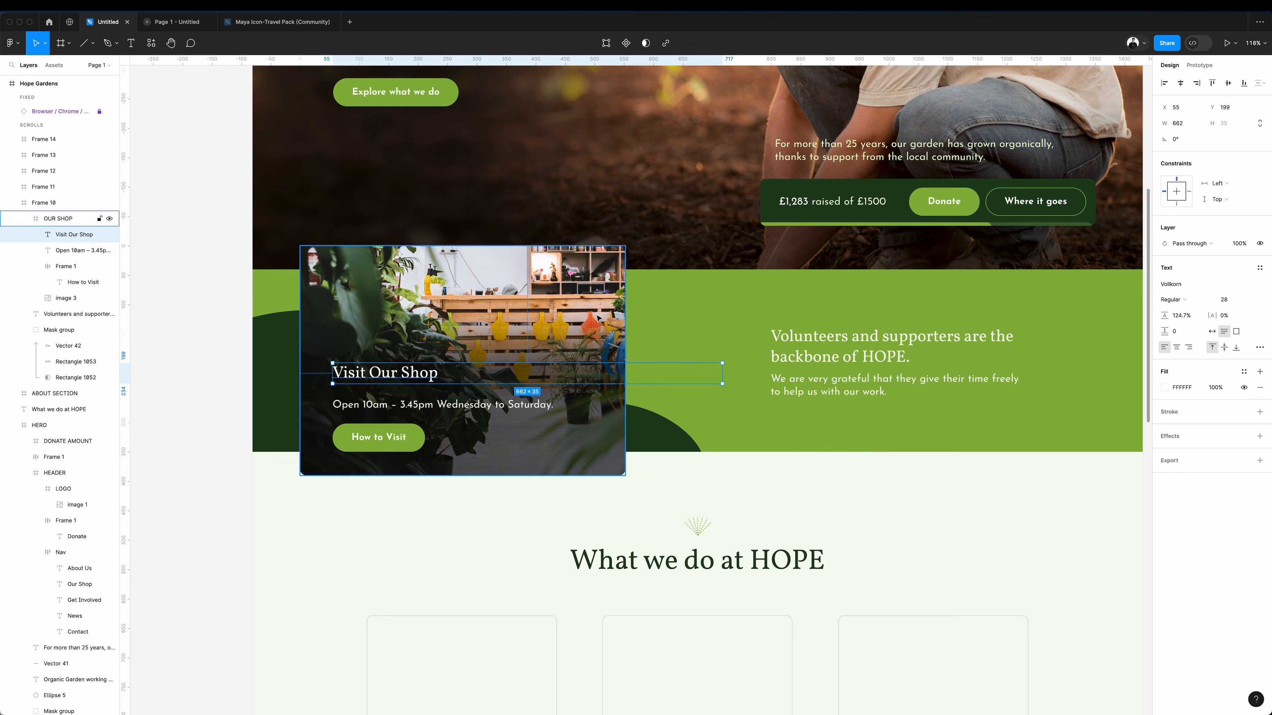
Switch the shop title to auto width, enlarge it to size 40 and position it just above the opening hours.
{"action": "left_click", "coordinate": [1212, 333]}
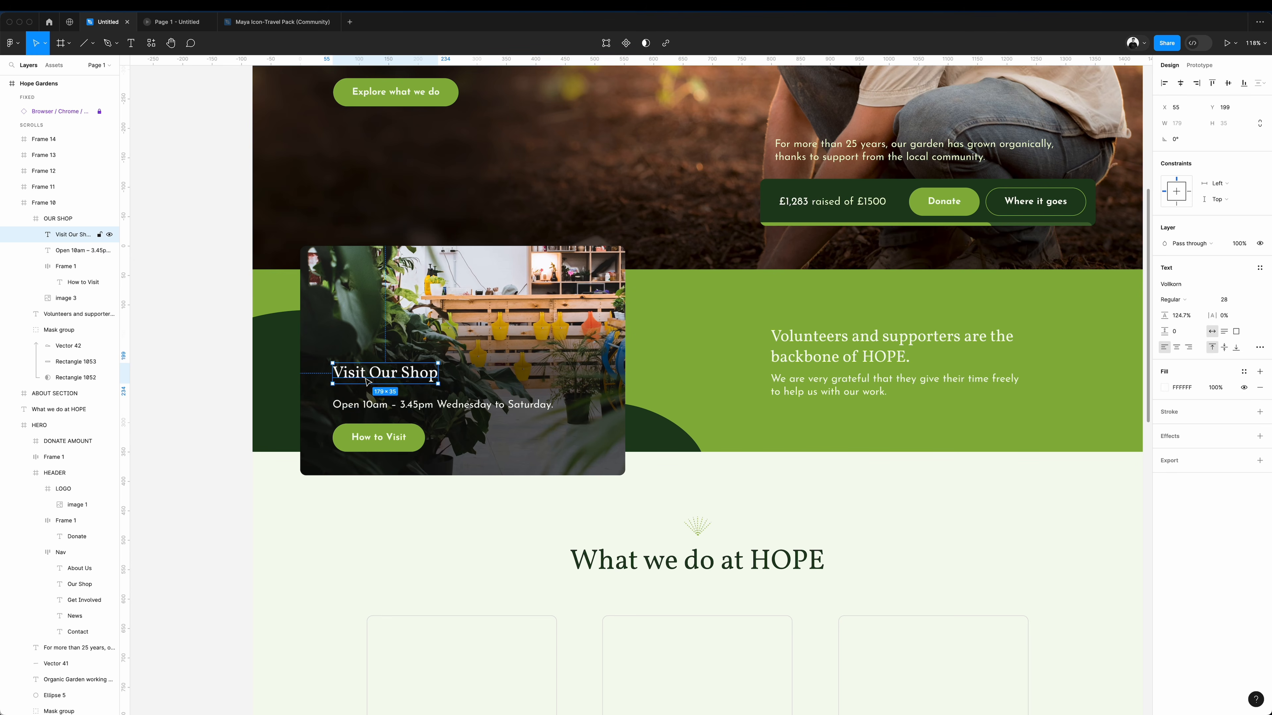
{"action": "left_click_drag", "start_coordinate": [367, 378], "coordinate": [367, 387]}
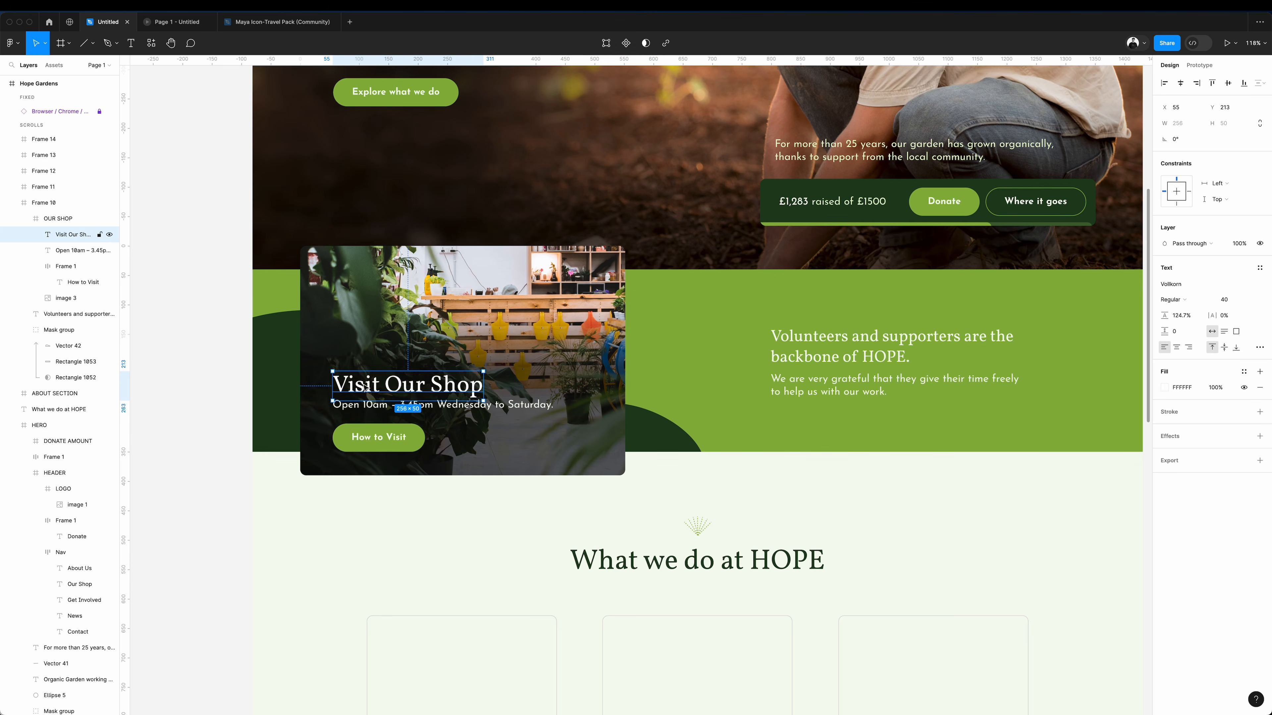
{"action": "left_click_drag", "start_coordinate": [365, 387], "coordinate": [368, 384]}
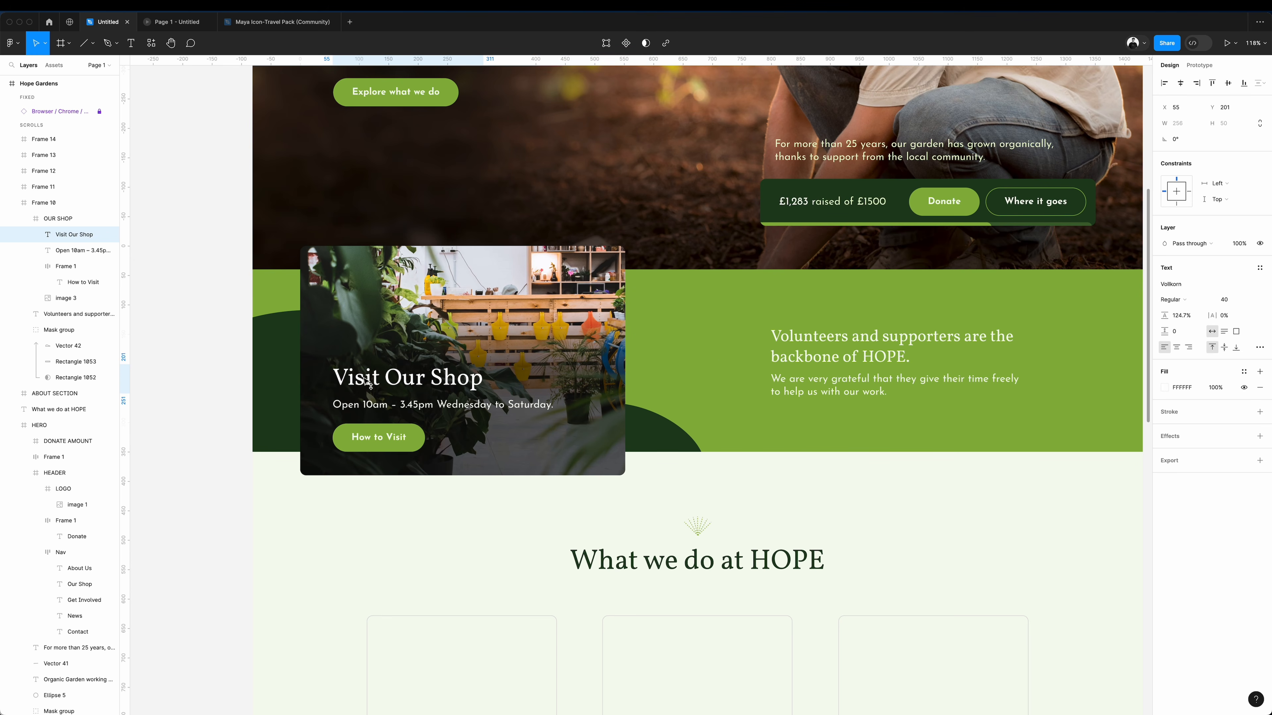
Copy the "Visit Our Shop" title into the lower part of the first card and colour it 1D401D.
{"action": "key", "text": "super+c"}
{"action": "scroll", "coordinate": [373, 388], "scroll_direction": "down", "scroll_amount": 5}
{"action": "left_click", "coordinate": [479, 520]}
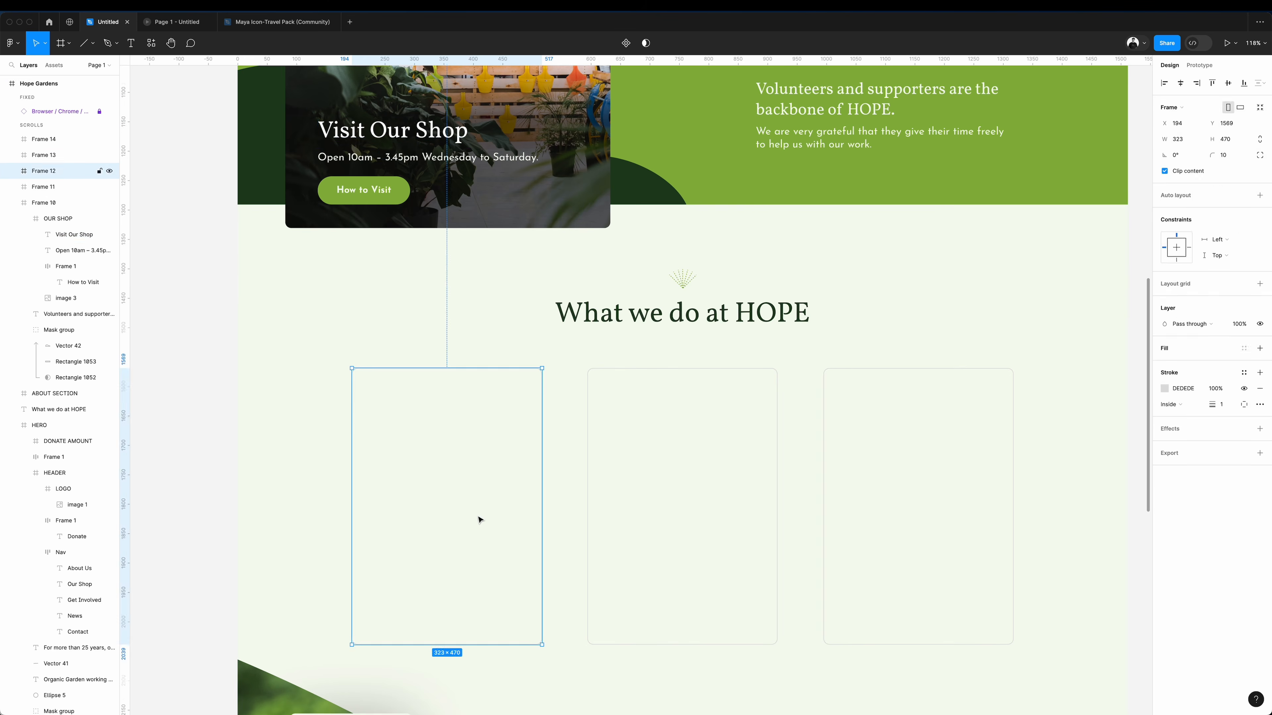
{"action": "key", "text": "super+v"}
{"action": "left_click_drag", "start_coordinate": [471, 507], "coordinate": [454, 605]}
{"action": "left_click", "coordinate": [1165, 388]}
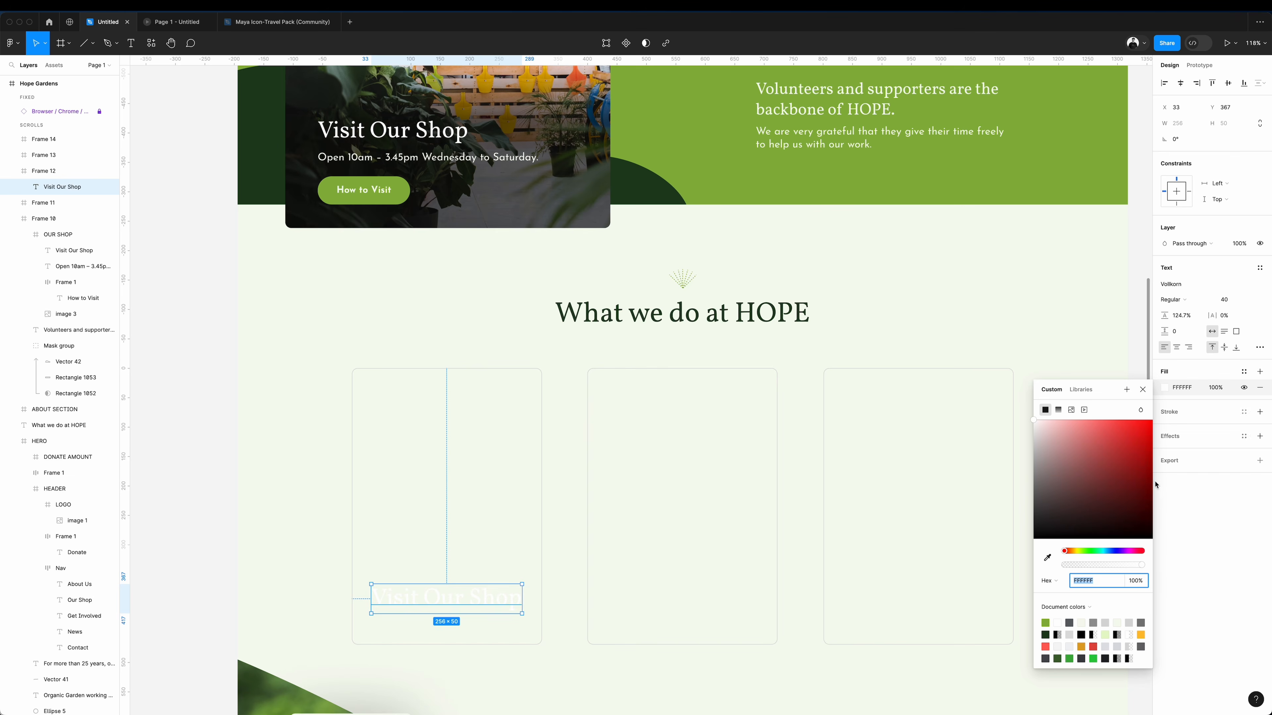
{"action": "left_click", "coordinate": [1047, 558]}
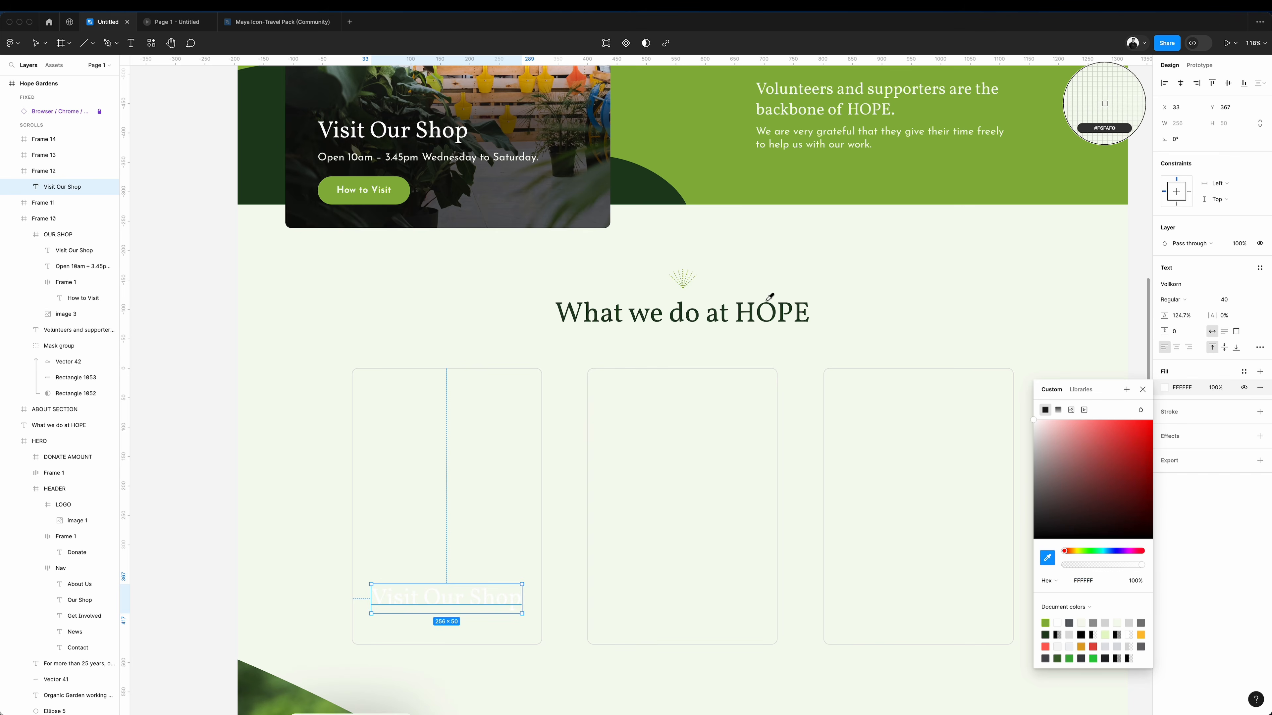
{"action": "left_click", "coordinate": [784, 320]}
Open the Trainees page of the HOPE website in Chrome, and back in Figma retitle the first card "Training" and raise the title.
{"action": "key", "text": "super+Tab"}
{"action": "mouse_move", "coordinate": [425, 267]}
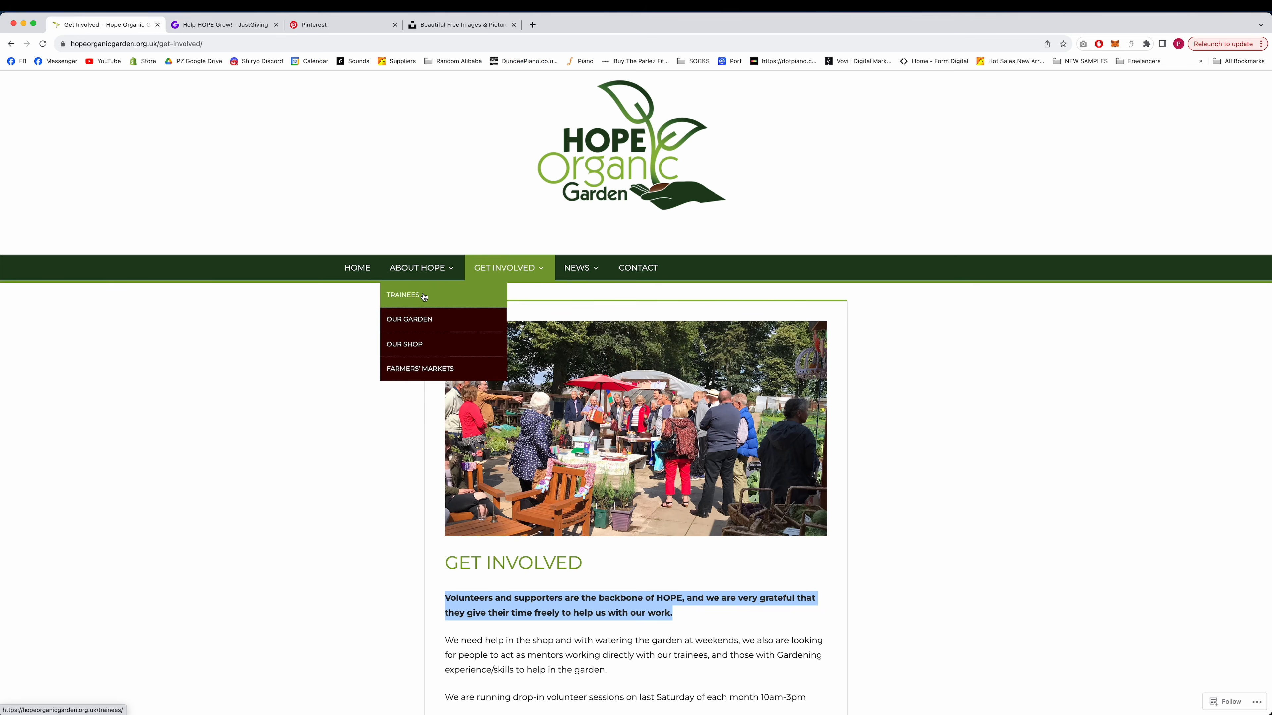
{"action": "left_click", "coordinate": [424, 295]}
{"action": "key", "text": "super+Tab"}
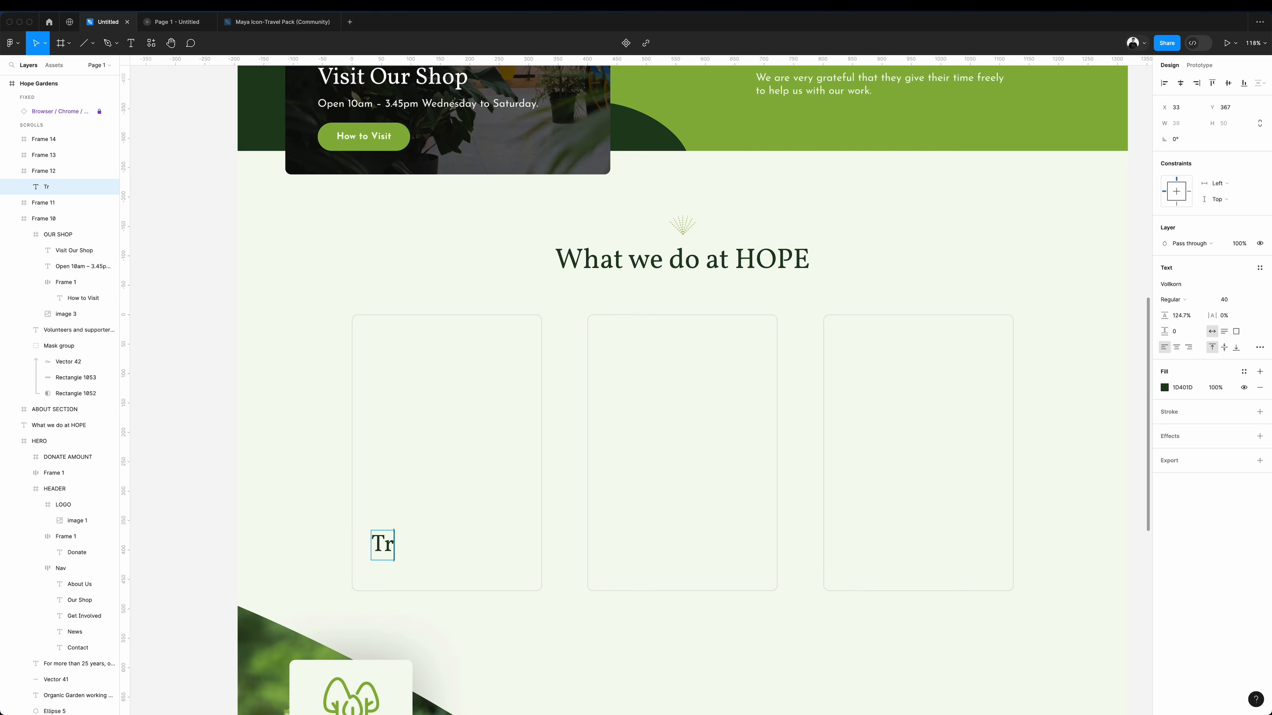
{"action": "key", "text": "Escape"}
{"action": "left_click_drag", "start_coordinate": [424, 550], "coordinate": [425, 522]}
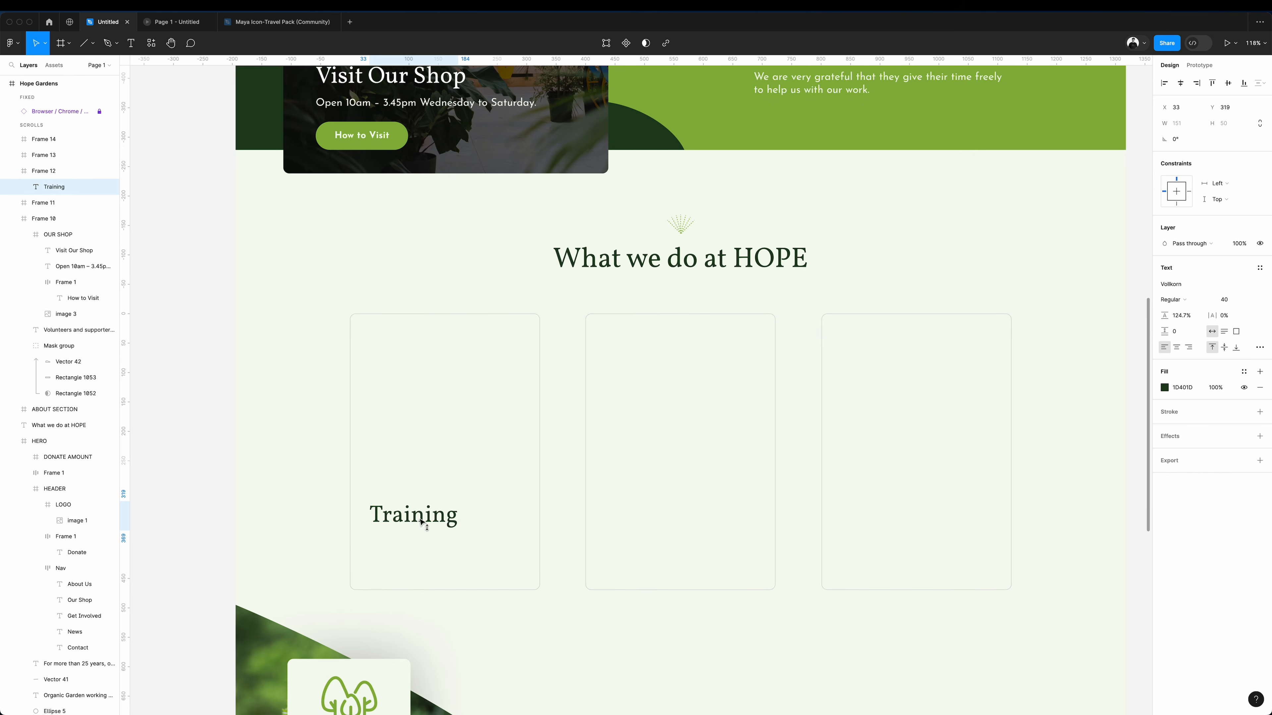
Copy the hero's "For more than 25 years" paragraph into the first card, fitted below the Training title.
{"action": "scroll", "coordinate": [677, 276], "scroll_direction": "up", "scroll_amount": 3}
{"action": "scroll", "coordinate": [677, 276], "scroll_direction": "up", "scroll_amount": 5}
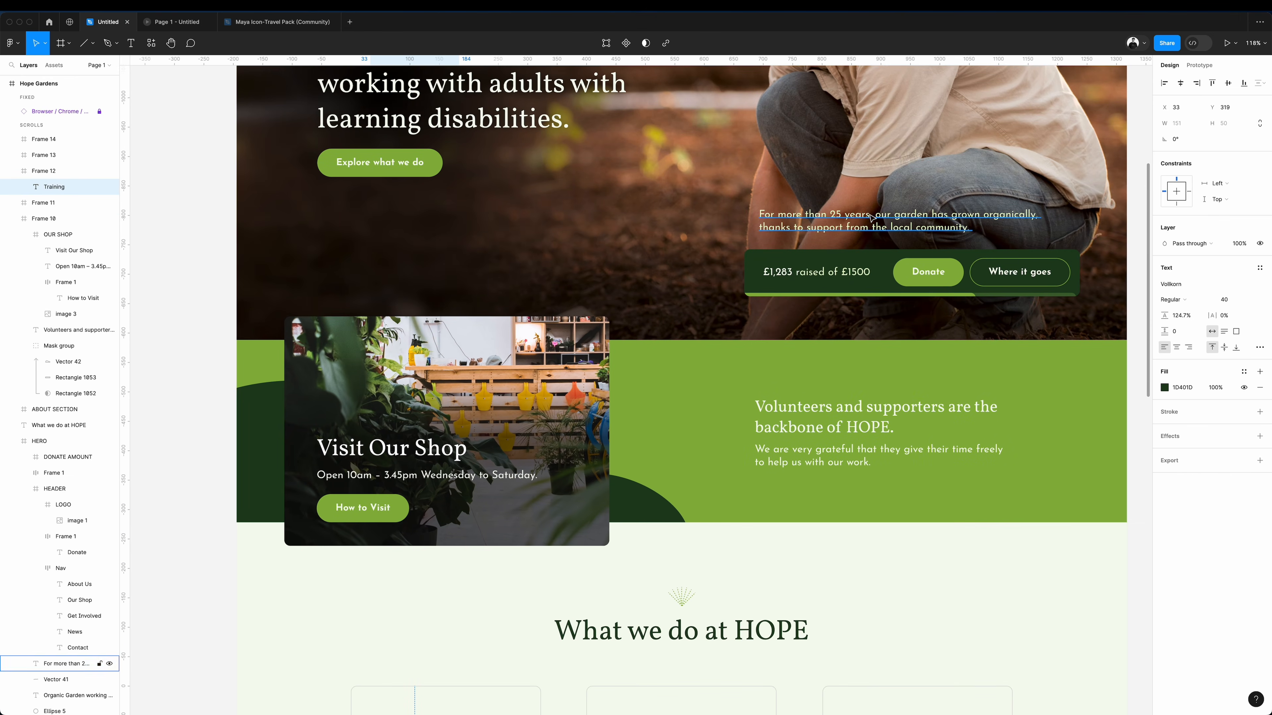
{"action": "left_click", "coordinate": [845, 227]}
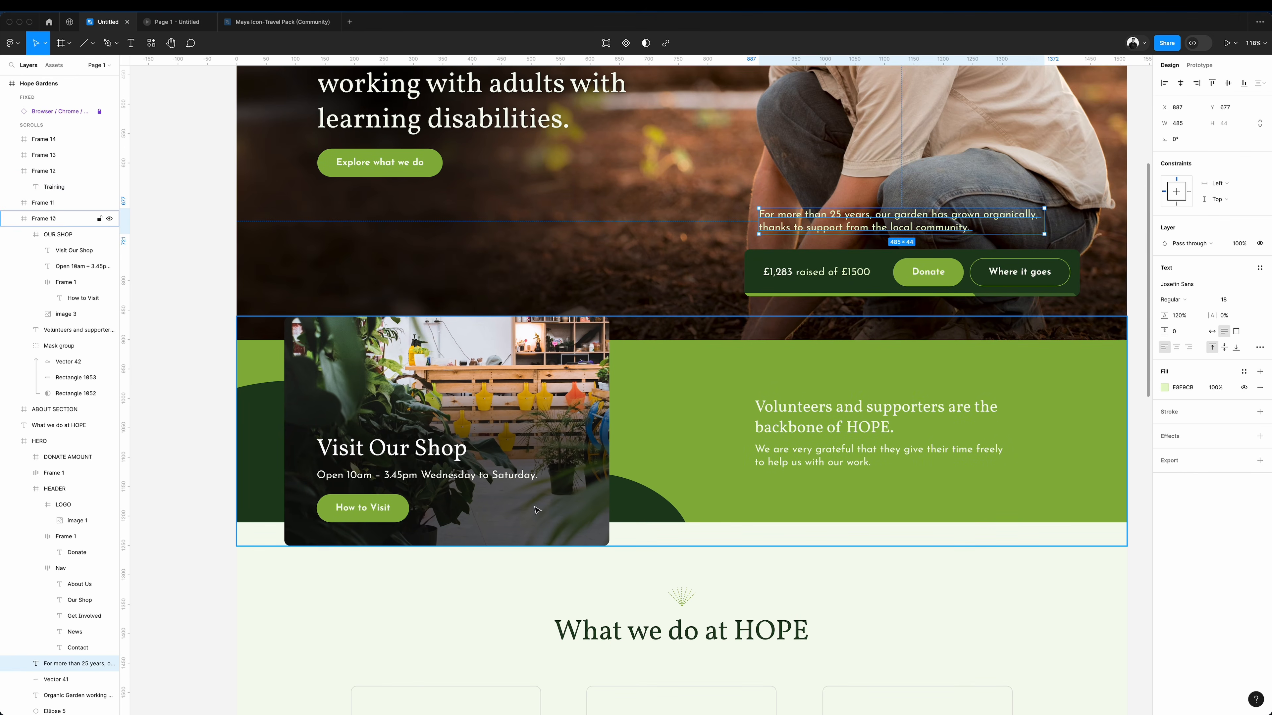
{"action": "scroll", "coordinate": [536, 511], "scroll_direction": "down", "scroll_amount": 6}
{"action": "key", "text": "ctrl+c"}
{"action": "left_click", "coordinate": [502, 505]}
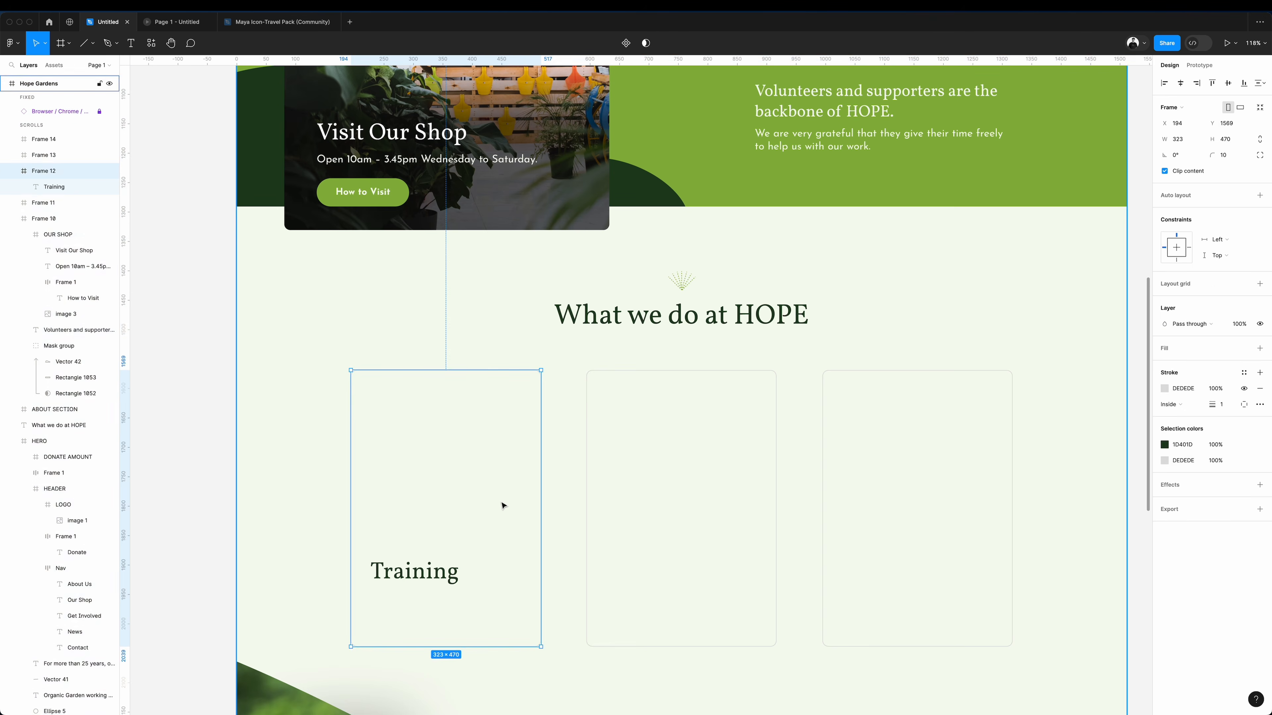
{"action": "key", "text": "ctrl+v"}
{"action": "left_click_drag", "start_coordinate": [521, 388], "coordinate": [526, 629]}
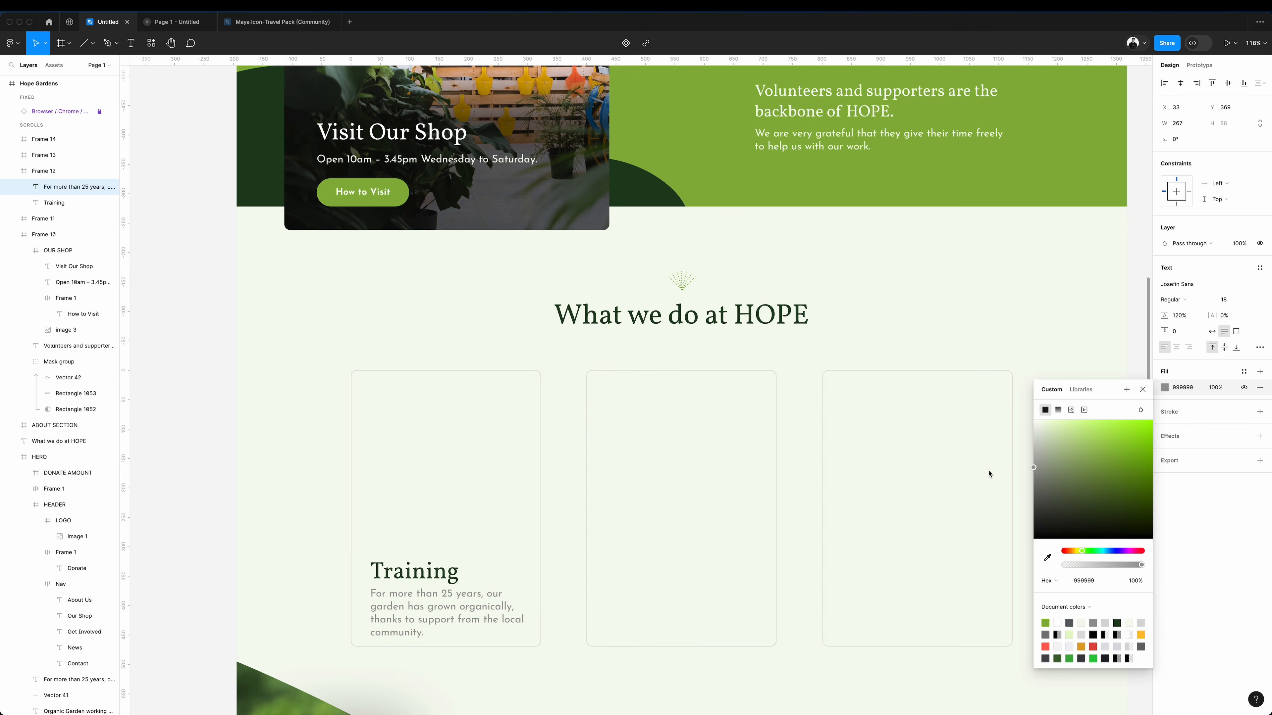
Reword the card's paragraph as "Working with adults with learning difficulties" in size 14, and move the Training title to the card's upper area.
{"action": "type", "text": "difficulties"}
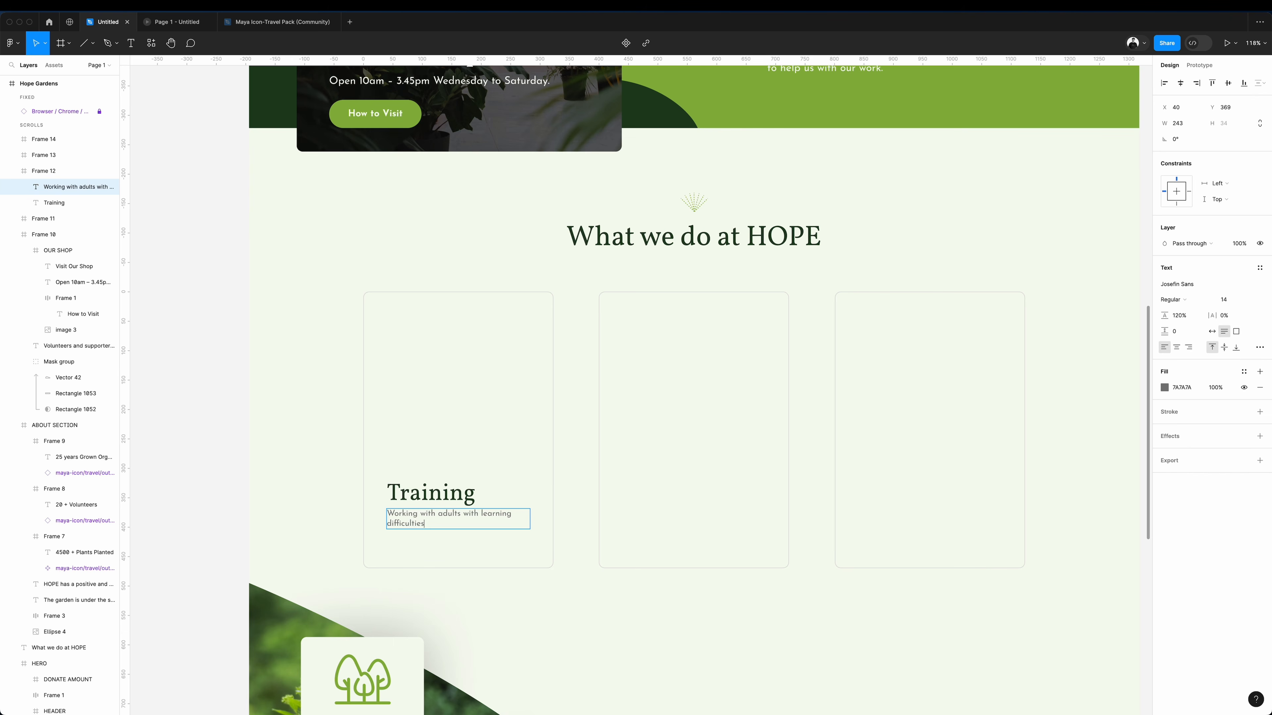
{"action": "left_click_drag", "start_coordinate": [443, 500], "coordinate": [443, 335]}
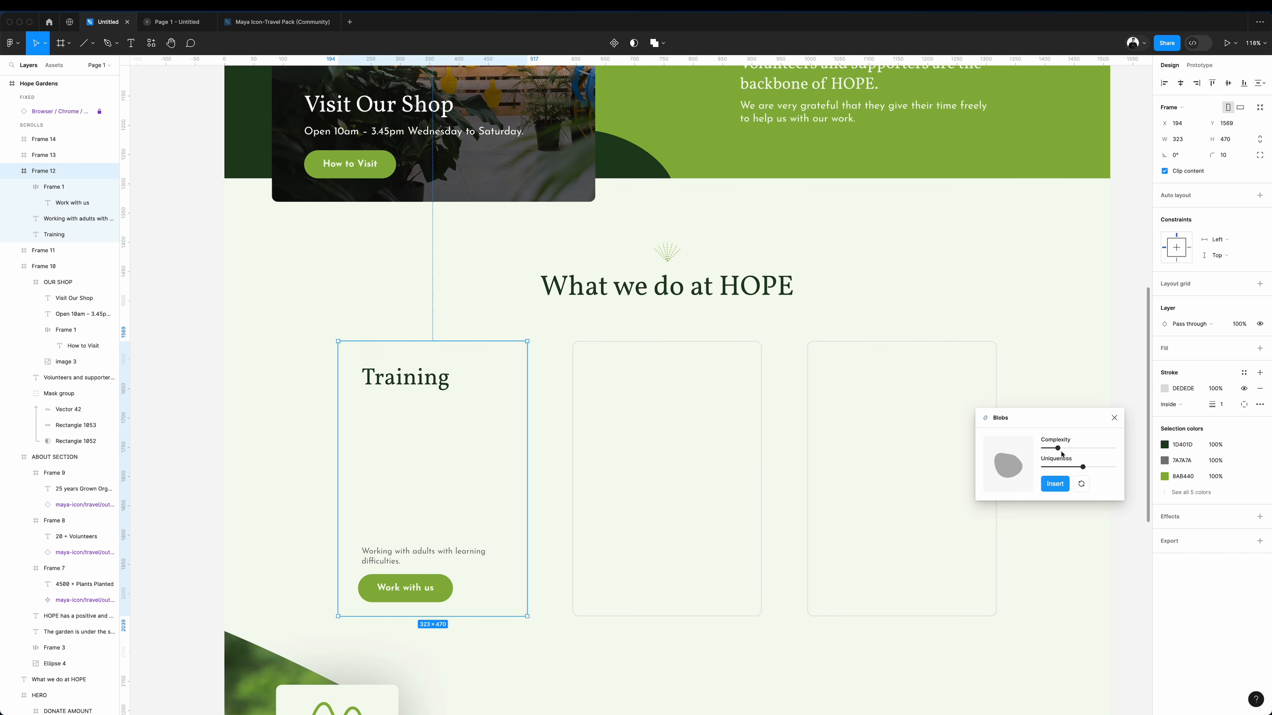
Insert a blob shape with the Blobs plugin, move the Training title back above the description, and offset a blob copy in the card.
{"action": "left_click", "coordinate": [1057, 486]}
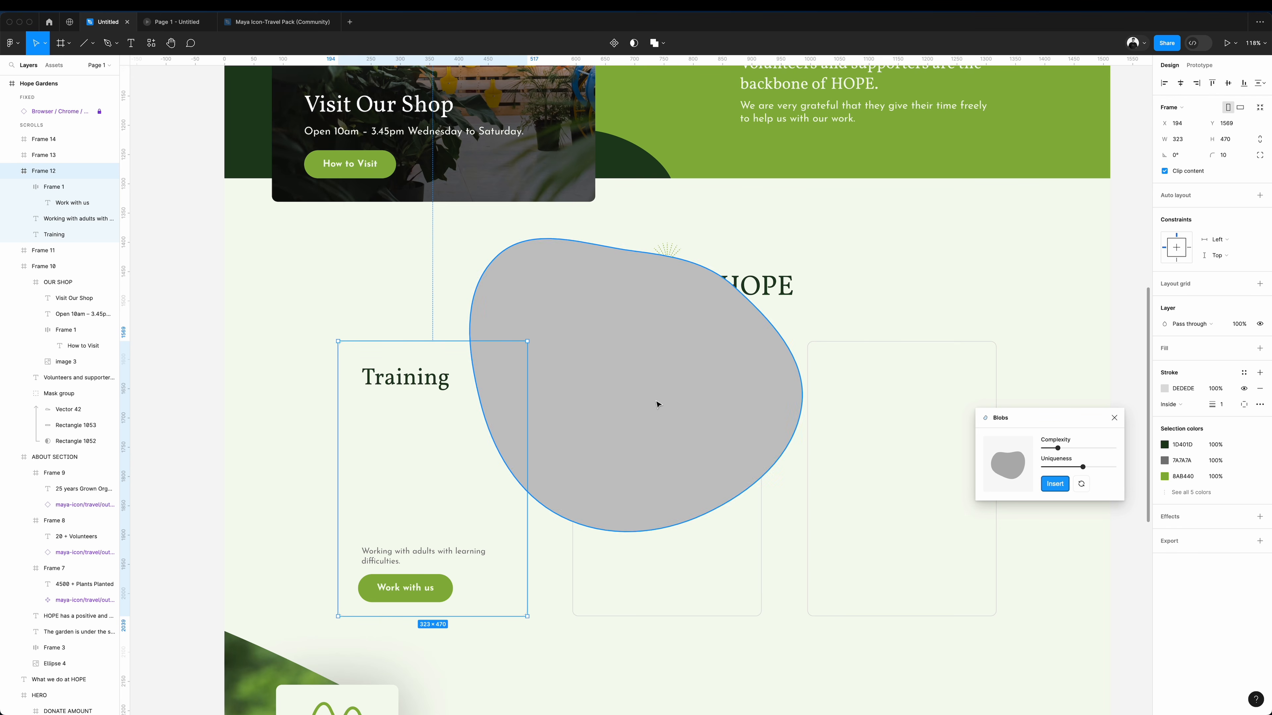
{"action": "left_click_drag", "start_coordinate": [364, 387], "coordinate": [362, 534]}
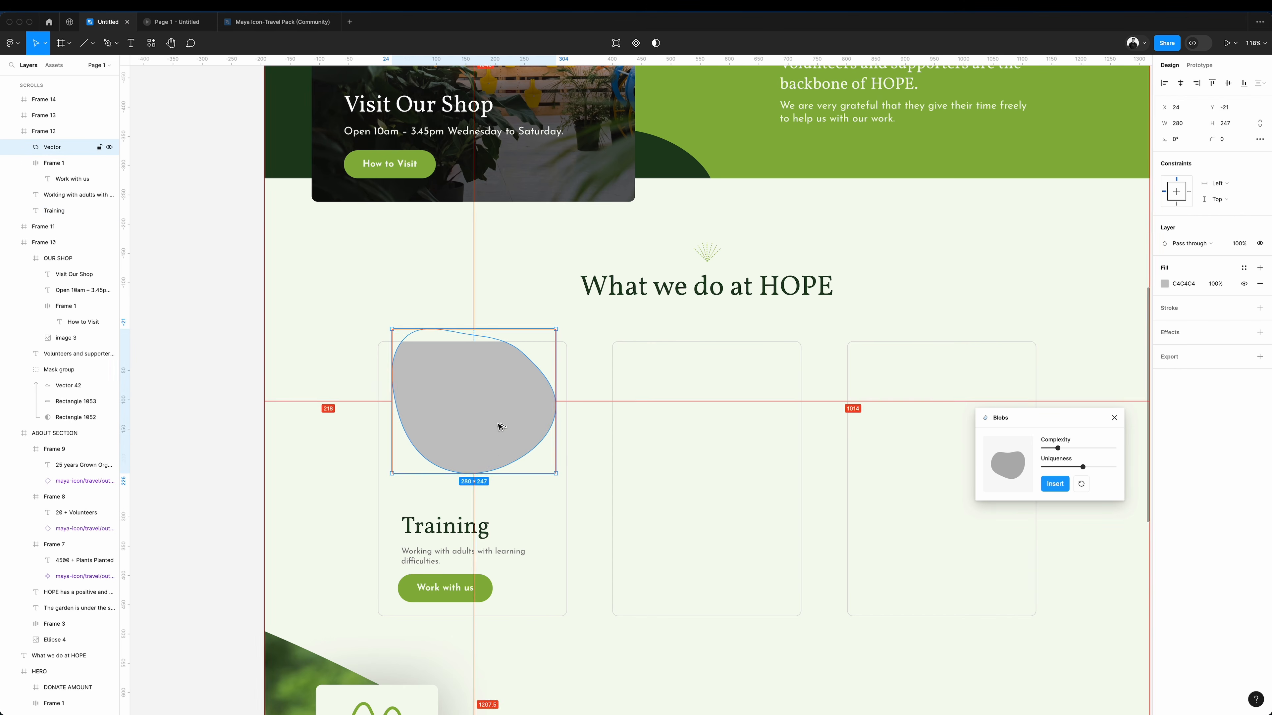
{"action": "left_click_drag", "start_coordinate": [496, 425], "coordinate": [480, 458]}
Fill one of the card's two blobs with the band's green 8AB440 and arrange it behind the grey blob.
{"action": "left_click", "coordinate": [1164, 283]}
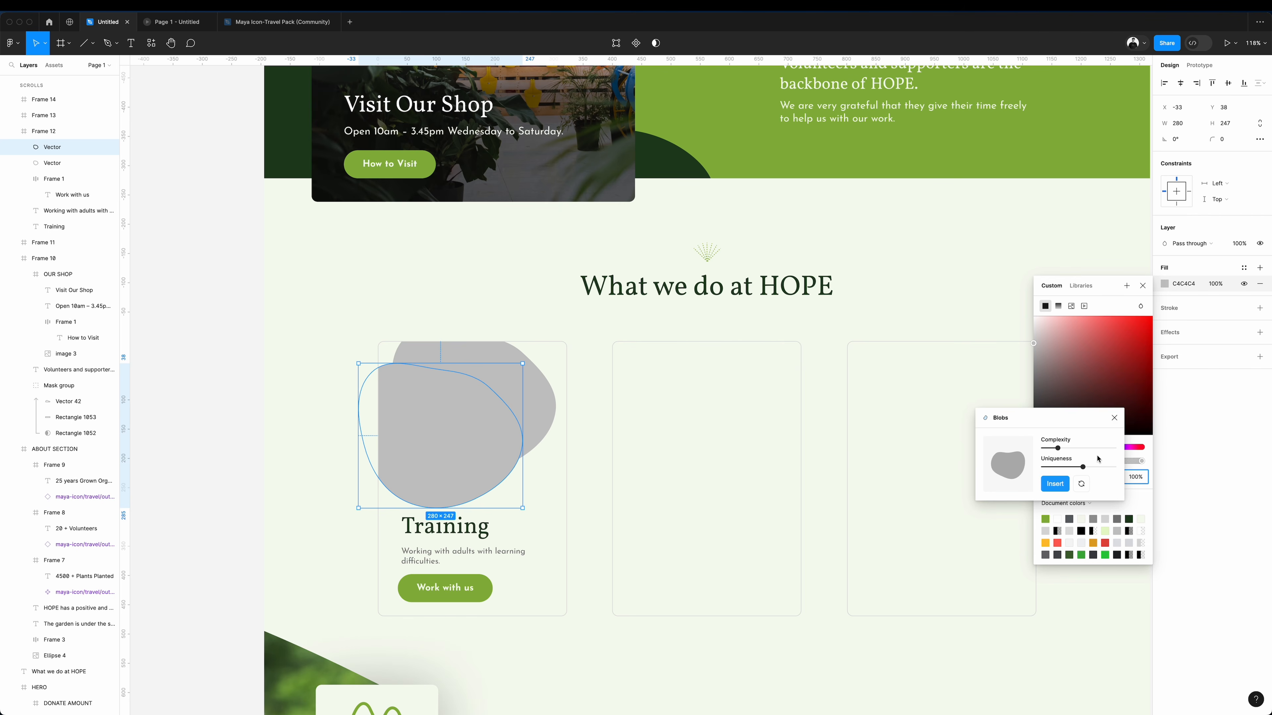
{"action": "left_click", "coordinate": [1114, 419]}
{"action": "left_click", "coordinate": [1045, 453]}
{"action": "left_click", "coordinate": [954, 159]}
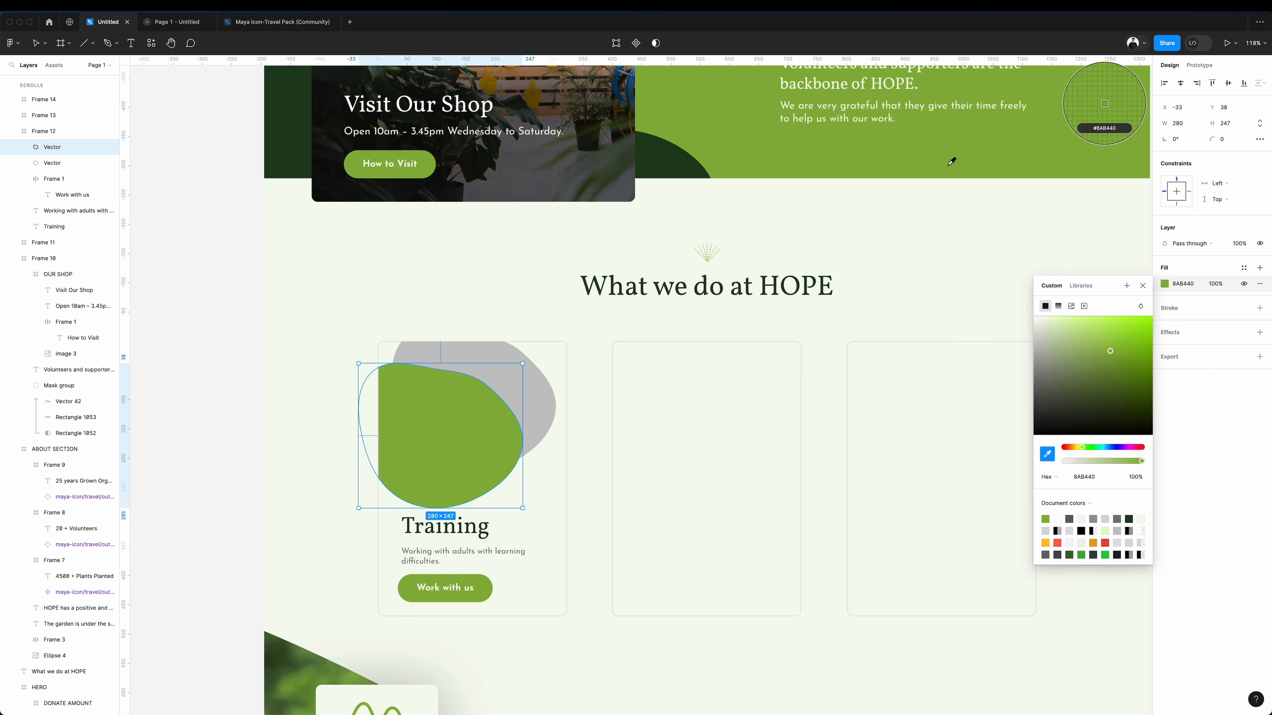
{"action": "left_click", "coordinate": [921, 259]}
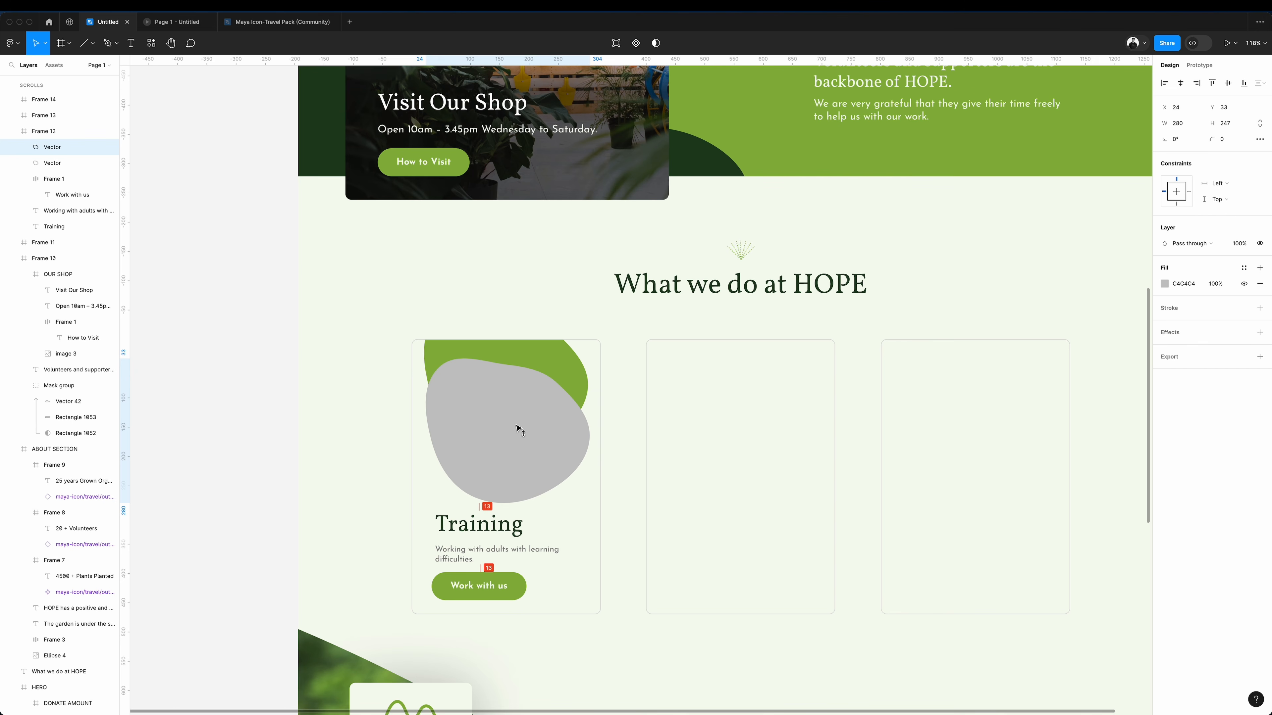
{"action": "left_click_drag", "start_coordinate": [518, 429], "coordinate": [519, 426]}
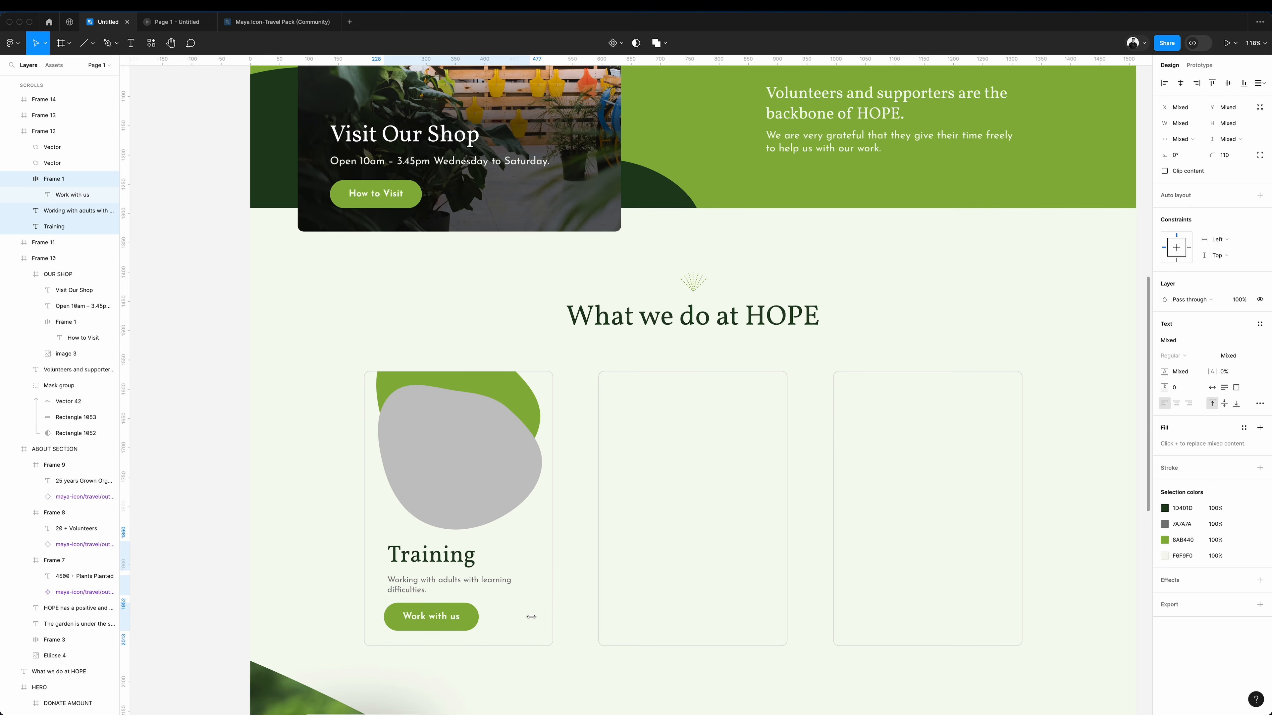
Nudge the Training title, description and "Work with us" button slightly upwards together.
{"action": "key", "text": "Up"}
{"action": "key", "text": "Up"}
{"action": "key", "text": "Up"}
{"action": "key", "text": "Up"}
{"action": "key", "text": "Up"}
{"action": "key", "text": "Up"}
{"action": "key", "text": "shift+Up"}
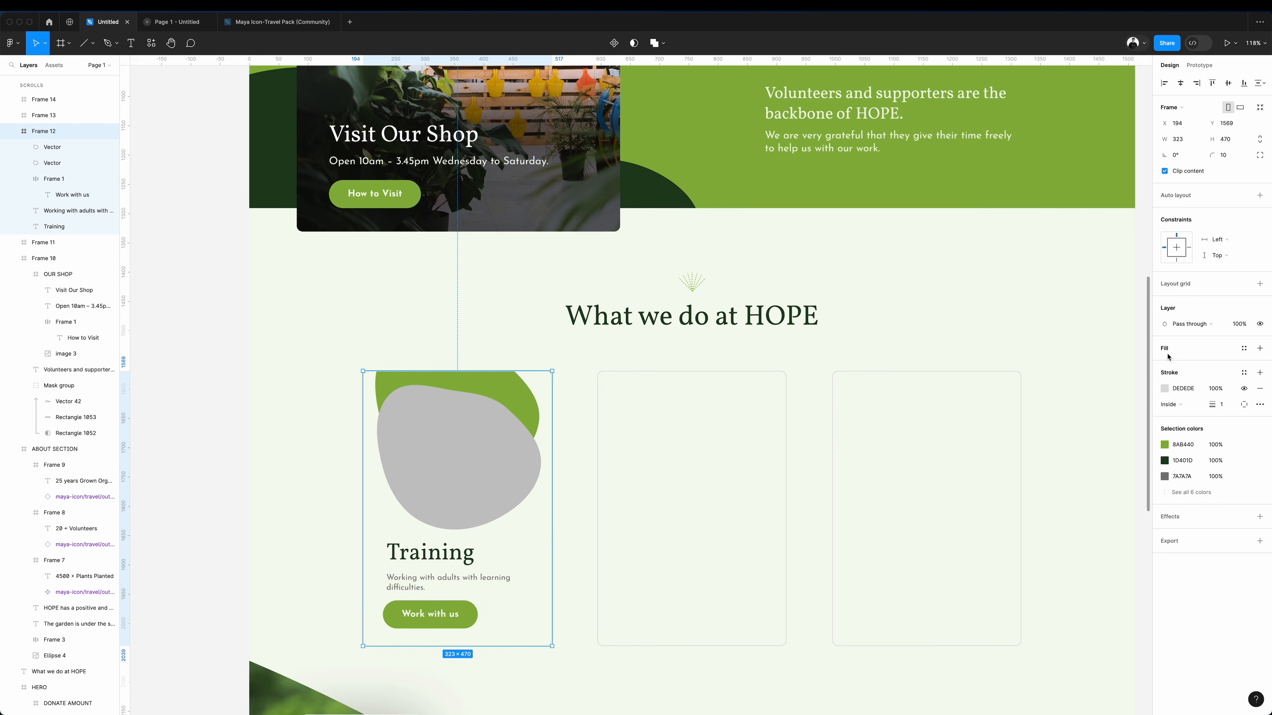
Add a fill to the Training card using the dark green 1D401D sampled from the hill shape.
{"action": "left_click", "coordinate": [1260, 348]}
{"action": "left_click", "coordinate": [1164, 365]}
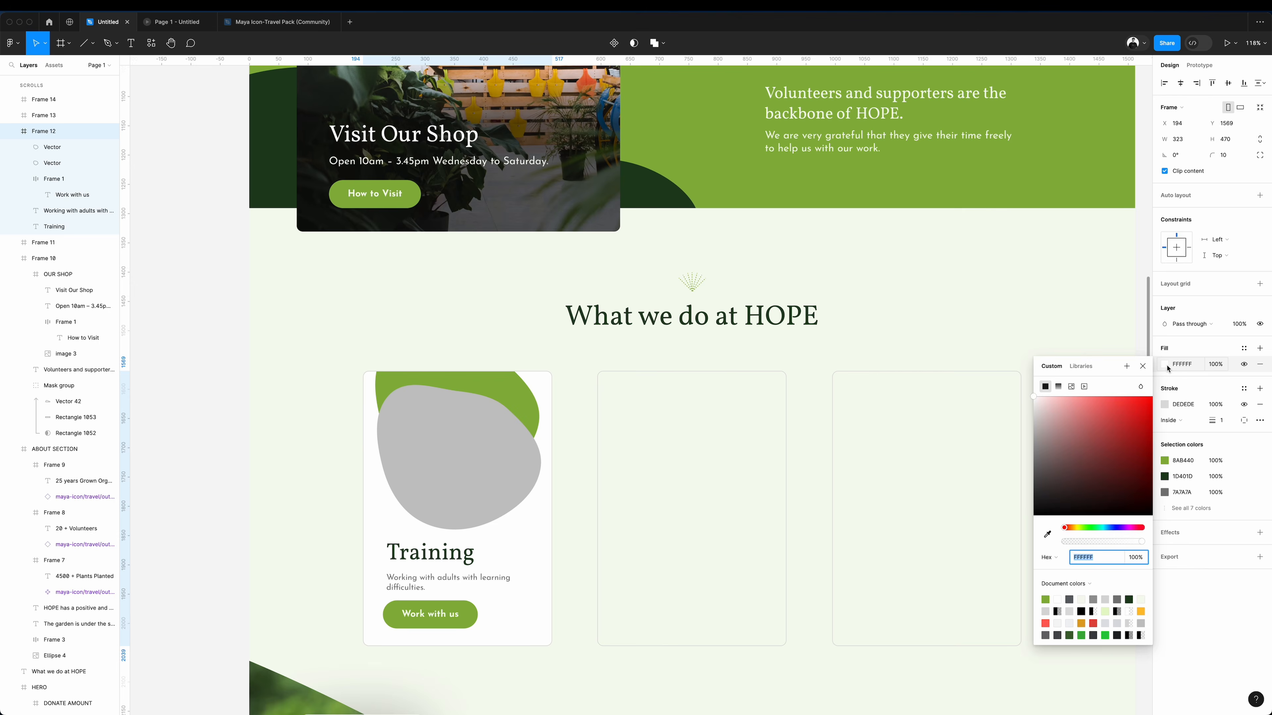
{"action": "left_click", "coordinate": [1047, 535]}
{"action": "left_click", "coordinate": [655, 195]}
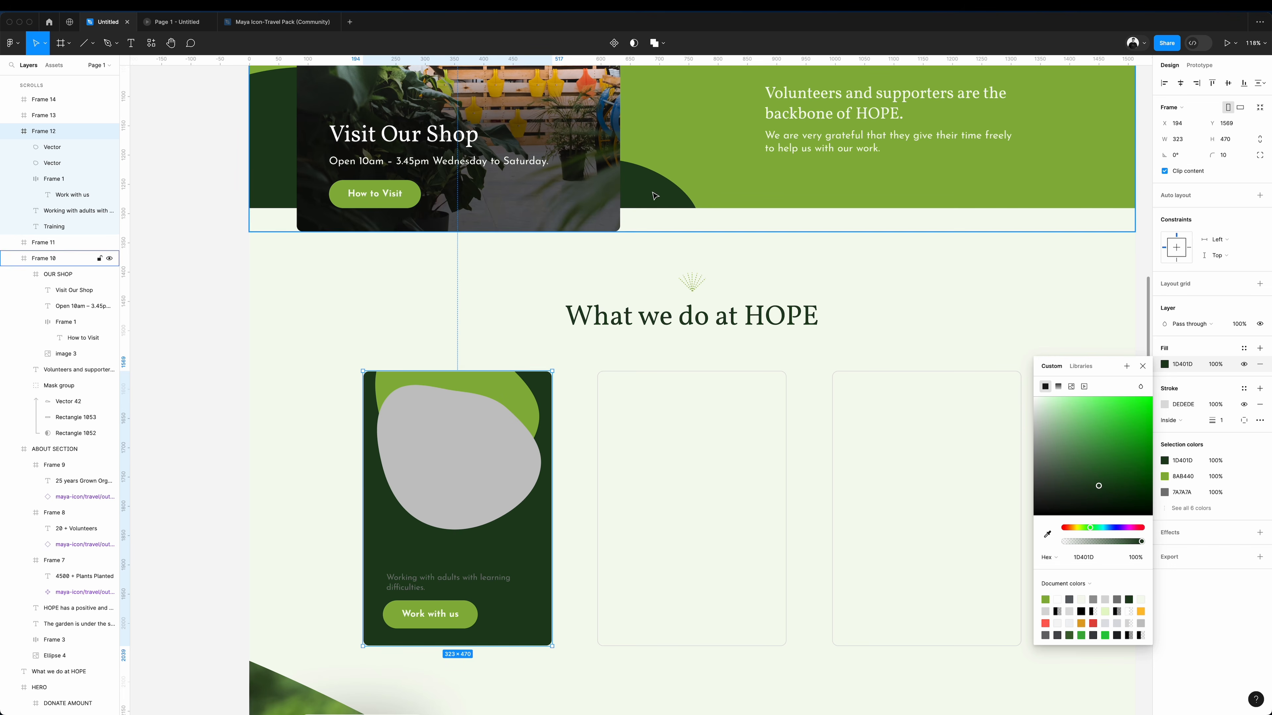
Undo the Training card's dark fill and fill its grey blob with the trainees photo copied from the charity's Trainees web page.
{"action": "key", "text": "Escape"}
{"action": "key", "text": "Escape"}
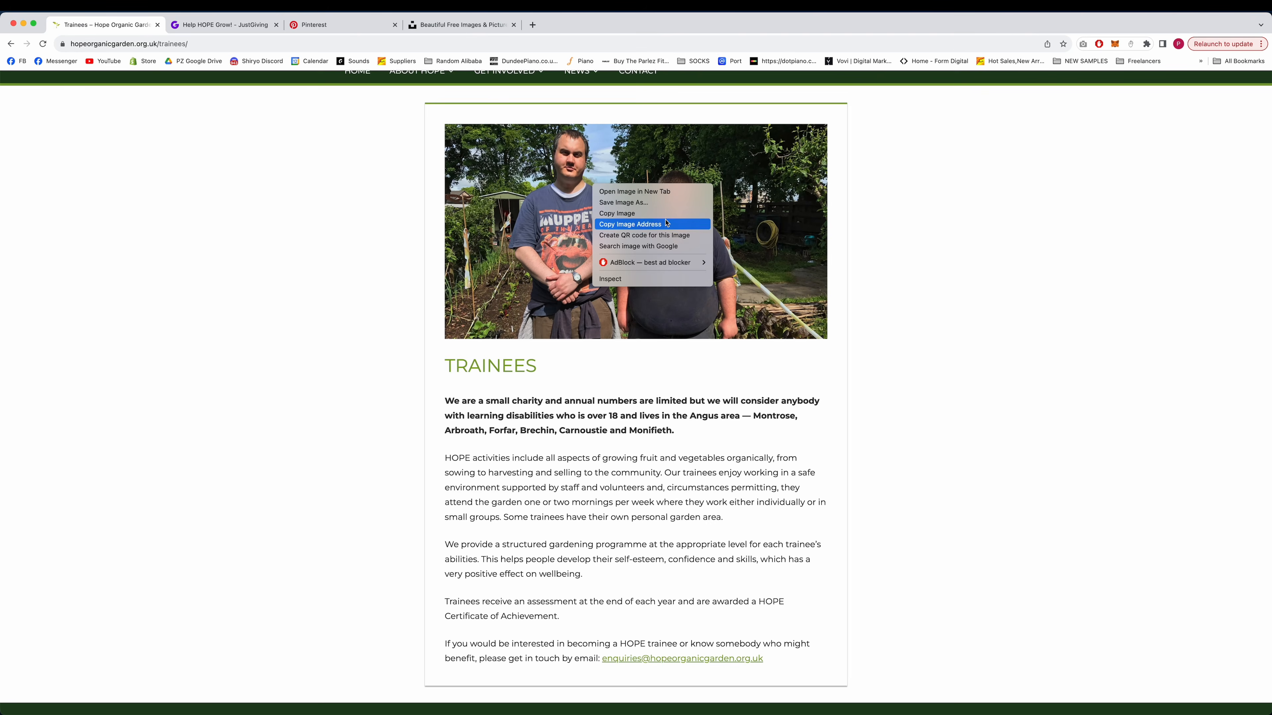
{"action": "left_click", "coordinate": [651, 211]}
{"action": "left_click", "coordinate": [686, 706]}
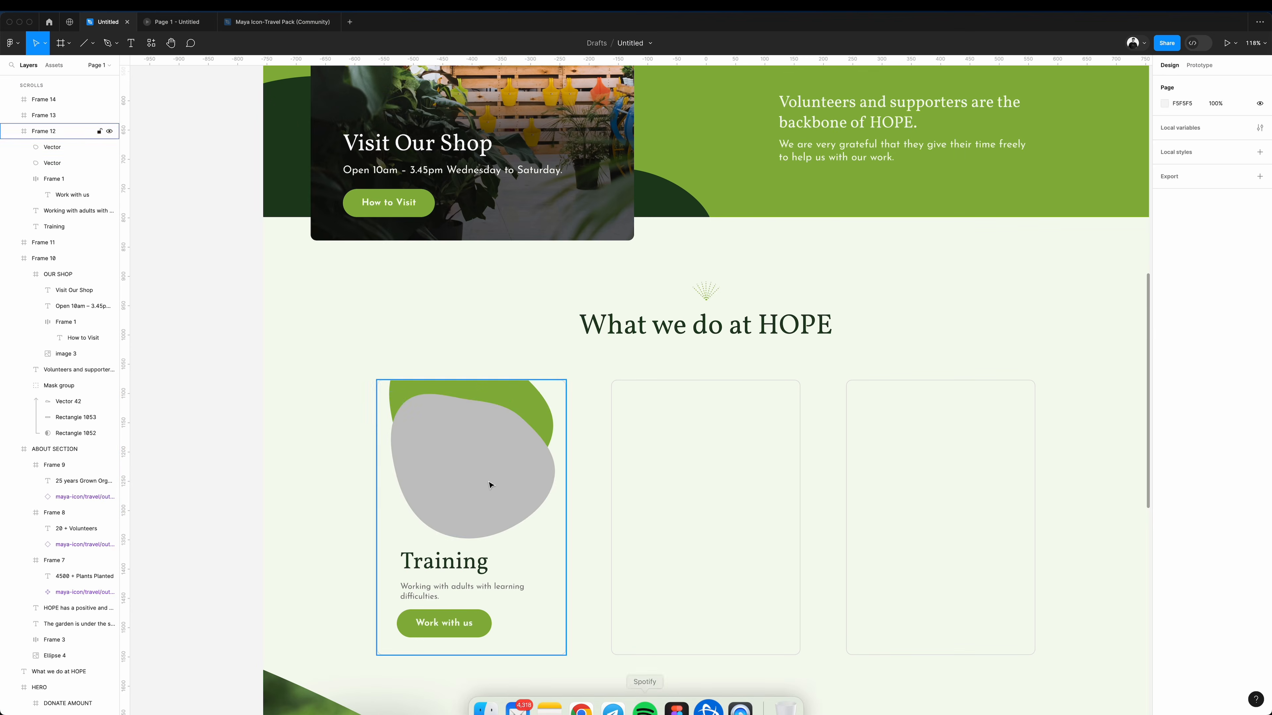
{"action": "left_click", "coordinate": [443, 480]}
{"action": "key", "text": "cmd+v"}
{"action": "left_click", "coordinate": [515, 355]}
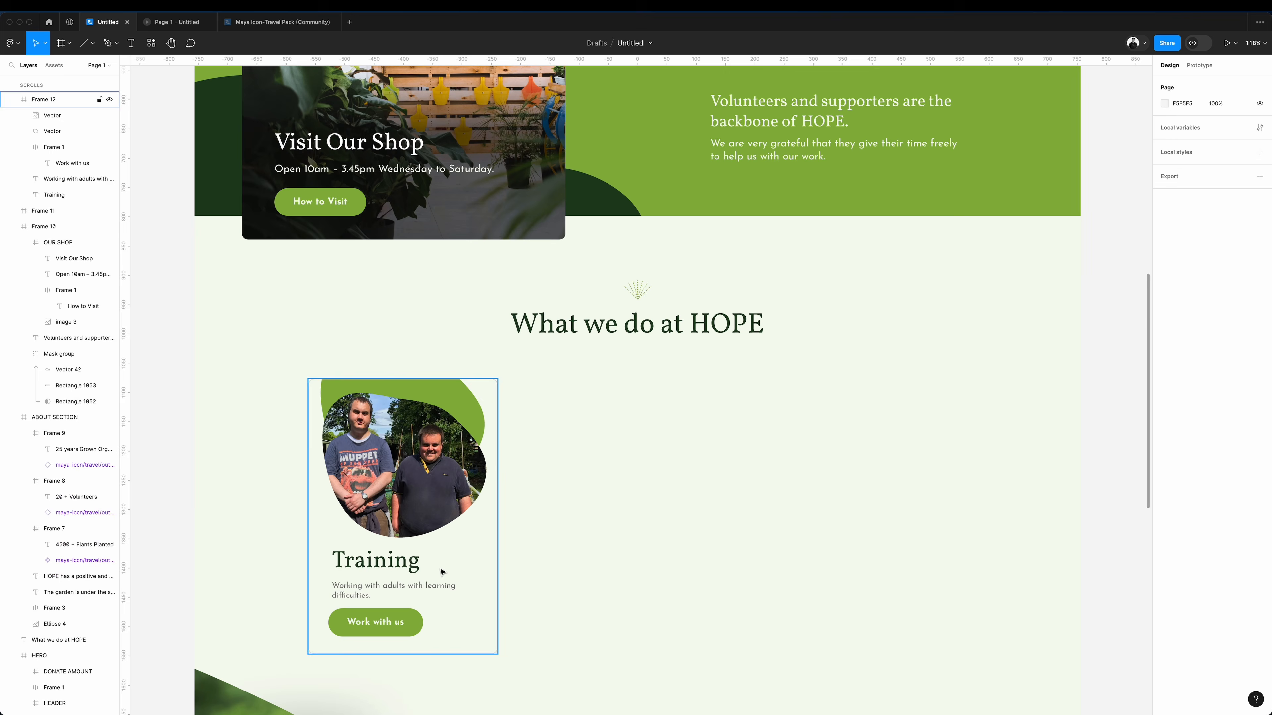
Replace the two empty cards with copies of the Training card, showing the layout grids and centring the middle card on the page.
{"action": "left_click", "coordinate": [463, 557]}
{"action": "left_click_drag", "start_coordinate": [465, 558], "coordinate": [711, 561]}
{"action": "key", "text": "shift+g"}
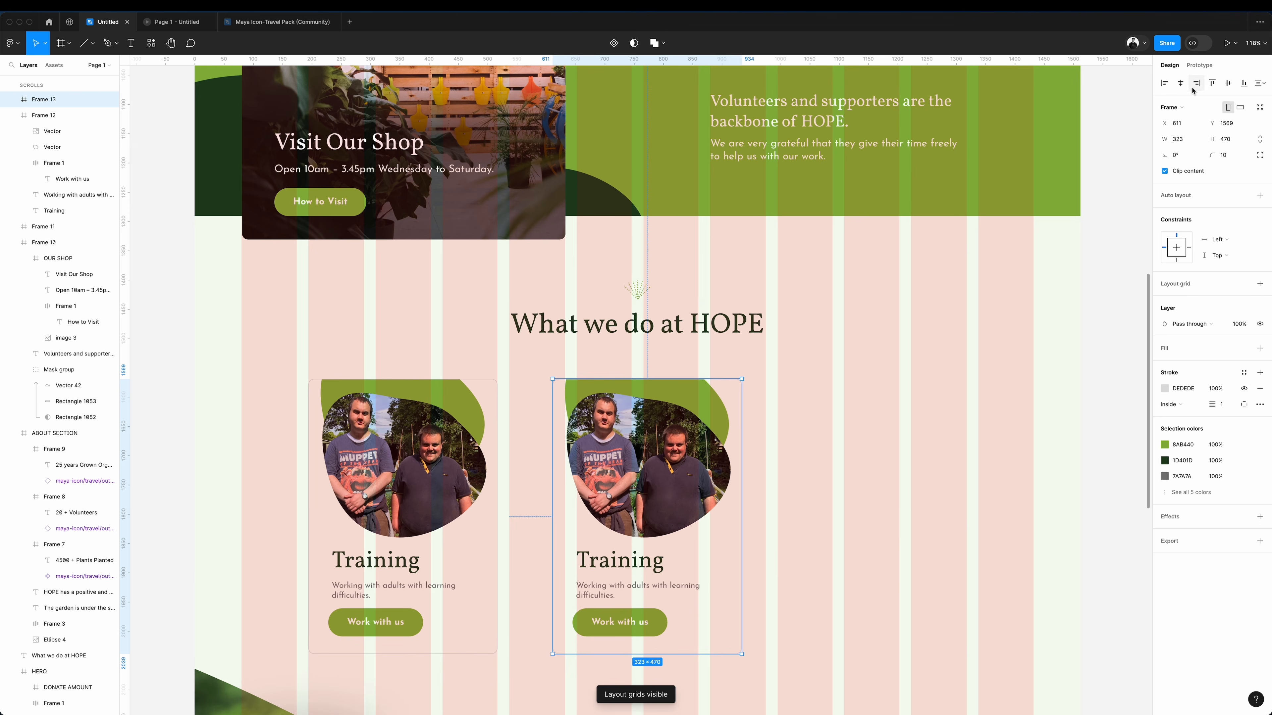
{"action": "left_click", "coordinate": [1180, 82]}
{"action": "left_click_drag", "start_coordinate": [626, 445], "coordinate": [862, 442]}
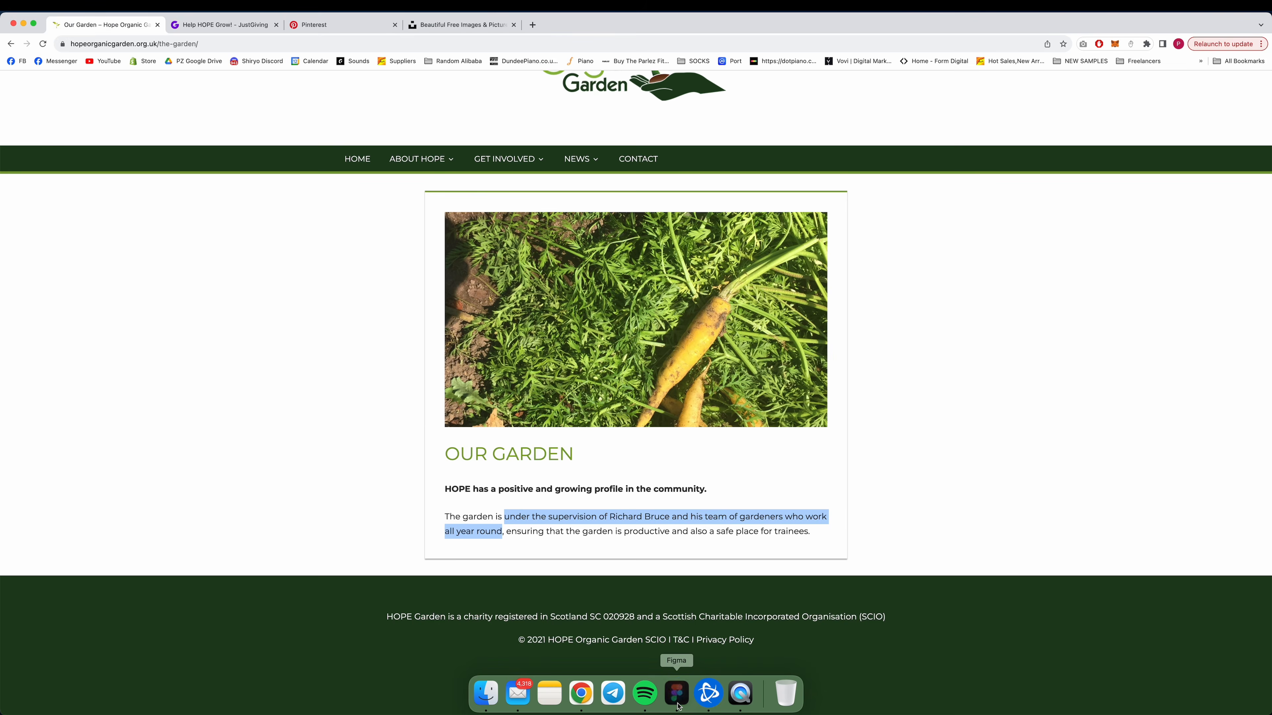
Return to Figma and replace the Garden card's description with the gardening team text copied from the website's Our Garden page.
{"action": "left_click", "coordinate": [677, 694]}
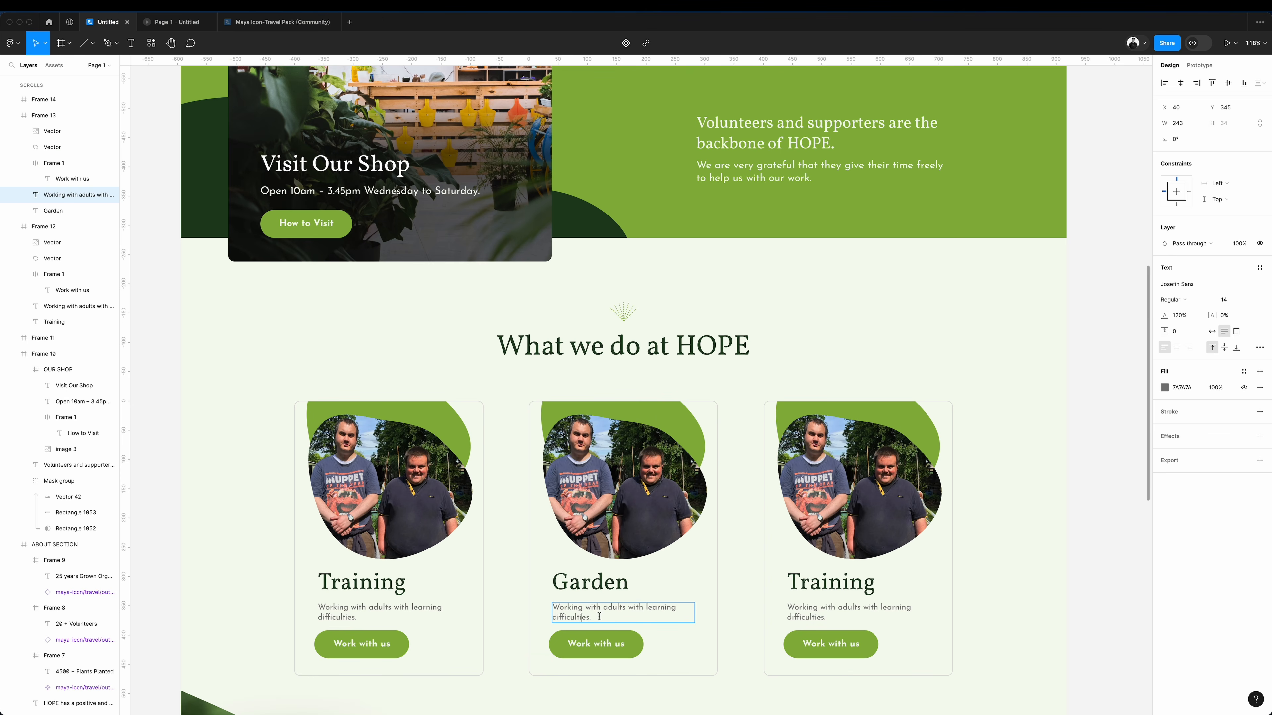
{"action": "left_click_drag", "start_coordinate": [599, 617], "coordinate": [557, 606]}
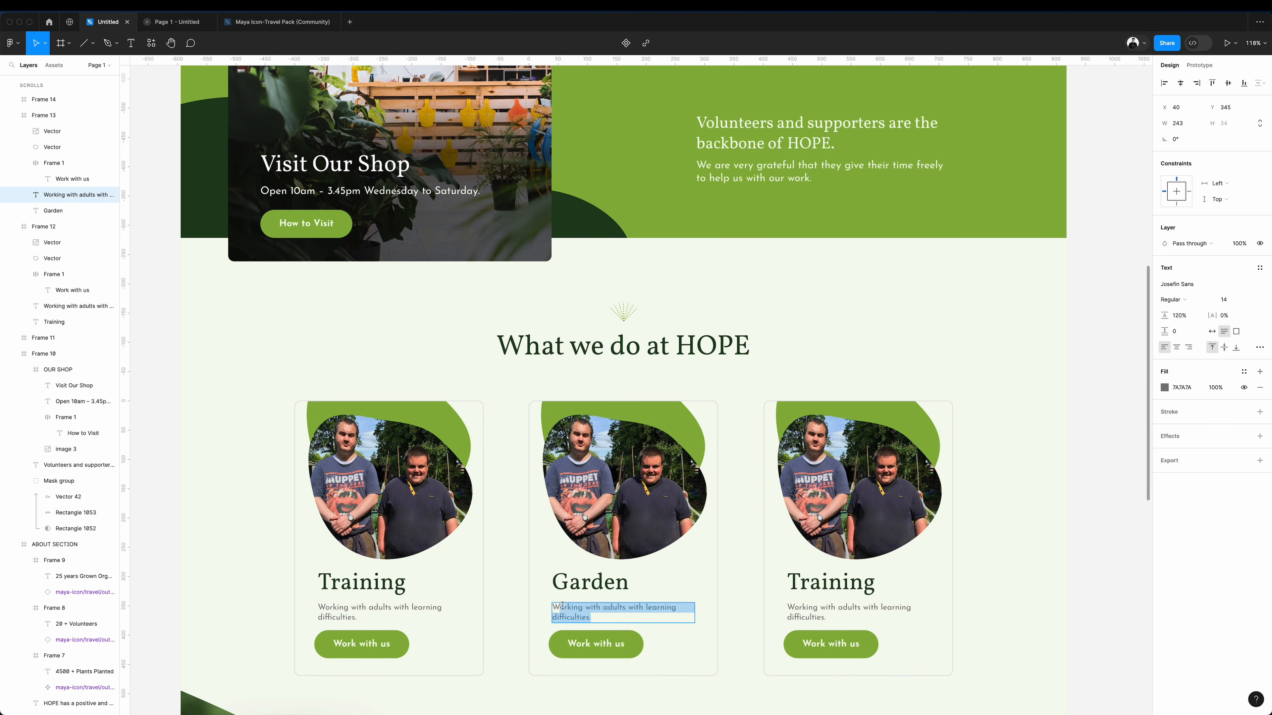
{"action": "left_click", "coordinate": [578, 607]}
{"action": "key", "text": "super+a"}
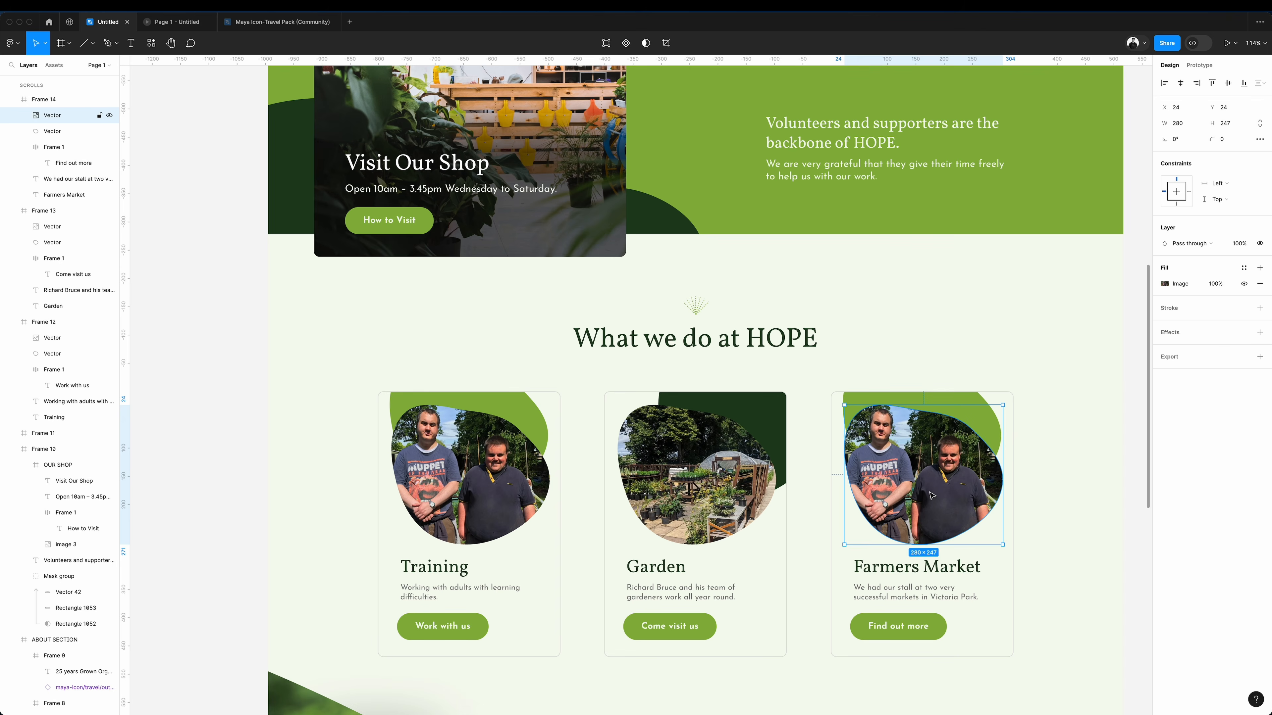
Fill the Farmers Market card's picture blob with the market photo and duplicate the Training card's green blob to X -63, Y -15.
{"action": "key", "text": "alt+super+v"}
{"action": "left_click", "coordinate": [547, 408]}
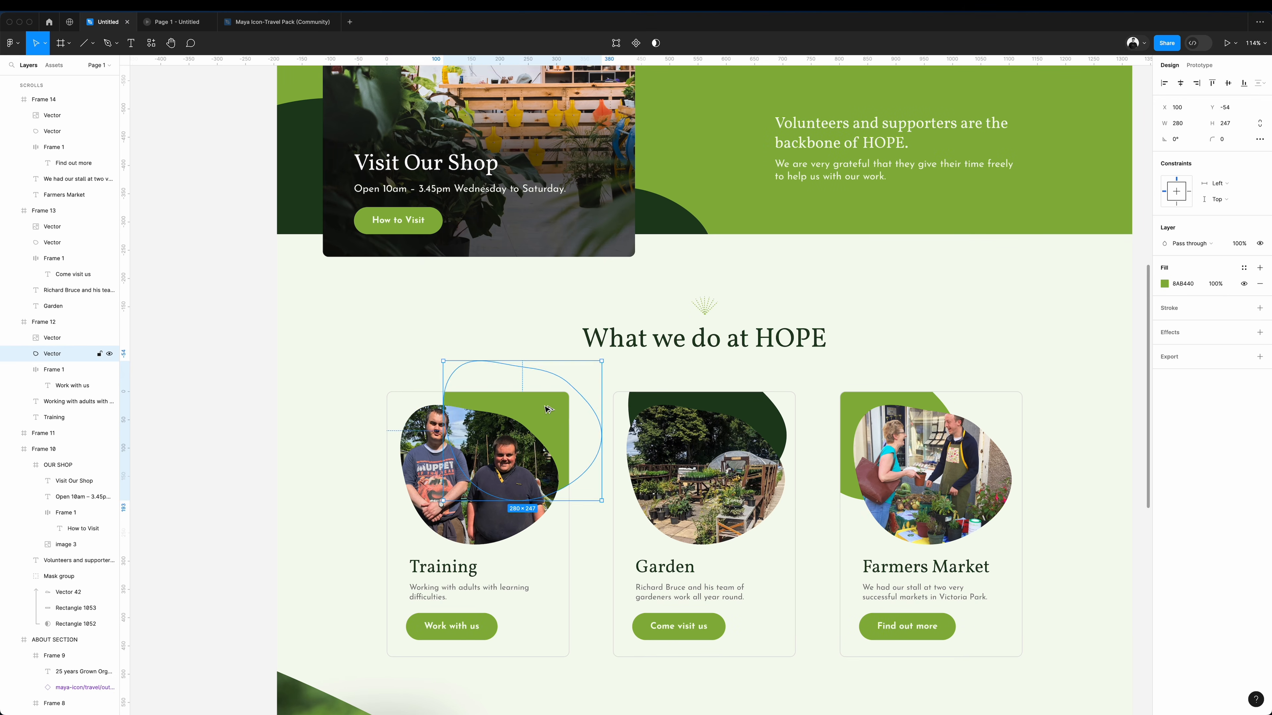
{"action": "left_click_drag", "start_coordinate": [546, 409], "coordinate": [455, 431]}
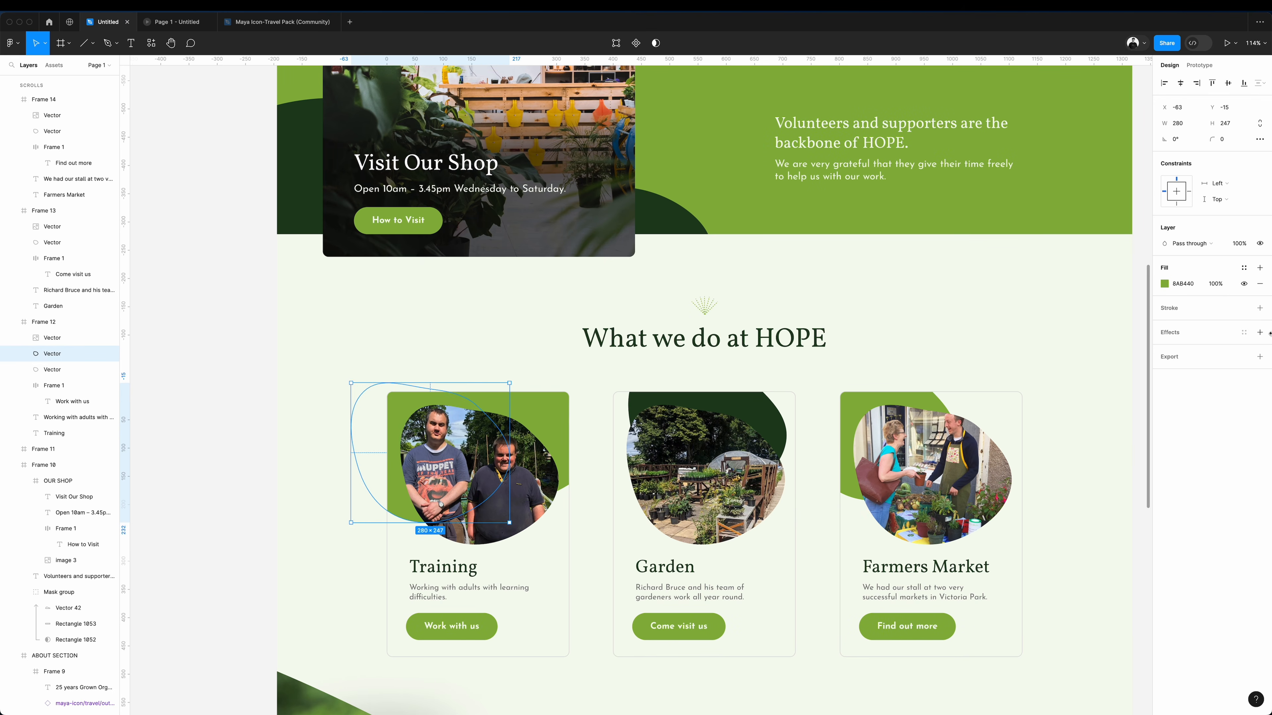
Recolour the Training card's duplicated blob with the dark green 1D401D sampled from the Garden card's blob.
{"action": "left_click", "coordinate": [1164, 284]}
{"action": "left_click", "coordinate": [1047, 454]}
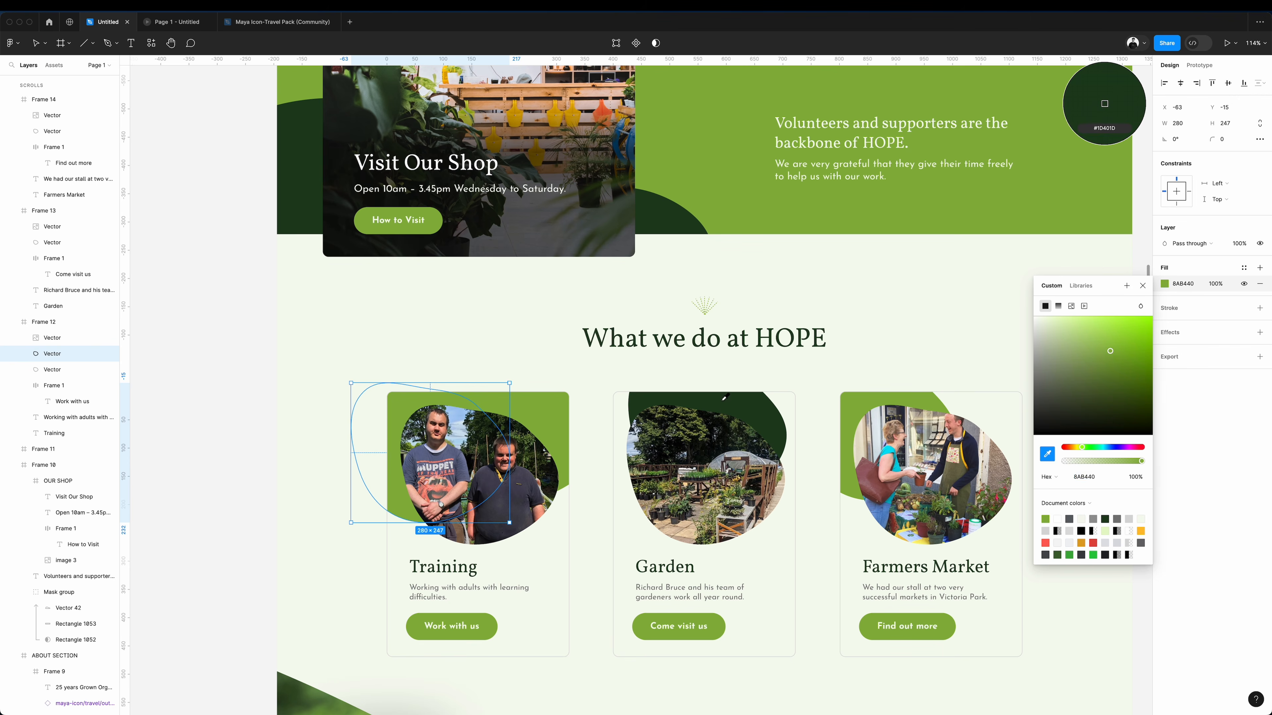
{"action": "left_click", "coordinate": [723, 397]}
{"action": "left_click", "coordinate": [198, 330]}
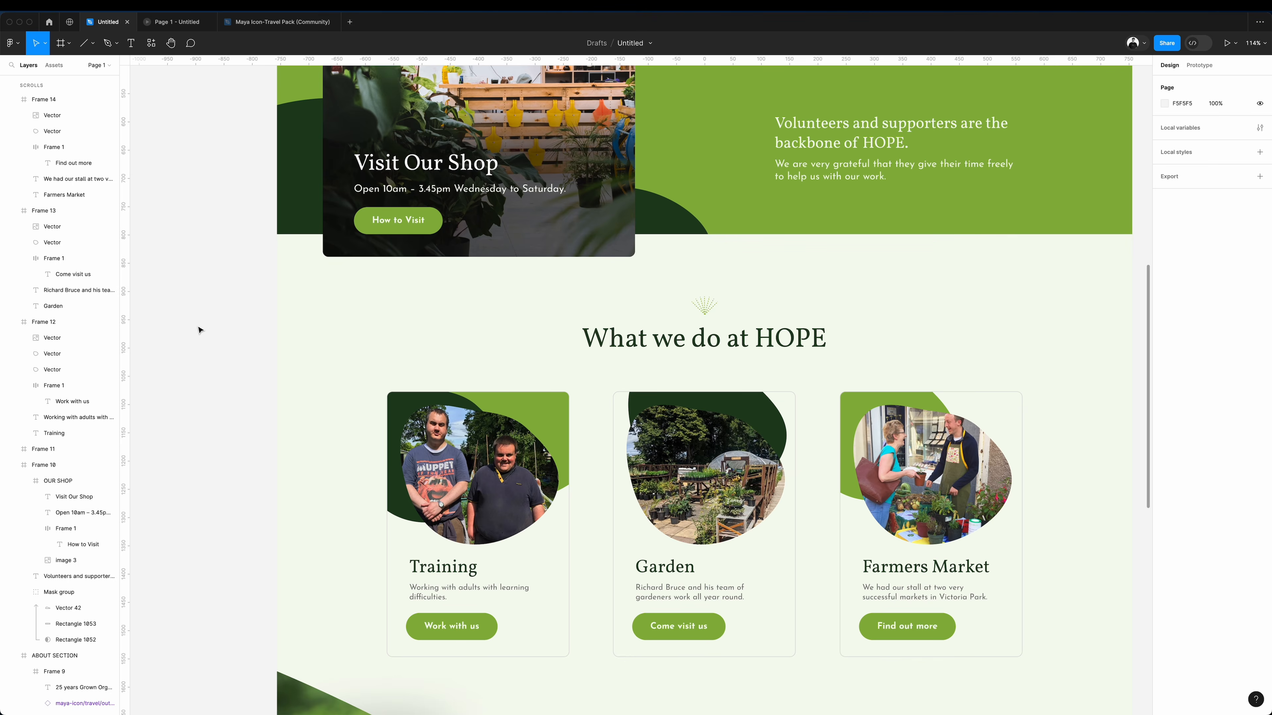
Duplicate the Farmers Market card's green blob to X 135, Y -35 and fill the copy with the Garden card's dark green.
{"action": "left_click_drag", "start_coordinate": [810, 418], "coordinate": [926, 429]}
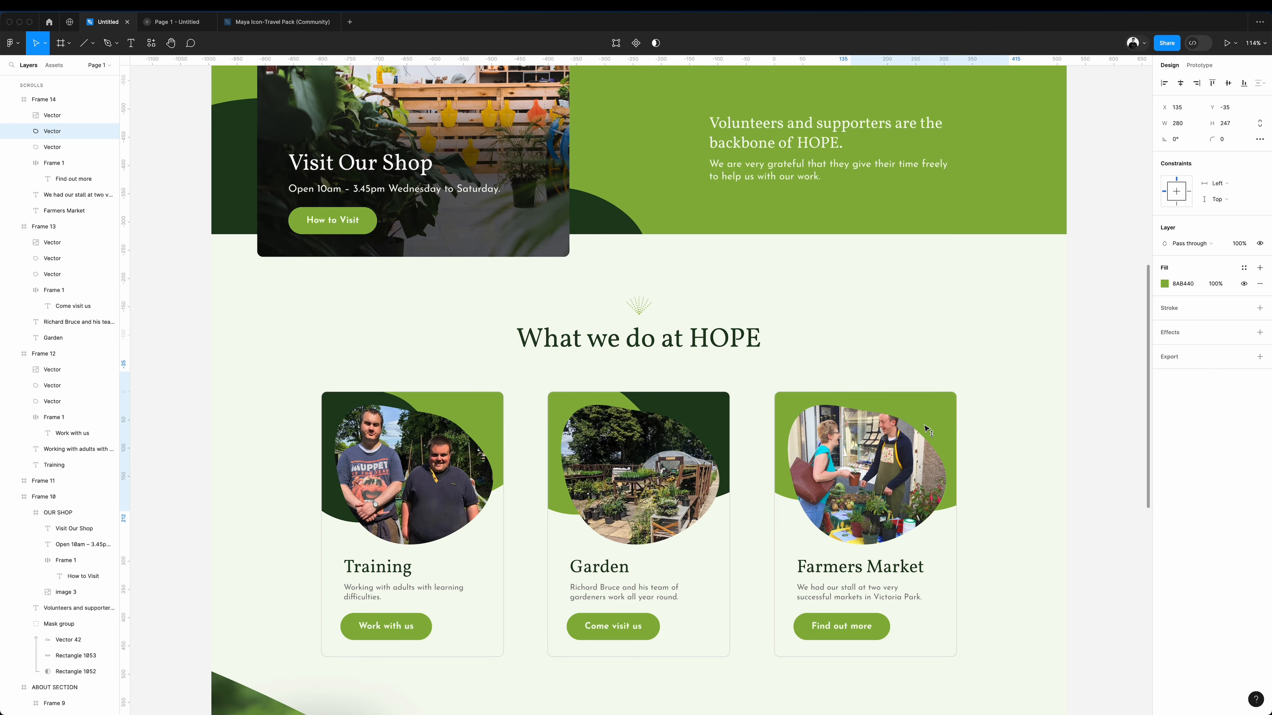
{"action": "left_click", "coordinate": [1166, 285]}
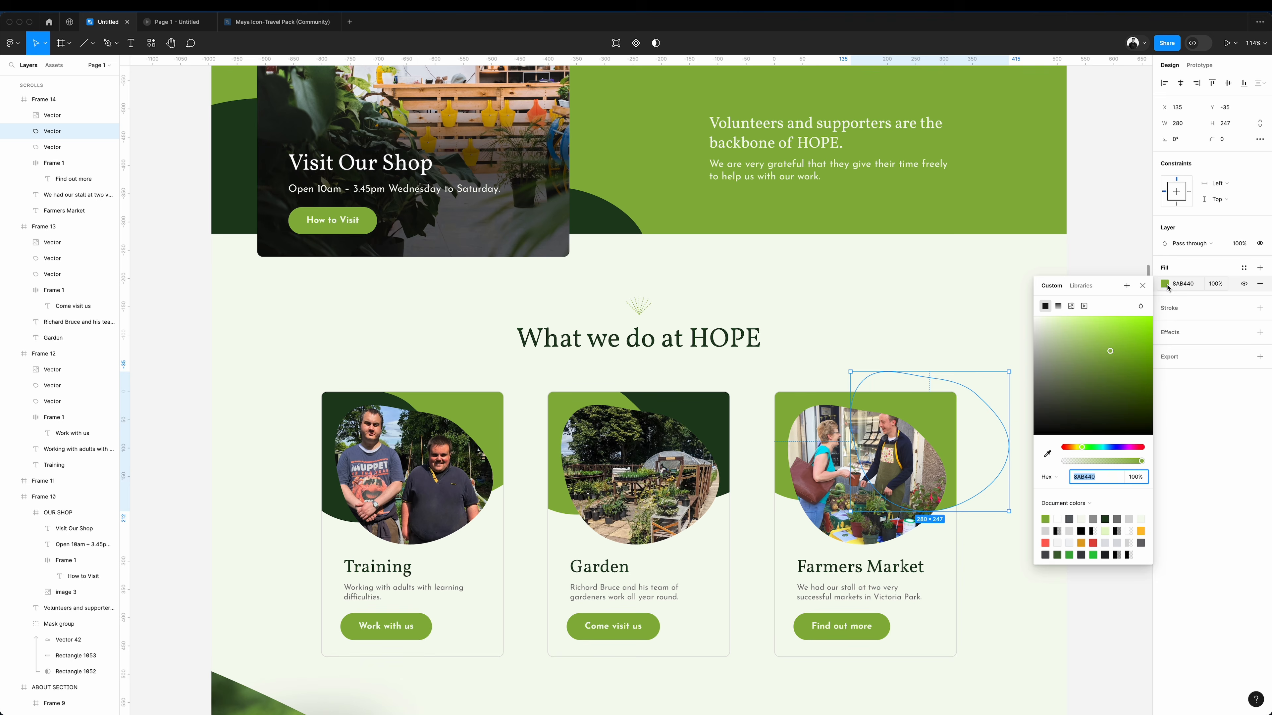
{"action": "left_click", "coordinate": [1045, 447]}
{"action": "left_click", "coordinate": [703, 417]}
{"action": "left_click", "coordinate": [1100, 232]}
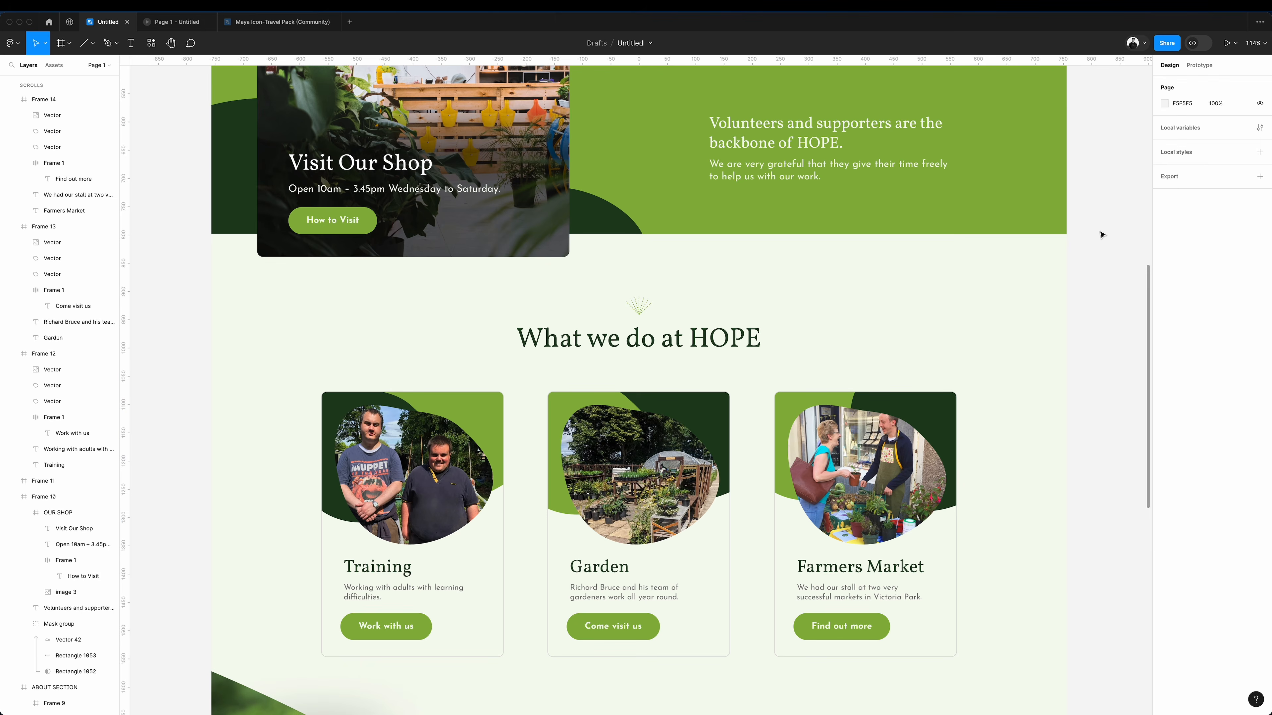
Frame the plant icon, "What we do at HOPE" heading and three cards together as one 1511 × 708 section.
{"action": "scroll", "coordinate": [457, 235], "scroll_direction": "down", "scroll_amount": 3}
{"action": "scroll", "coordinate": [457, 234], "scroll_direction": "left", "scroll_amount": 2}
{"action": "left_click_drag", "start_coordinate": [360, 174], "coordinate": [1067, 547]}
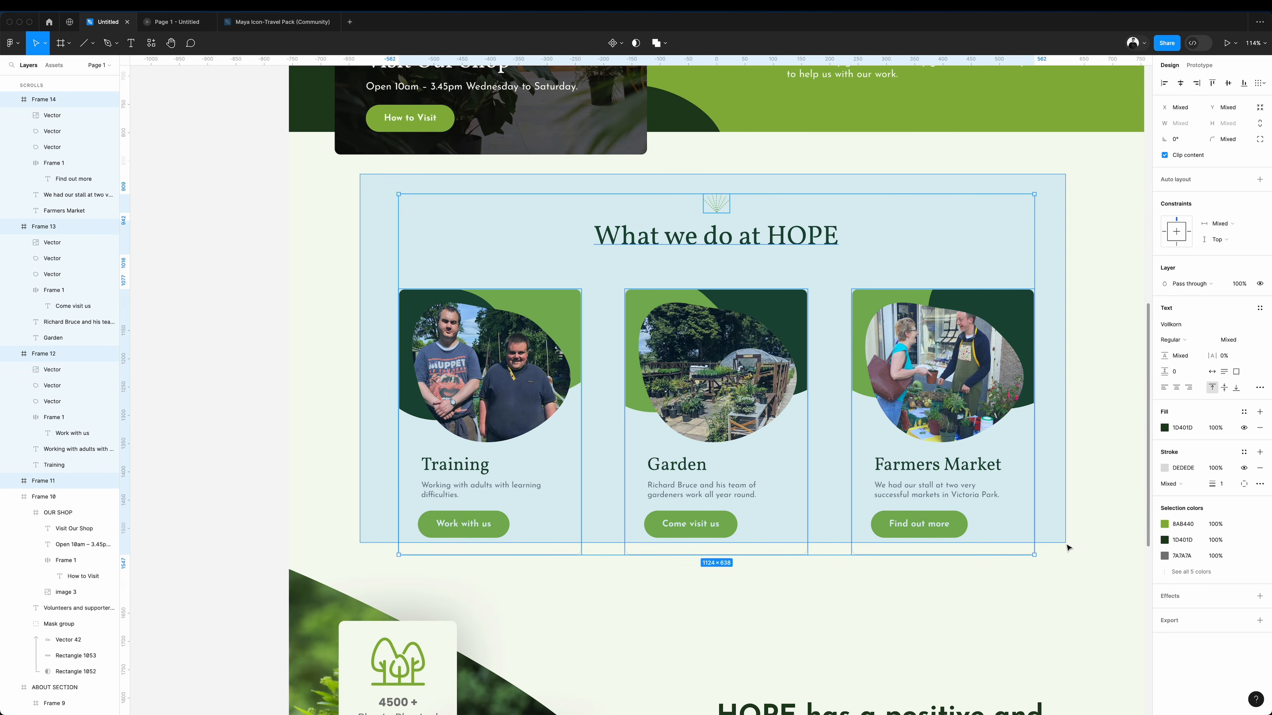
{"action": "key", "text": "super+alt+g"}
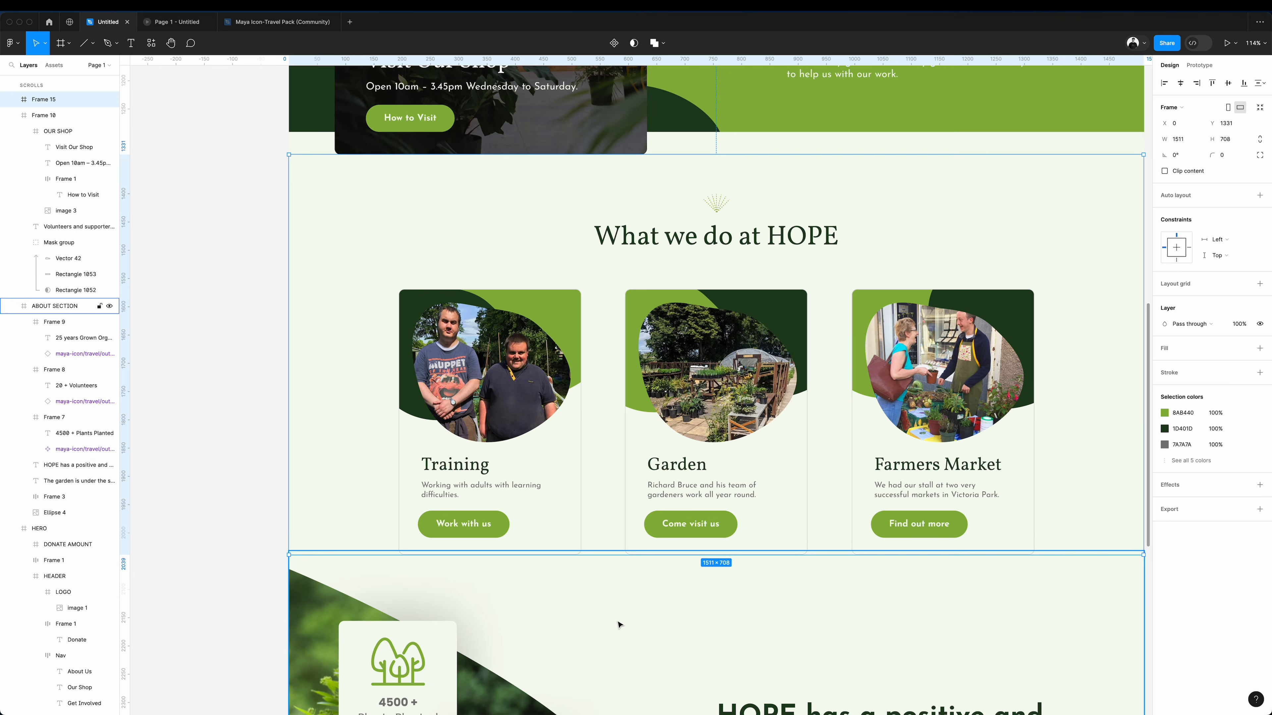
Paste the copied section heading style onto the "HOPE has a positive and growing profile in the community." heading, left-aligned at size 40.
{"action": "scroll", "coordinate": [681, 622], "scroll_direction": "down", "scroll_amount": 3}
{"action": "right_click", "coordinate": [852, 635]}
{"action": "mouse_move", "coordinate": [896, 469]}
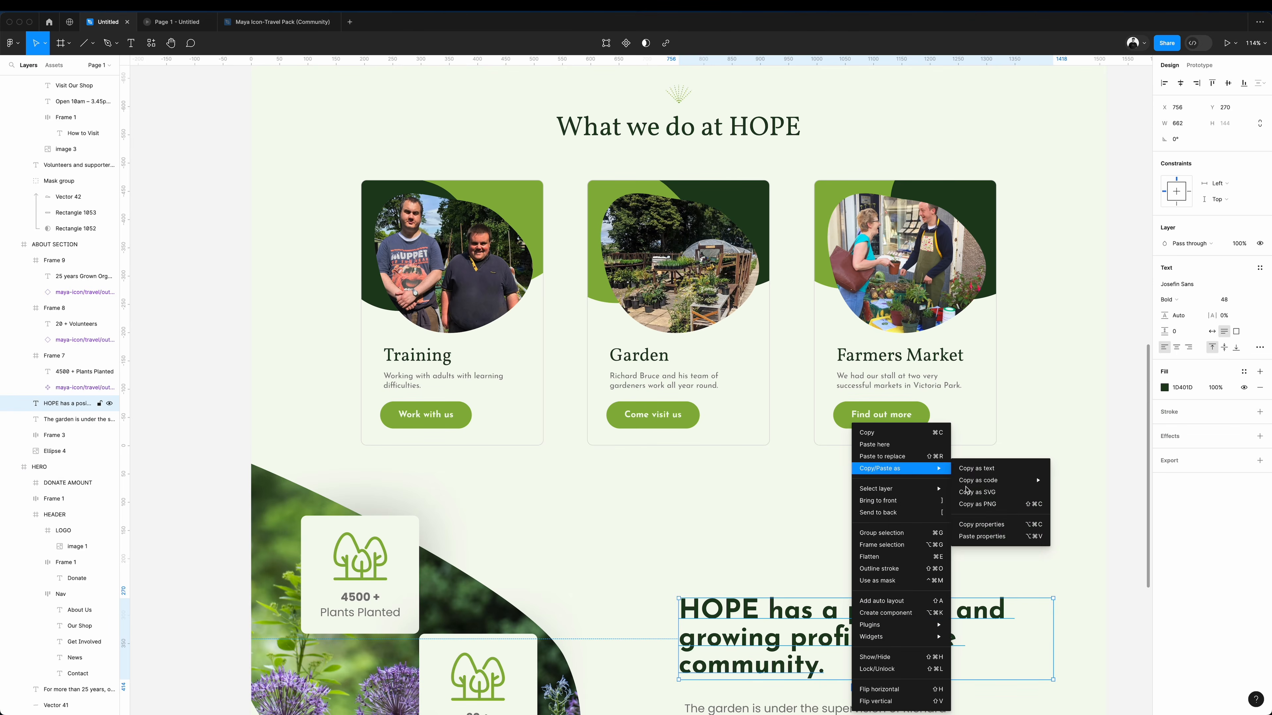
{"action": "left_click", "coordinate": [983, 537]}
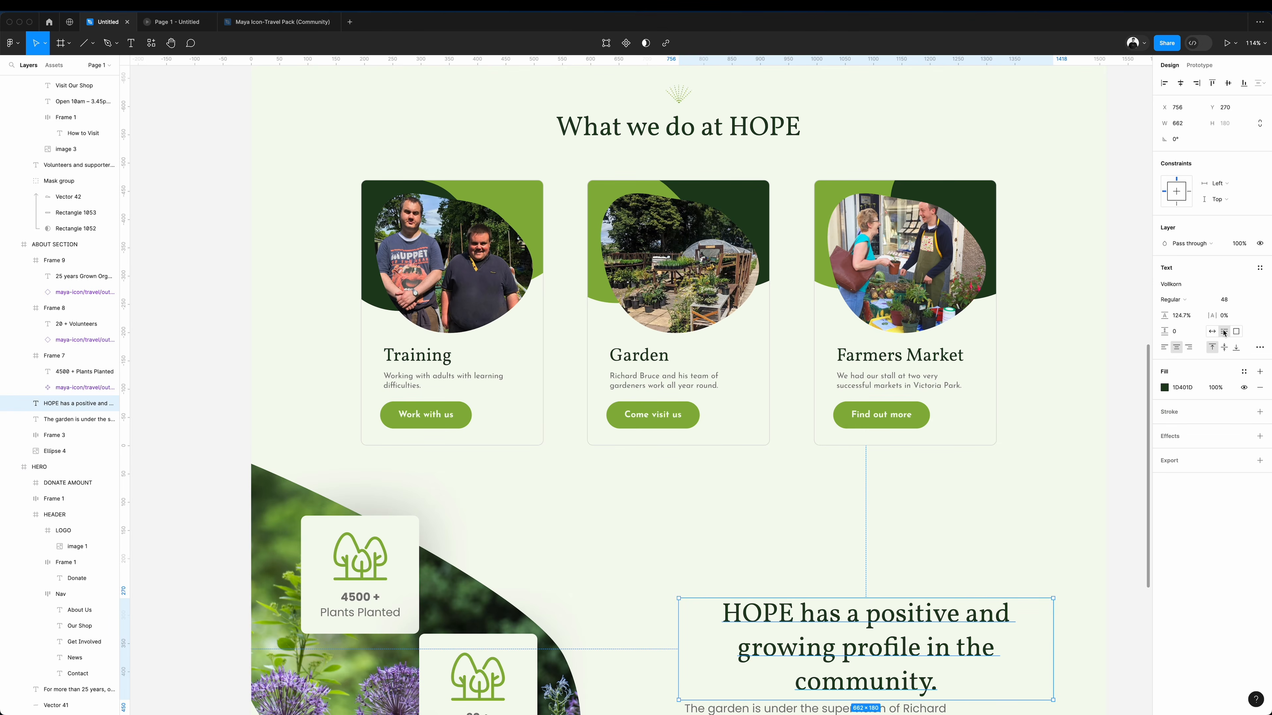
{"action": "left_click", "coordinate": [1165, 347]}
{"action": "scroll", "coordinate": [701, 401], "scroll_direction": "down", "scroll_amount": 3}
{"action": "scroll", "coordinate": [701, 400], "scroll_direction": "left", "scroll_amount": 1}
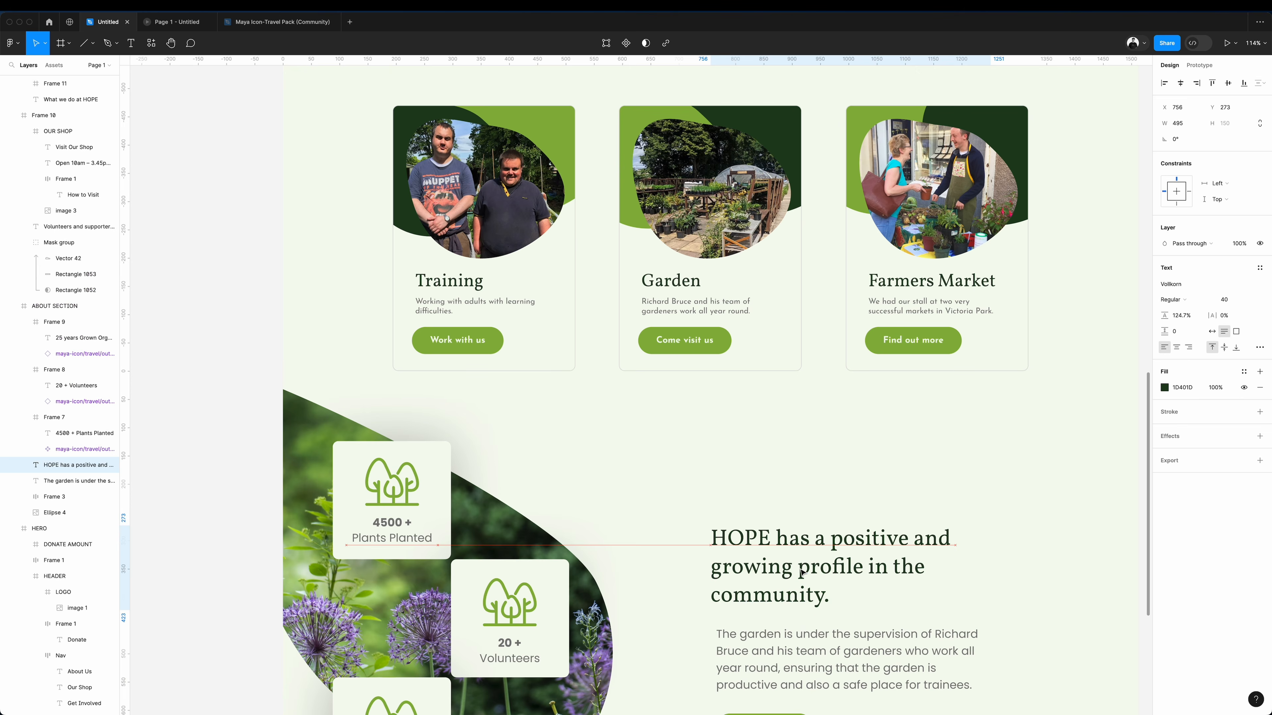
Copy the text properties of the Training card's description and paste them onto the about section's paragraph.
{"action": "left_click", "coordinate": [453, 309]}
{"action": "right_click", "coordinate": [453, 309]}
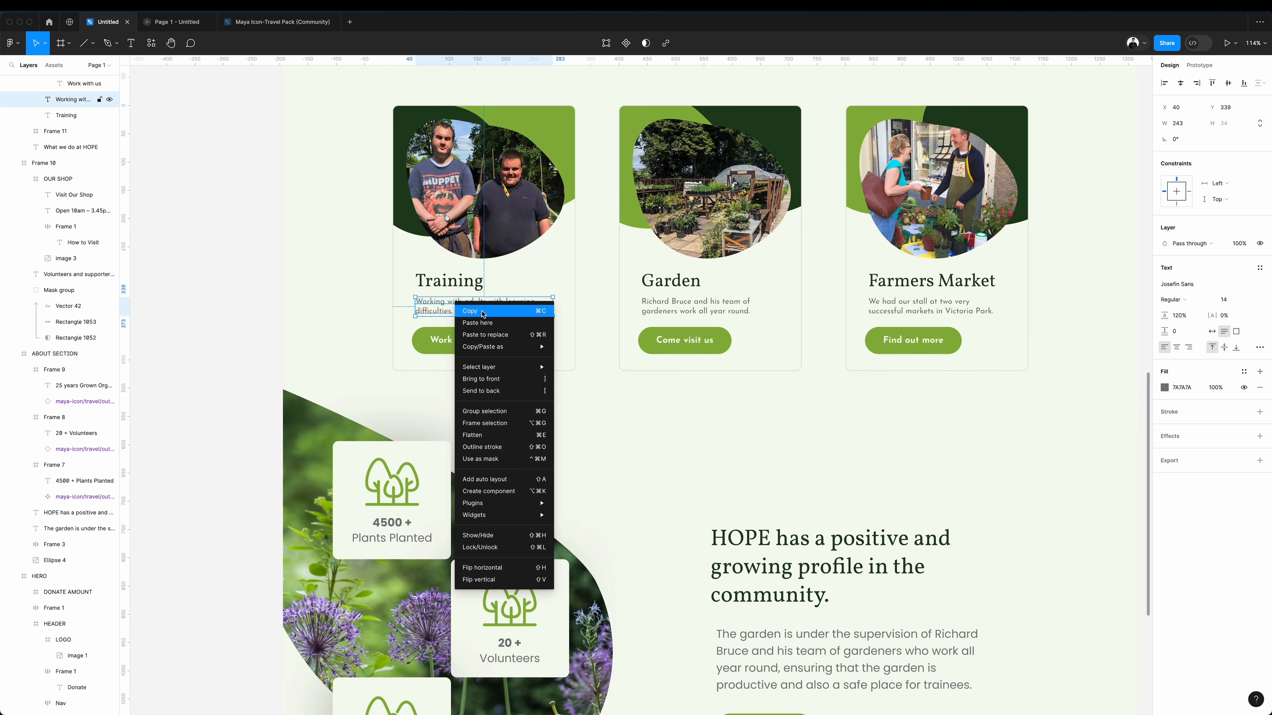
{"action": "left_click", "coordinate": [355, 276]}
{"action": "scroll", "coordinate": [390, 273], "scroll_direction": "up", "scroll_amount": 5}
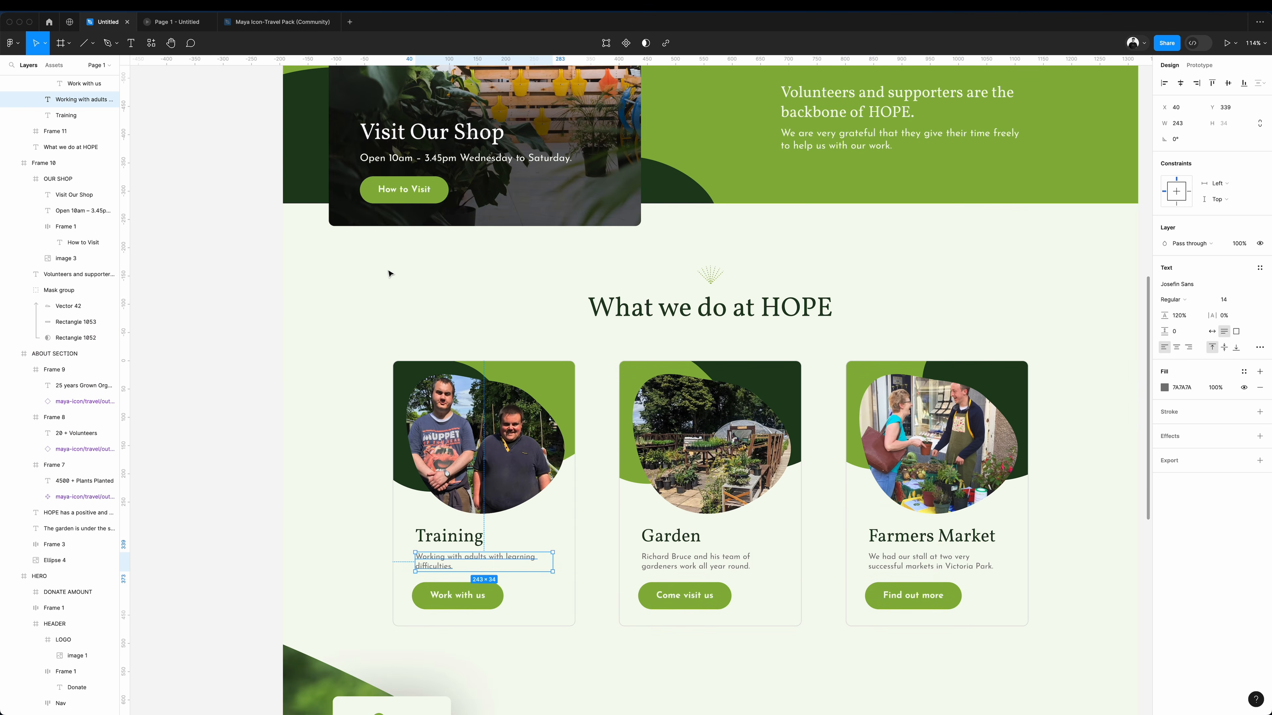
{"action": "scroll", "coordinate": [390, 273], "scroll_direction": "down", "scroll_amount": 5}
{"action": "right_click", "coordinate": [496, 319]}
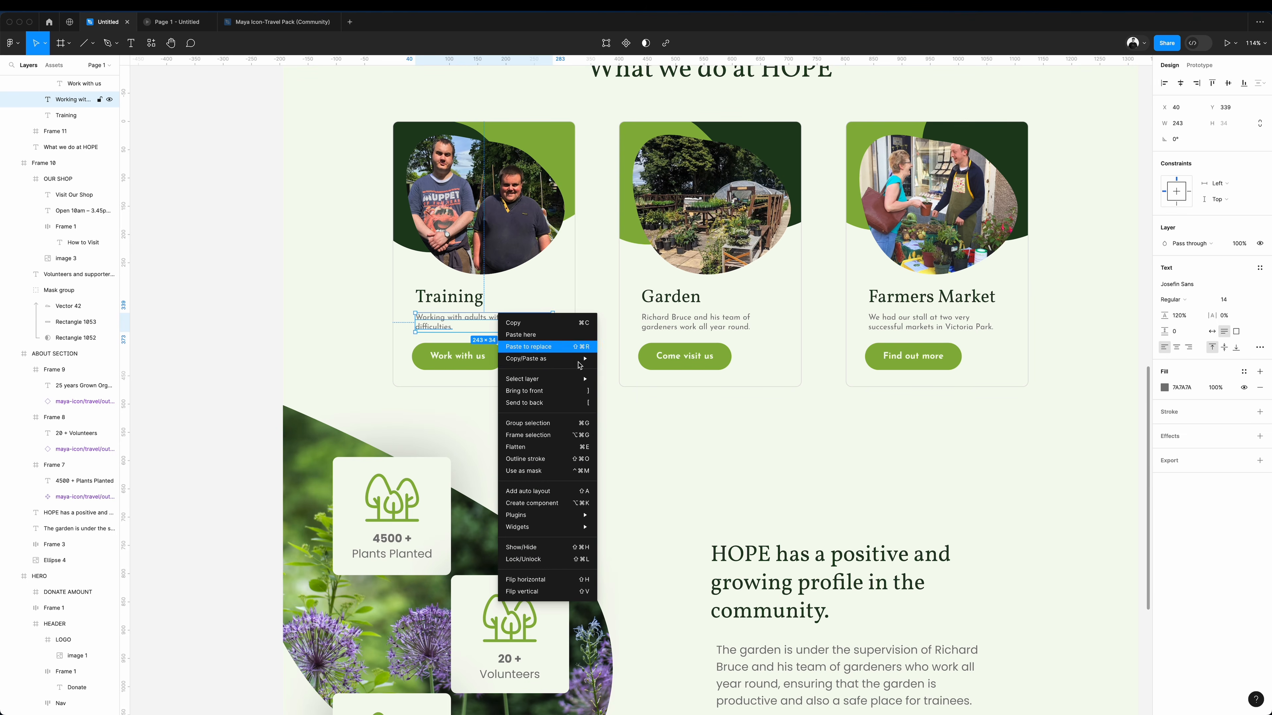
{"action": "mouse_move", "coordinate": [551, 358]}
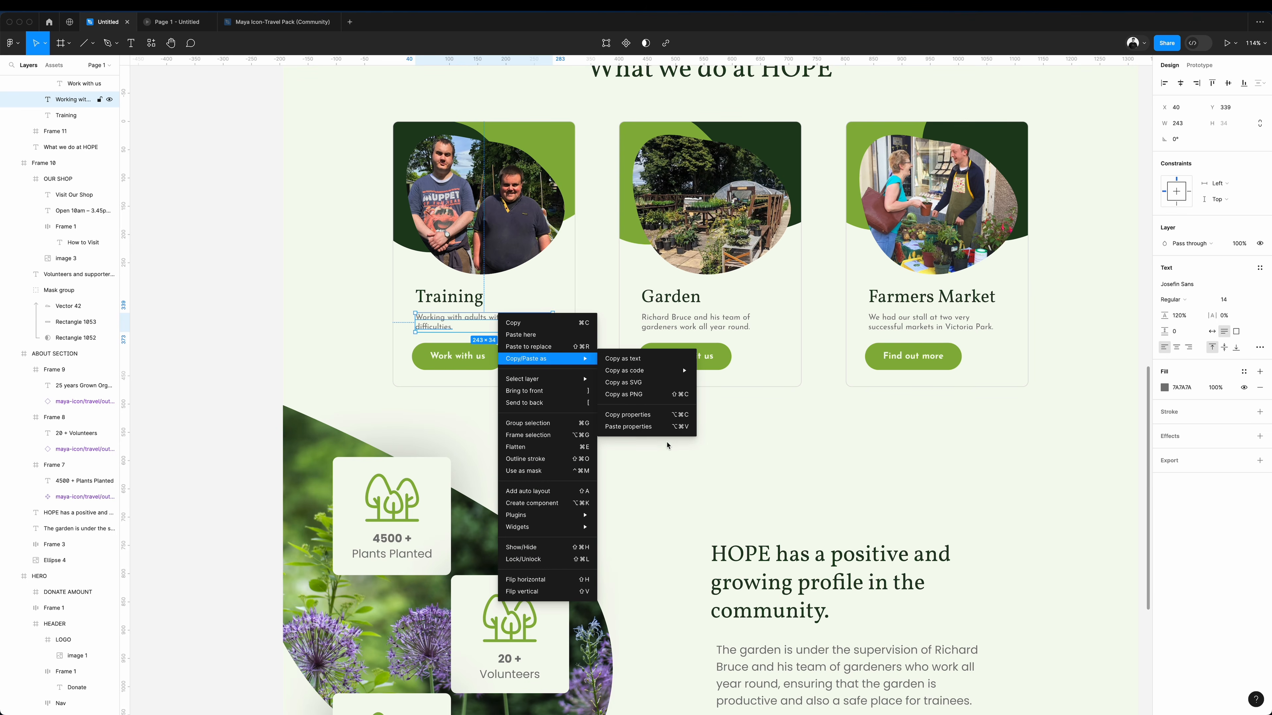
{"action": "left_click", "coordinate": [658, 417]}
{"action": "right_click", "coordinate": [775, 653]}
{"action": "mouse_move", "coordinate": [844, 469]}
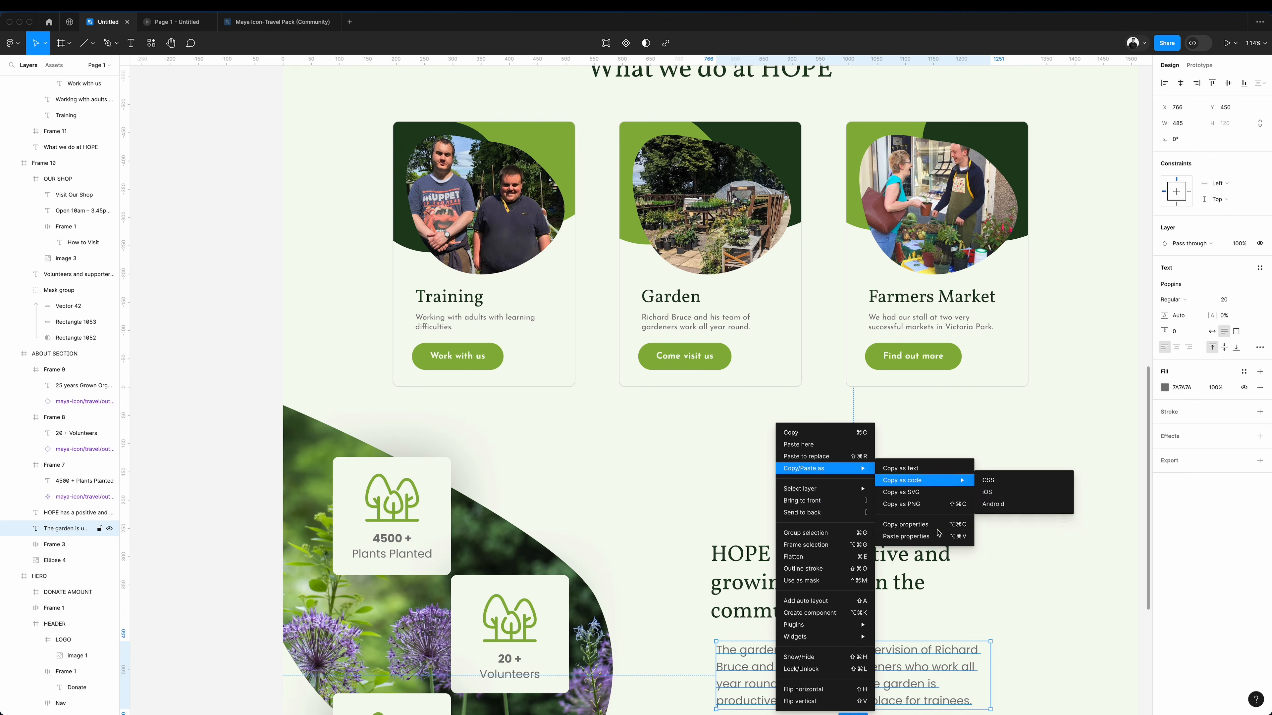
{"action": "left_click", "coordinate": [931, 536]}
Nudge the about section's heading, paragraph and "Find out more" button together to X 780.
{"action": "key", "text": "shift+Right"}
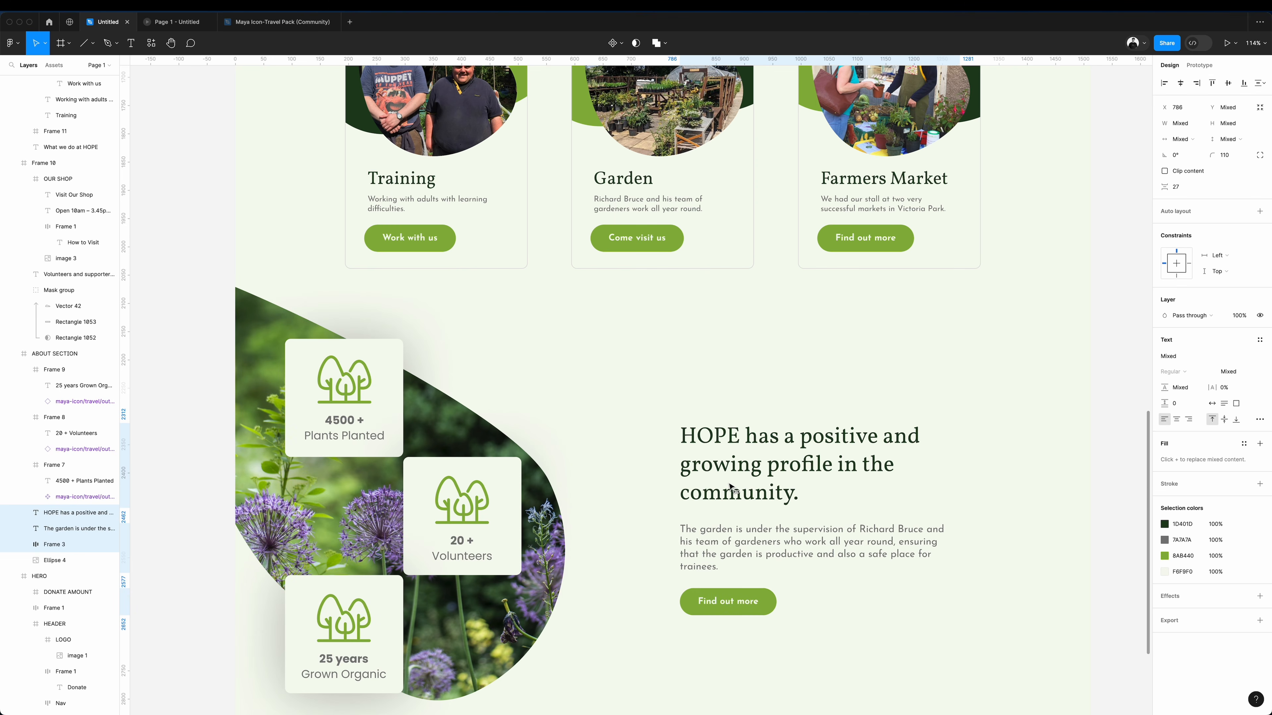
{"action": "key", "text": "Left"}
{"action": "key", "text": "Left"}
{"action": "key", "text": "Left"}
{"action": "key", "text": "Left"}
{"action": "key", "text": "Left"}
{"action": "key", "text": "Left"}
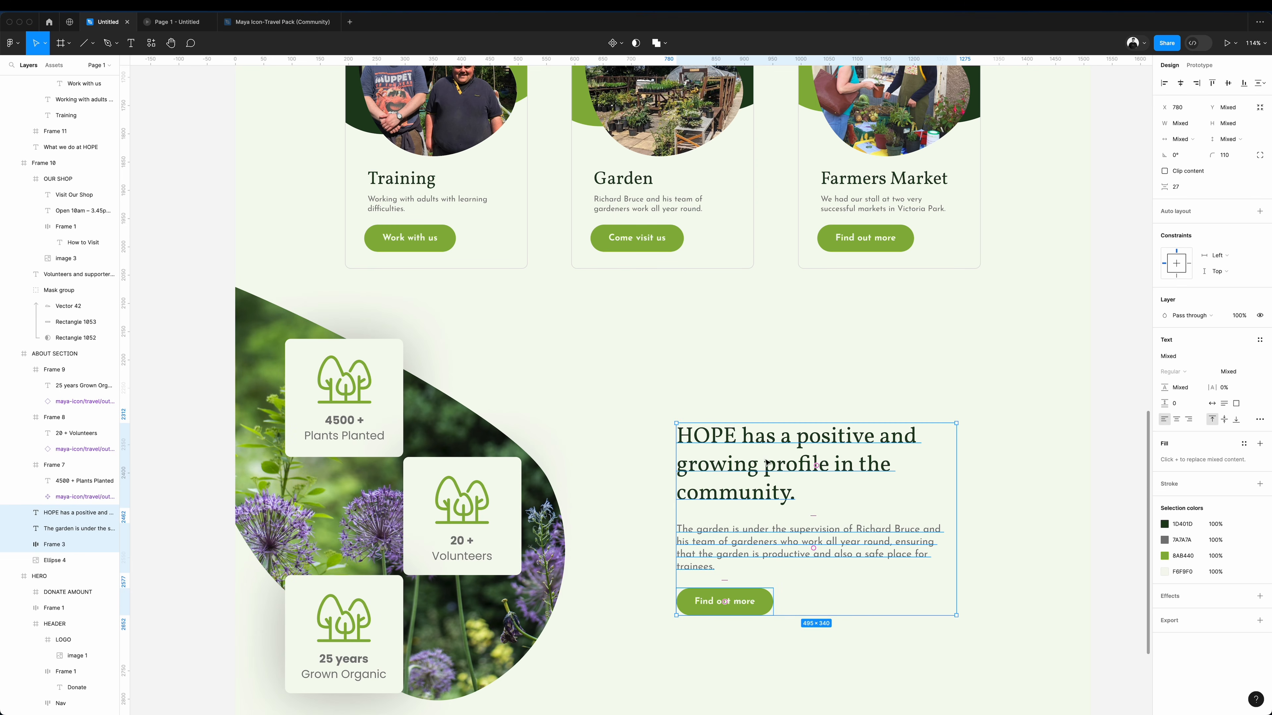
Paste a copy of the leaf-shaped flower photo into the "What we do at HOPE" frame and move it over the Garden and Farmers Market cards.
{"action": "scroll", "coordinate": [767, 463], "scroll_direction": "up", "scroll_amount": 2}
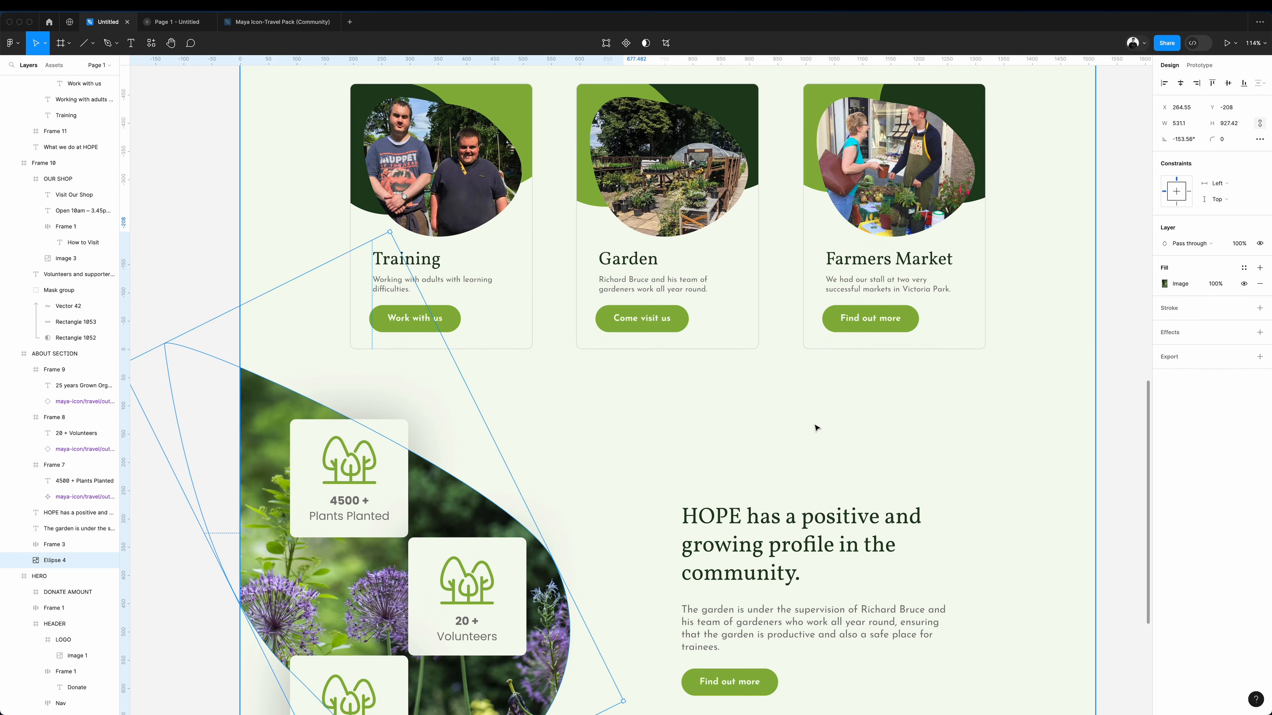
{"action": "scroll", "coordinate": [817, 427], "scroll_direction": "up", "scroll_amount": 3}
{"action": "left_click", "coordinate": [869, 162]}
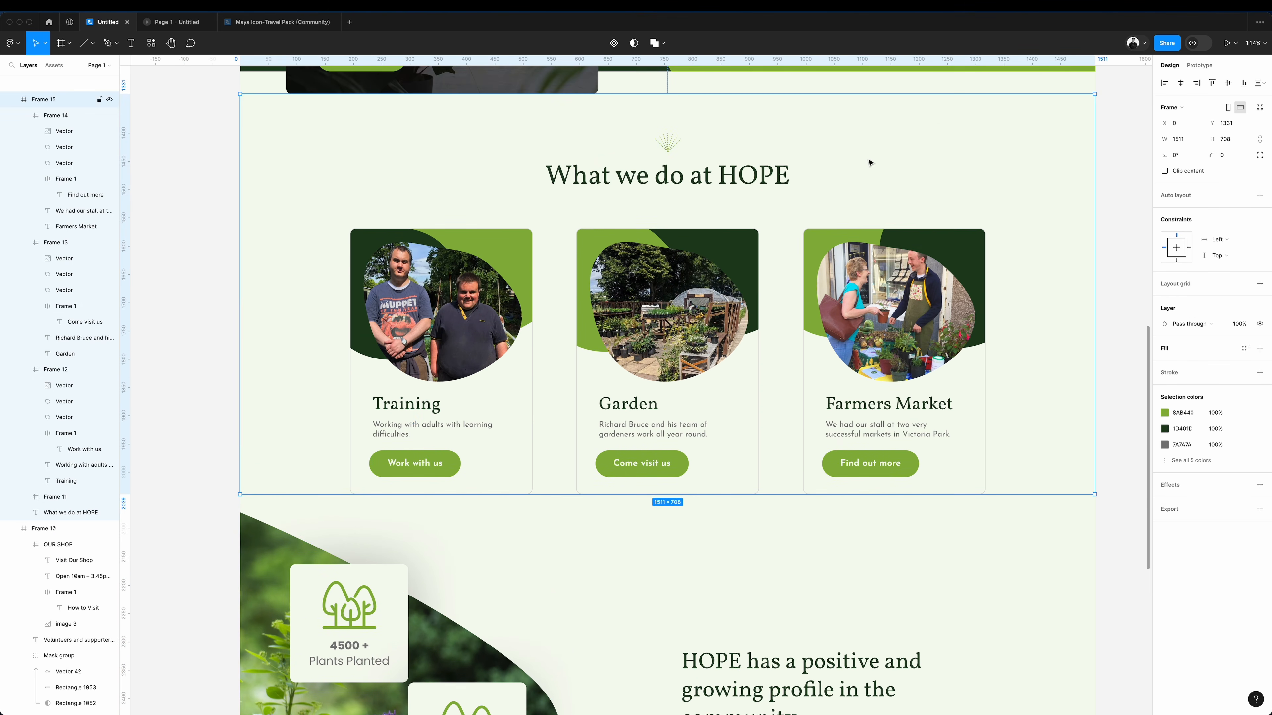
{"action": "key", "text": "ctrl+v"}
{"action": "left_click_drag", "start_coordinate": [373, 309], "coordinate": [743, 282]}
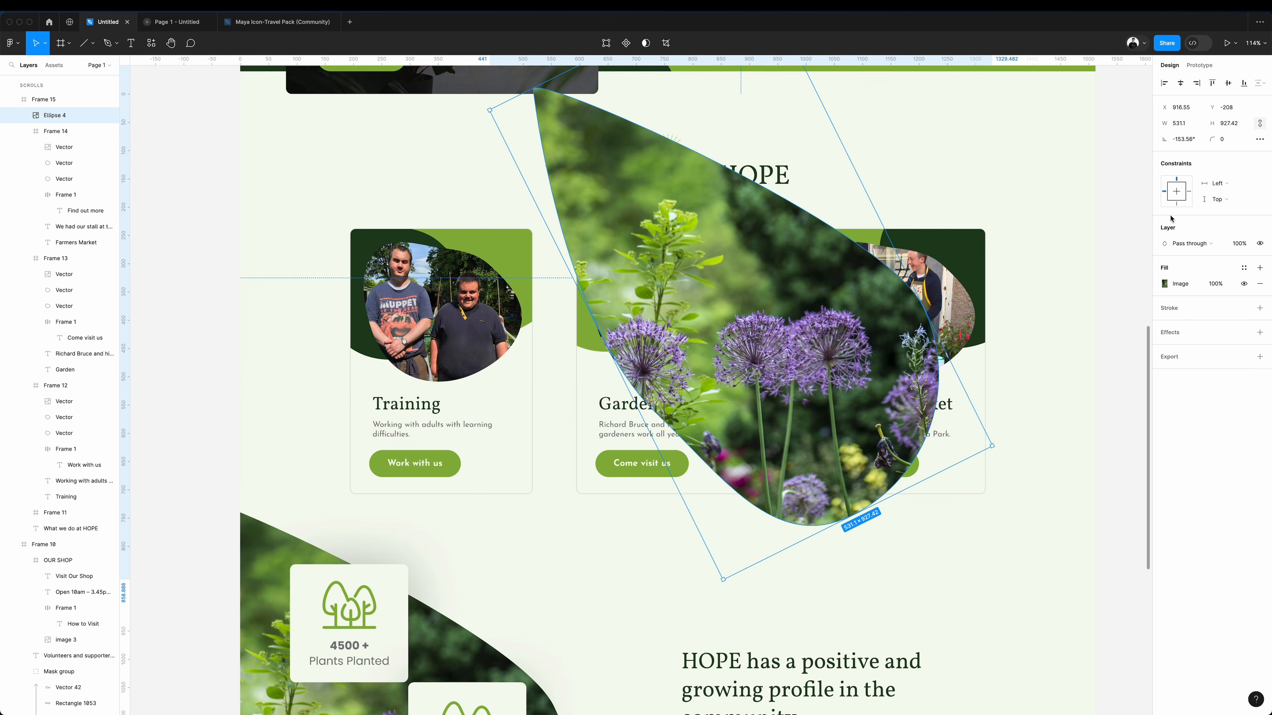
Replace the pasted leaf shape's image fill with the solid pale colour EEF1E8.
{"action": "left_click", "coordinate": [1259, 284]}
{"action": "left_click", "coordinate": [1182, 268]}
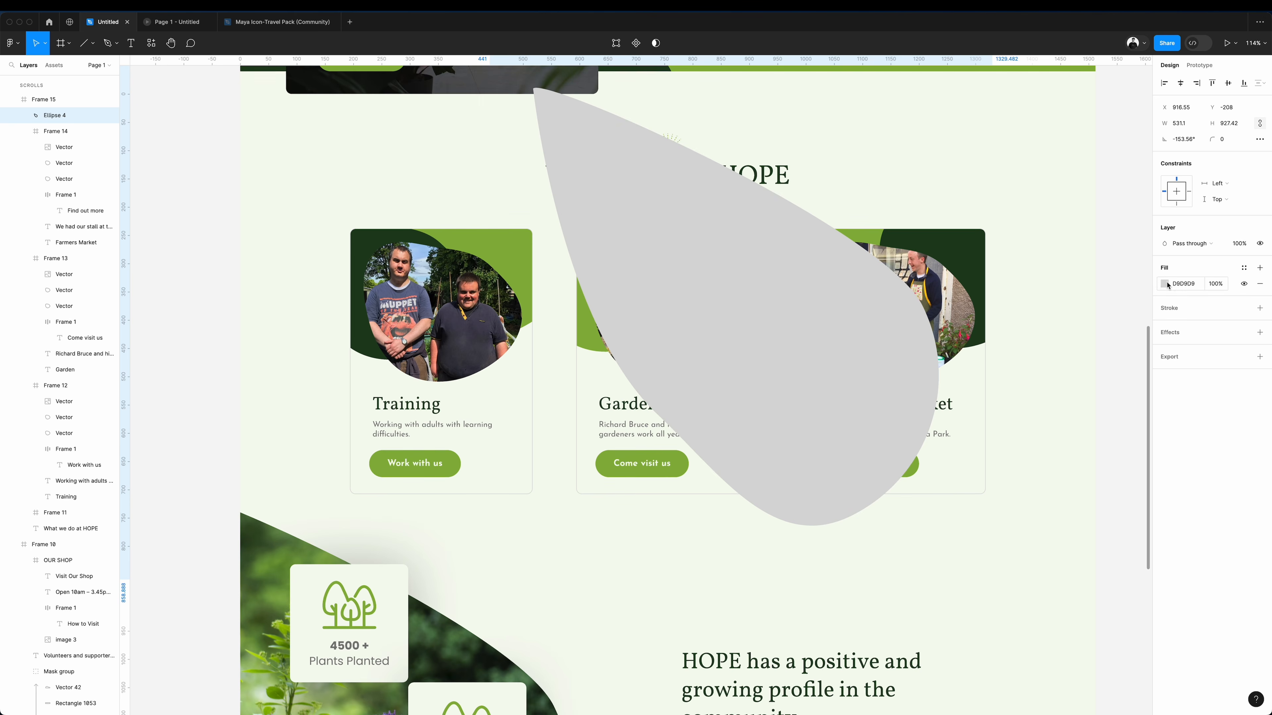
{"action": "left_click", "coordinate": [1165, 284]}
{"action": "key", "text": "i"}
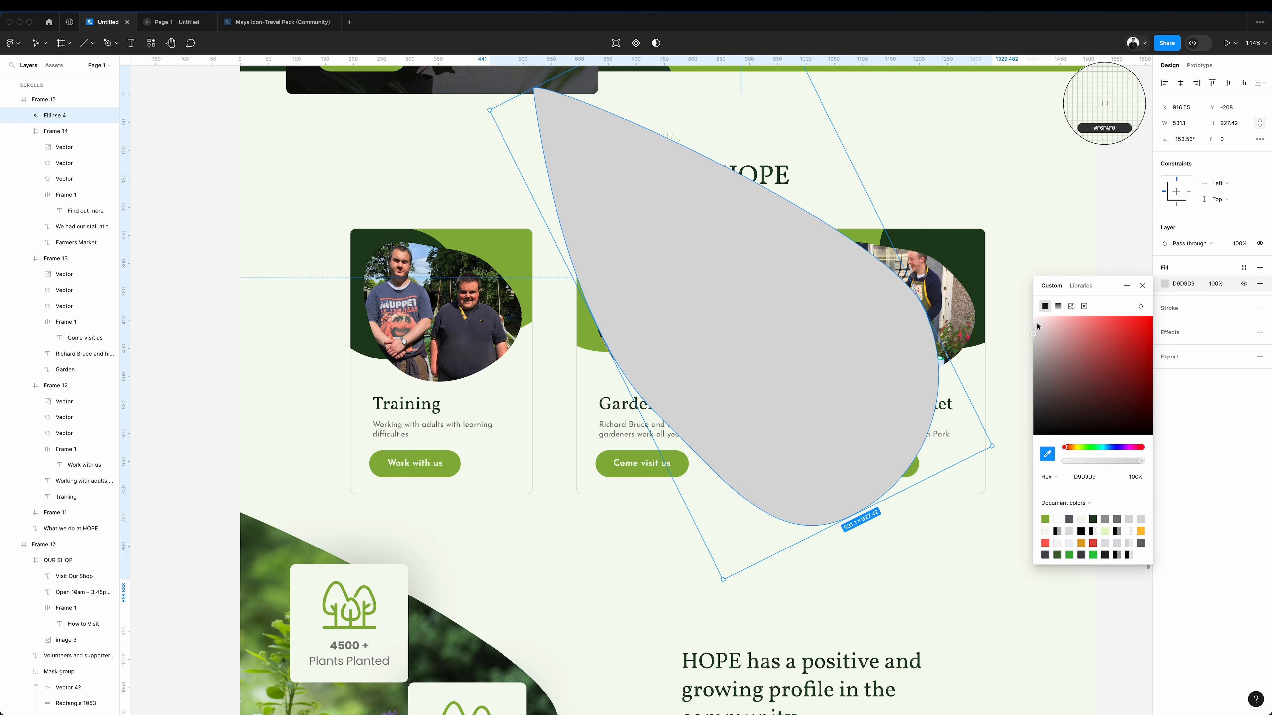
{"action": "left_click", "coordinate": [1026, 325]}
Flip the pale leaf shape horizontally and place it behind the heading and cards on the section's right side.
{"action": "left_click_drag", "start_coordinate": [620, 251], "coordinate": [723, 239]}
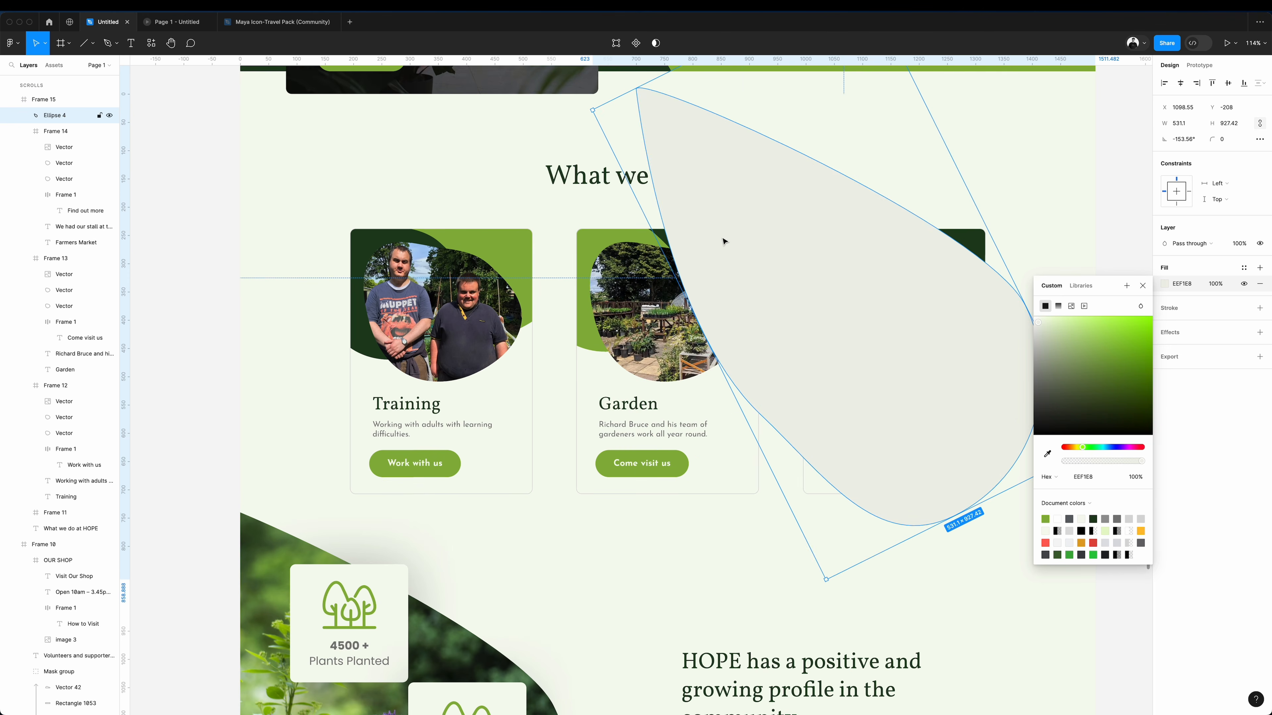
{"action": "key", "text": "shift+h"}
{"action": "left_click_drag", "start_coordinate": [65, 253], "coordinate": [66, 535]}
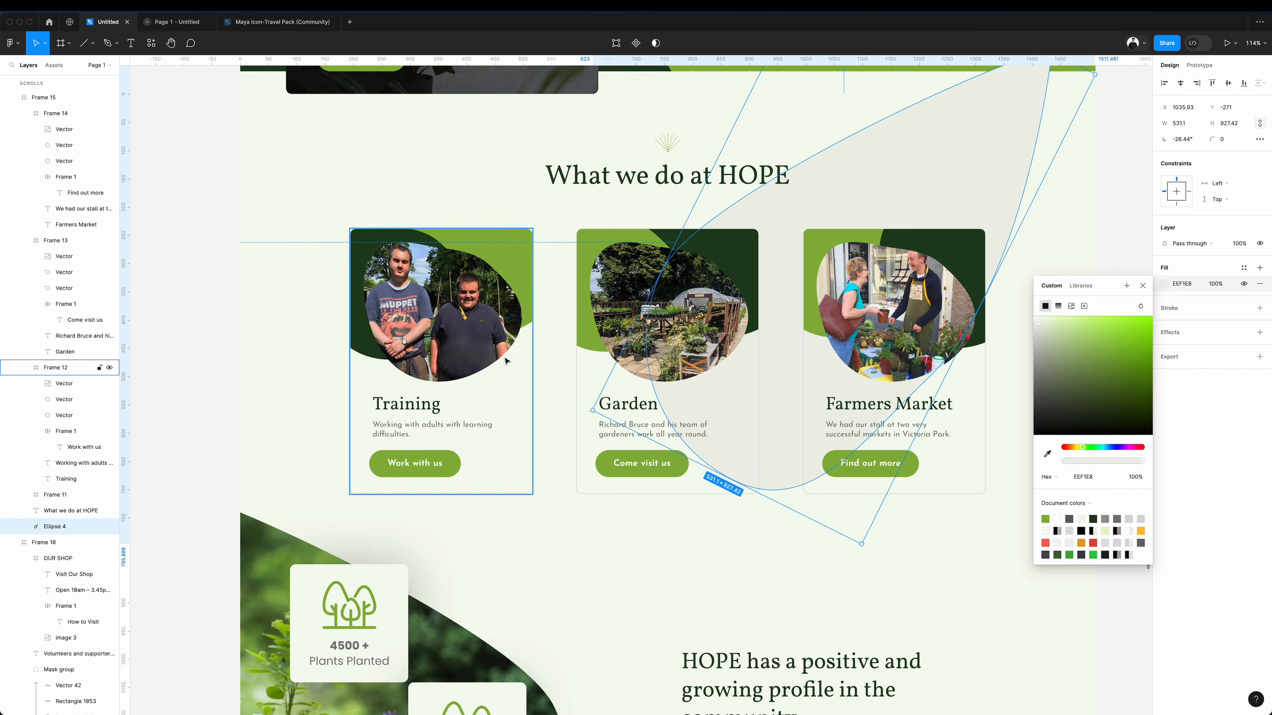
{"action": "scroll", "coordinate": [897, 247], "scroll_direction": "up", "scroll_amount": 3}
{"action": "left_click_drag", "start_coordinate": [897, 247], "coordinate": [949, 291]}
Set the stroke of all three cards to F6FAF0, sampled from the page background, and add a white FFFFFF fill.
{"action": "left_click", "coordinate": [941, 503]}
{"action": "left_click", "coordinate": [588, 509], "text": "shift"}
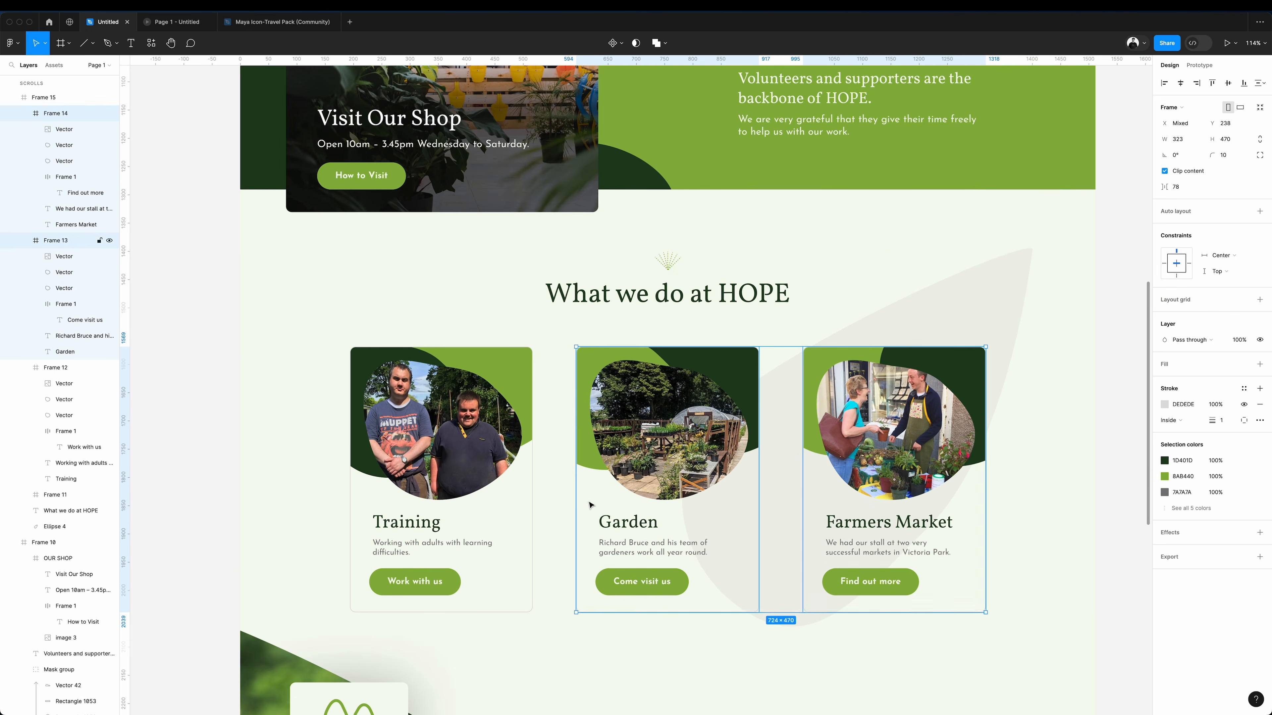
{"action": "left_click", "coordinate": [514, 504], "text": "shift"}
{"action": "key", "text": "i"}
{"action": "left_click", "coordinate": [878, 271]}
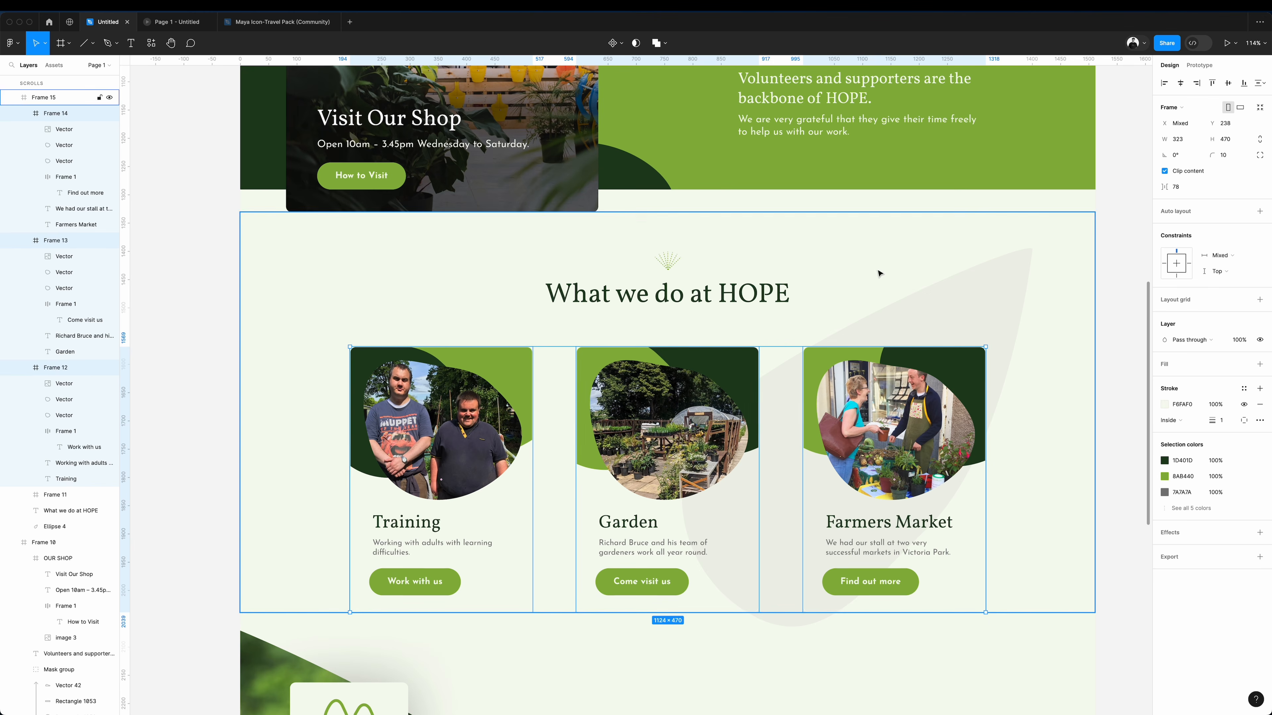
{"action": "left_click", "coordinate": [1164, 365]}
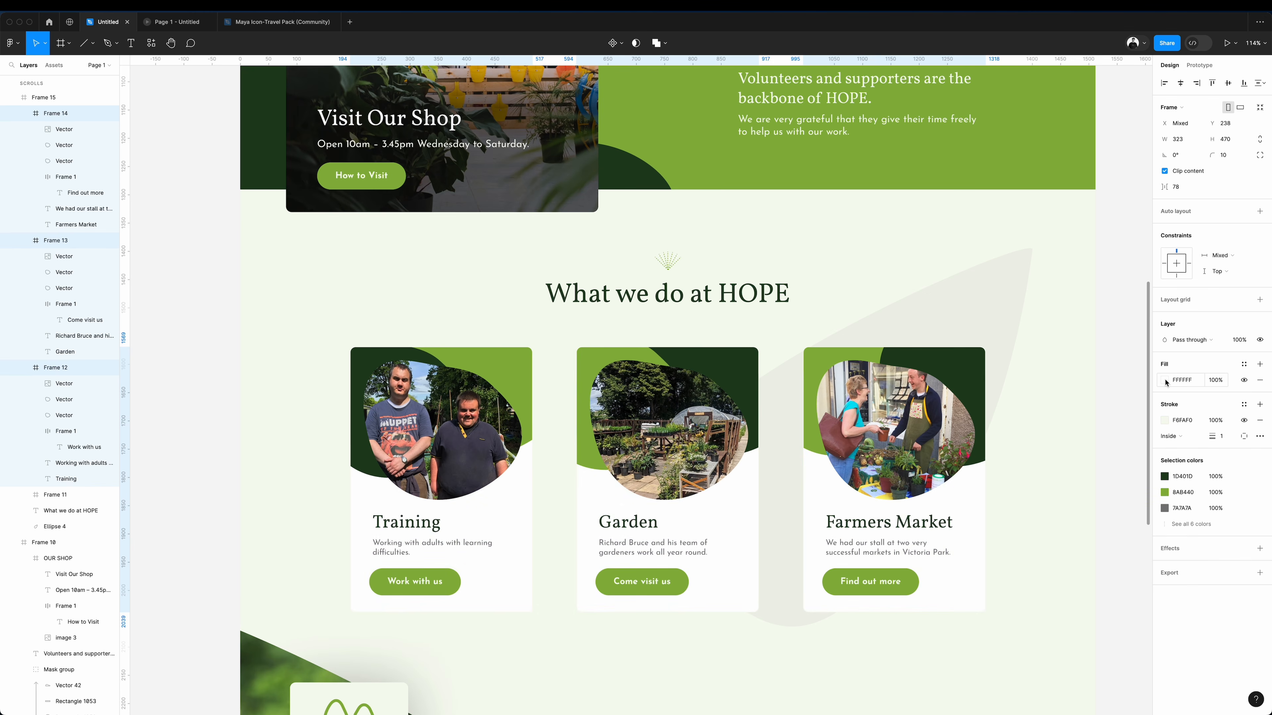
{"action": "left_click", "coordinate": [1165, 380]}
{"action": "key", "text": "i"}
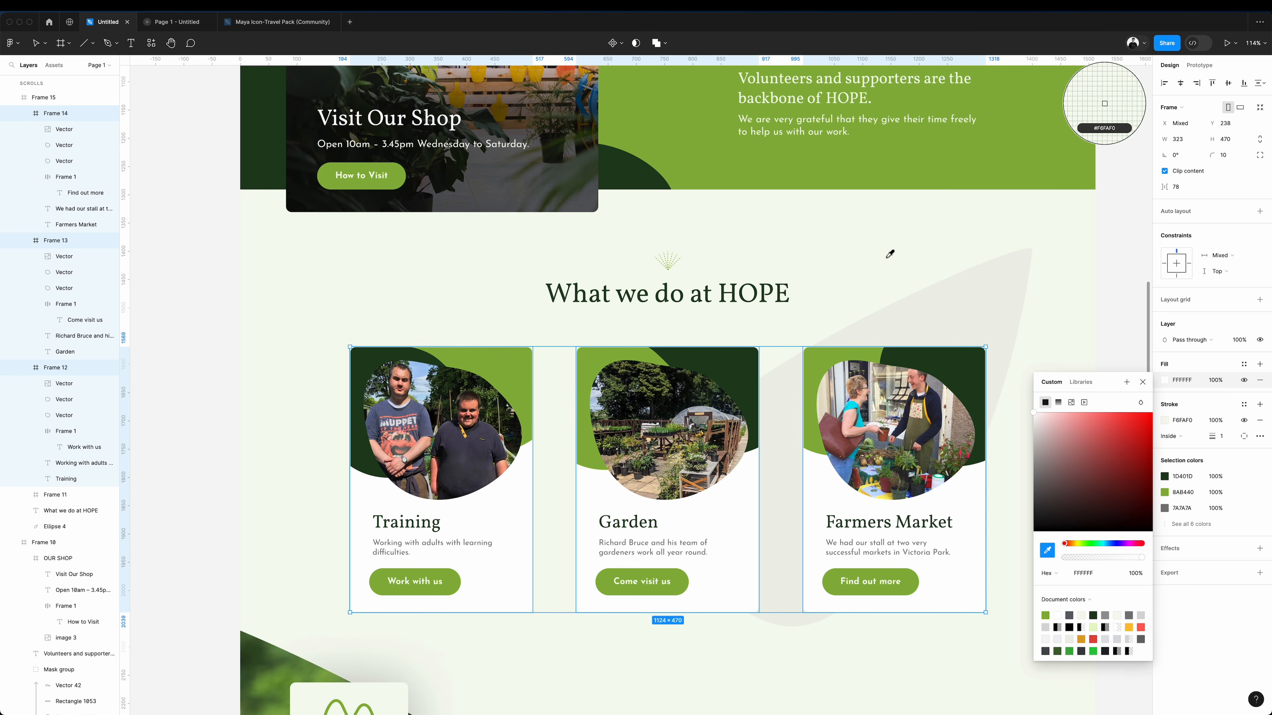
{"action": "key", "text": "Escape"}
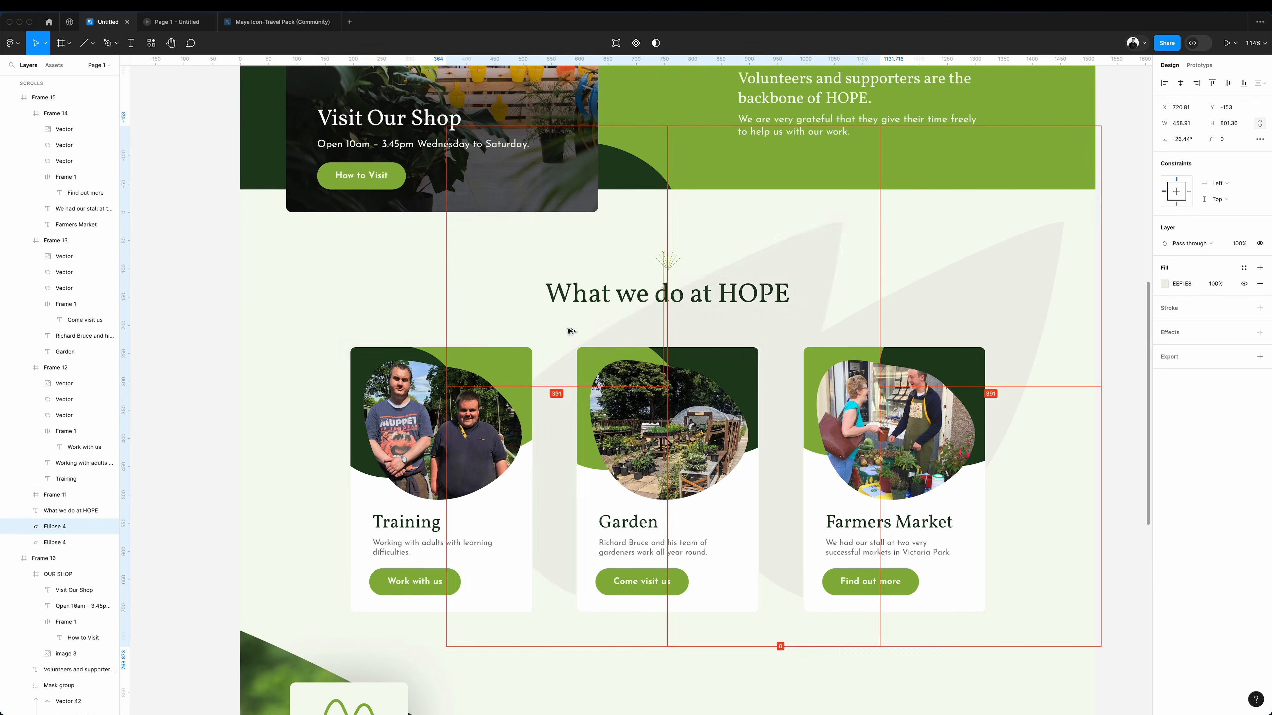
Place a horizontally flipped copy of the pale leaf, scaled to about 258 × 451, behind the Training card.
{"action": "left_click_drag", "start_coordinate": [571, 332], "coordinate": [462, 330]}
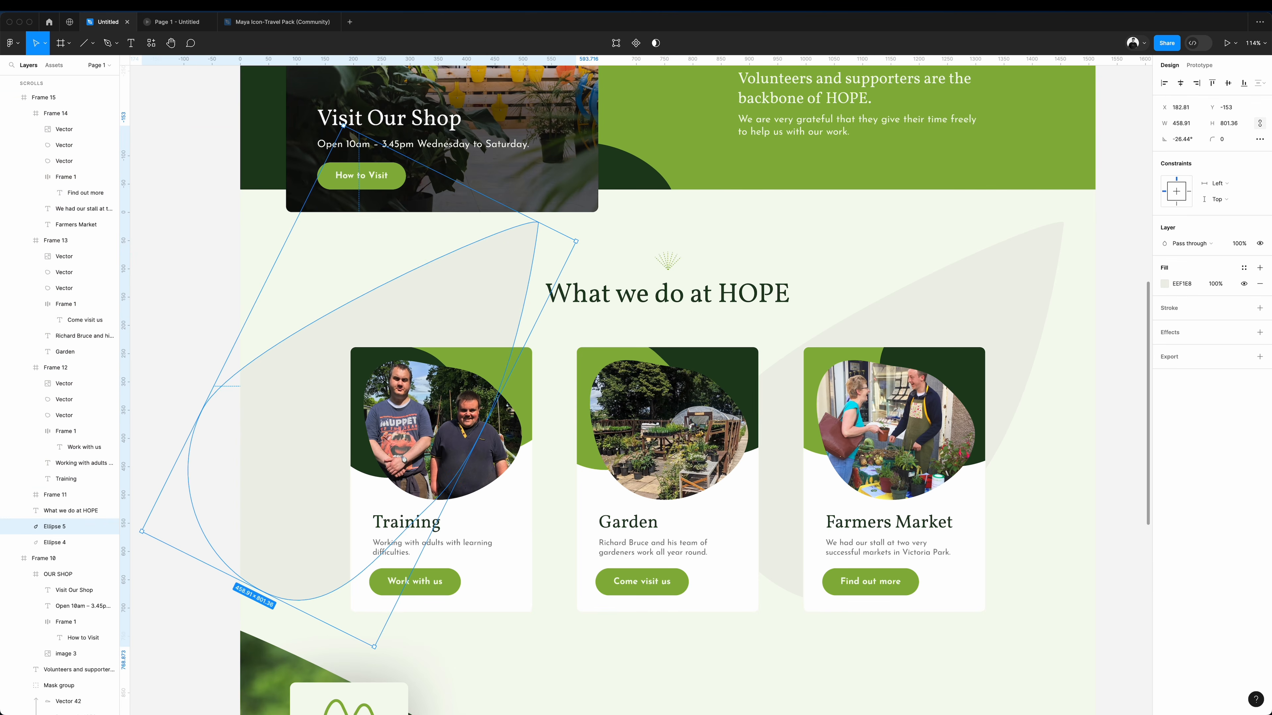
{"action": "left_click", "coordinate": [133, 6]}
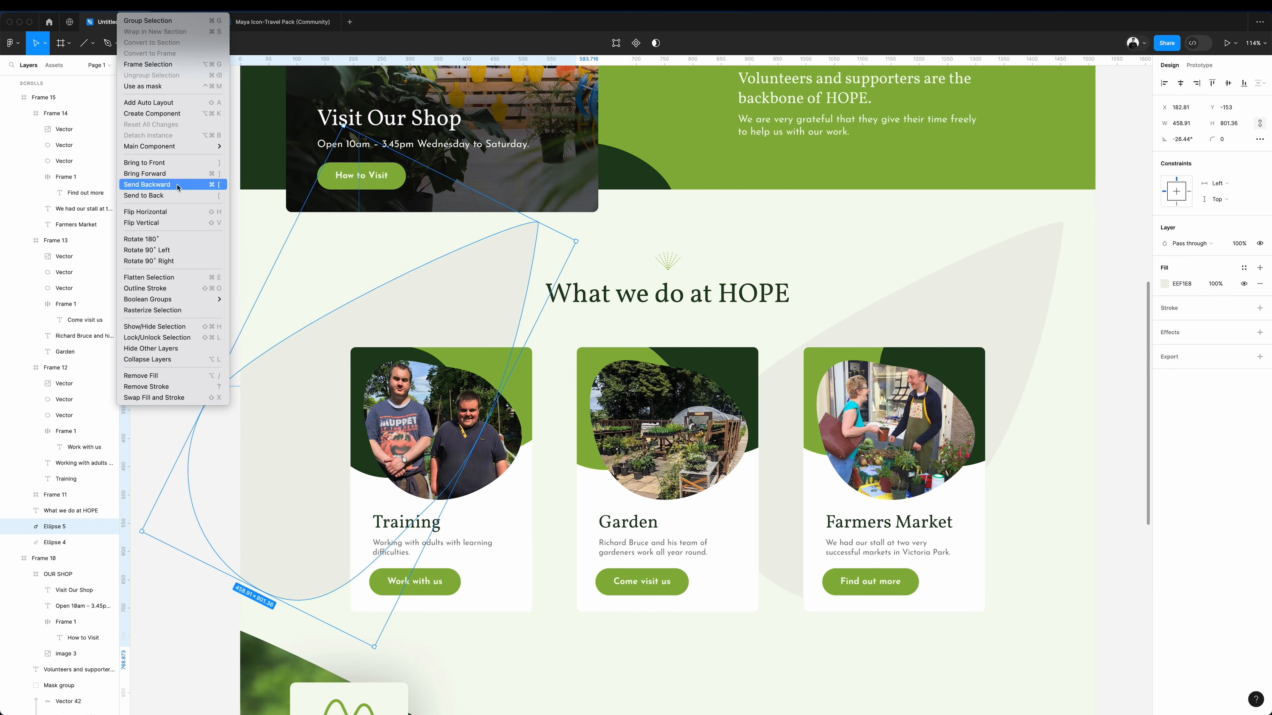
{"action": "left_click", "coordinate": [175, 212]}
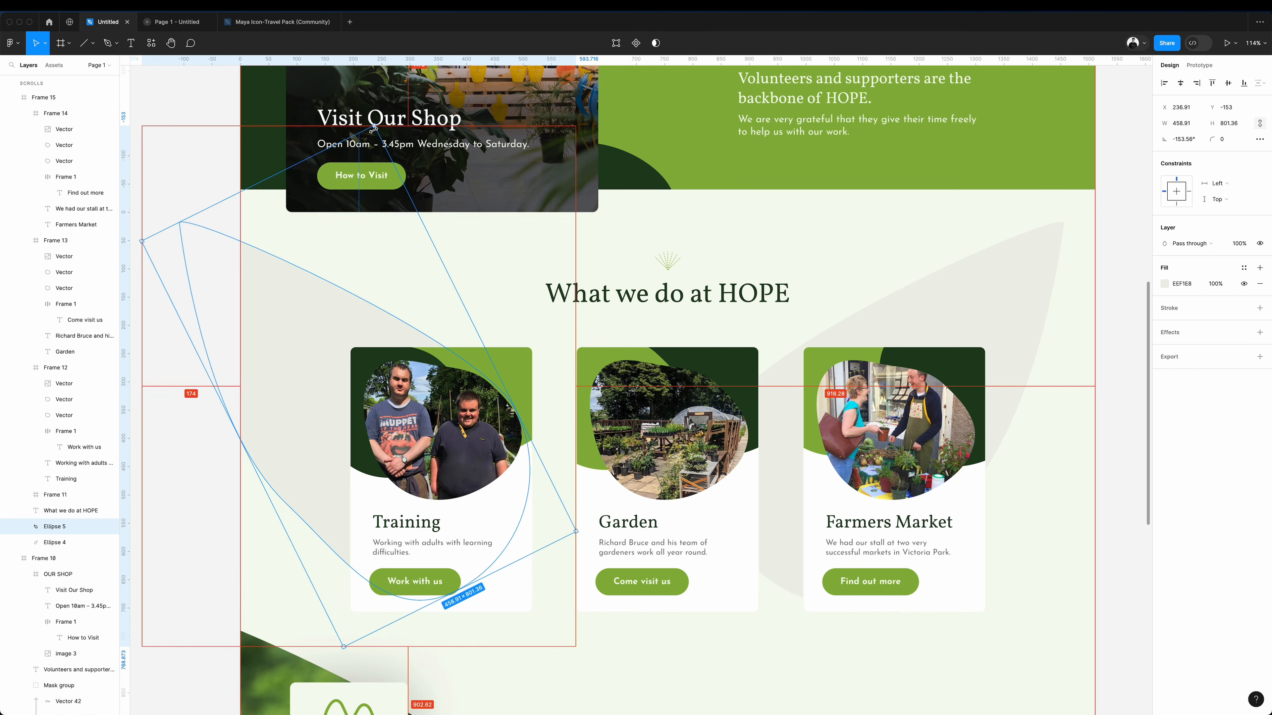
{"action": "left_click_drag", "start_coordinate": [374, 126], "coordinate": [367, 240]}
{"action": "left_click_drag", "start_coordinate": [330, 408], "coordinate": [331, 454]}
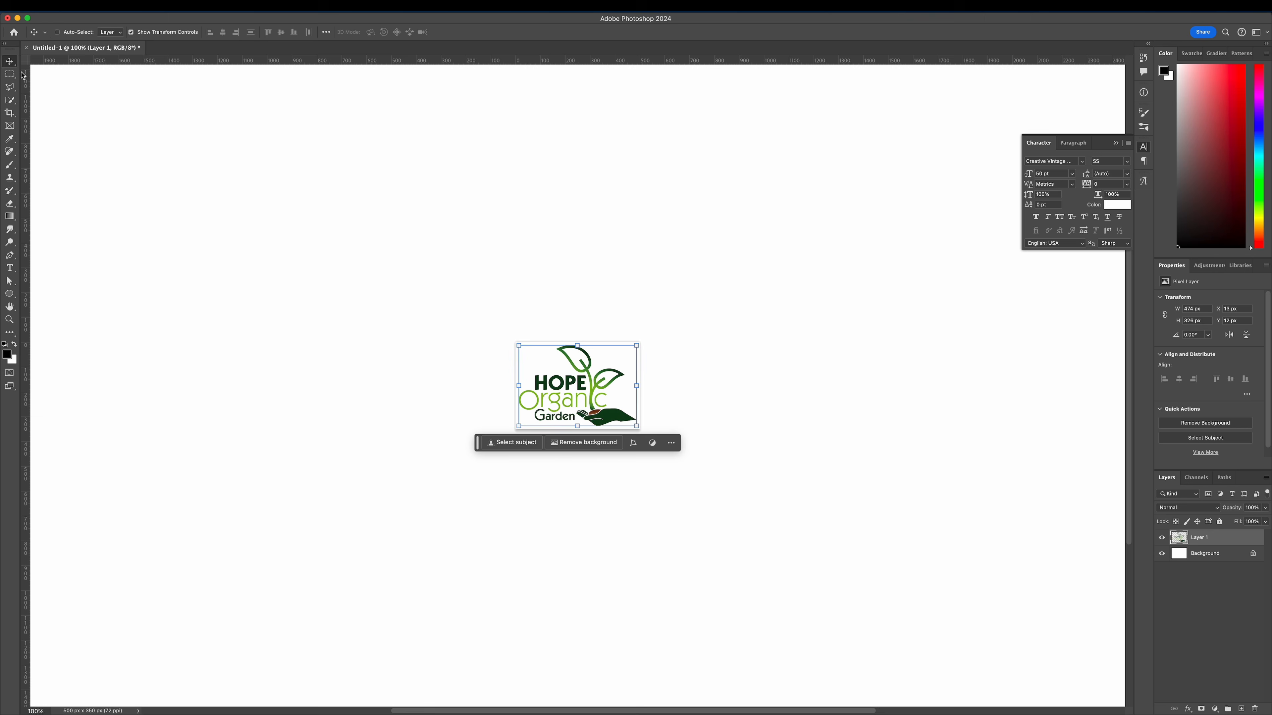
In Photoshop, isolate the seedling and hand from the HOPE logo on a transparent background and trim the transparent pixels on all sides.
{"action": "left_click", "coordinate": [10, 87]}
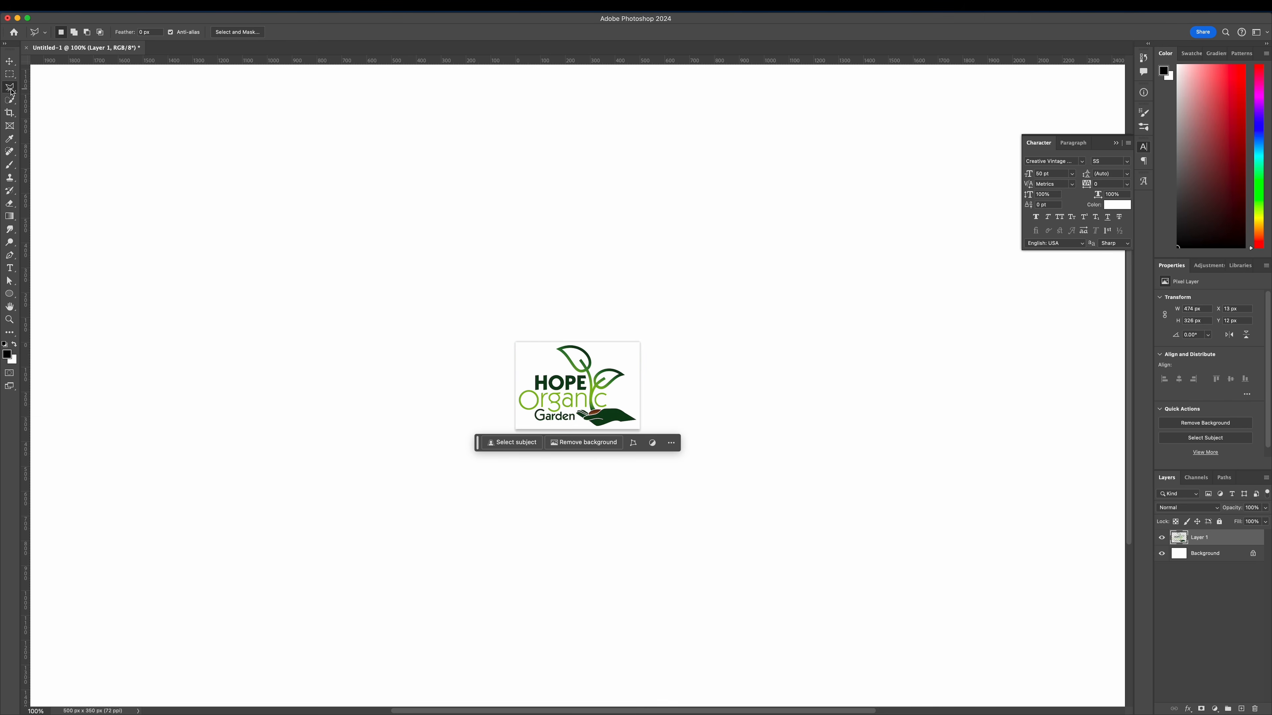
{"action": "scroll", "coordinate": [597, 362], "scroll_direction": "up", "scroll_amount": 5}
{"action": "left_click", "coordinate": [401, 314]}
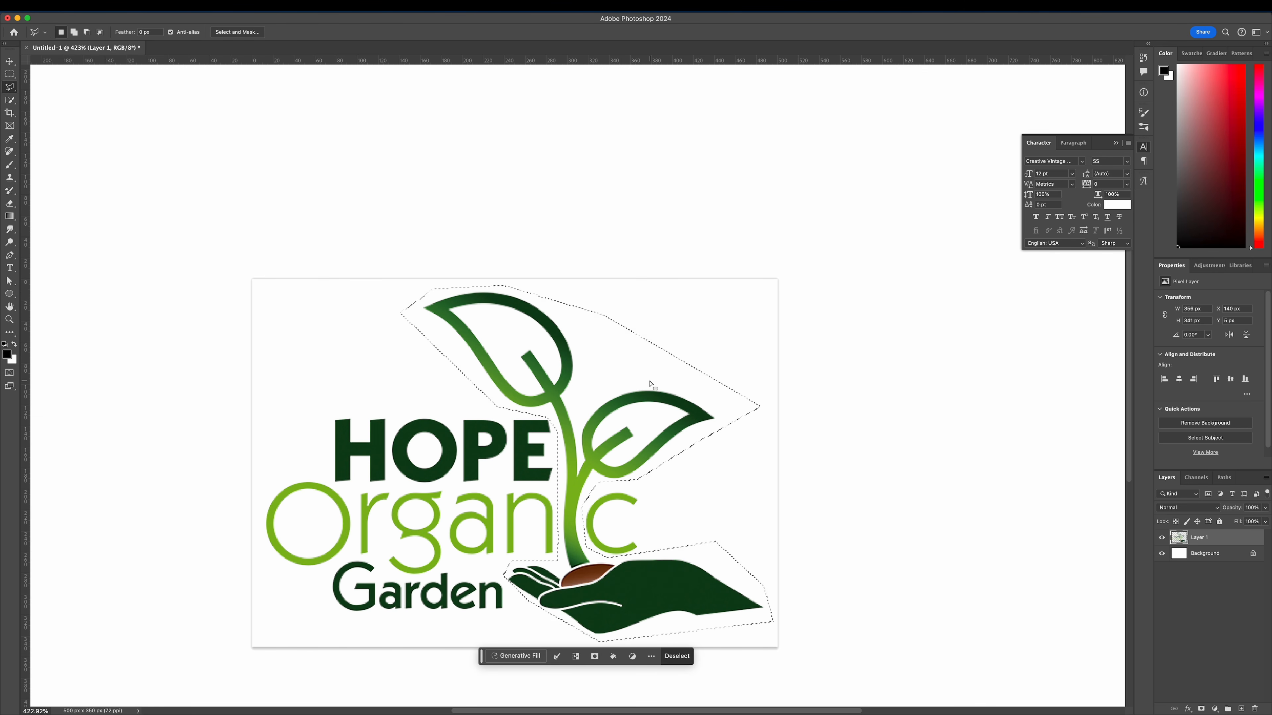
{"action": "key", "text": "Delete"}
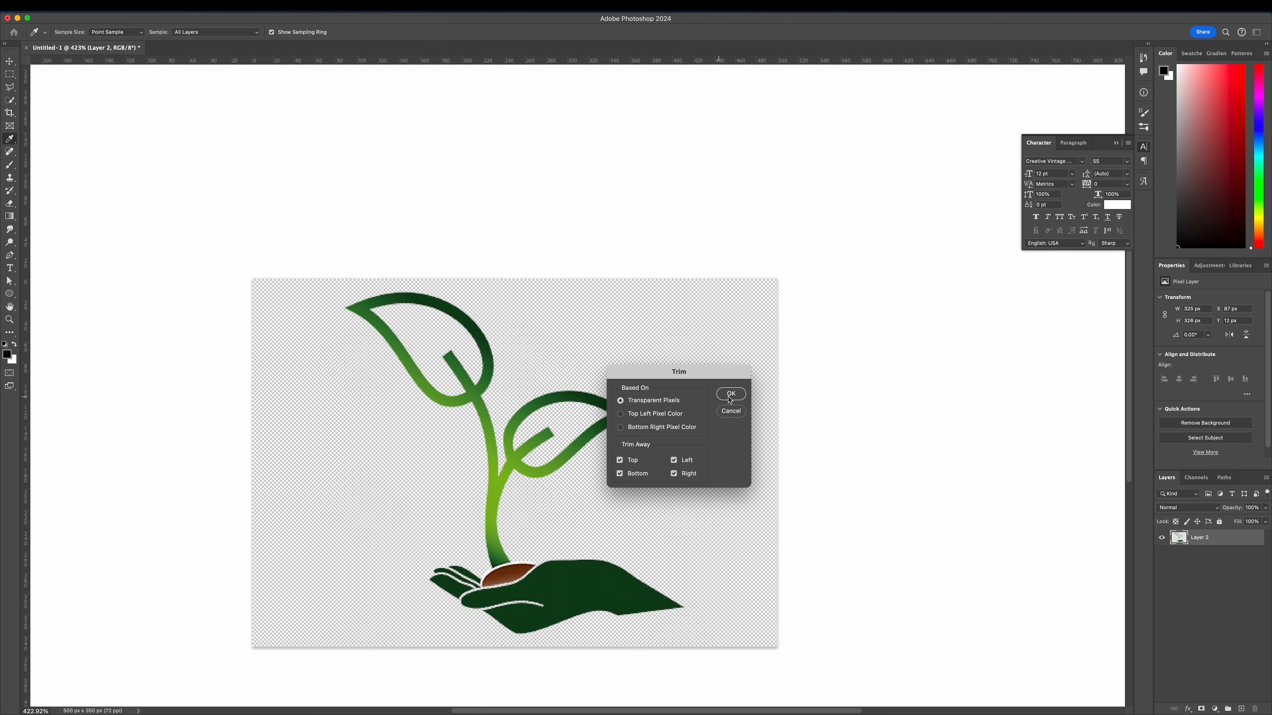
{"action": "left_click", "coordinate": [731, 394]}
Switch back to Figma and place the trimmed seedling graphic at 95 × 95 above the about section's "HOPE has a positive" heading.
{"action": "key", "text": "v"}
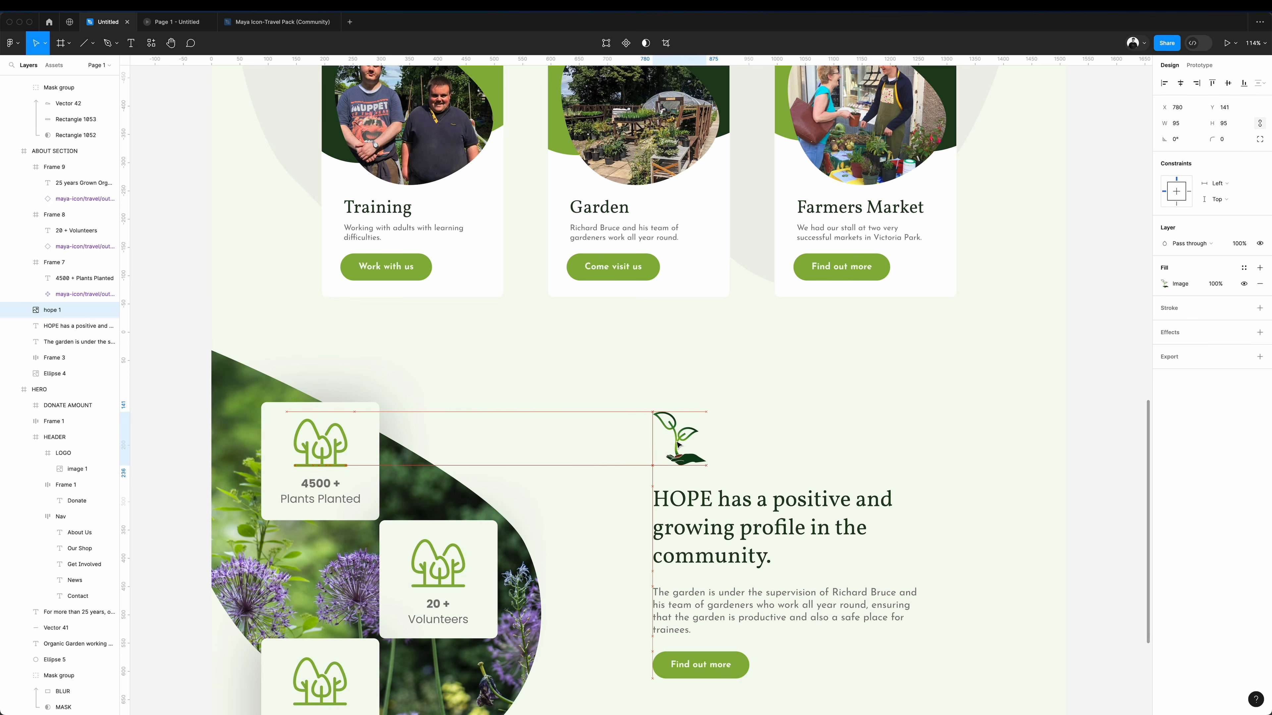
{"action": "left_click_drag", "start_coordinate": [677, 446], "coordinate": [621, 466]}
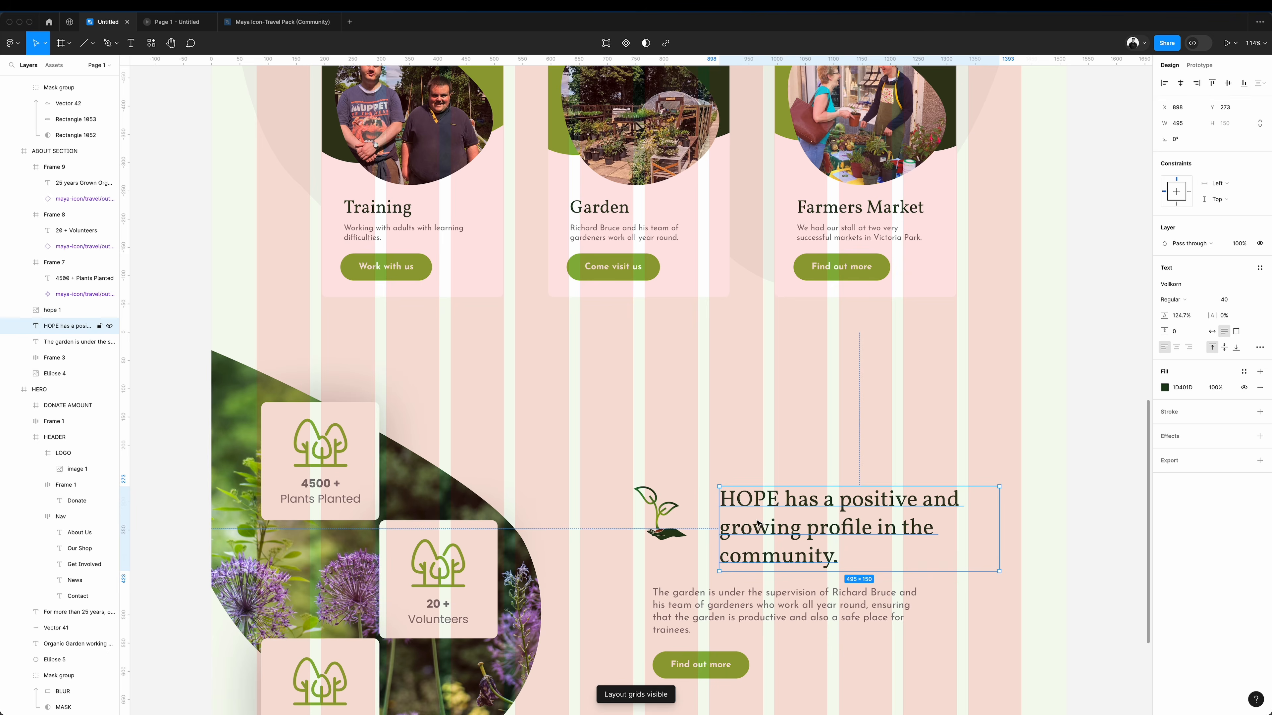
{"action": "left_click_drag", "start_coordinate": [756, 520], "coordinate": [743, 523]}
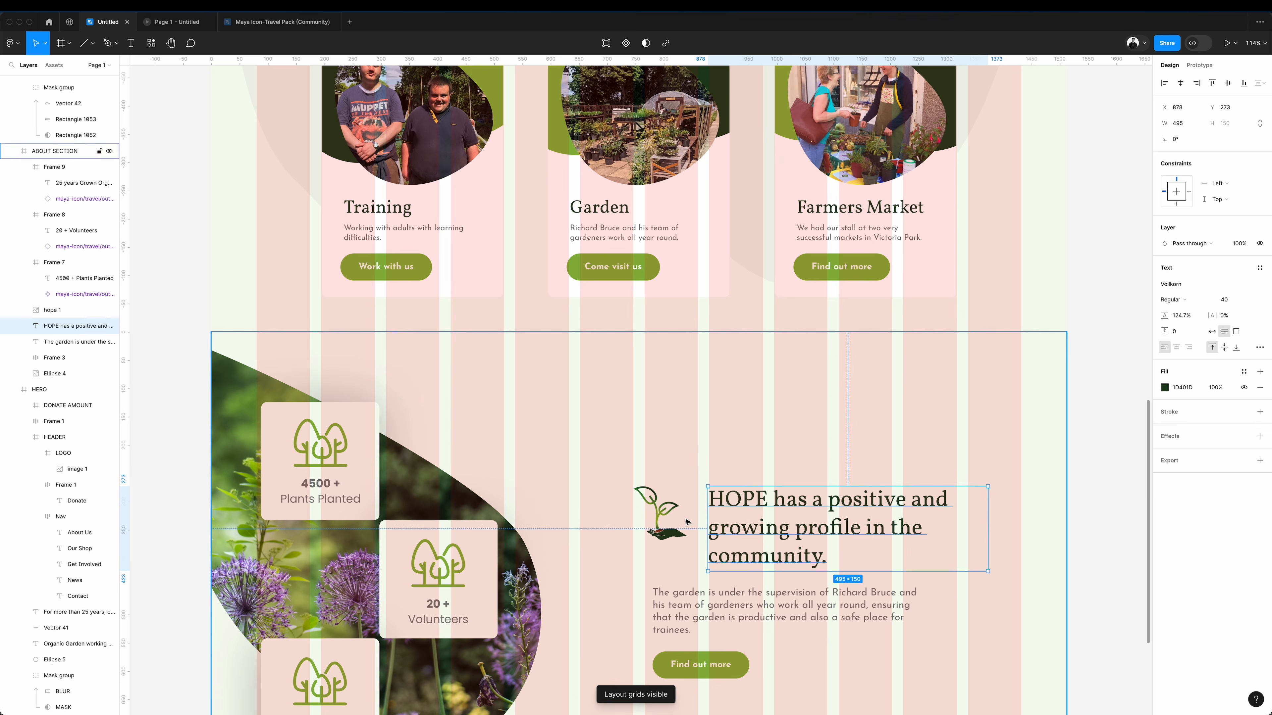
{"action": "left_click", "coordinate": [667, 512]}
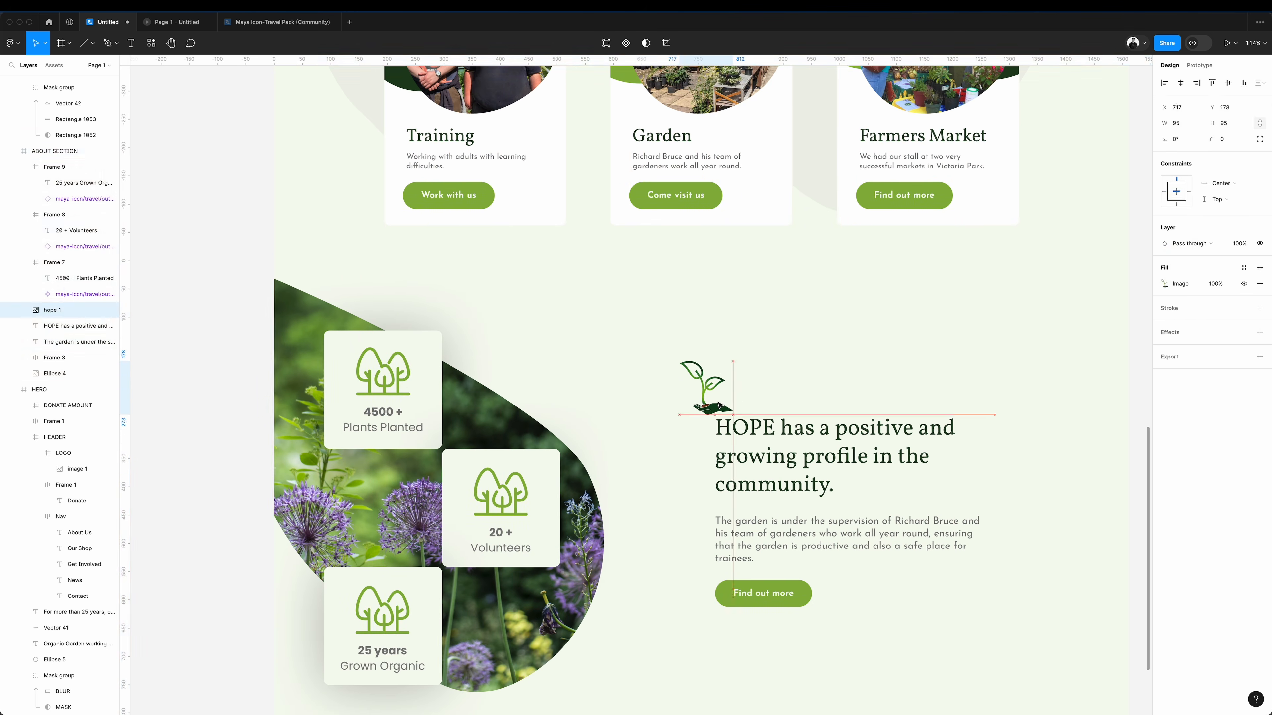
{"action": "left_click_drag", "start_coordinate": [686, 651], "coordinate": [1061, 178]}
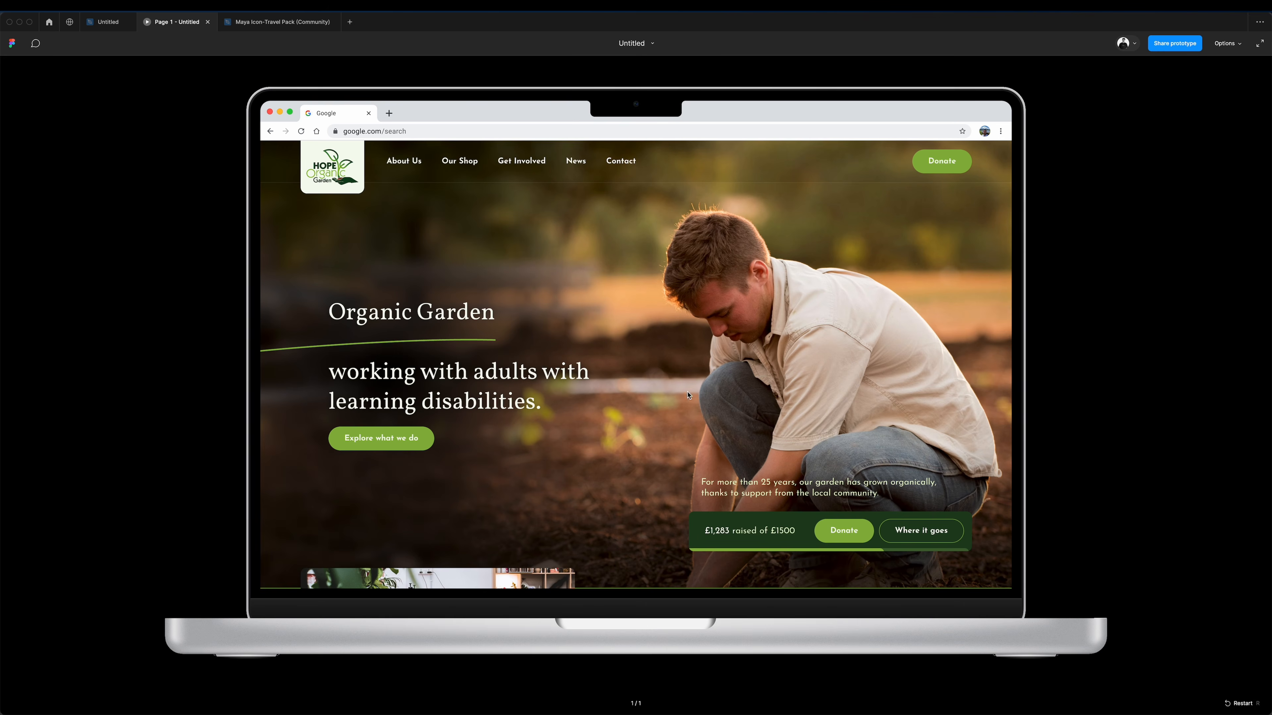
Review the homepage prototype from the hero down through the volunteer band to the "What we do at HOPE" cards.
{"action": "scroll", "coordinate": [719, 314], "scroll_direction": "down", "scroll_amount": 5}
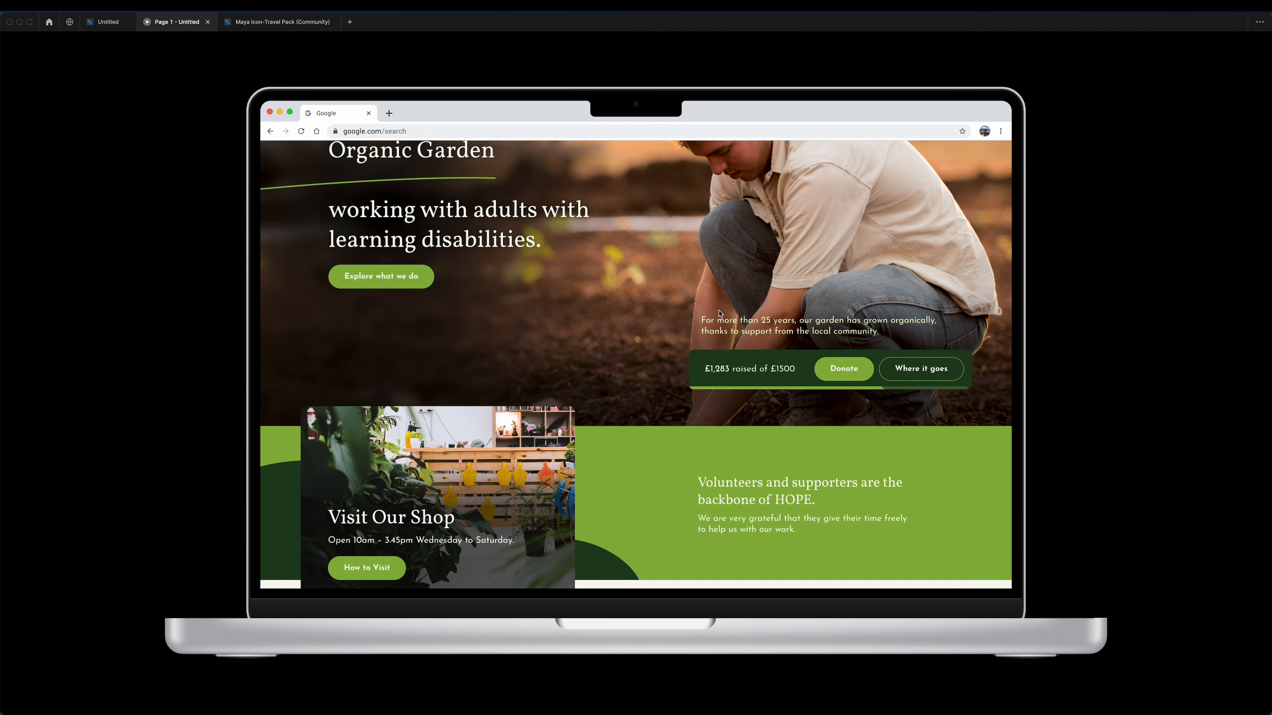
{"action": "scroll", "coordinate": [719, 314], "scroll_direction": "down", "scroll_amount": 3}
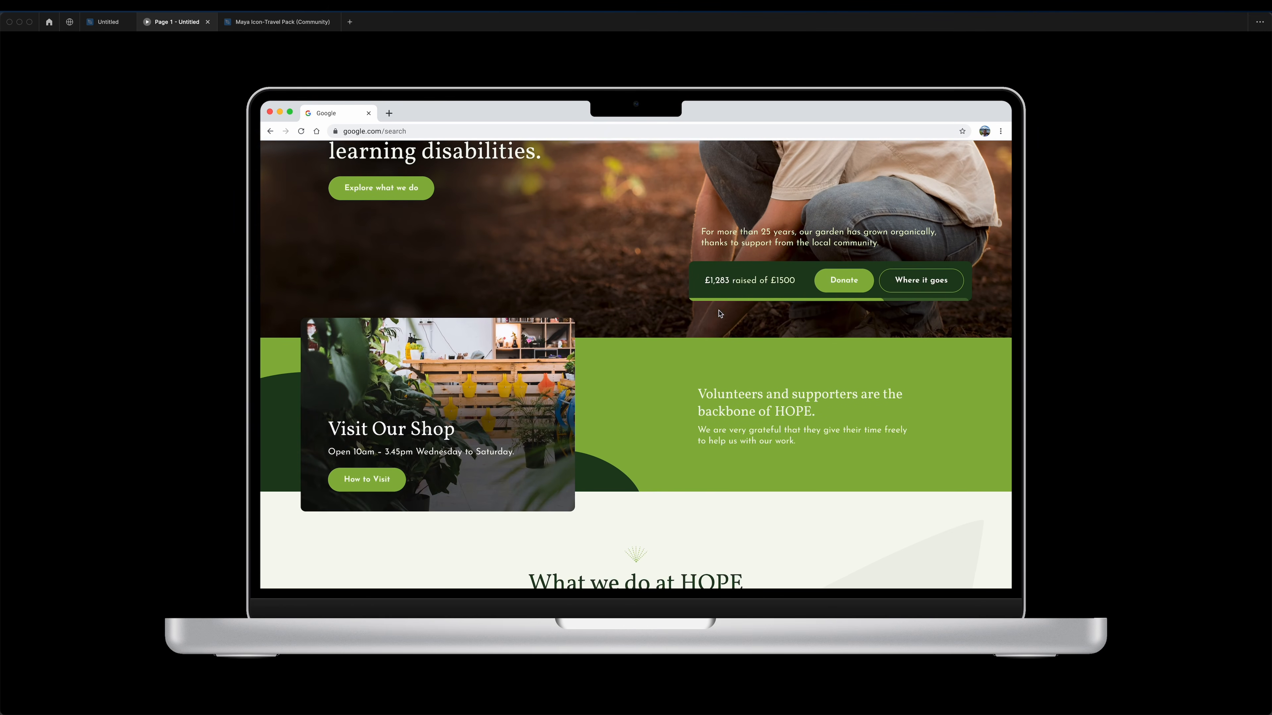
{"action": "scroll", "coordinate": [719, 314], "scroll_direction": "down", "scroll_amount": 4}
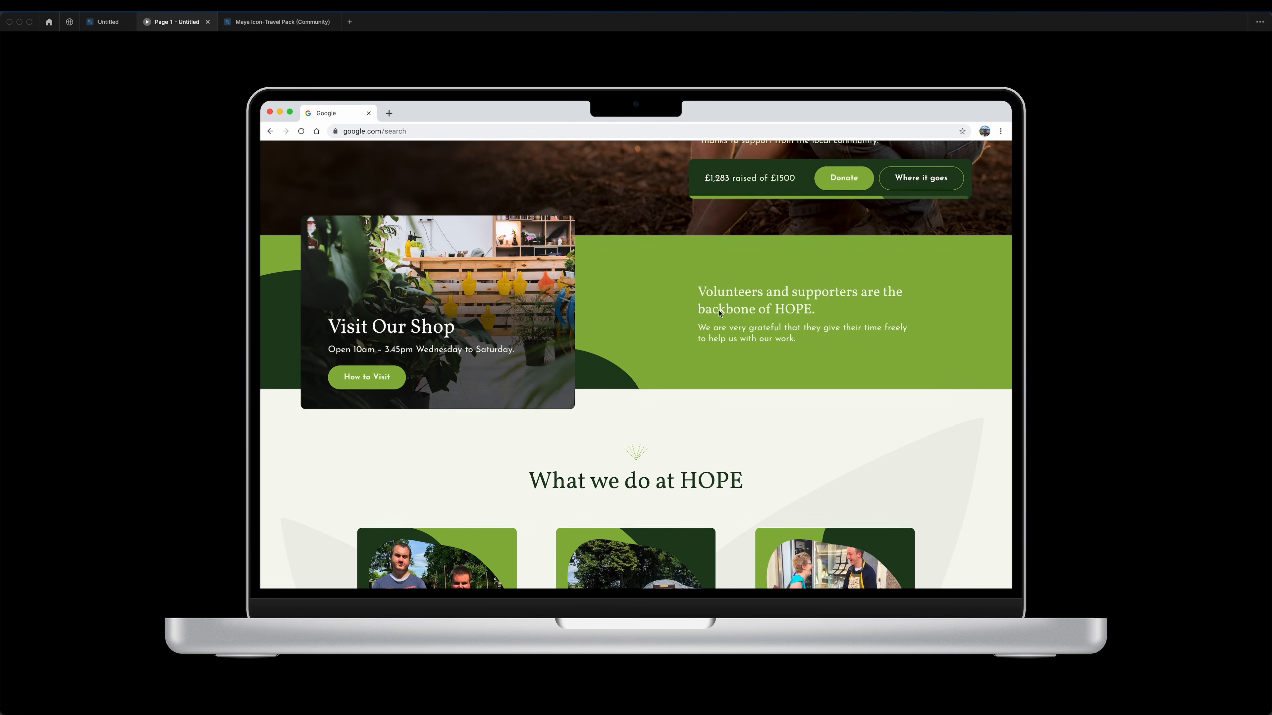
{"action": "scroll", "coordinate": [720, 313], "scroll_direction": "down", "scroll_amount": 4}
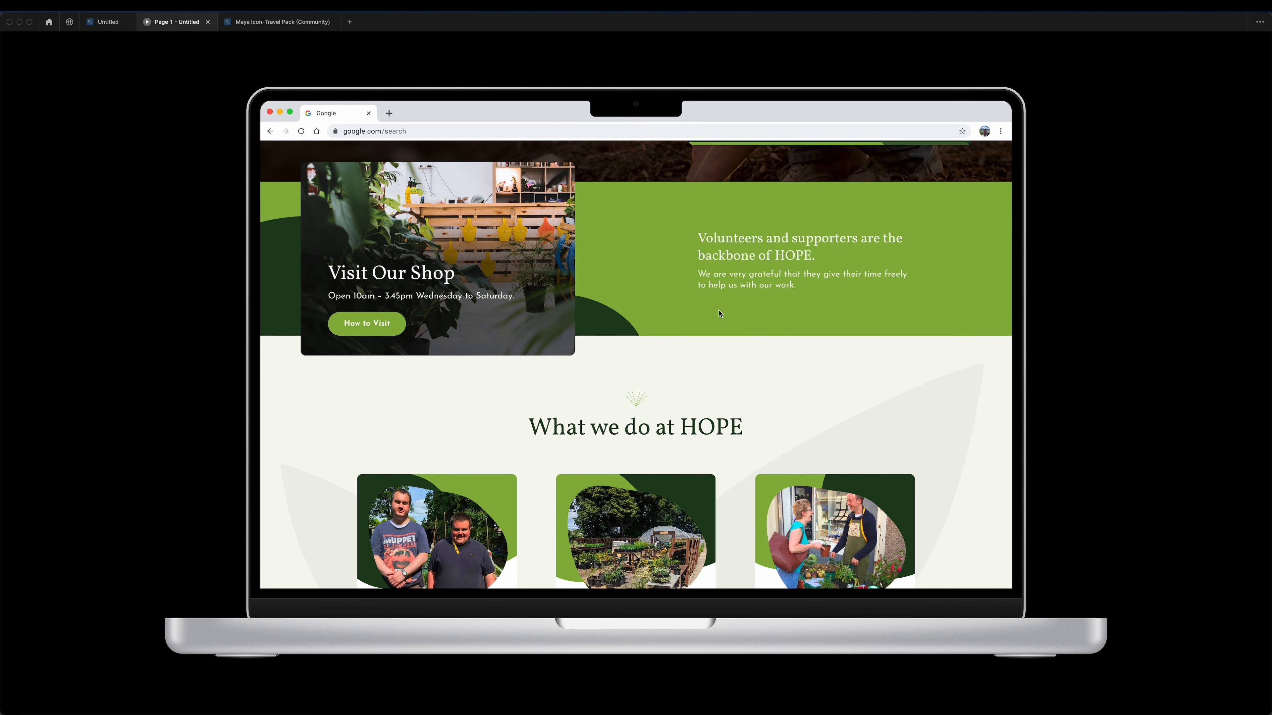
{"action": "scroll", "coordinate": [720, 314], "scroll_direction": "down", "scroll_amount": 5}
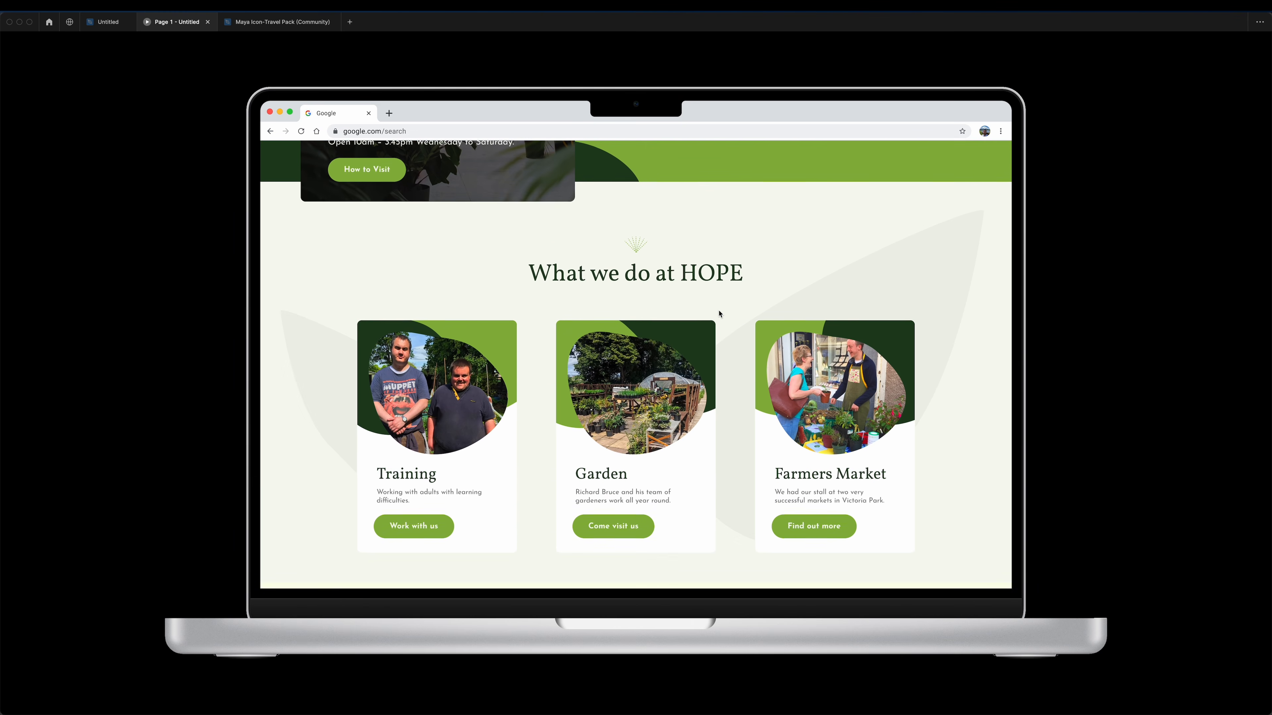
{"action": "scroll", "coordinate": [720, 313], "scroll_direction": "down", "scroll_amount": 11}
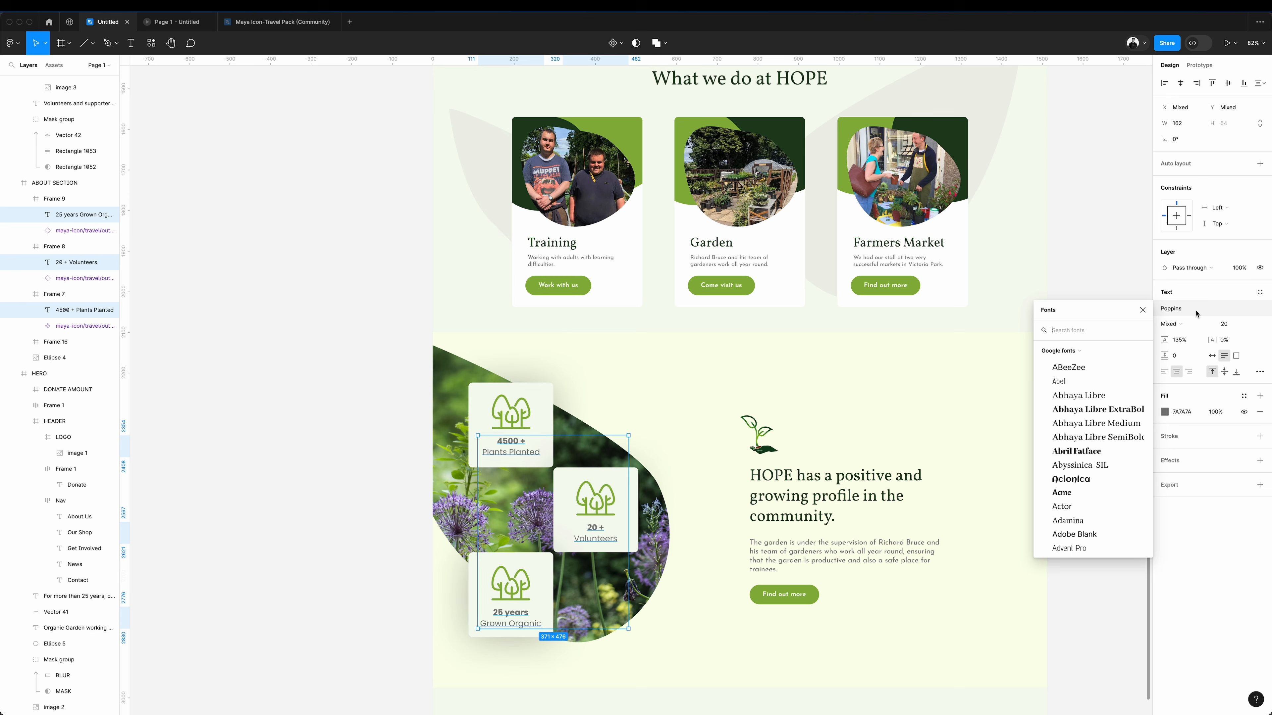
Change the three statistics labels' font to Josefin Sans and try a FAFFEB fill on the Training card.
{"action": "type", "text": "jose"}
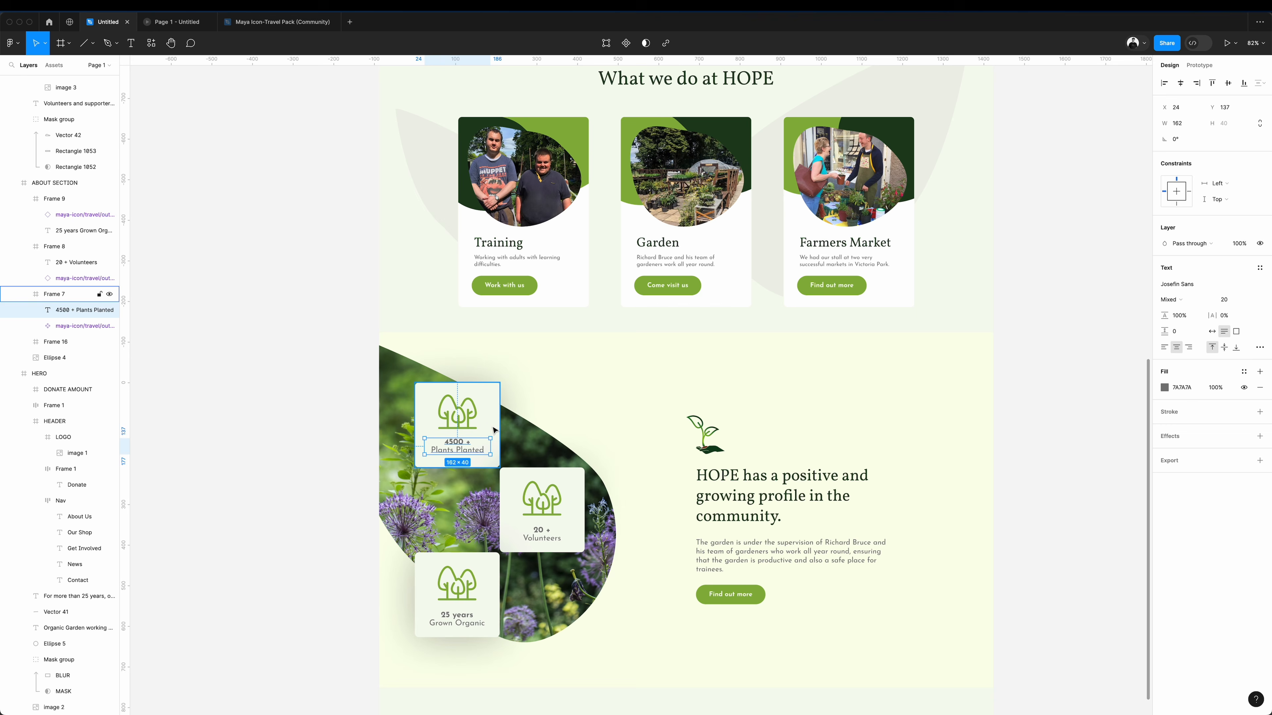
{"action": "key", "text": "shift+Down"}
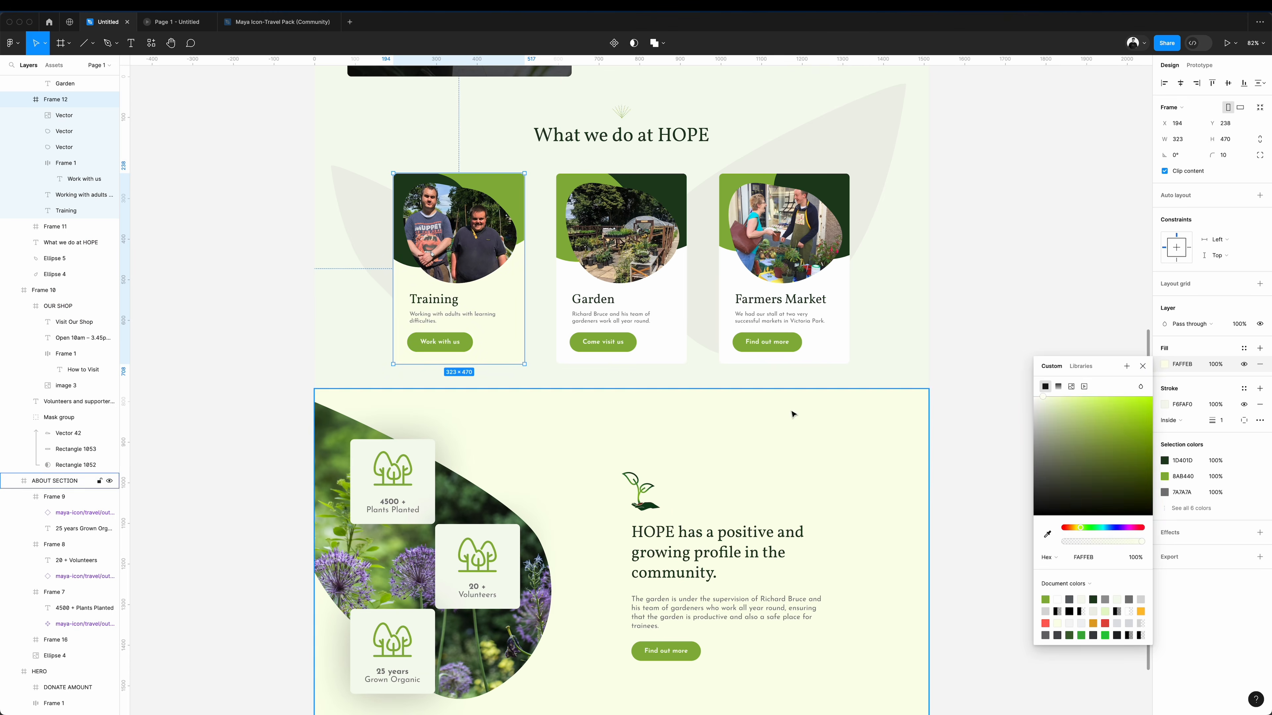
{"action": "left_click", "coordinate": [987, 273]}
{"action": "scroll", "coordinate": [987, 272], "scroll_direction": "up", "scroll_amount": 3}
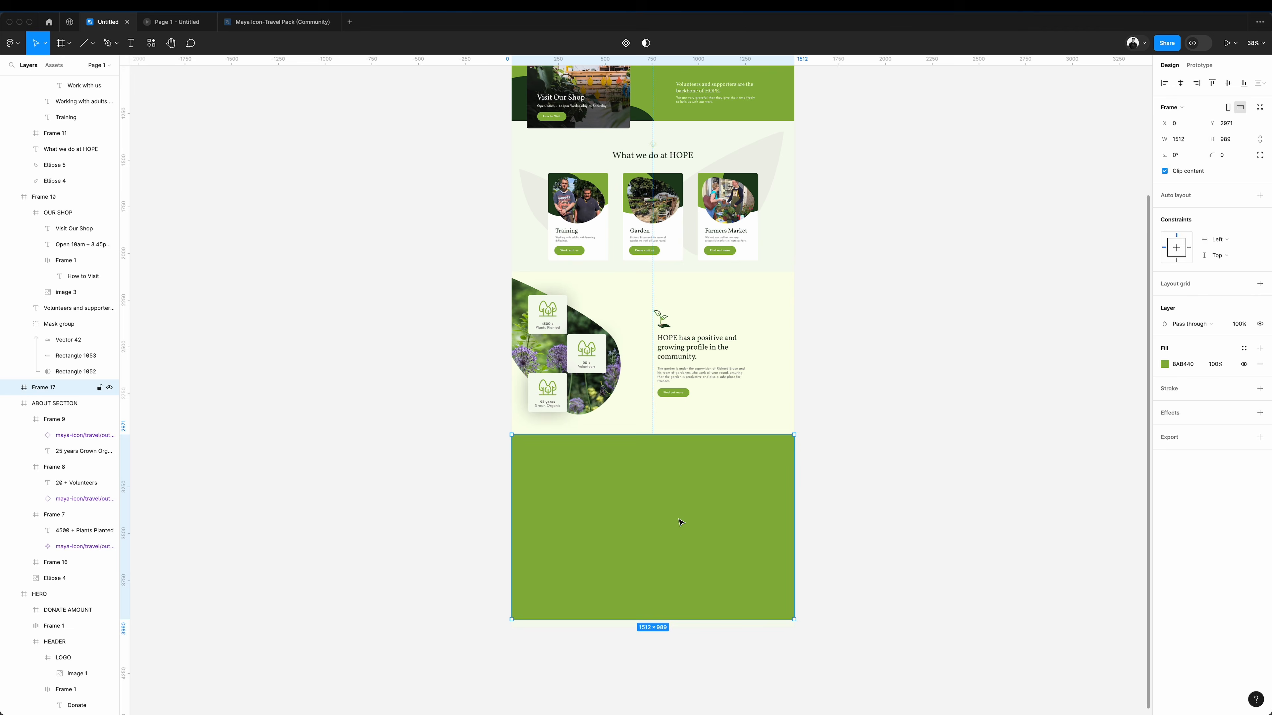
Add a green frame below the about section and place copies of the hero's donation bar and supporting text in it.
{"action": "left_click", "coordinate": [917, 486]}
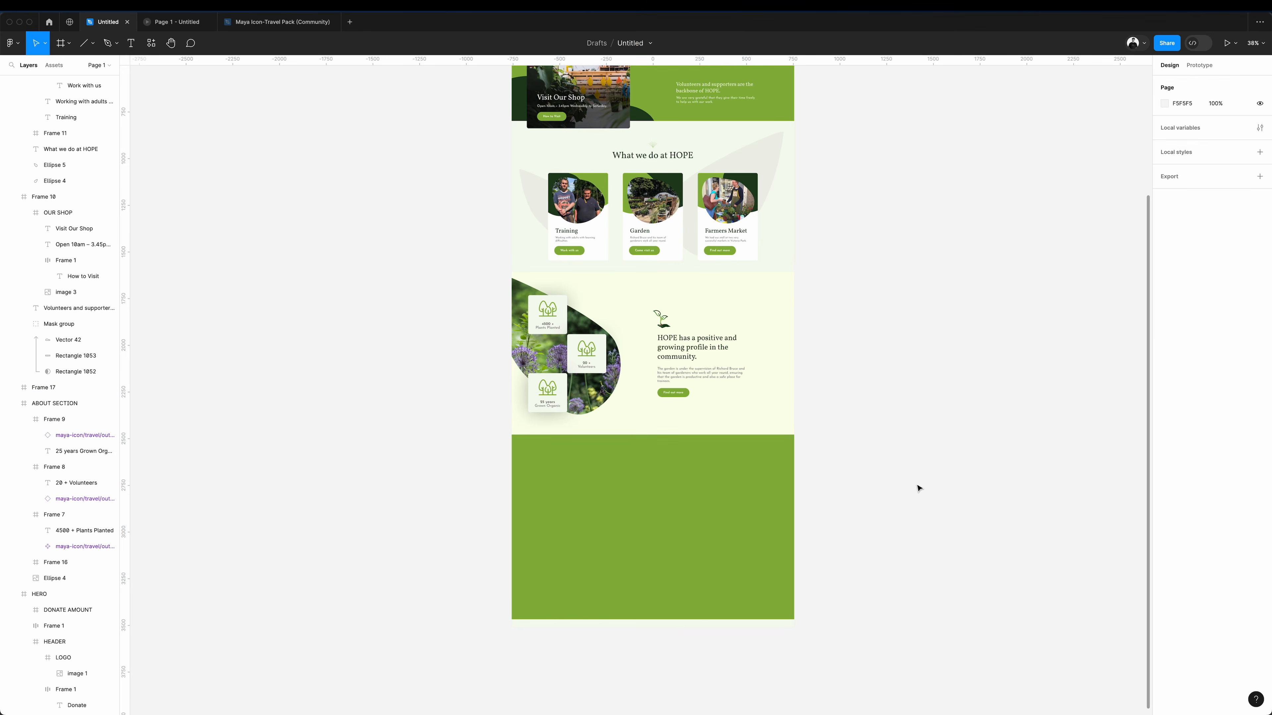
{"action": "scroll", "coordinate": [910, 531], "scroll_direction": "up", "scroll_amount": 2}
{"action": "left_click_drag", "start_coordinate": [788, 597], "coordinate": [716, 530]}
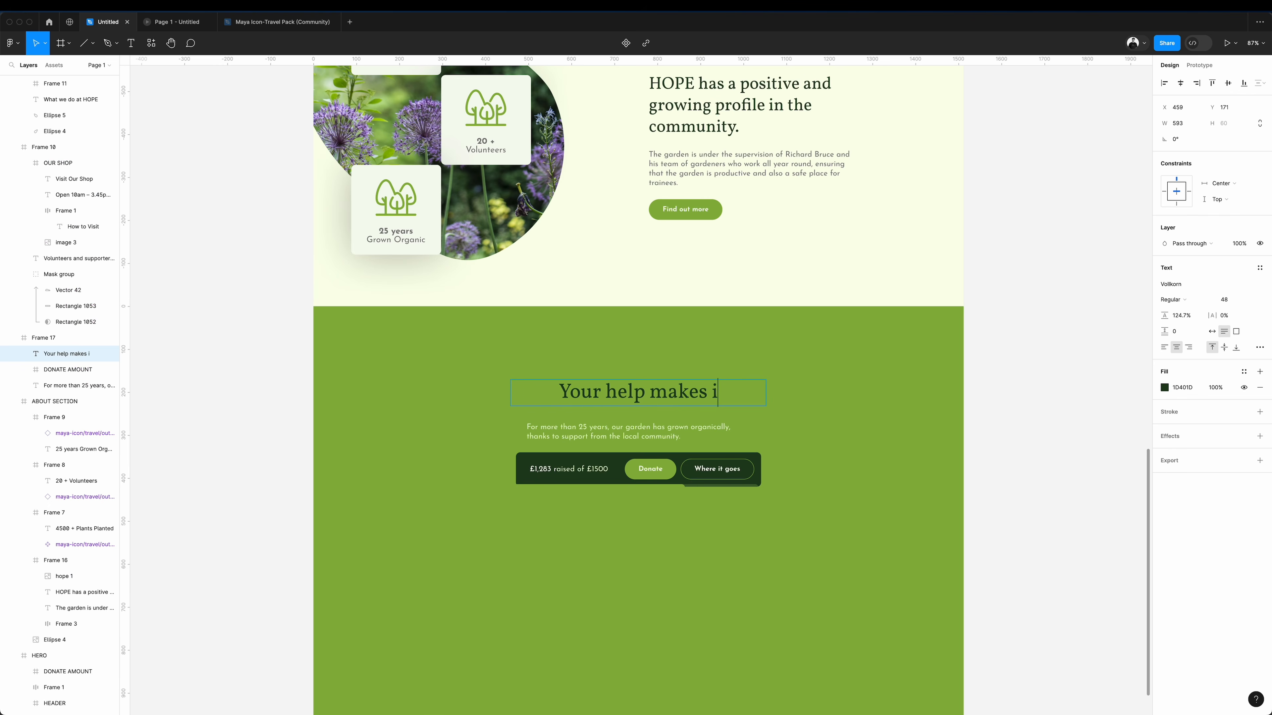
Add the centred two-line Vollkorn 48 heading "Your help makes it all possible." above the supporting text and donation bar, shifting both down.
{"action": "type", "text": "t all possible."}
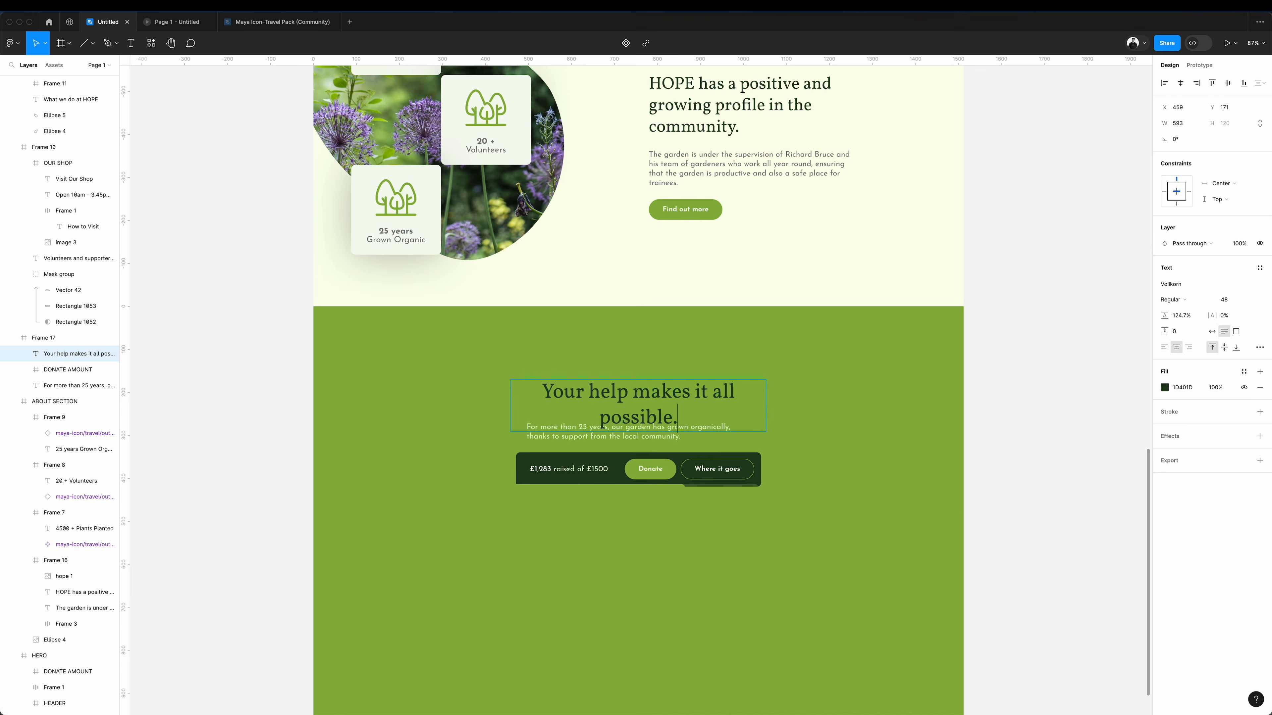
{"action": "left_click_drag", "start_coordinate": [619, 464], "coordinate": [619, 496]}
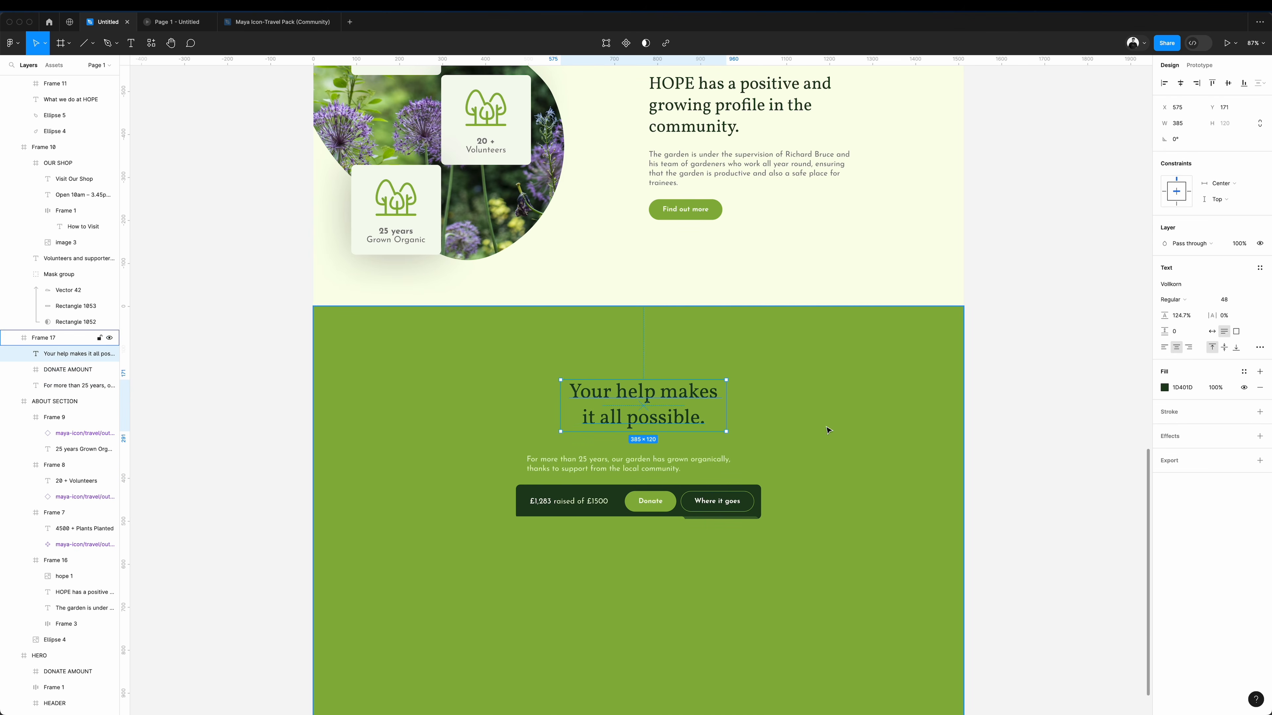
{"action": "left_click", "coordinate": [1027, 413]}
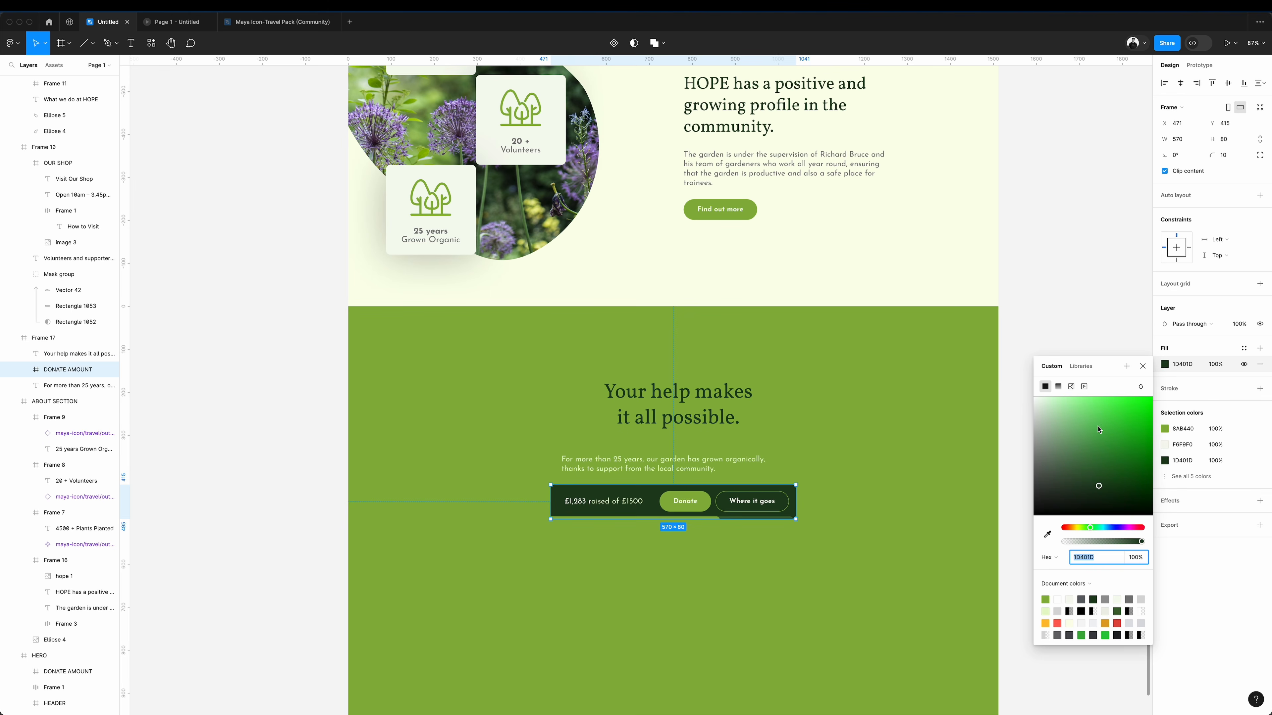
Try a white FFFFFF fill on the copied donation bar and start rewriting the supporting text above it with "Support".
{"action": "left_click", "coordinate": [1099, 431]}
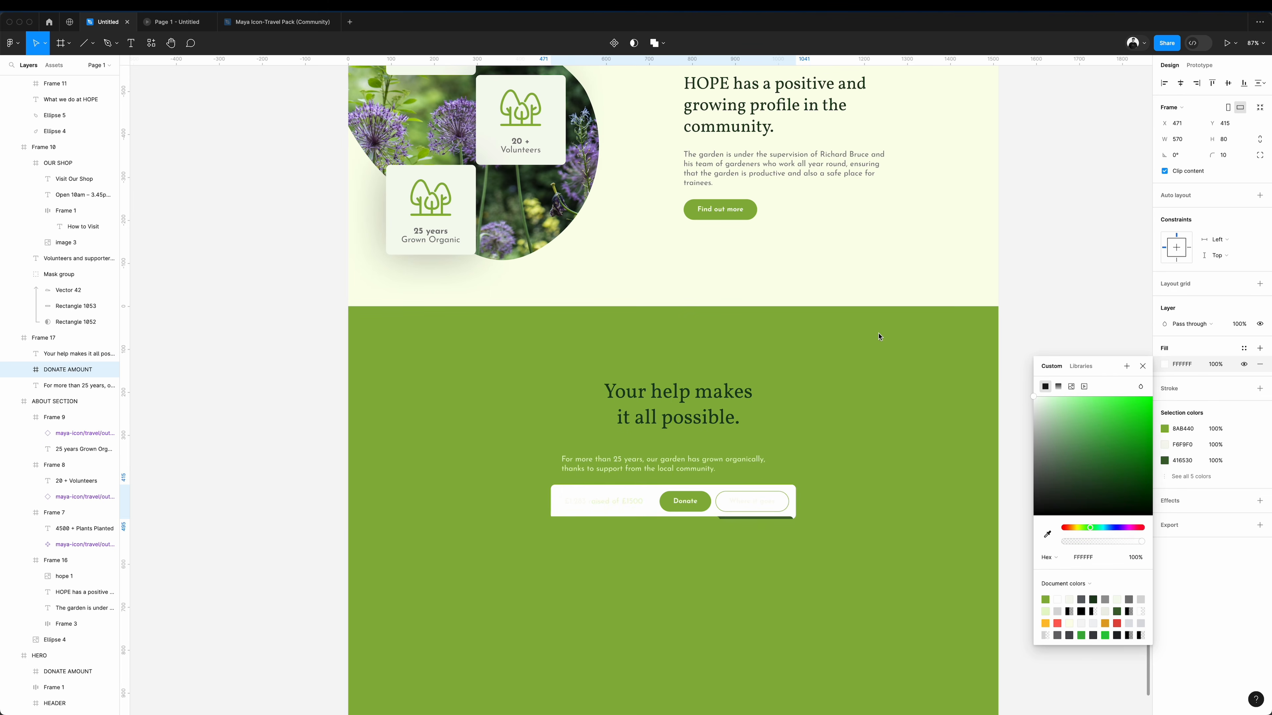
{"action": "left_click", "coordinate": [1088, 303]}
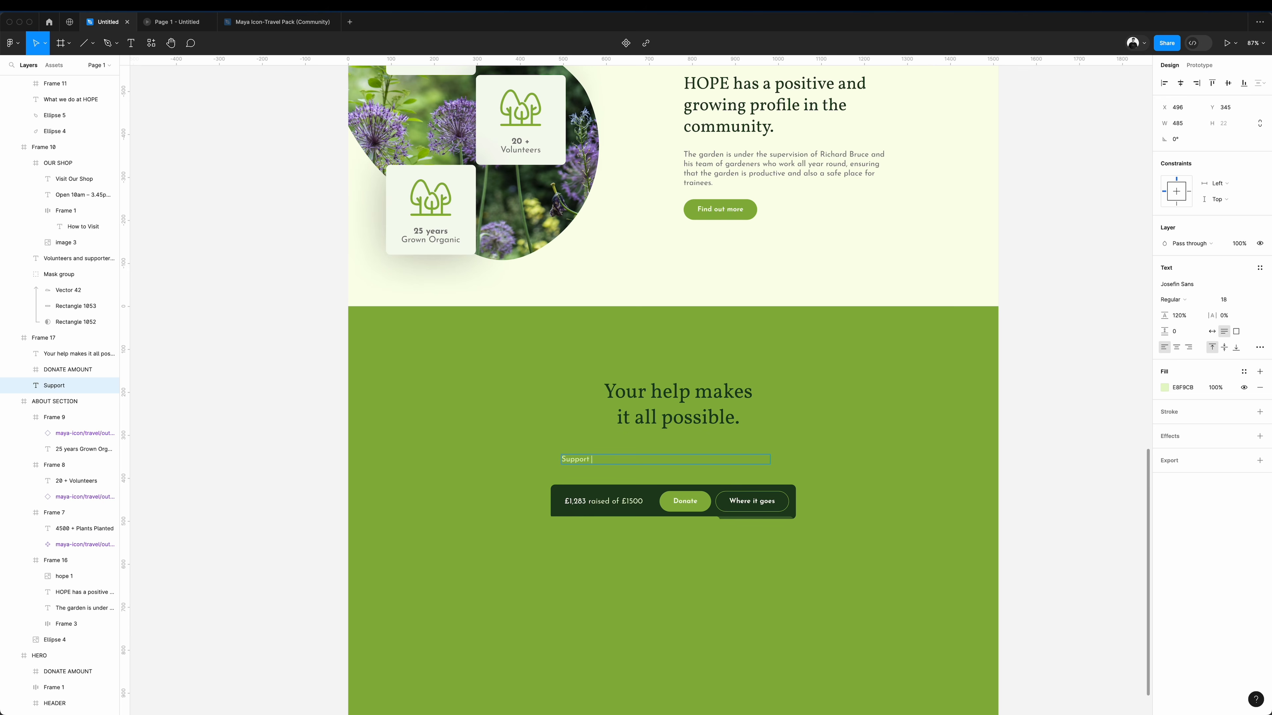
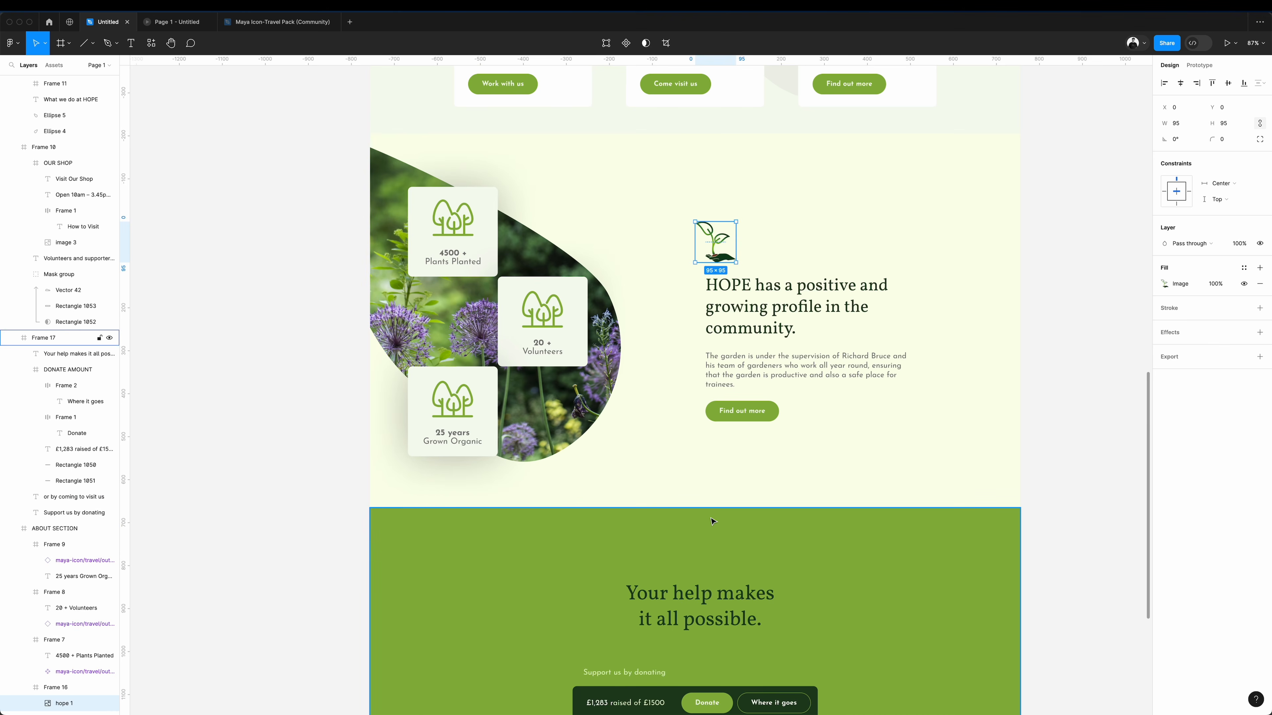
Paste the seedling-in-hand icon into the donation frame, enlarge it to 243 by 243, and centre it across the frame's upper edge.
{"action": "left_click", "coordinate": [707, 544]}
{"action": "key", "text": "super+v"}
{"action": "left_click_drag", "start_coordinate": [393, 545], "coordinate": [717, 562]}
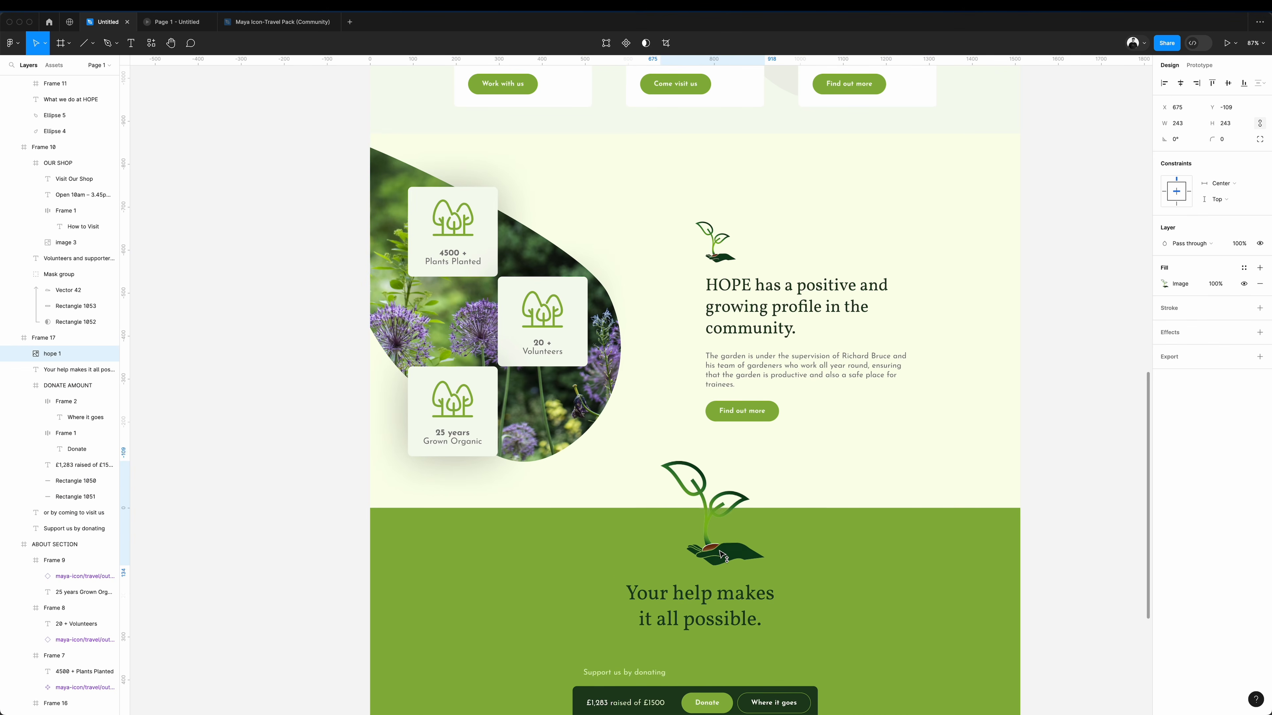
{"action": "left_click_drag", "start_coordinate": [719, 553], "coordinate": [724, 543]}
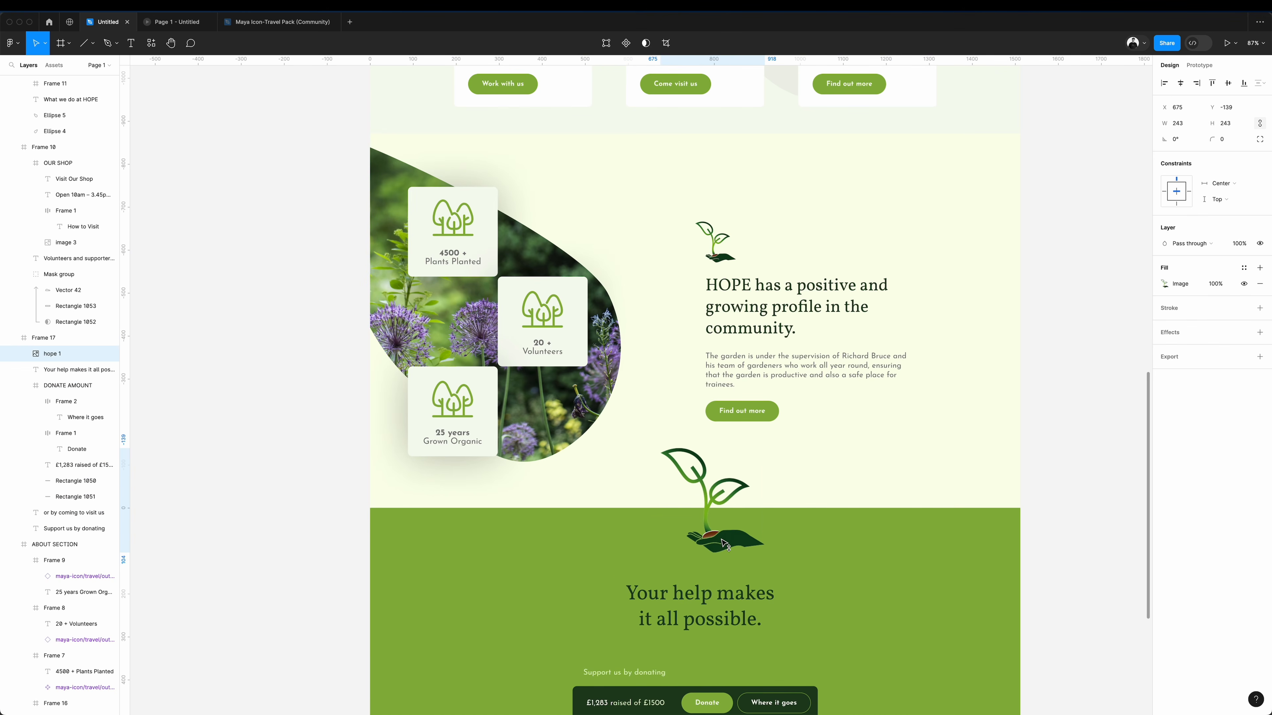
{"action": "left_click_drag", "start_coordinate": [731, 541], "coordinate": [713, 539]}
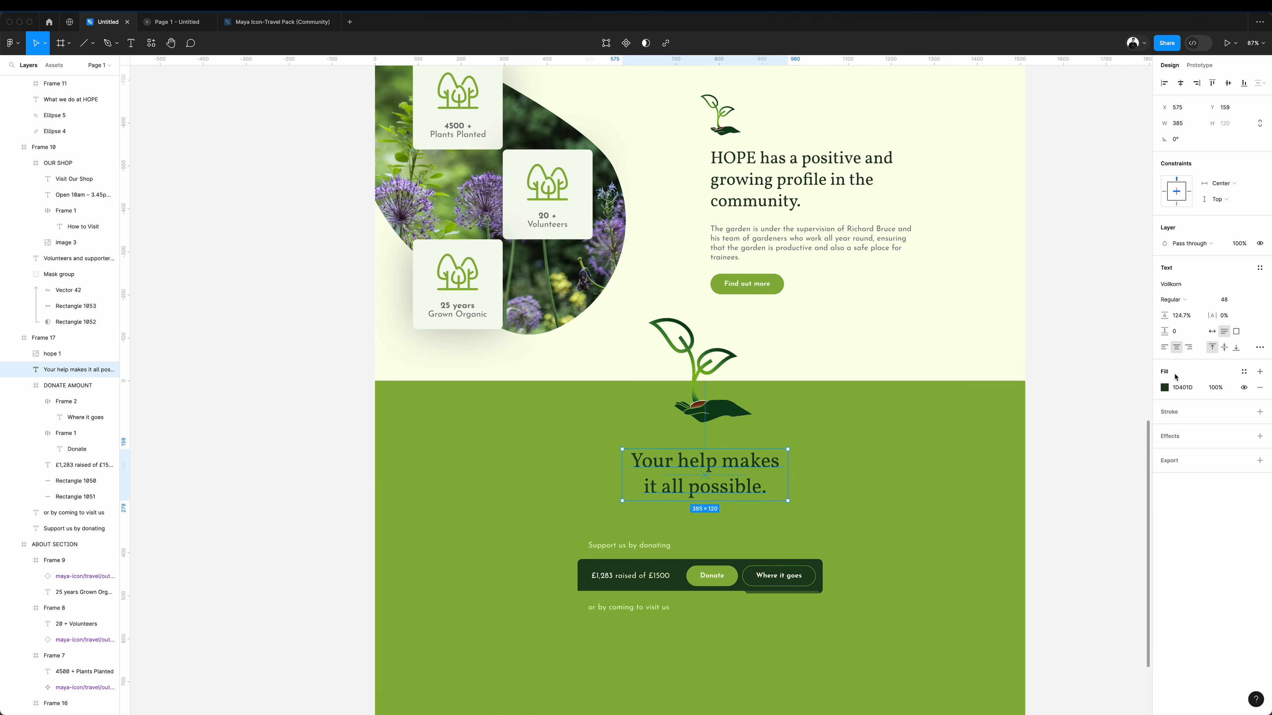
Set the fill of the "Your help makes it all possible." heading to white FFFFFF.
{"action": "left_click", "coordinate": [1164, 387]}
{"action": "left_click_drag", "start_coordinate": [1080, 462], "coordinate": [993, 266]}
{"action": "left_click", "coordinate": [1067, 269]}
Replace the seedling icon above the about section's heading with a copy of the small line-leaf icon from "What we do at HOPE".
{"action": "scroll", "coordinate": [976, 497], "scroll_direction": "up", "scroll_amount": 10}
{"action": "left_click", "coordinate": [721, 569]}
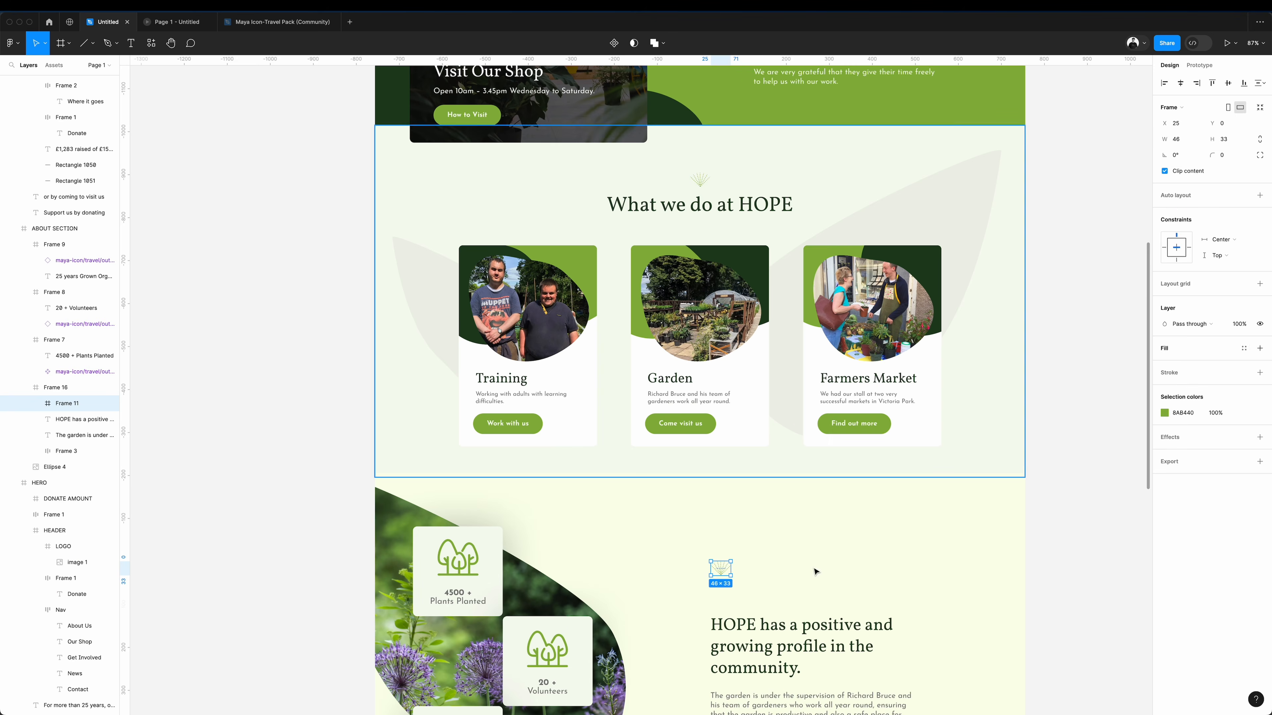
{"action": "scroll", "coordinate": [741, 591], "scroll_direction": "down", "scroll_amount": 8}
{"action": "left_click", "coordinate": [736, 530]}
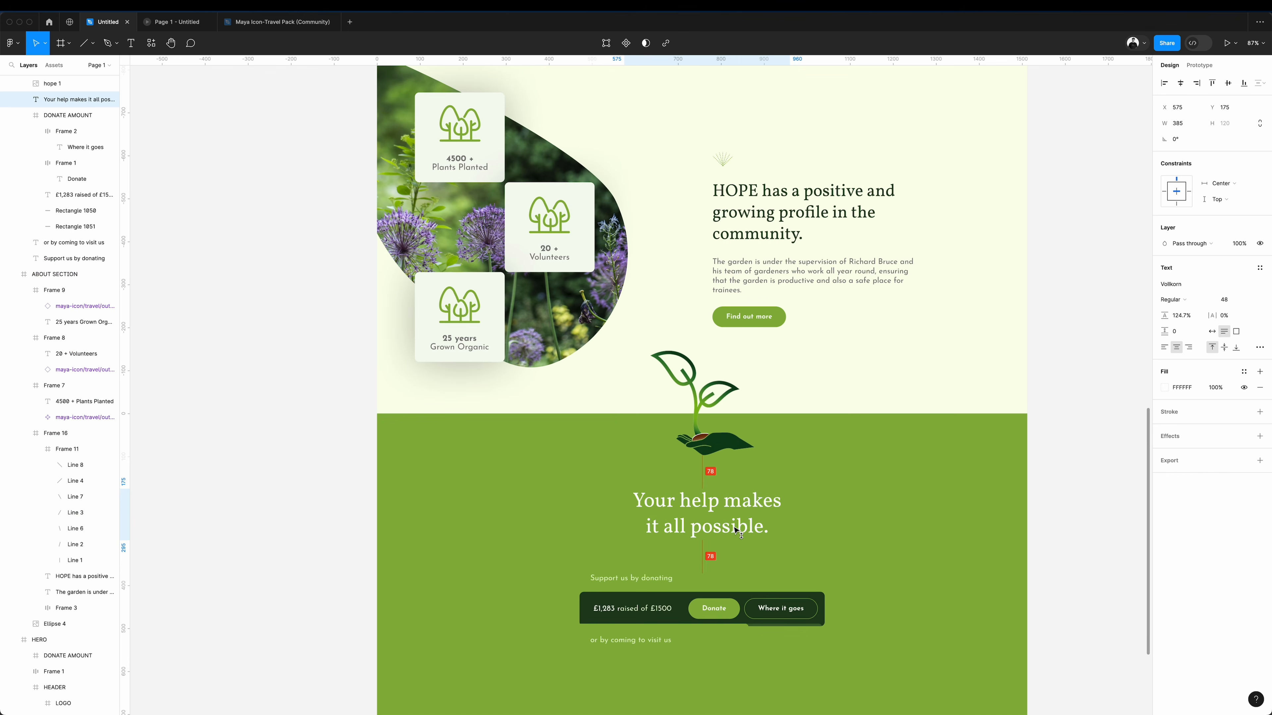
{"action": "key", "text": "Escape"}
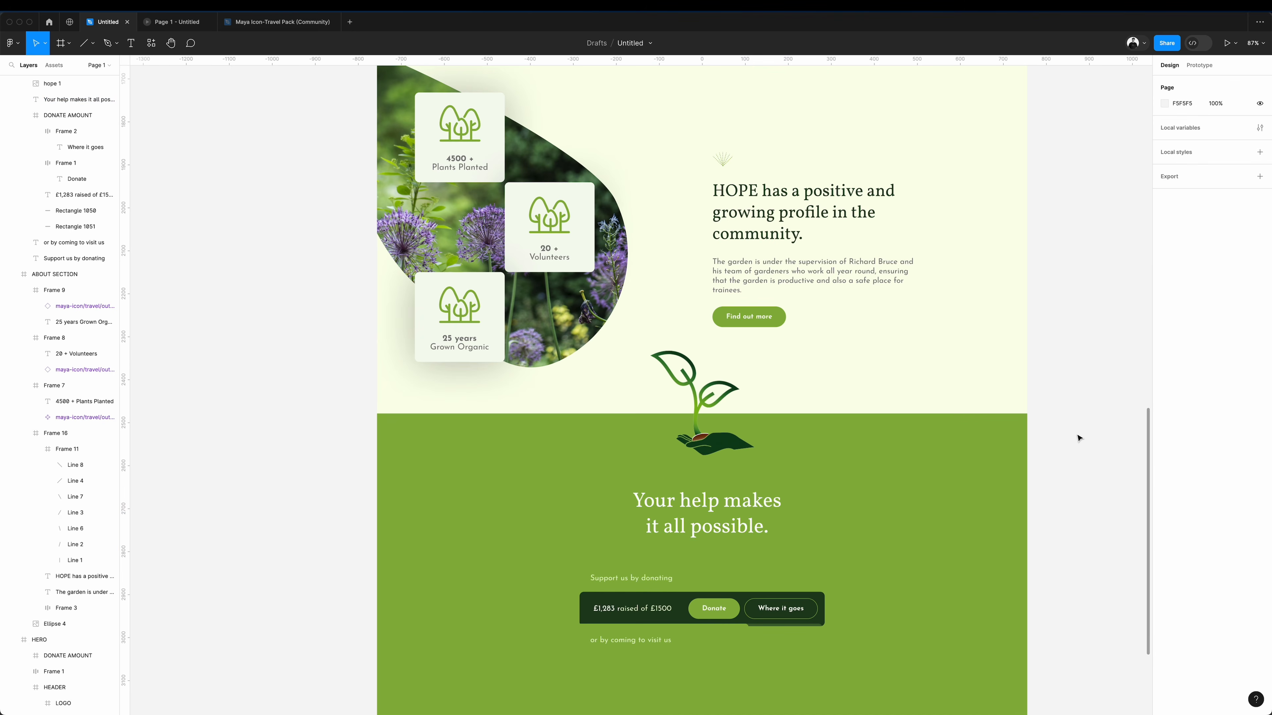
Try the pale background colour of the "What we do at HOPE" section as the donation frame's fill.
{"action": "left_click", "coordinate": [961, 472]}
{"action": "left_click", "coordinate": [1164, 364]}
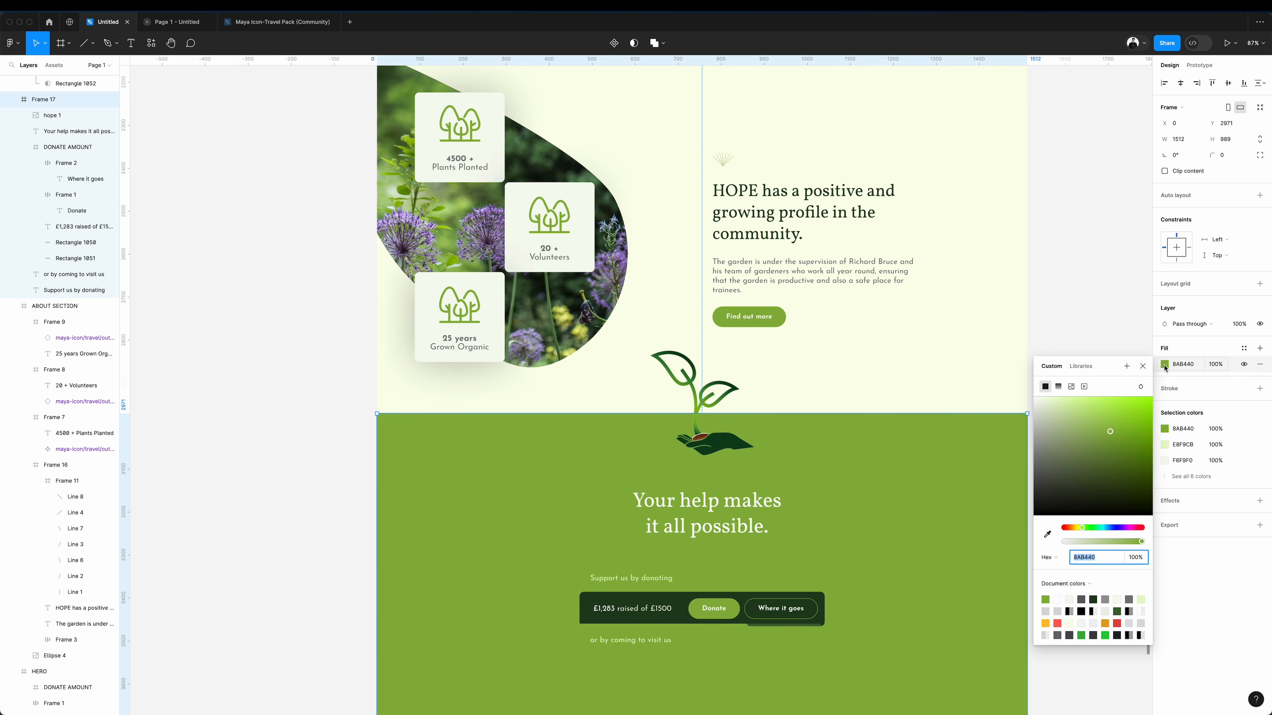
{"action": "left_click", "coordinate": [1047, 534]}
{"action": "scroll", "coordinate": [837, 250], "scroll_direction": "up", "scroll_amount": 5}
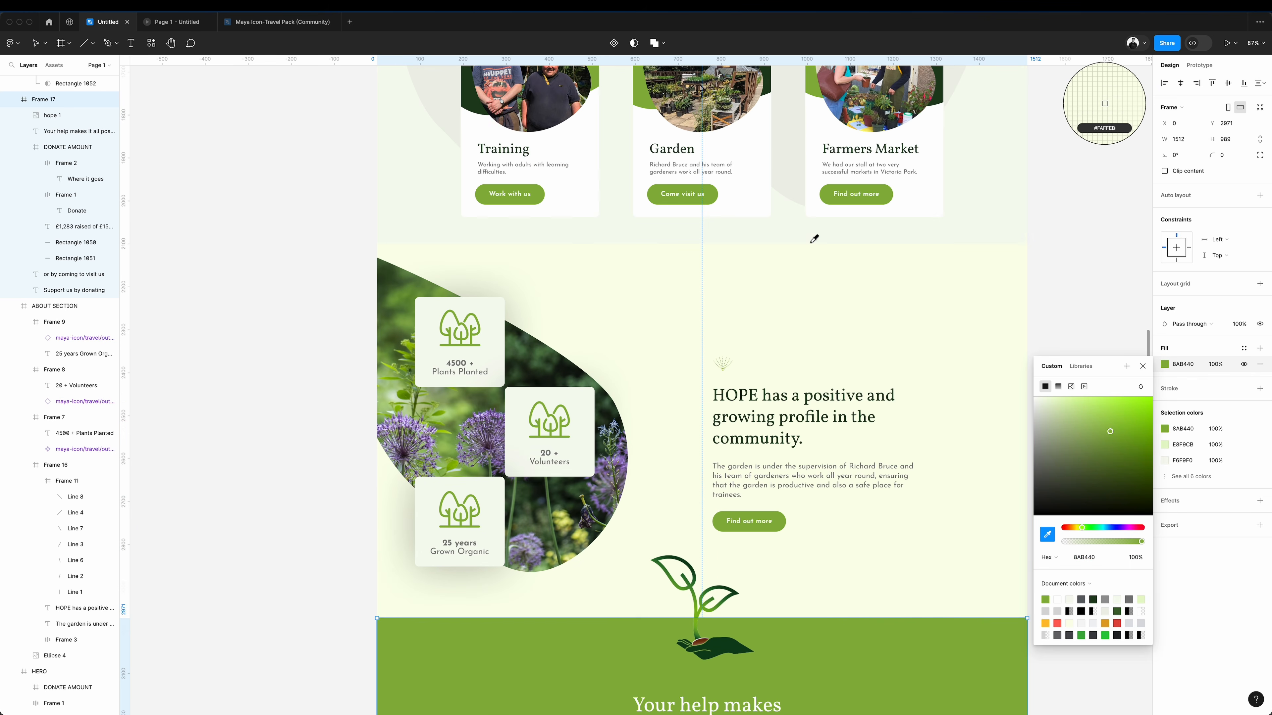
{"action": "left_click", "coordinate": [785, 229]}
{"action": "left_click", "coordinate": [1093, 306]}
{"action": "scroll", "coordinate": [1094, 309], "scroll_direction": "down", "scroll_amount": 4}
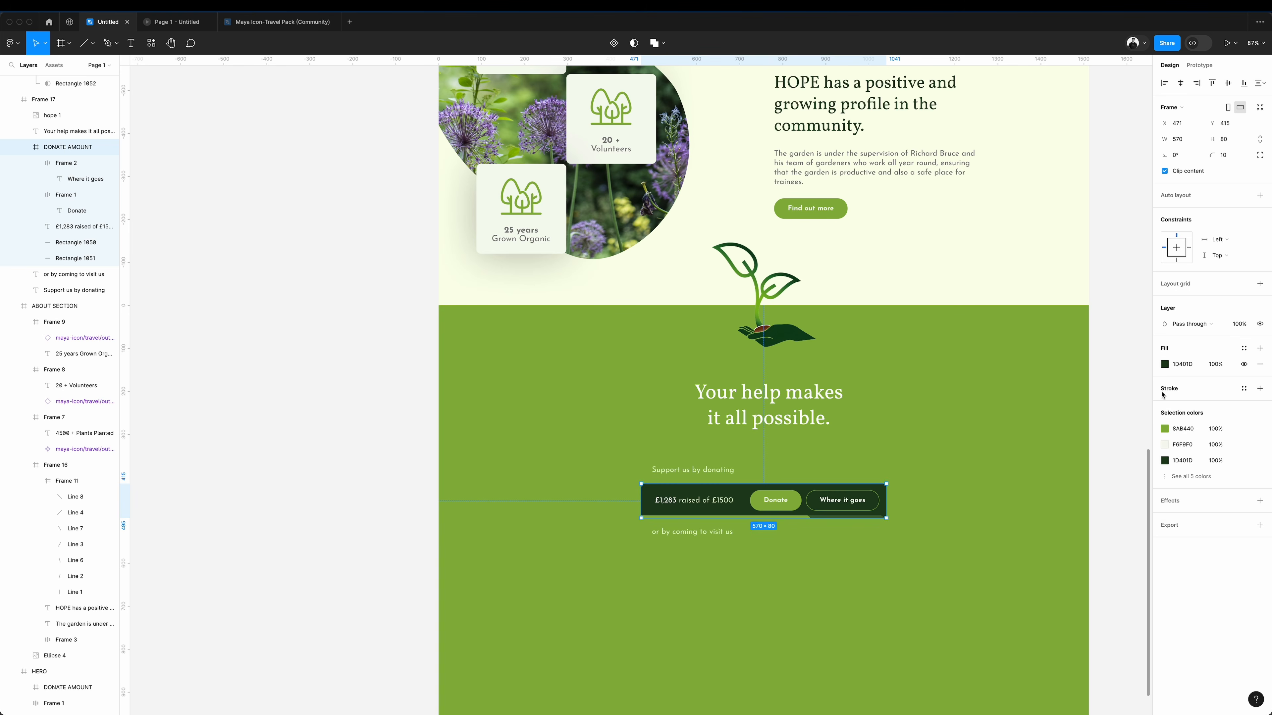
Give the donation bar a 2 px outside stroke in 1D401D and centre the supporting lines above and below the bar.
{"action": "left_click", "coordinate": [1163, 393]}
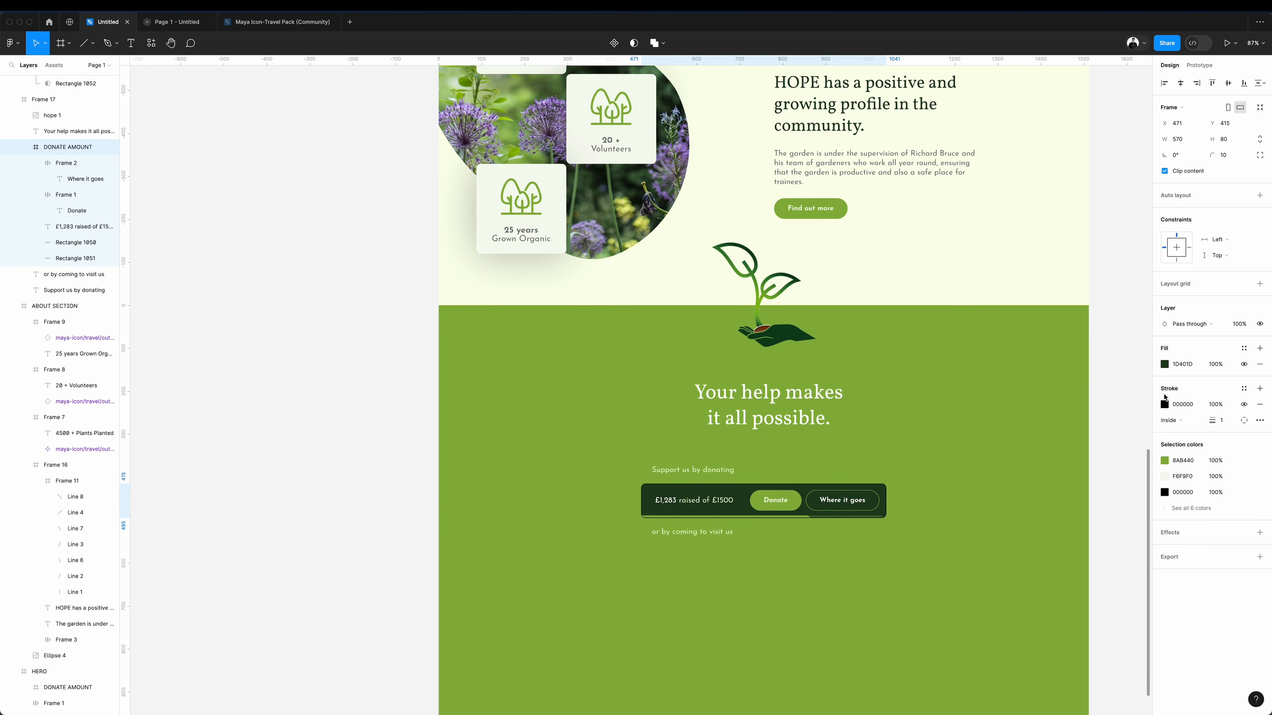
{"action": "left_click", "coordinate": [1164, 405]}
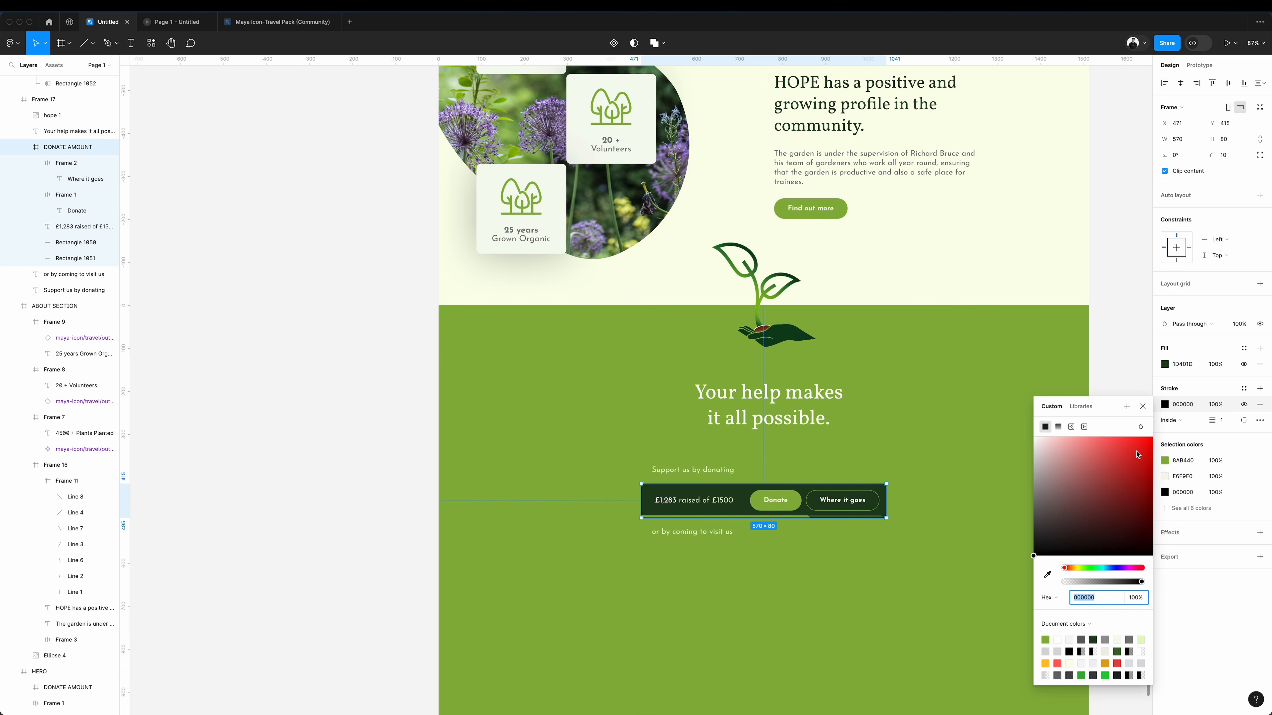
{"action": "left_click", "coordinate": [1047, 574]}
{"action": "left_click", "coordinate": [885, 490]}
{"action": "left_click", "coordinate": [336, 407]}
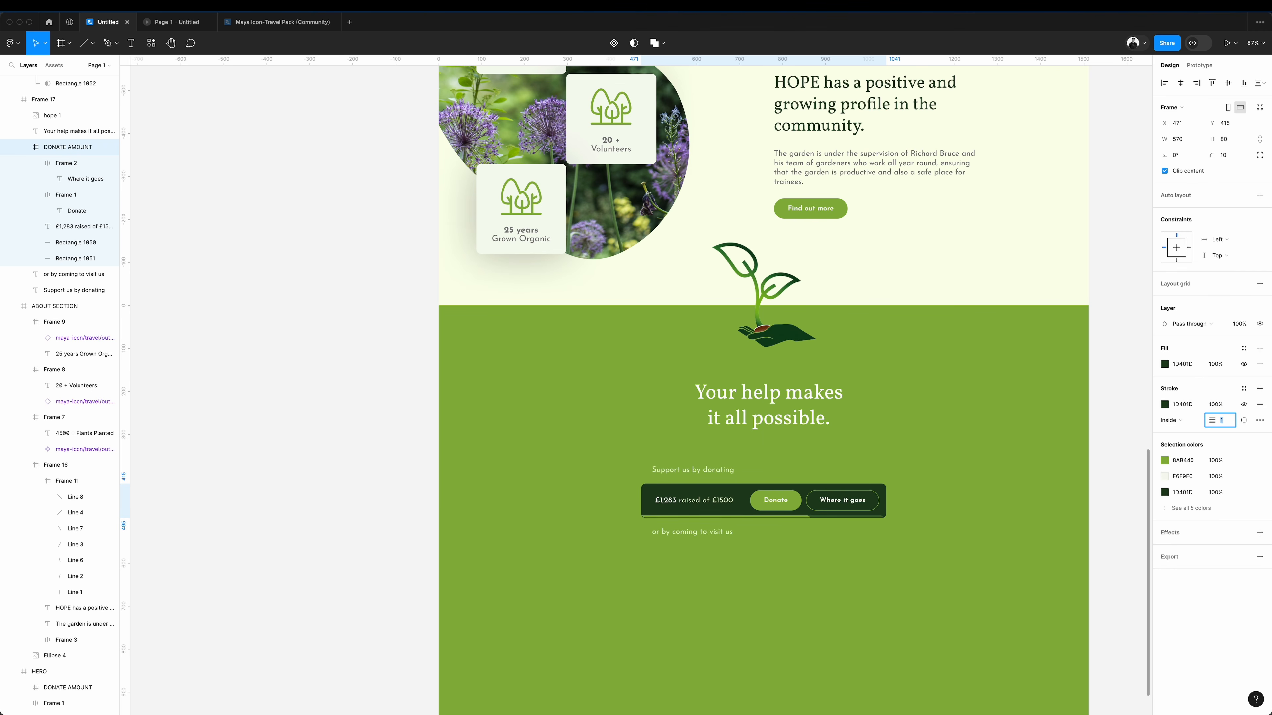
{"action": "left_click_drag", "start_coordinate": [445, 371], "coordinate": [831, 658]}
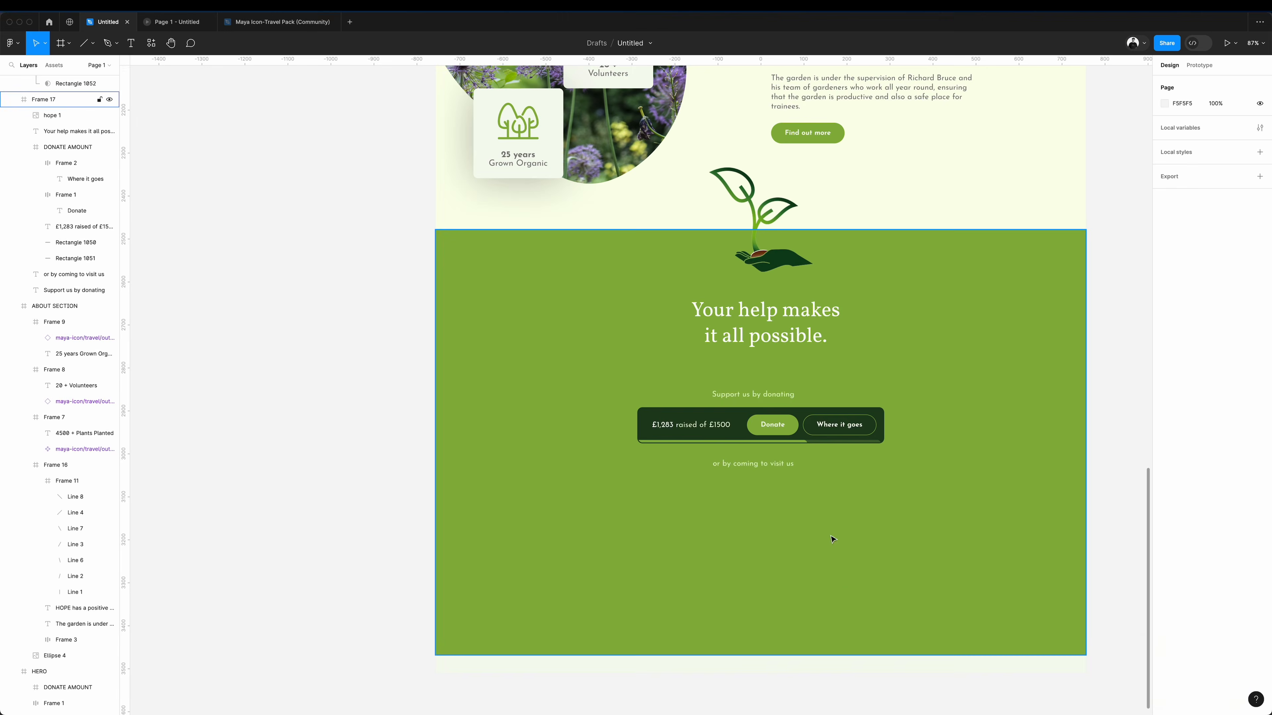
Paste the map screenshot below "or by coming to visit us", sized 375 by 281 with a corner radius of 10.
{"action": "key", "text": "super+v"}
{"action": "left_click_drag", "start_coordinate": [991, 412], "coordinate": [906, 477]}
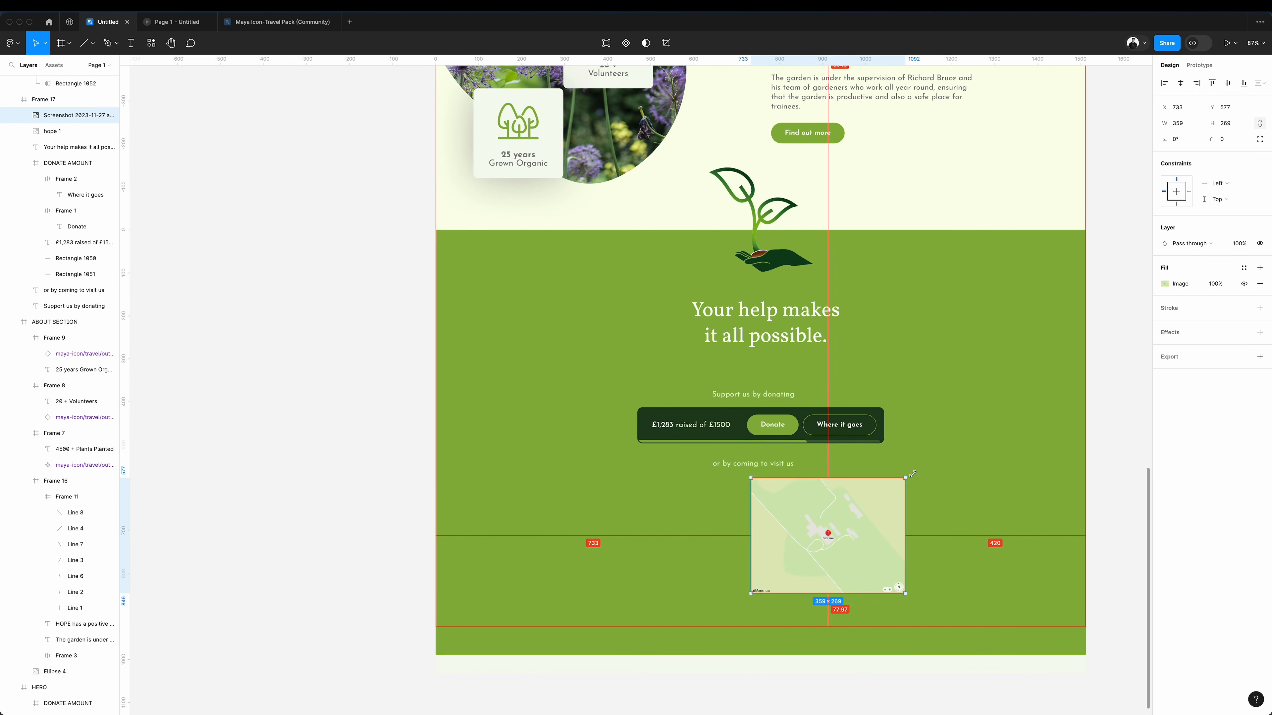
{"action": "left_click_drag", "start_coordinate": [853, 531], "coordinate": [806, 548]}
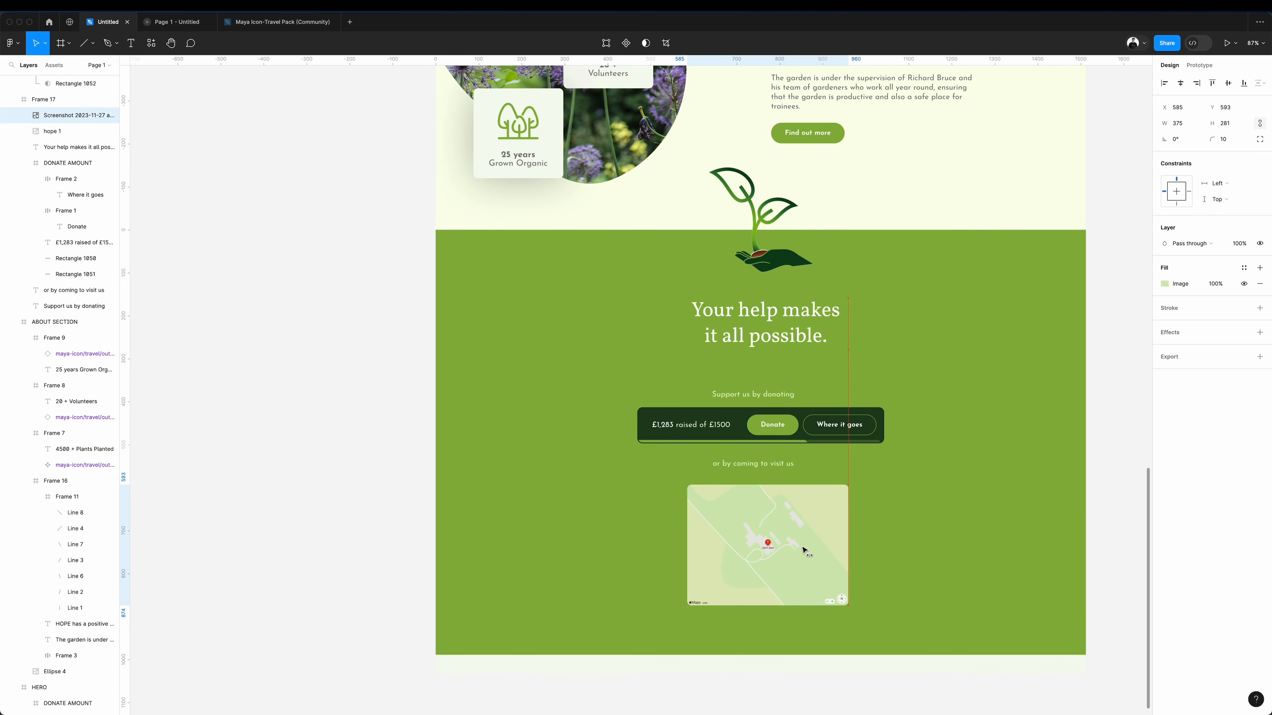
Try aligning the donation bar and its caption to the layout grid's first column with the map beside them.
{"action": "left_click_drag", "start_coordinate": [803, 417], "coordinate": [634, 415]}
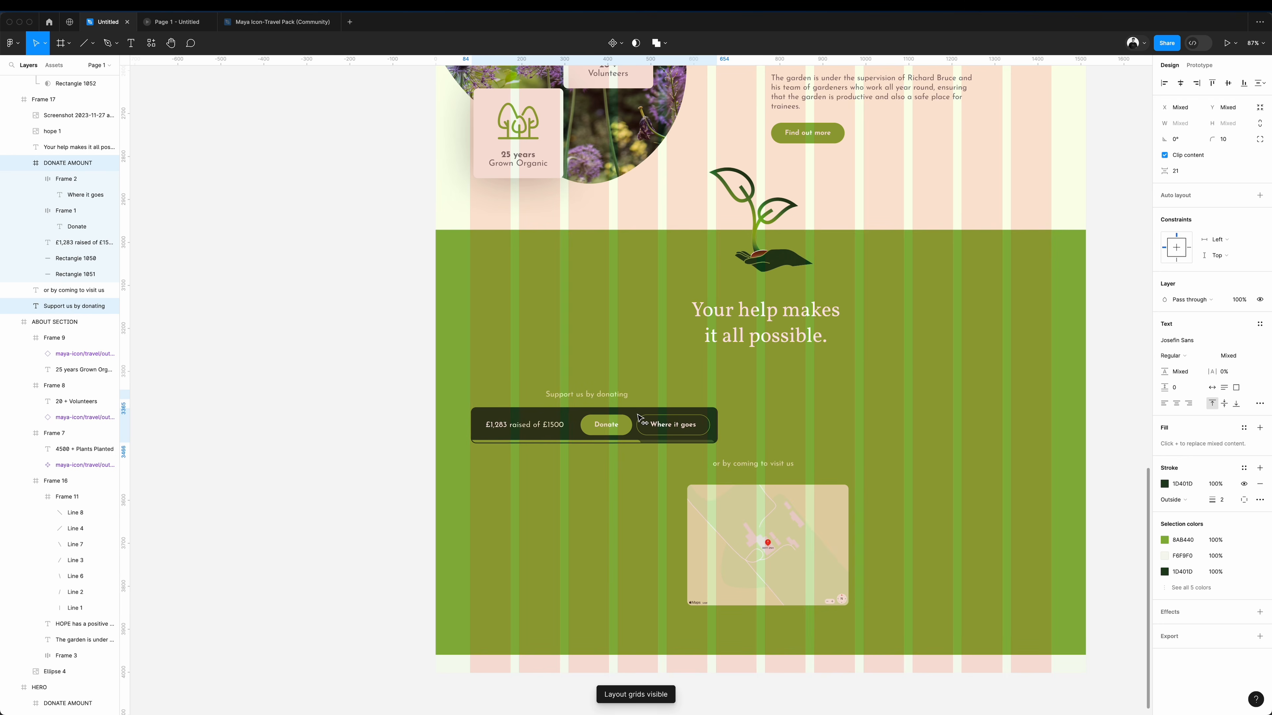
{"action": "left_click_drag", "start_coordinate": [755, 540], "coordinate": [880, 467]}
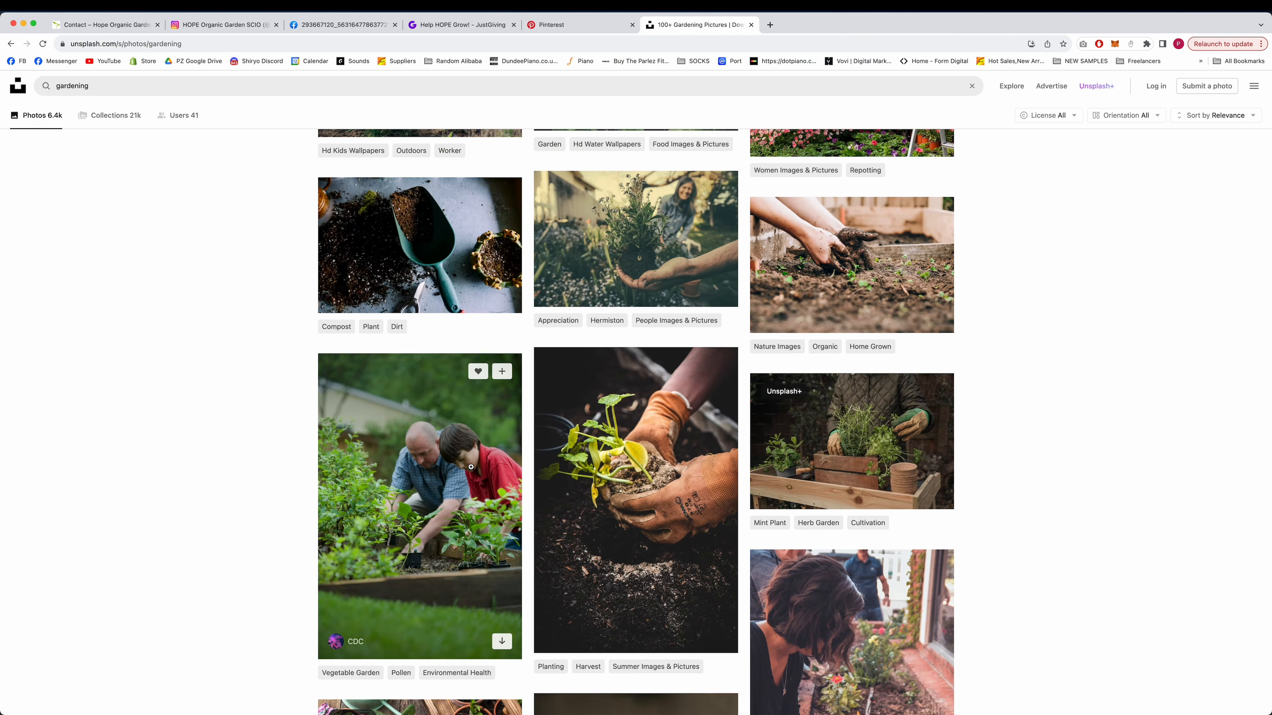
{"action": "left_click", "coordinate": [470, 467]}
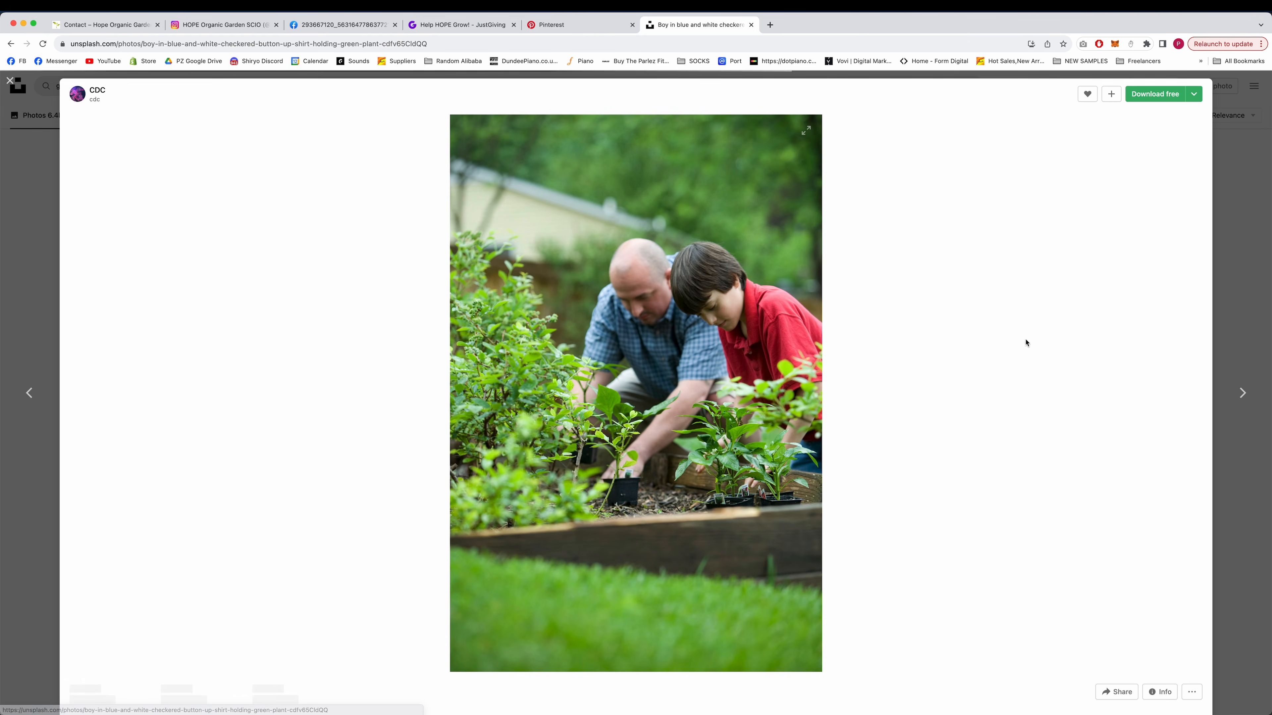
Place the Unsplash photo of a man and boy gardening in a full-height frame over the donation section's right half, shifting the other content left.
{"action": "right_click", "coordinate": [658, 326]}
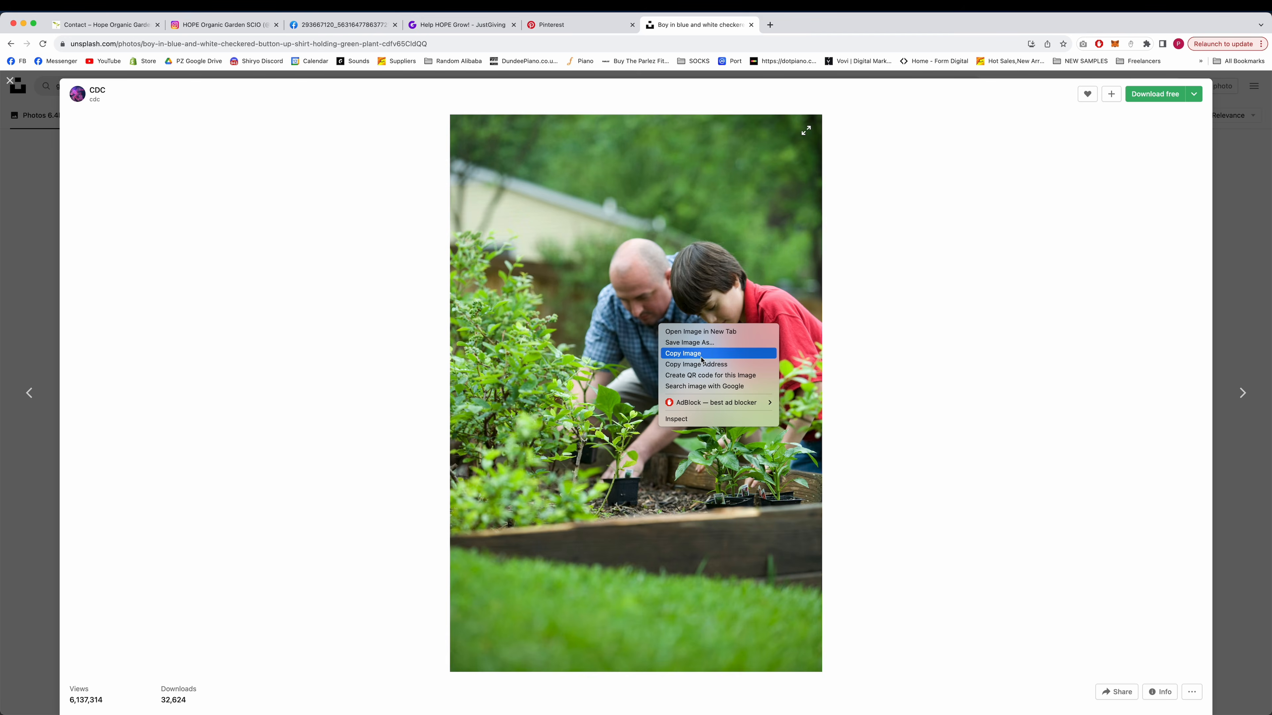
{"action": "left_click_drag", "start_coordinate": [1077, 198], "coordinate": [897, 626]}
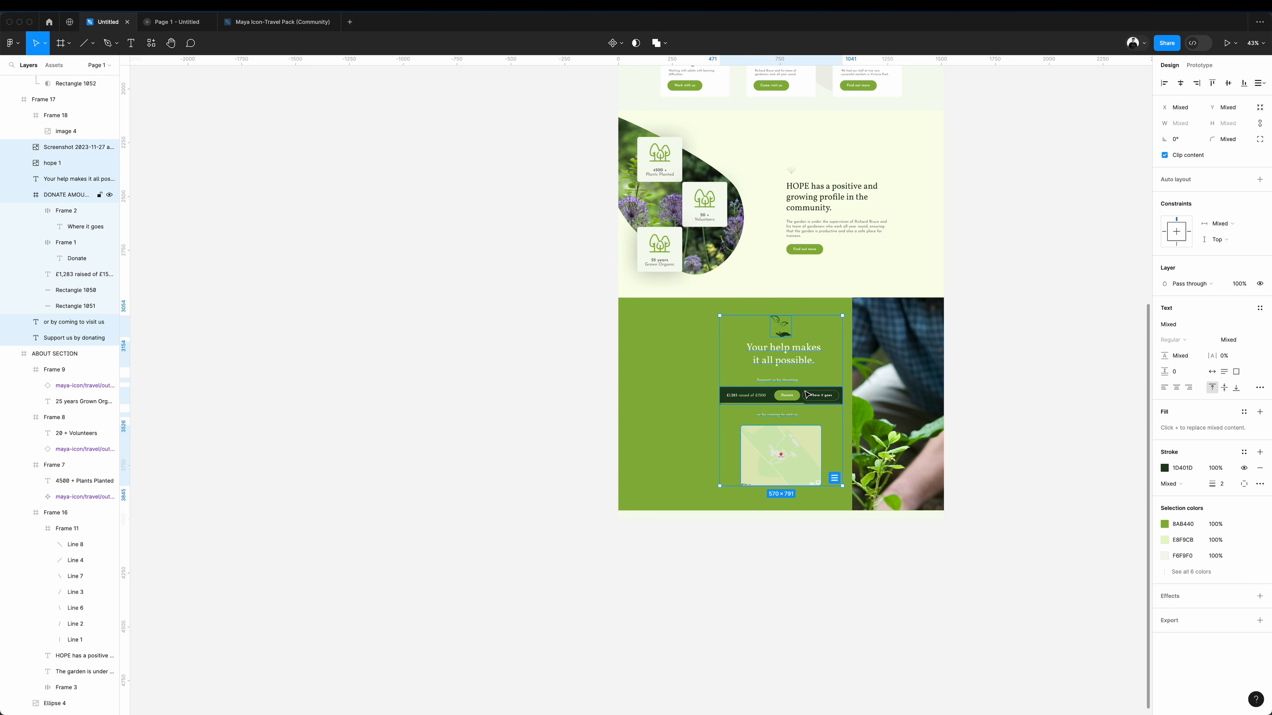
{"action": "left_click_drag", "start_coordinate": [818, 397], "coordinate": [742, 397]}
{"action": "left_click_drag", "start_coordinate": [743, 397], "coordinate": [744, 398]}
{"action": "left_click_drag", "start_coordinate": [852, 332], "coordinate": [781, 332]}
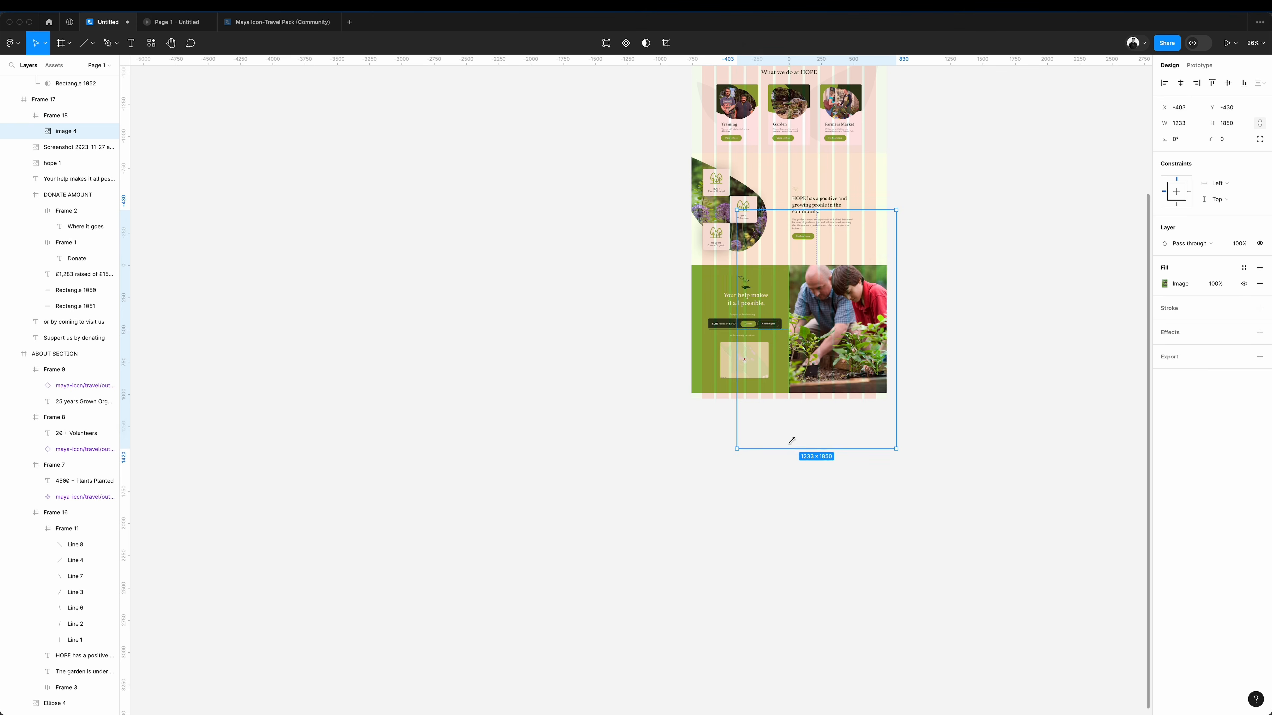
{"action": "left_click_drag", "start_coordinate": [793, 441], "coordinate": [798, 437]}
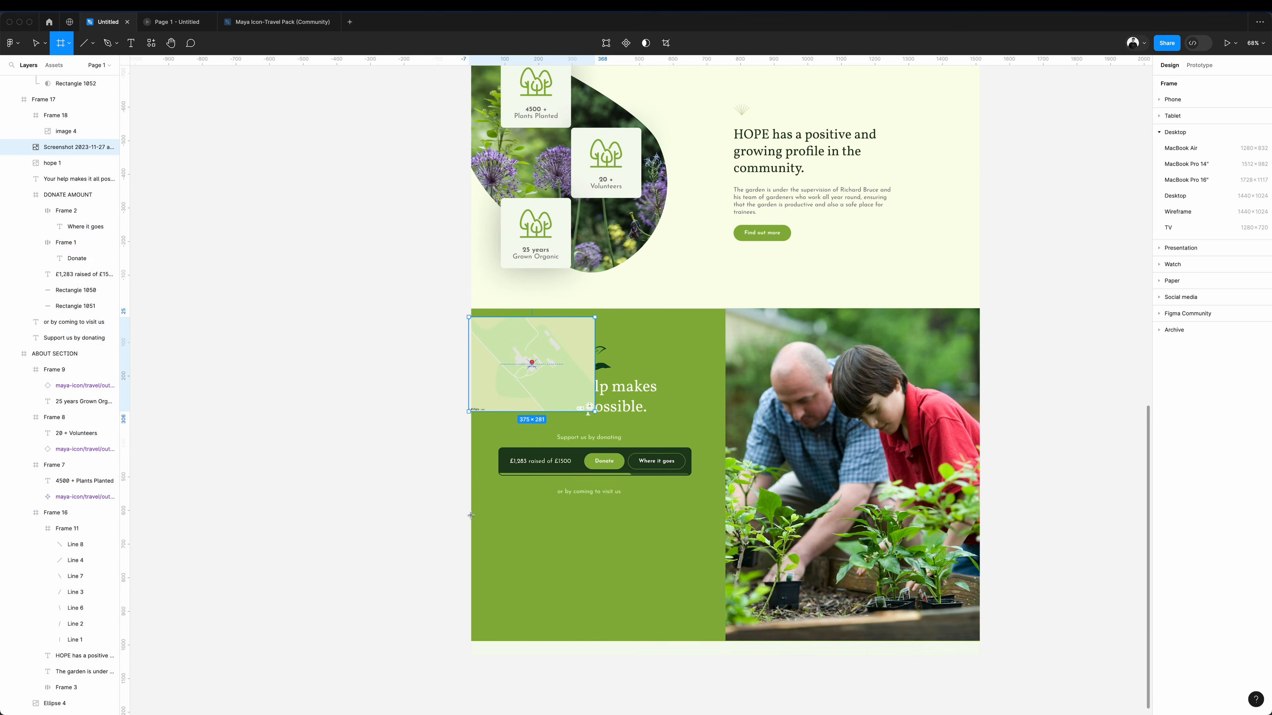
Add a 378 by 376 frame in the donation section's lower-left corner and fill it with FAFFEB.
{"action": "mouse_move", "coordinate": [471, 514]}
{"action": "left_mouse_down"}
{"action": "mouse_move", "coordinate": [587, 556]}
{"action": "mouse_move", "coordinate": [732, 634]}
{"action": "mouse_move", "coordinate": [727, 643]}
{"action": "left_mouse_up"}
{"action": "key", "text": "Return"}
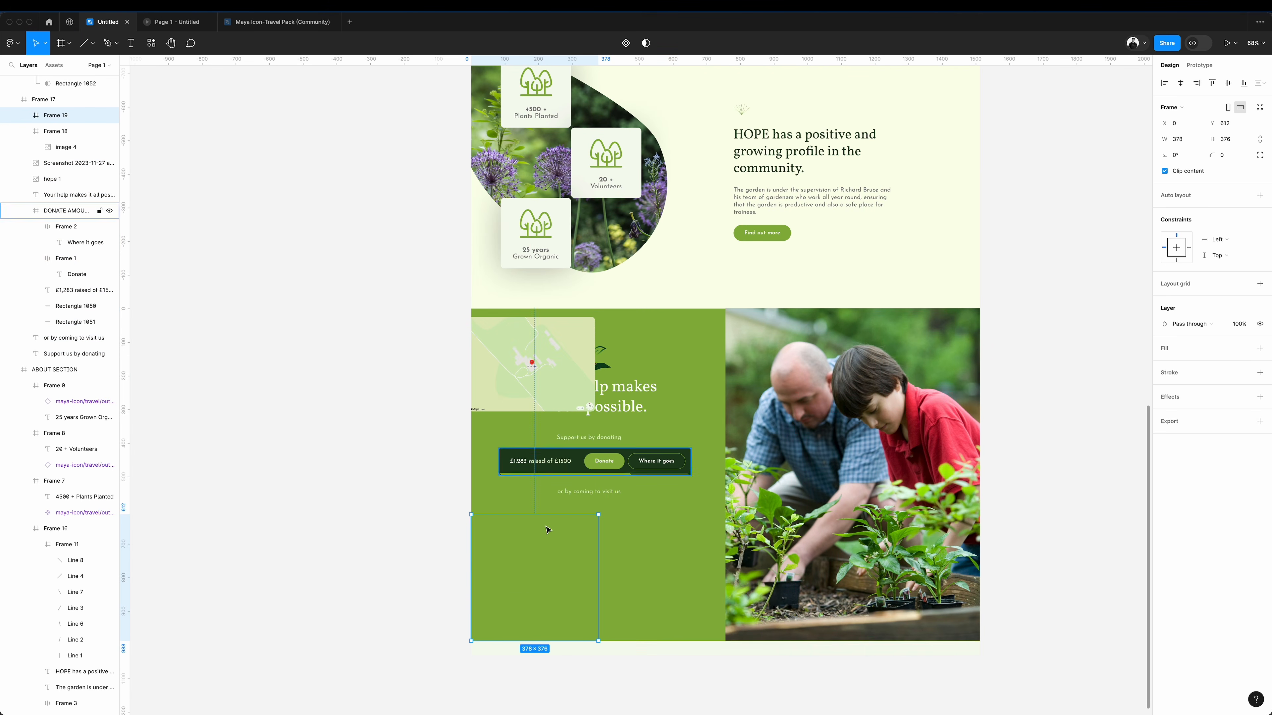
{"action": "left_click", "coordinate": [1167, 349]}
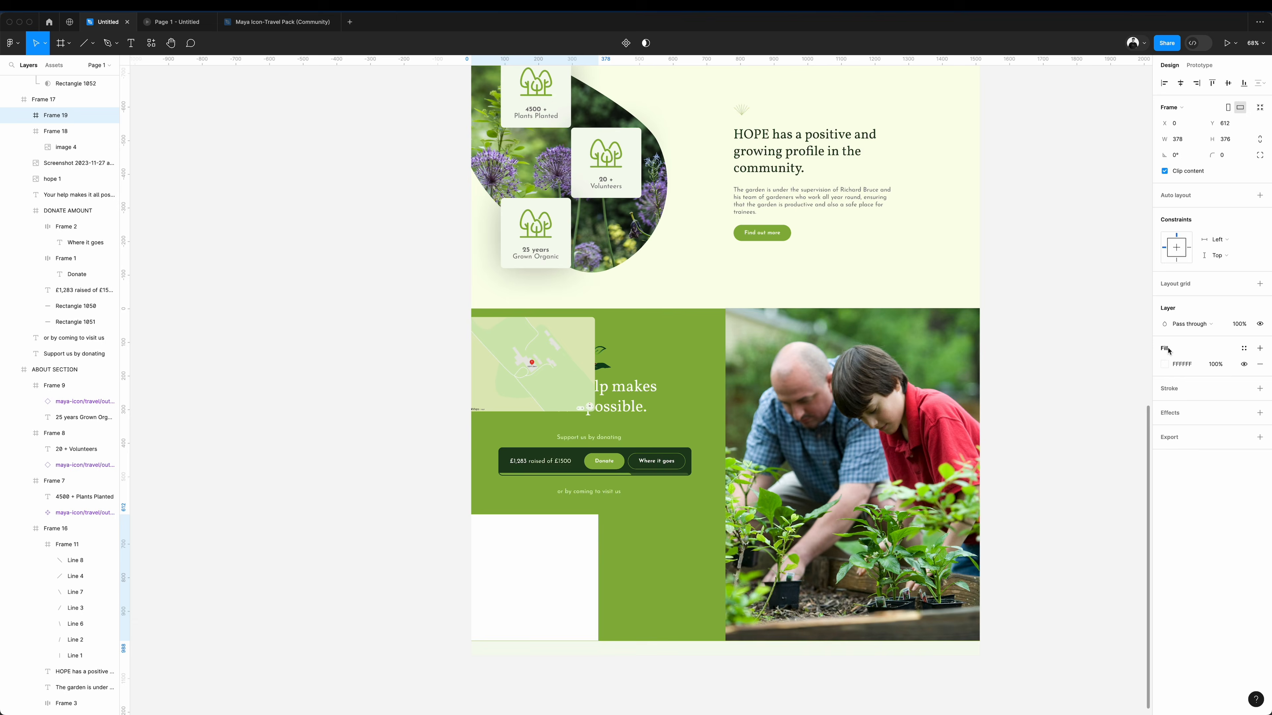
{"action": "left_click", "coordinate": [1164, 366]}
{"action": "left_click", "coordinate": [1047, 535]}
{"action": "left_click", "coordinate": [845, 281]}
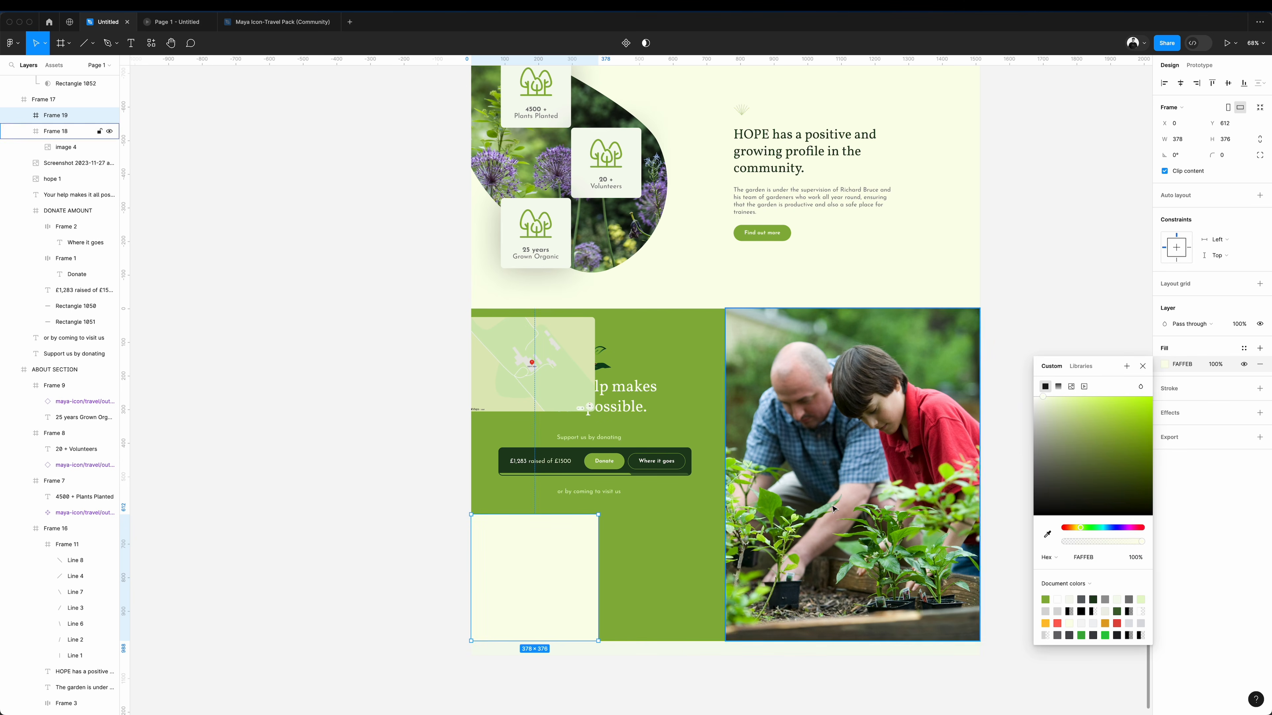
{"action": "left_click", "coordinate": [1030, 344]}
Move the map screenshot into the new corner frame and enlarge it to 631 by 473 so it covers the frame.
{"action": "left_click_drag", "start_coordinate": [72, 163], "coordinate": [65, 117]}
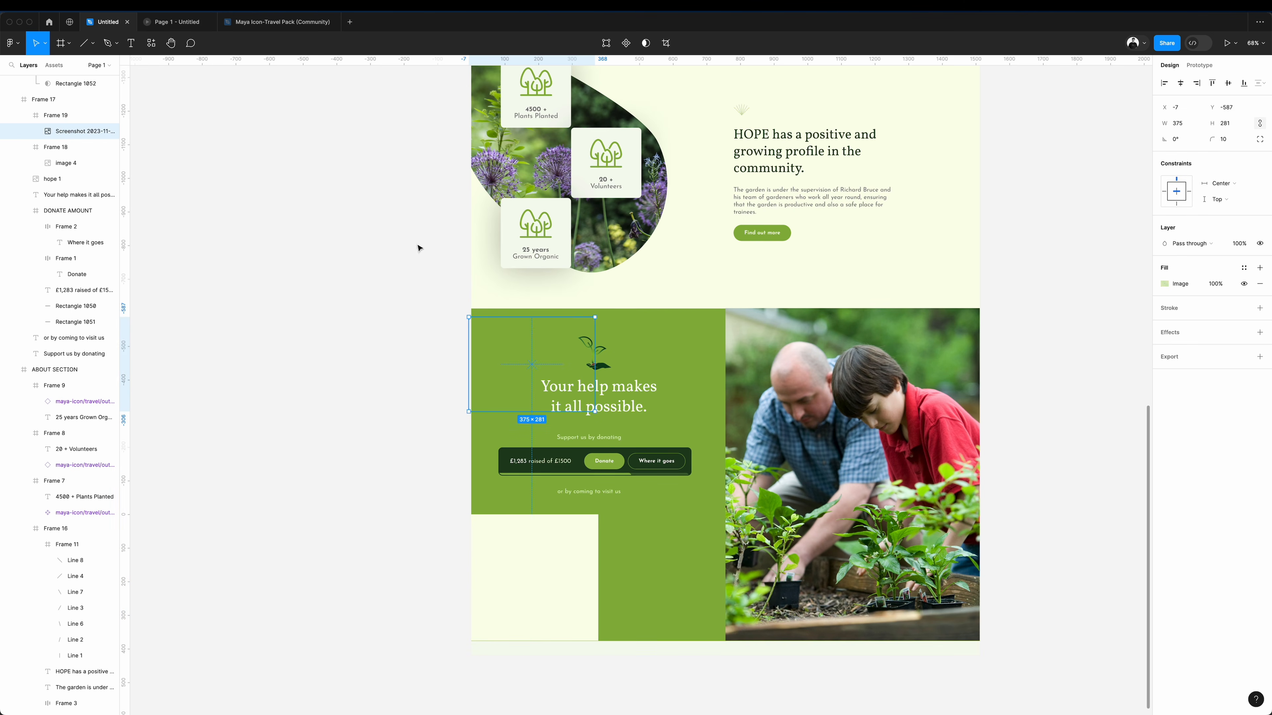
{"action": "left_click_drag", "start_coordinate": [510, 367], "coordinate": [518, 568]}
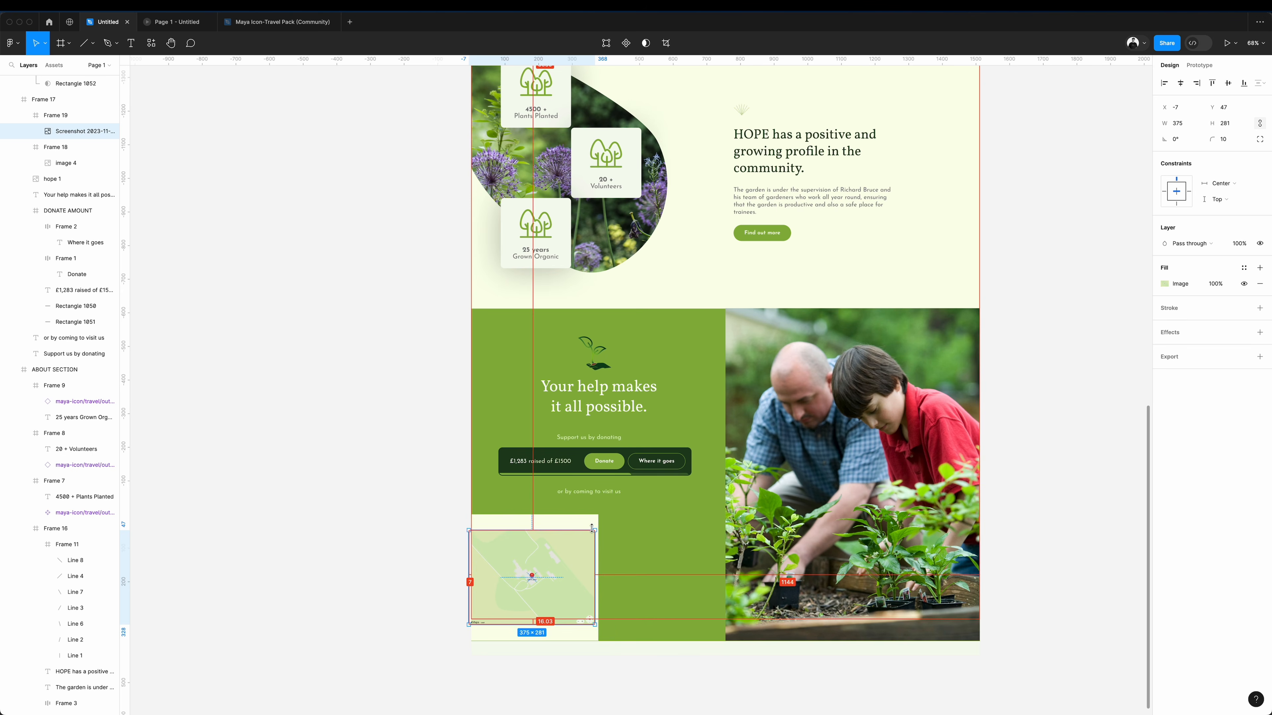
{"action": "left_click_drag", "start_coordinate": [594, 531], "coordinate": [639, 507]}
Duplicate the map frame directly beside the original and delete the map image from the copy.
{"action": "left_click_drag", "start_coordinate": [557, 556], "coordinate": [684, 556]}
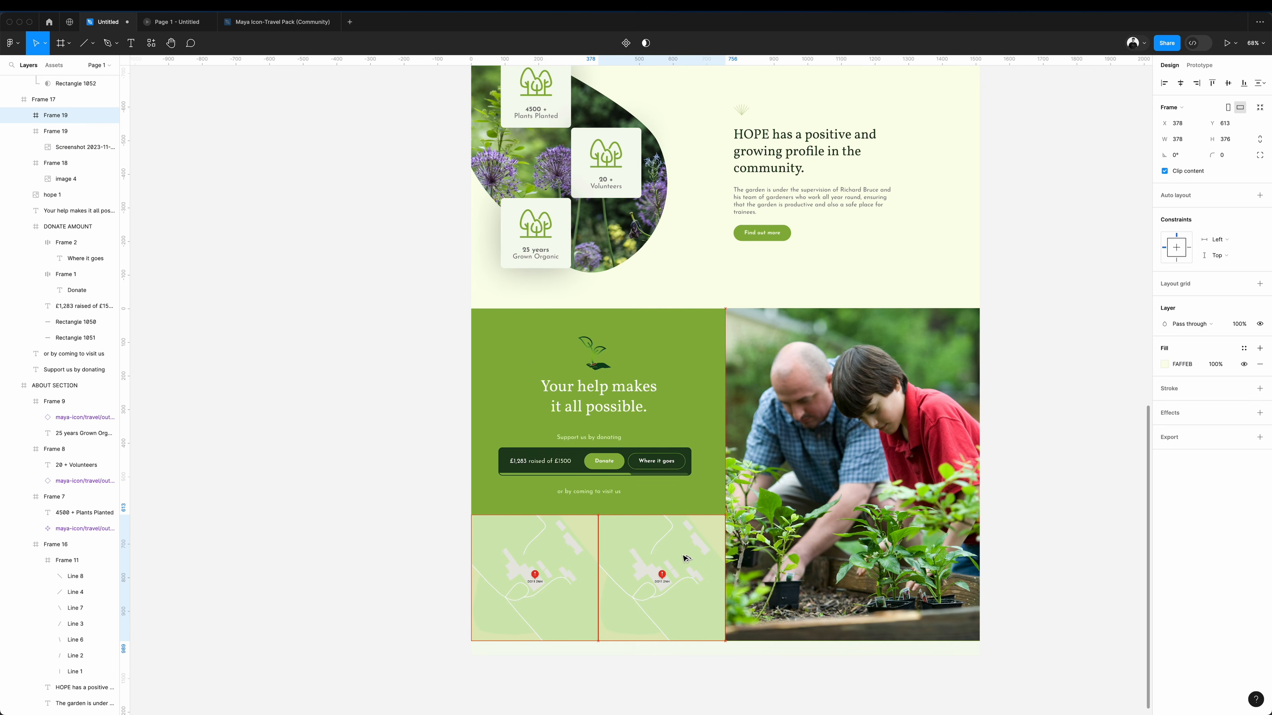
{"action": "double_click", "coordinate": [680, 558]}
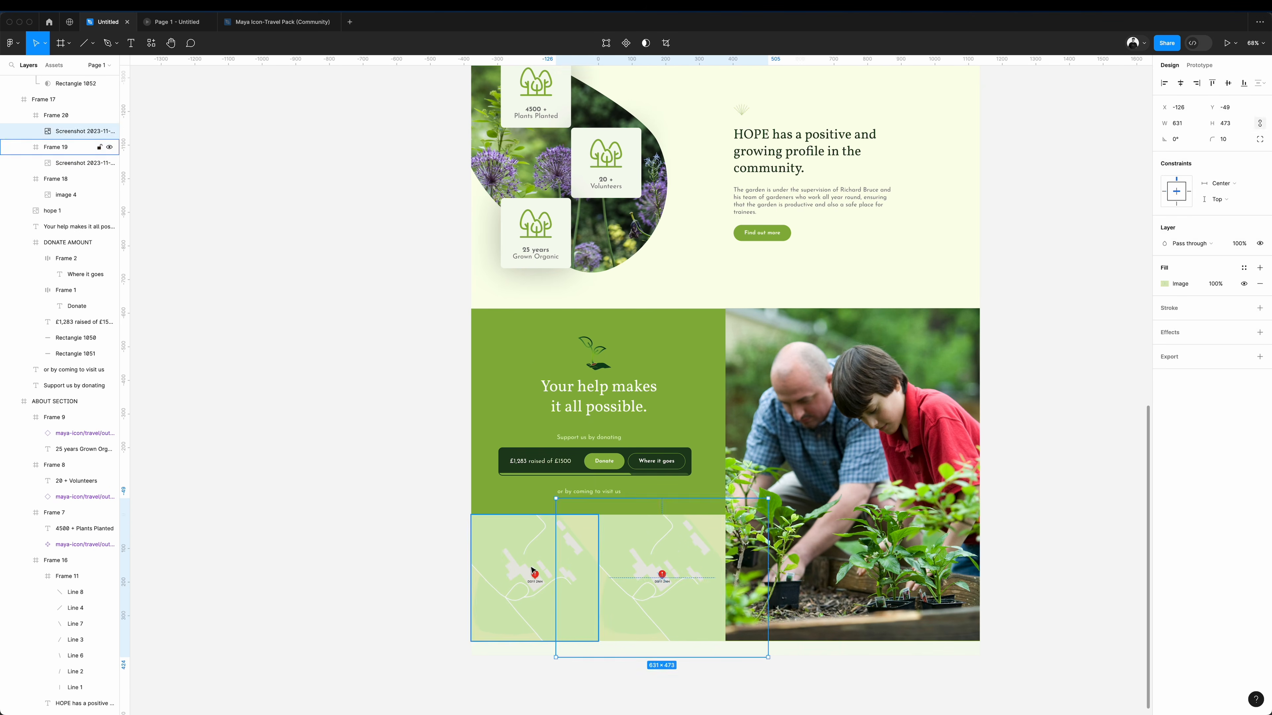
{"action": "key", "text": "Delete"}
{"action": "double_click", "coordinate": [685, 572]}
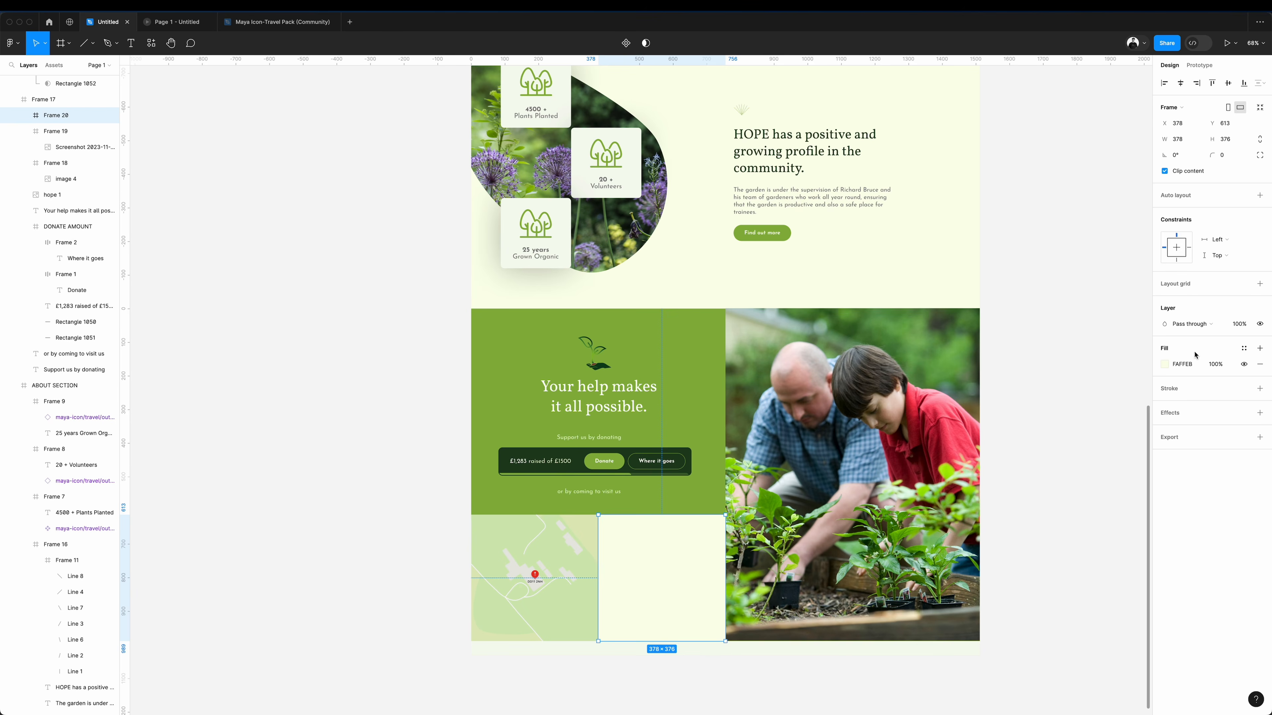
Fill the empty duplicate frame with the donation bar's dark green 1D401D.
{"action": "left_click", "coordinate": [1166, 364]}
{"action": "left_click", "coordinate": [1048, 535]}
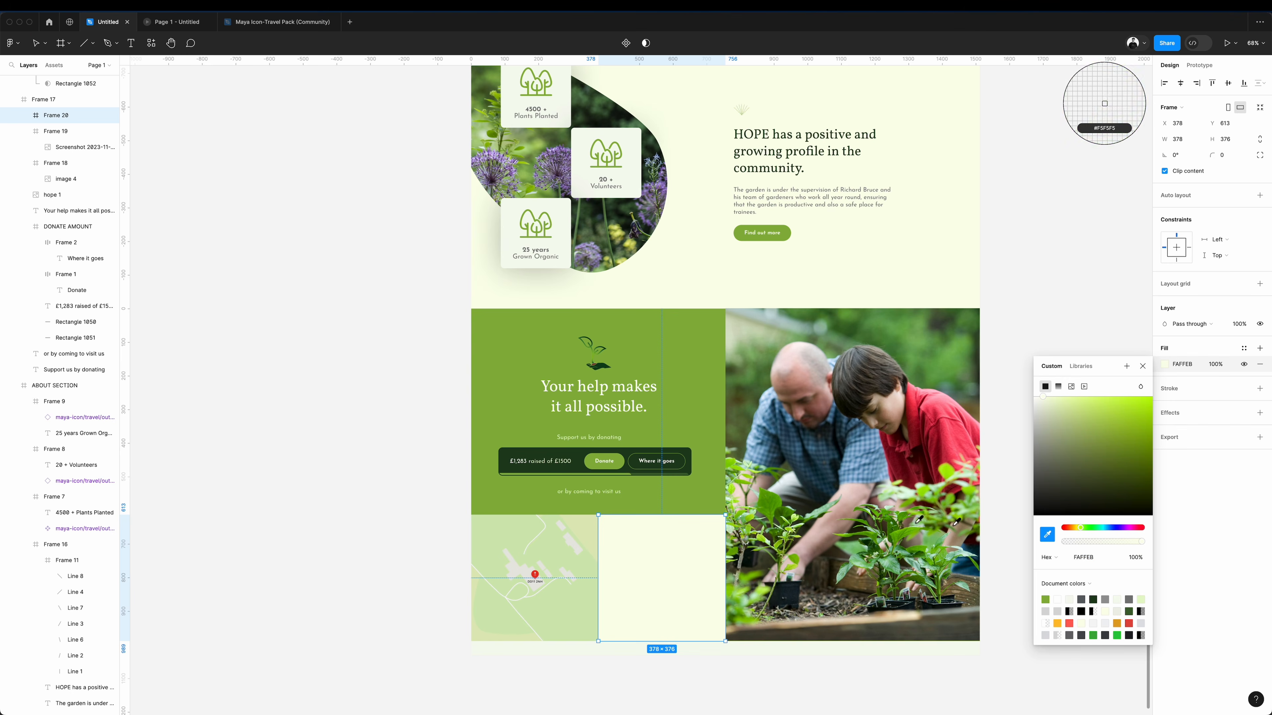
{"action": "left_click", "coordinate": [685, 450]}
Place a copy of the about paragraph in the dark frame and replace its text with "Find Us" and the garden's contact details from its website.
{"action": "scroll", "coordinate": [509, 433], "scroll_direction": "down", "scroll_amount": 4}
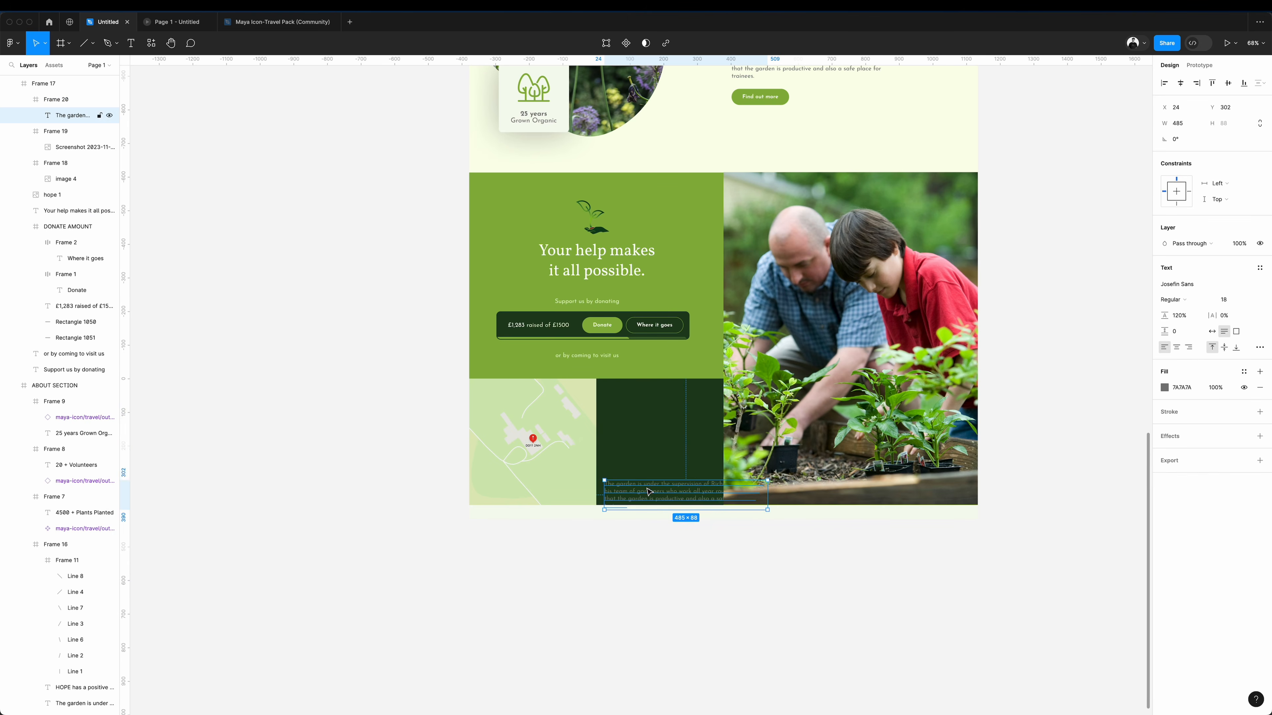
{"action": "left_click_drag", "start_coordinate": [649, 492], "coordinate": [660, 436]}
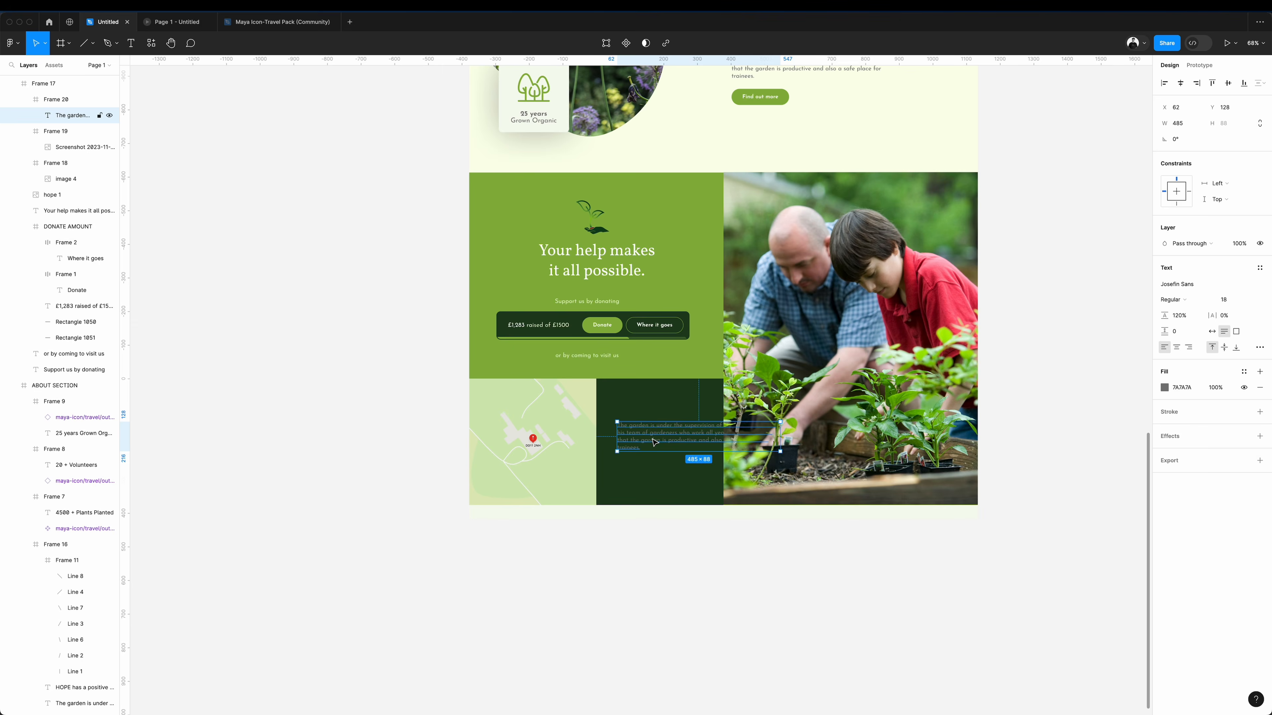
{"action": "key", "text": "super+Tab"}
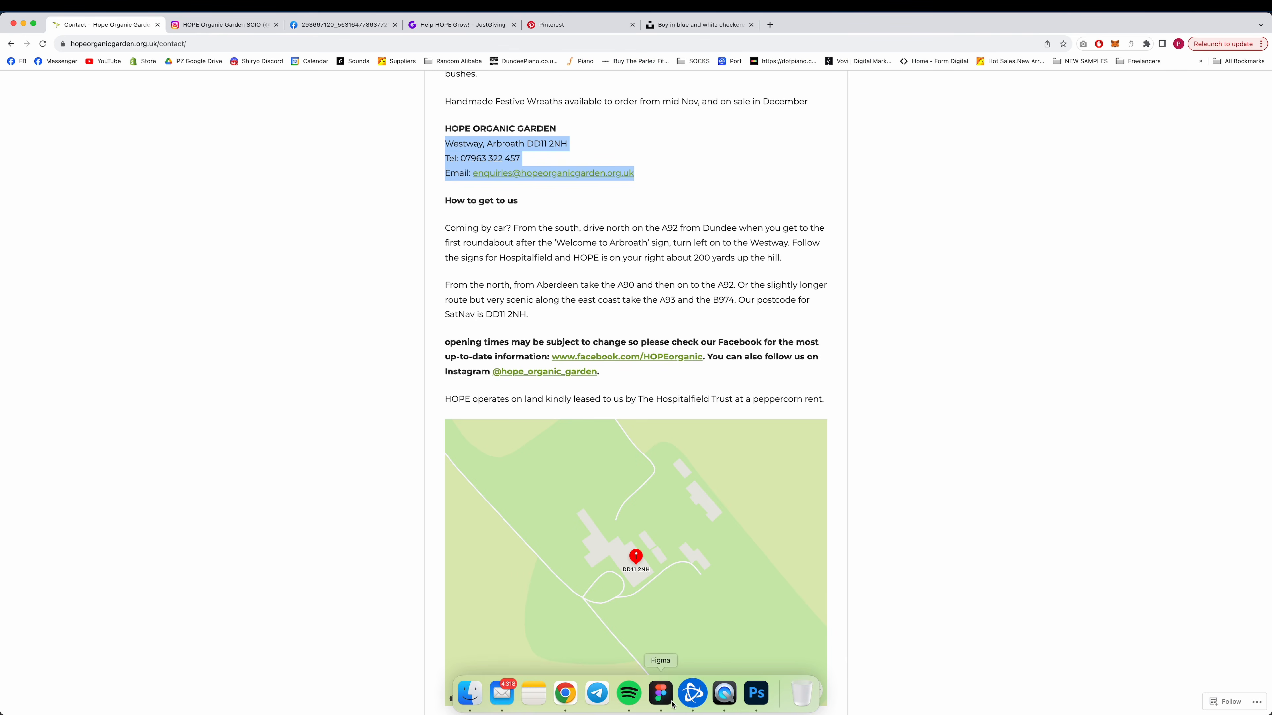
{"action": "left_click", "coordinate": [671, 703]}
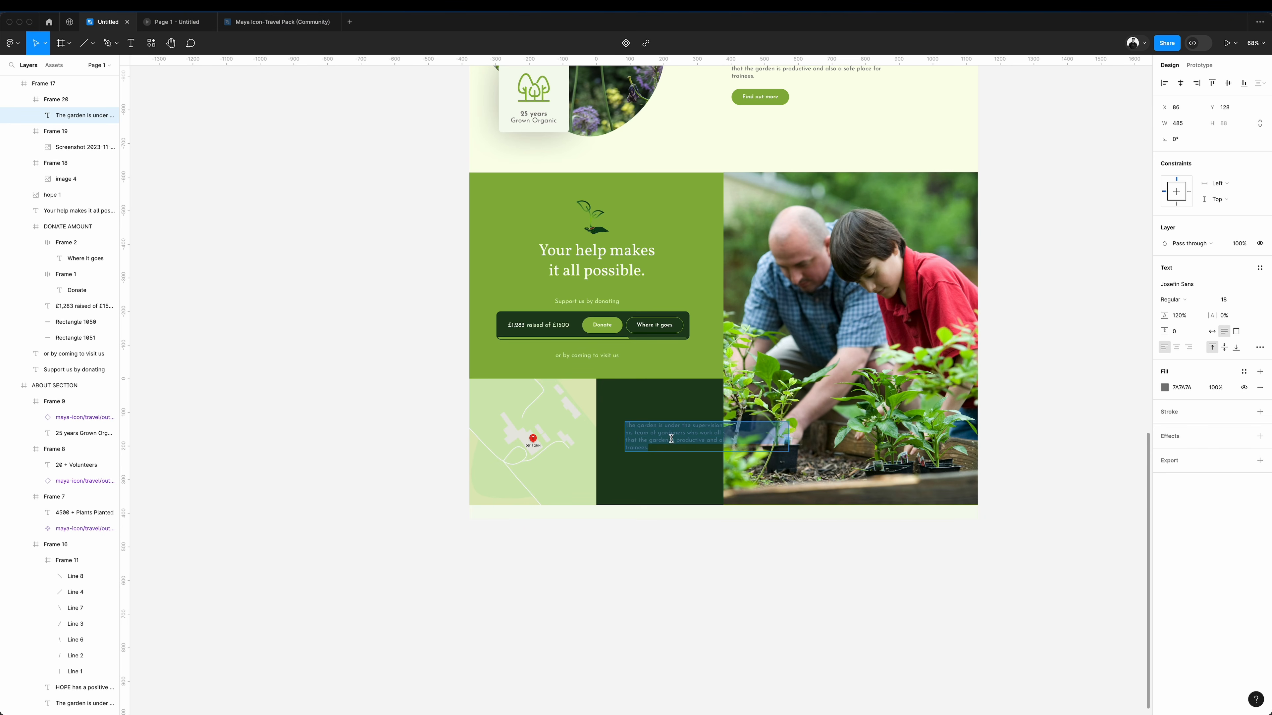
{"action": "key", "text": "super+v"}
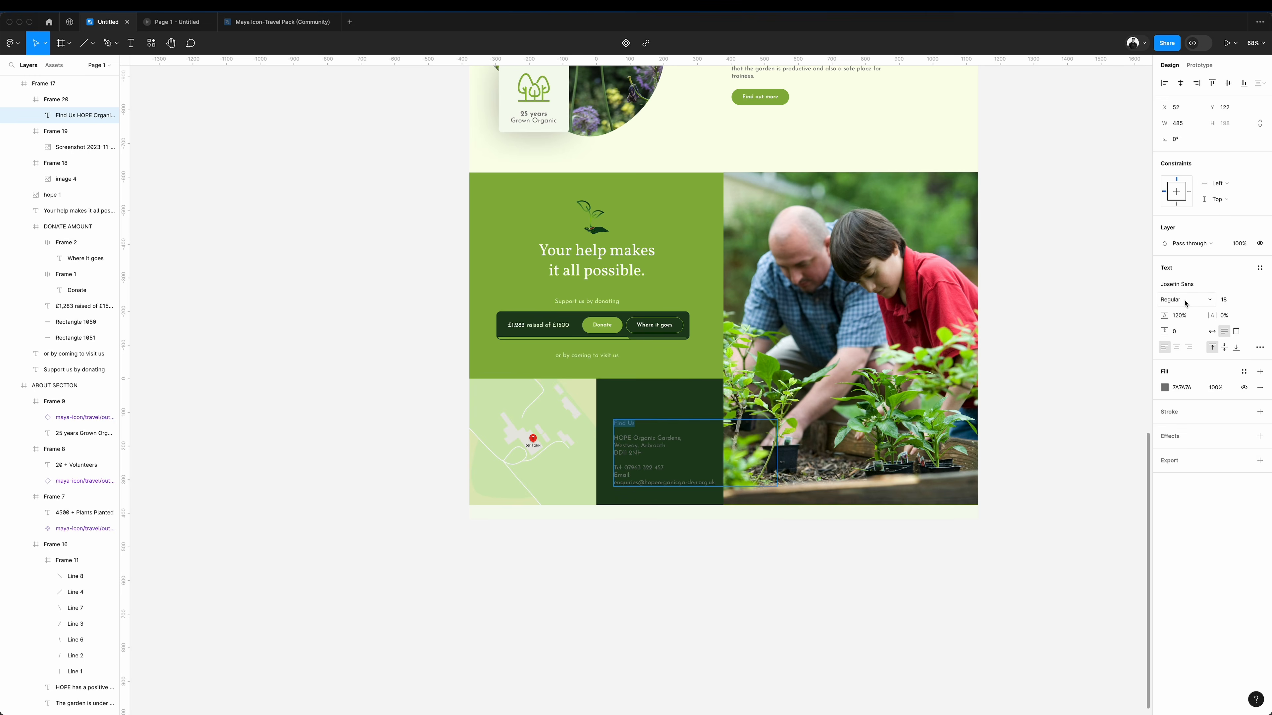
Make the "Find Us" line bold and white FFFFFF, and colour the contact details below it C5DF96.
{"action": "left_click", "coordinate": [1185, 301]}
{"action": "left_click", "coordinate": [1193, 336]}
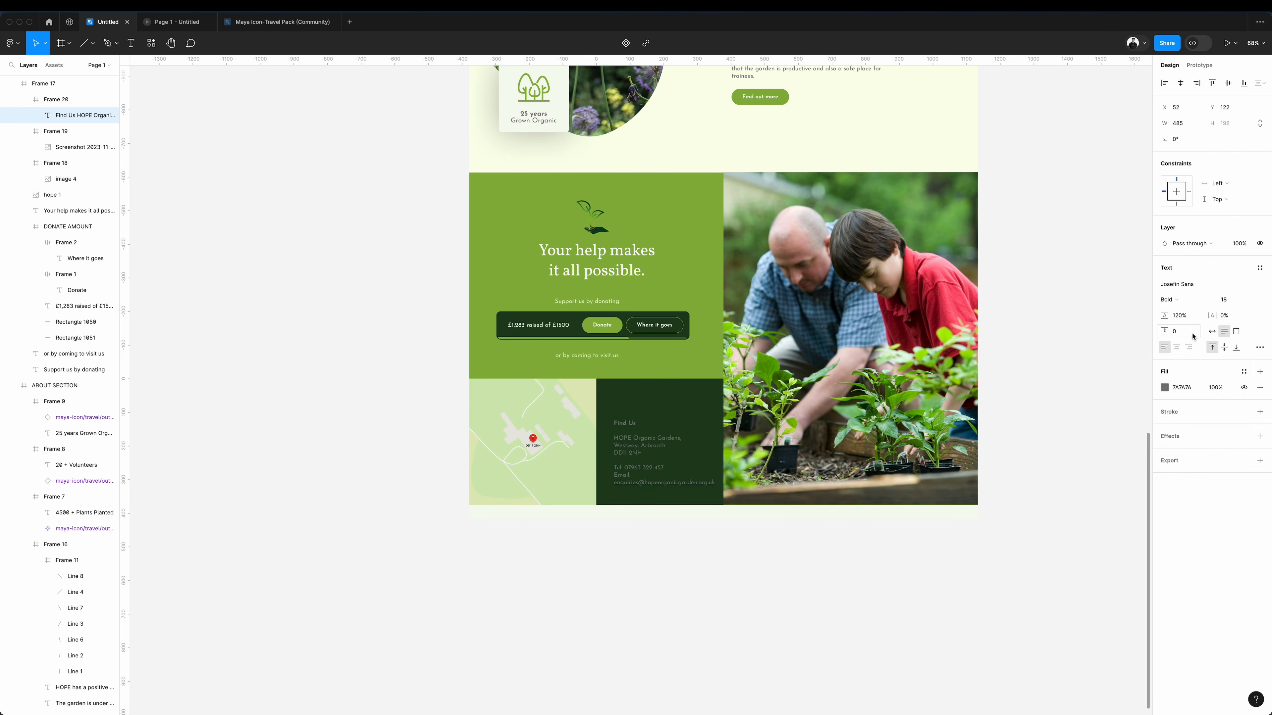
{"action": "left_click", "coordinate": [1165, 387]}
{"action": "key", "text": "i"}
{"action": "left_click", "coordinate": [609, 299]}
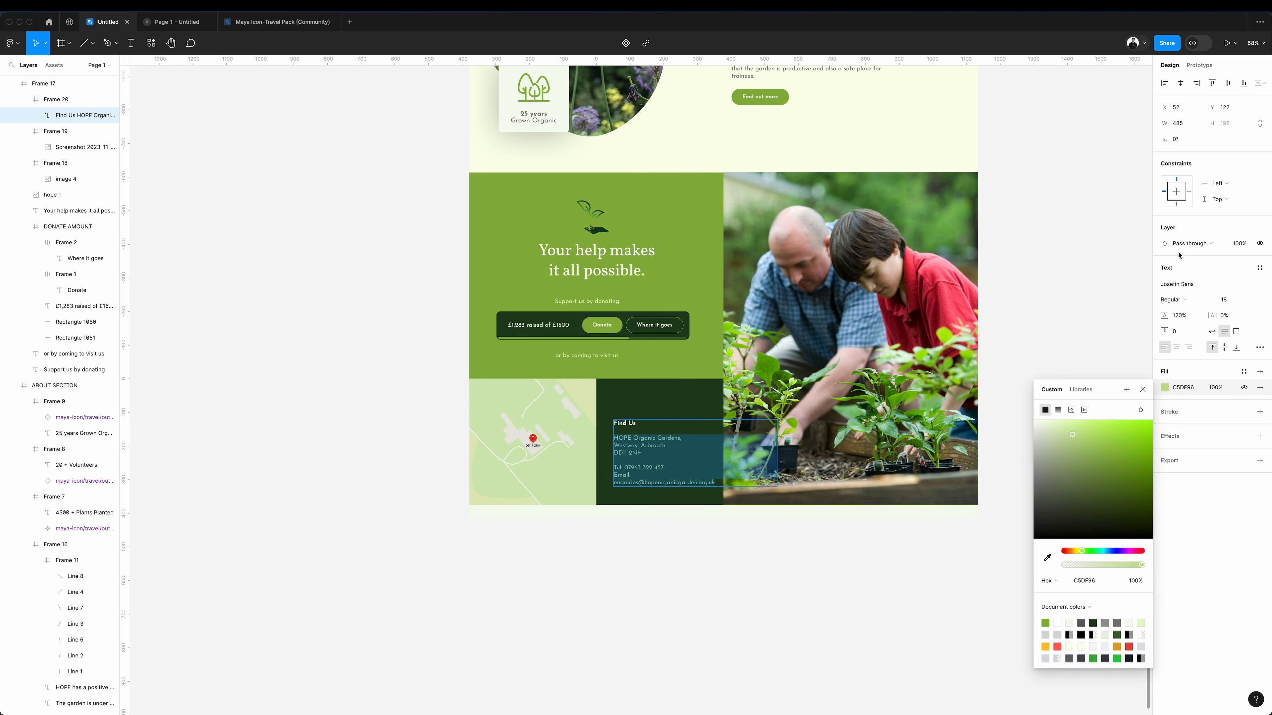
{"action": "key", "text": "Escape"}
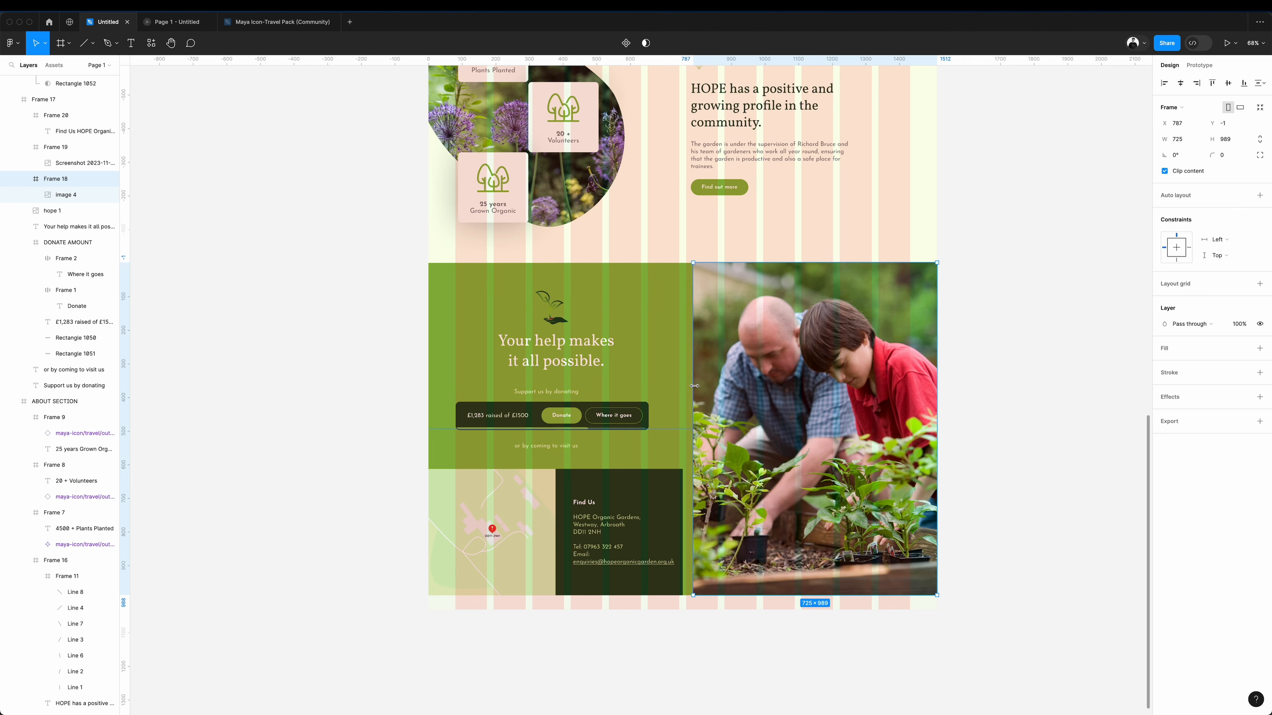
Narrow the gardening photo frame to 651 wide and extend the map and contact frames to fill the freed space.
{"action": "left_click_drag", "start_coordinate": [686, 382], "coordinate": [718, 380]}
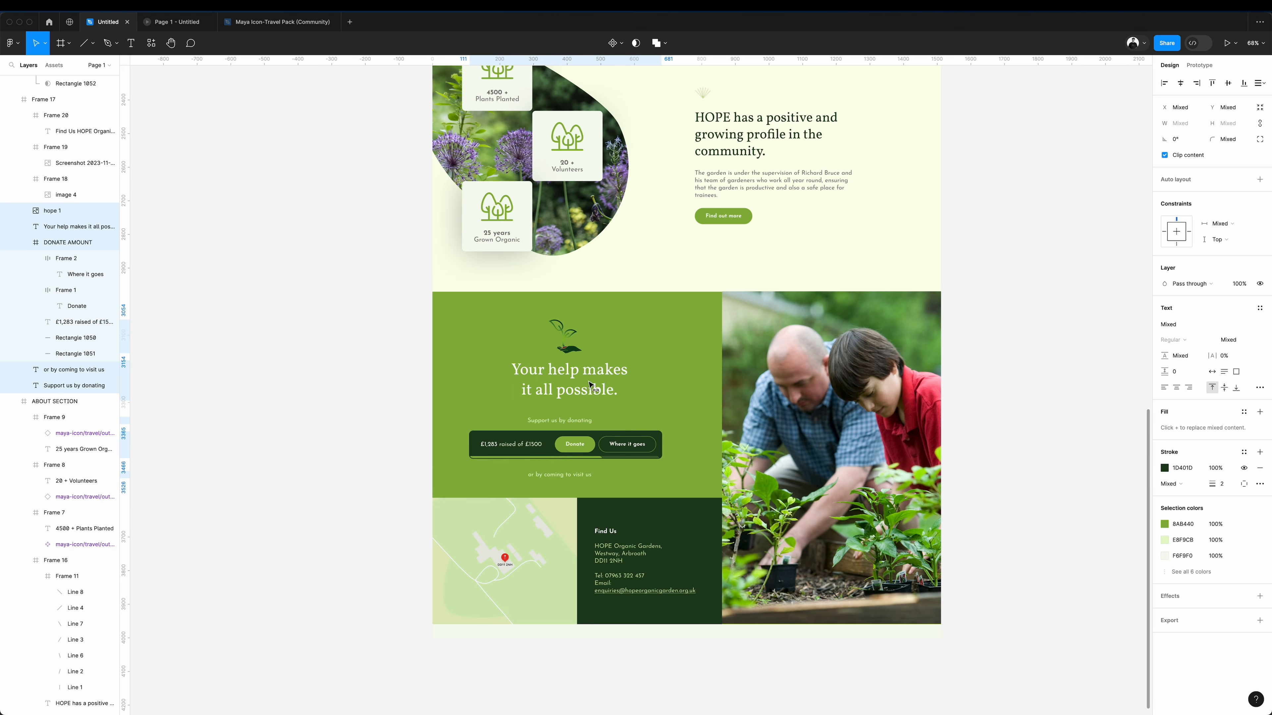
{"action": "left_click_drag", "start_coordinate": [591, 385], "coordinate": [600, 385]}
{"action": "left_click", "coordinate": [321, 365]}
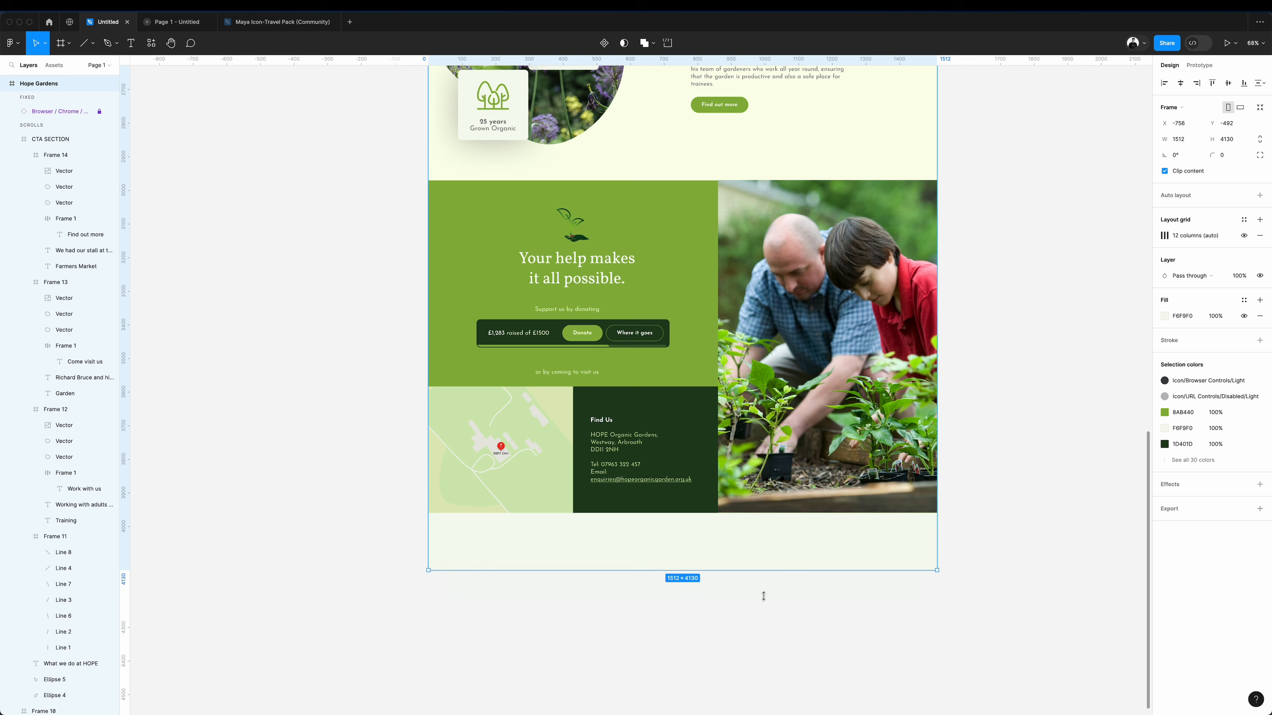
Extend the page frame downward and draw a 1512 × 450 footer frame below the donation section, filled with green 8AB440.
{"action": "mouse_move", "coordinate": [761, 596]}
{"action": "left_mouse_down"}
{"action": "mouse_move", "coordinate": [774, 710]}
{"action": "mouse_move", "coordinate": [775, 692]}
{"action": "left_mouse_up"}
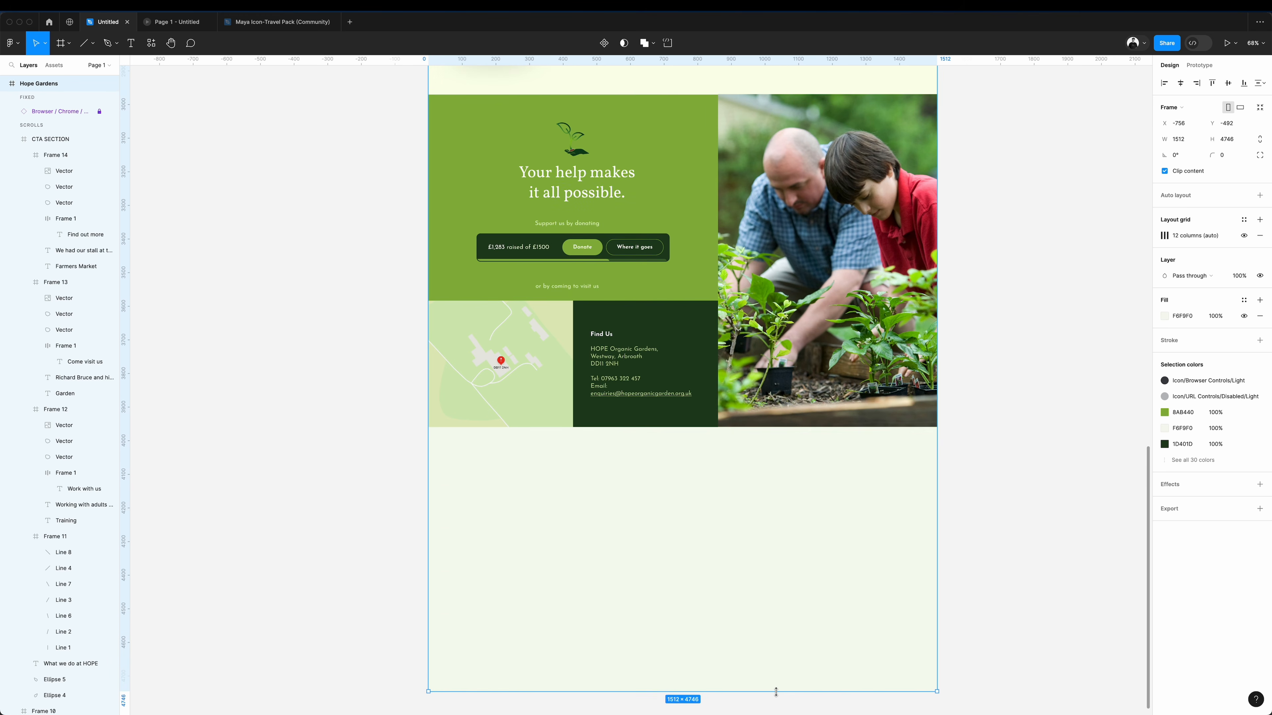
{"action": "mouse_move", "coordinate": [428, 427]}
{"action": "left_mouse_down"}
{"action": "mouse_move", "coordinate": [940, 624]}
{"action": "mouse_move", "coordinate": [937, 575]}
{"action": "left_mouse_up"}
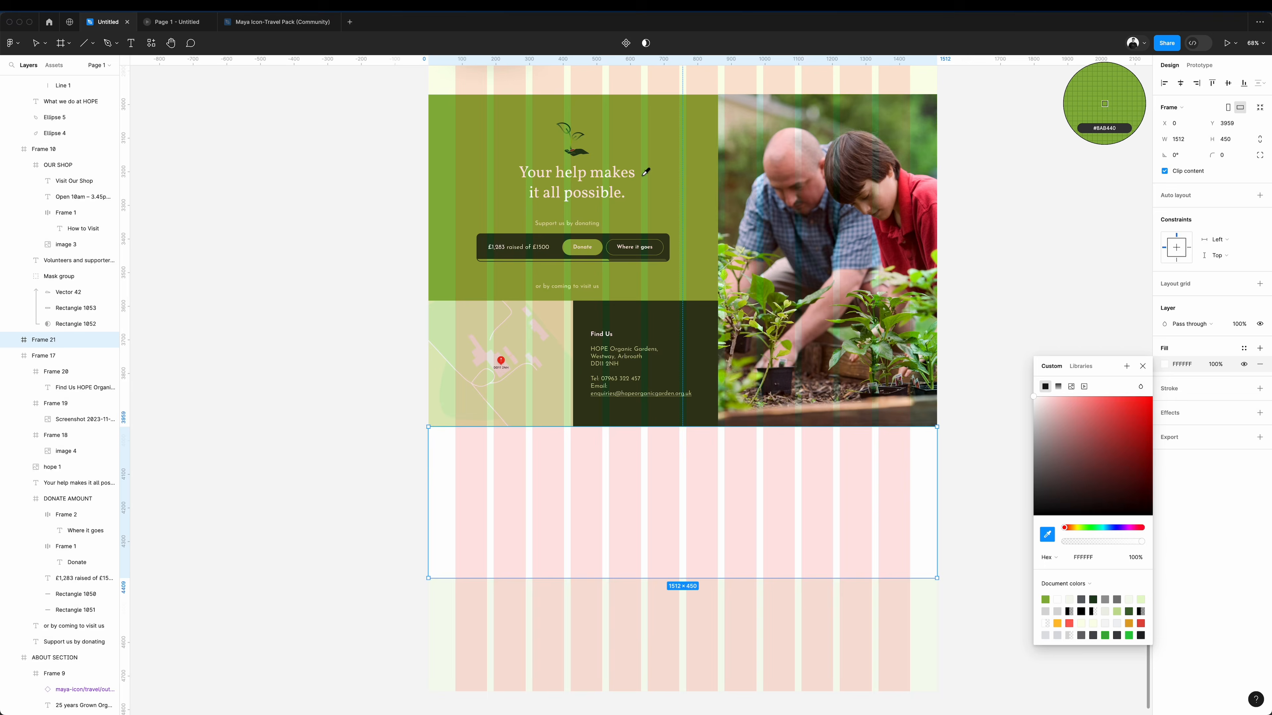
{"action": "left_click", "coordinate": [645, 176]}
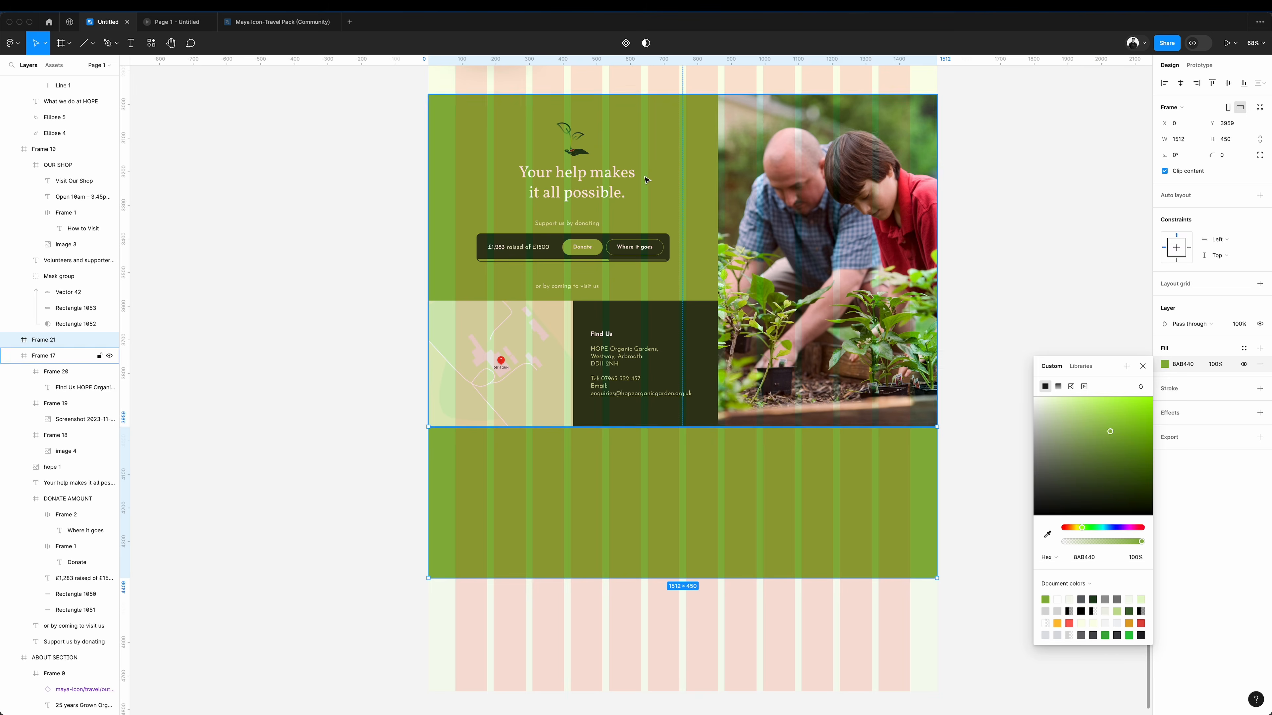
{"action": "left_click", "coordinate": [1004, 257]}
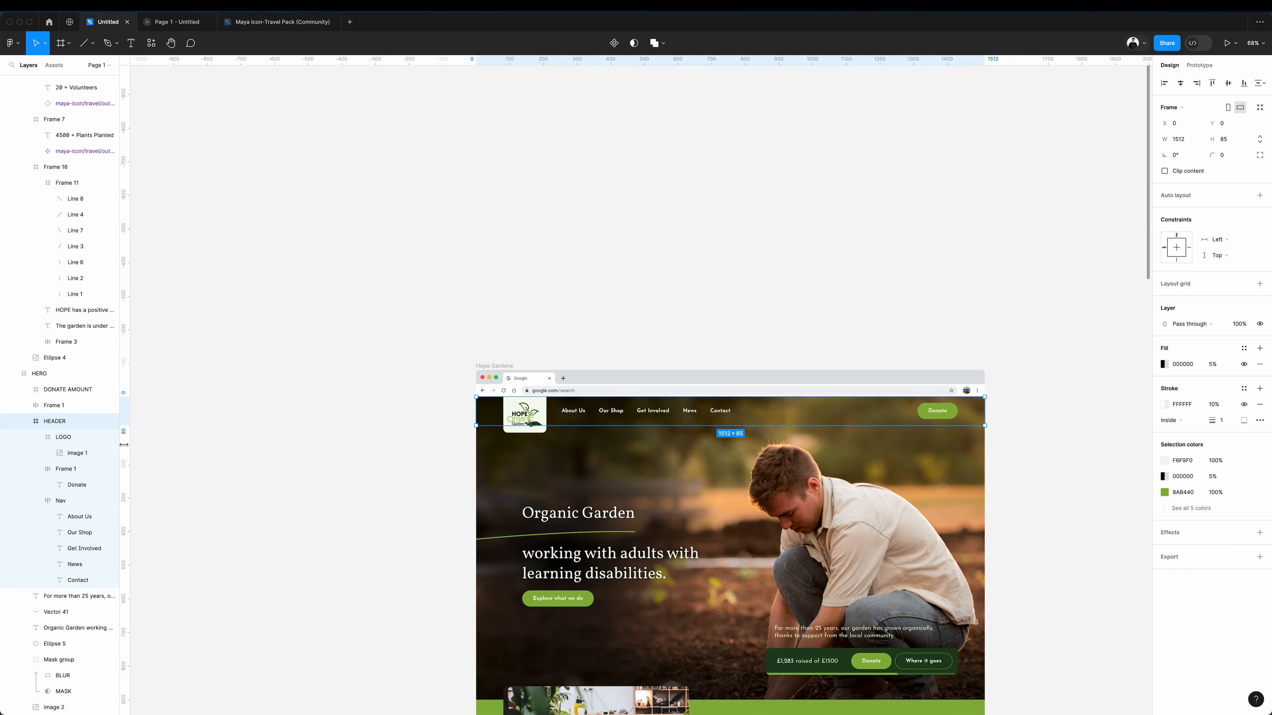
Copy the site header into the footer frame and add the text "Copyright 2023" below its logo.
{"action": "scroll", "coordinate": [608, 571], "scroll_direction": "down", "scroll_amount": 20}
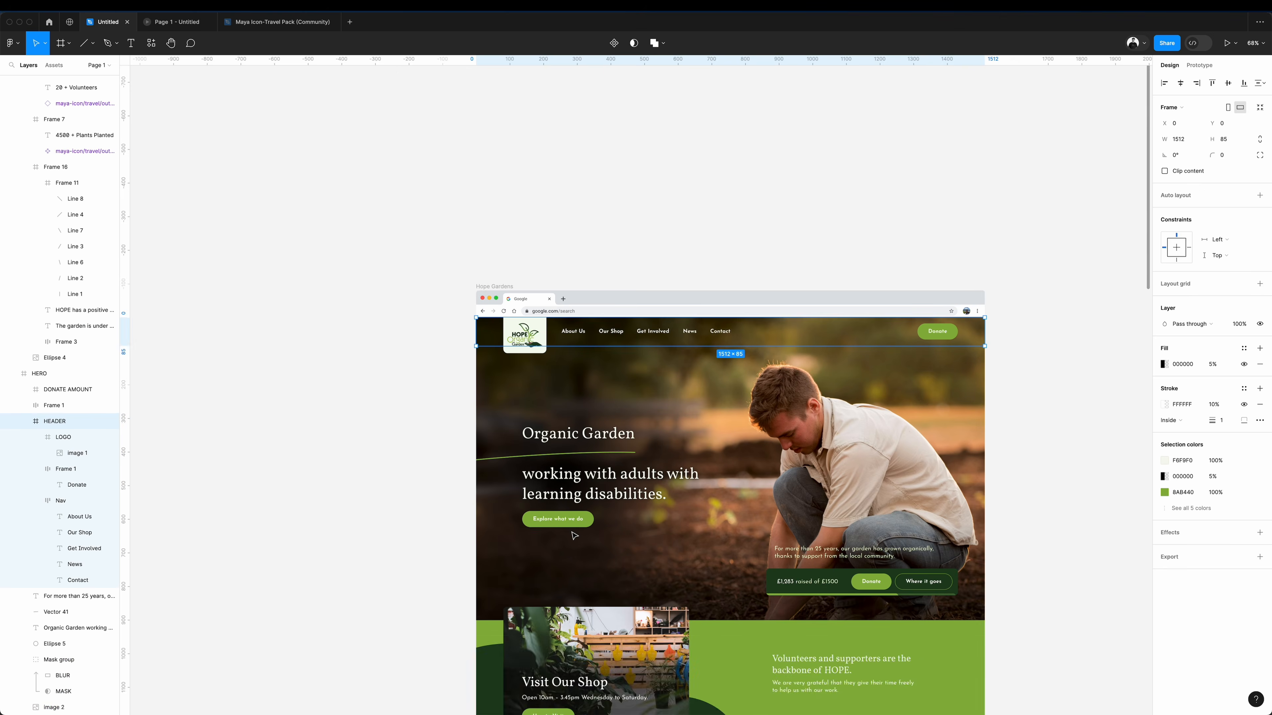
{"action": "left_click", "coordinate": [609, 571]}
{"action": "key", "text": "ctrl+v"}
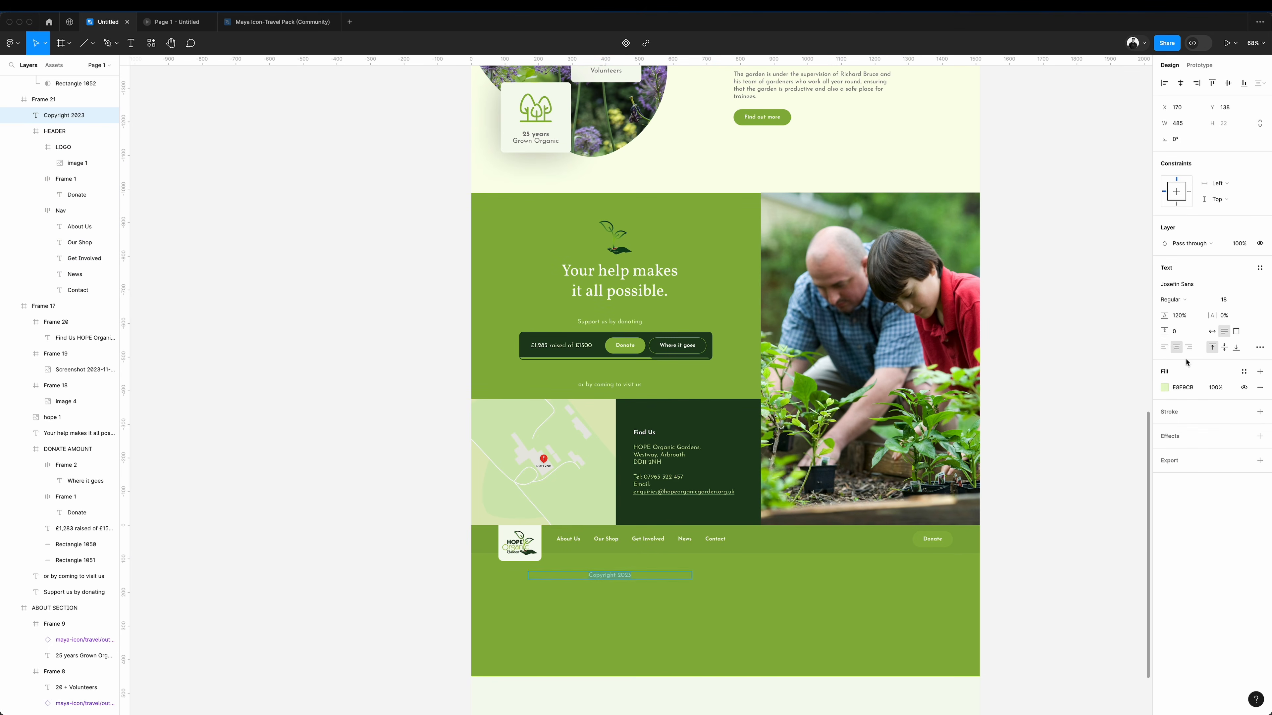
Left-align the copyright line under the footer logo and place a copy of the "Find Us" contact details beside it.
{"action": "scroll", "coordinate": [654, 563], "scroll_direction": "up", "scroll_amount": 2}
{"action": "key", "text": "ctrl+v"}
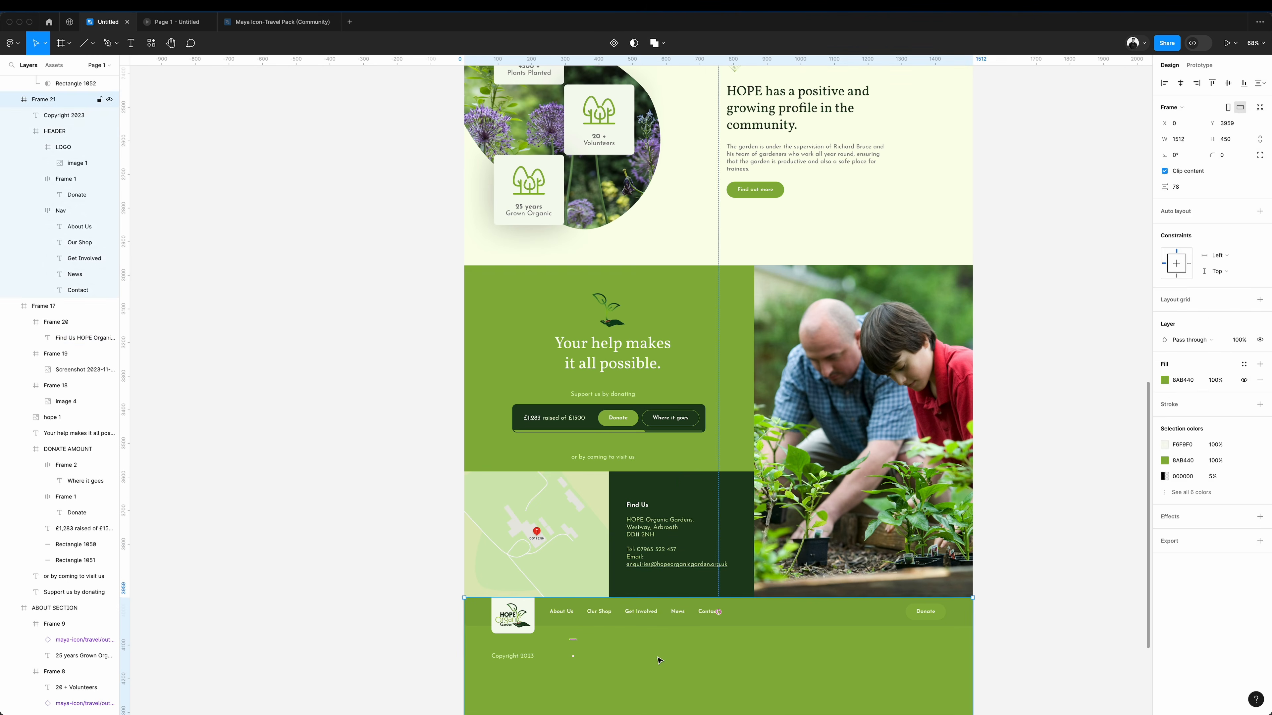
{"action": "left_click_drag", "start_coordinate": [547, 655], "coordinate": [669, 661]}
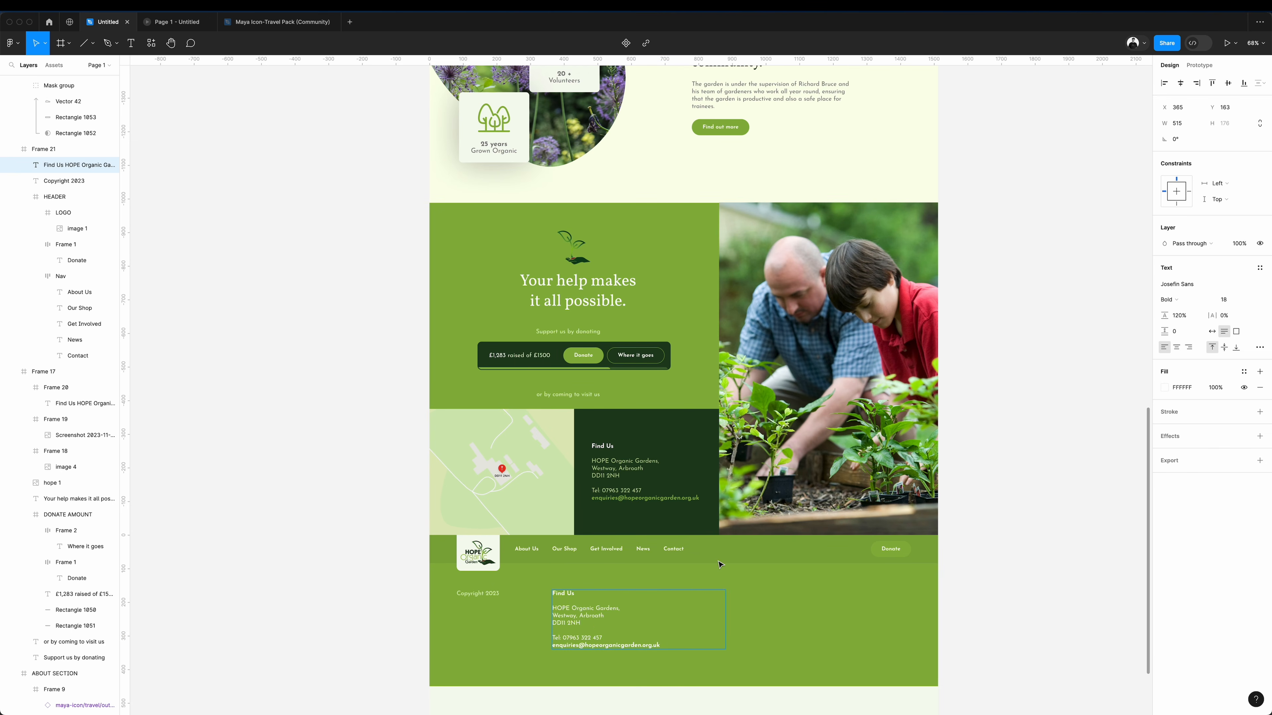
Change the footer frame's fill to the contact panel's dark green 1D401D.
{"action": "left_click", "coordinate": [719, 565]}
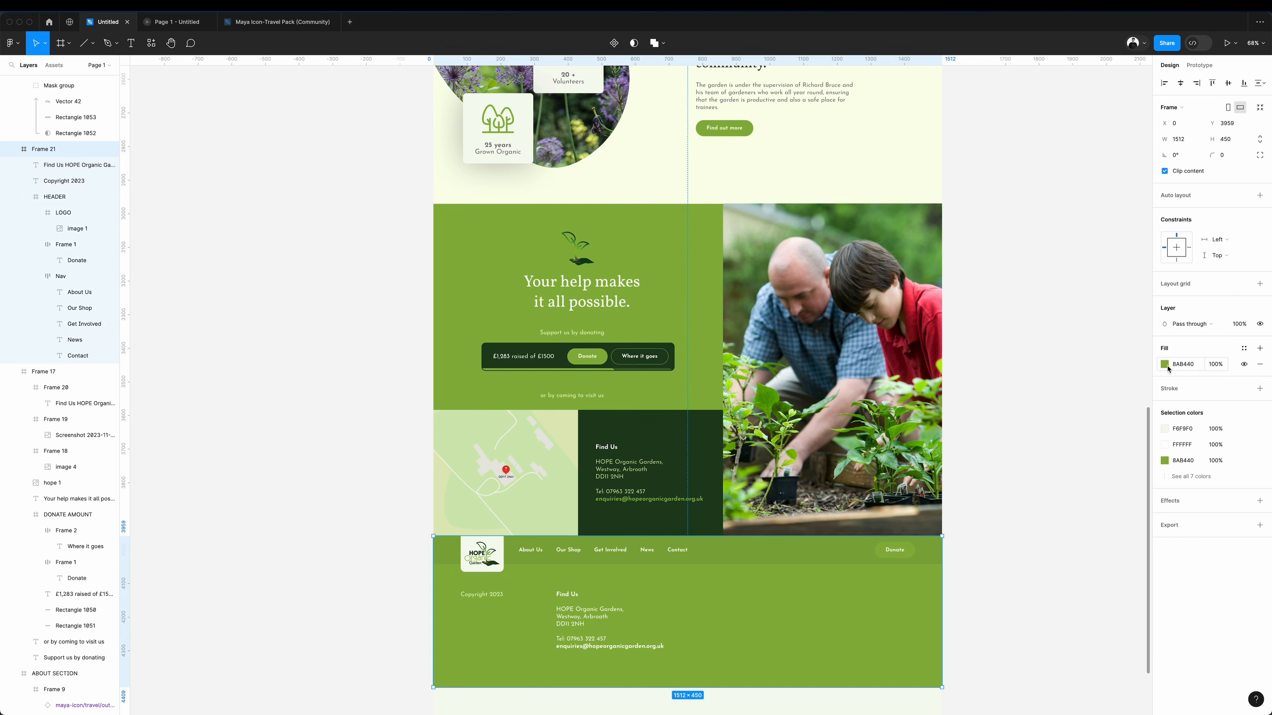
{"action": "left_click", "coordinate": [1164, 364]}
{"action": "left_click", "coordinate": [1047, 535]}
{"action": "left_click", "coordinate": [699, 470]}
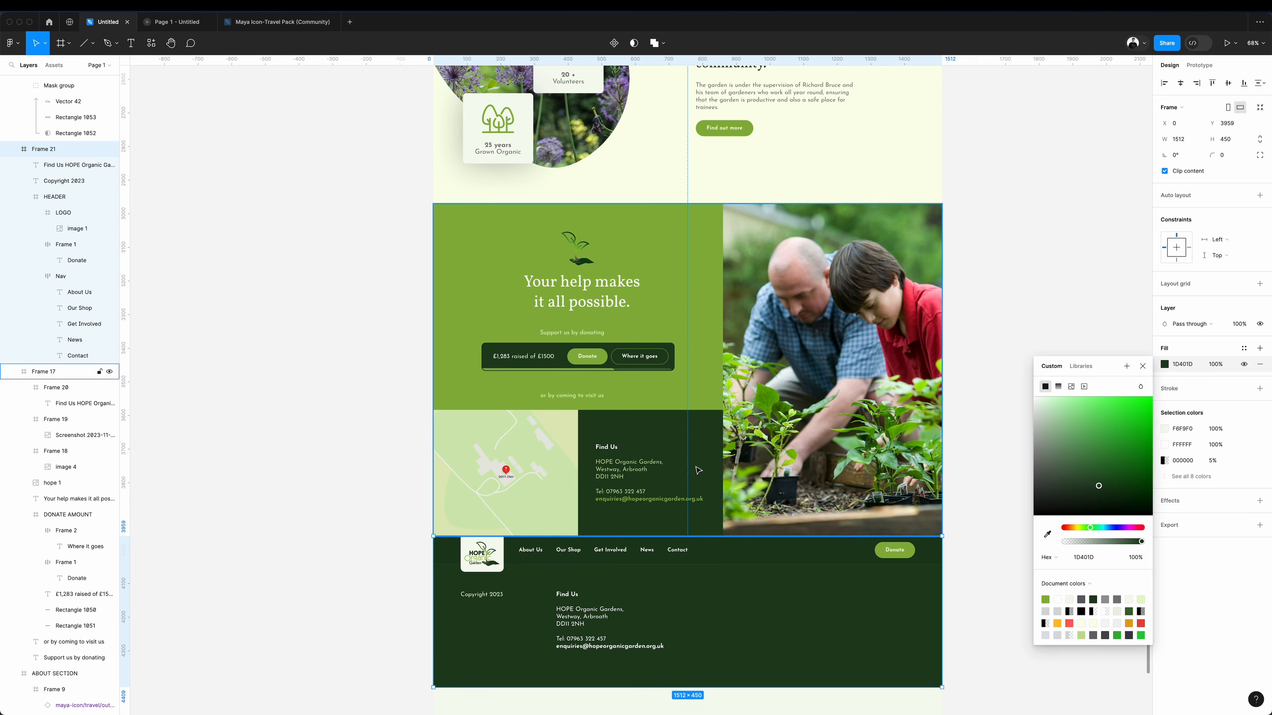
{"action": "left_click", "coordinate": [998, 347]}
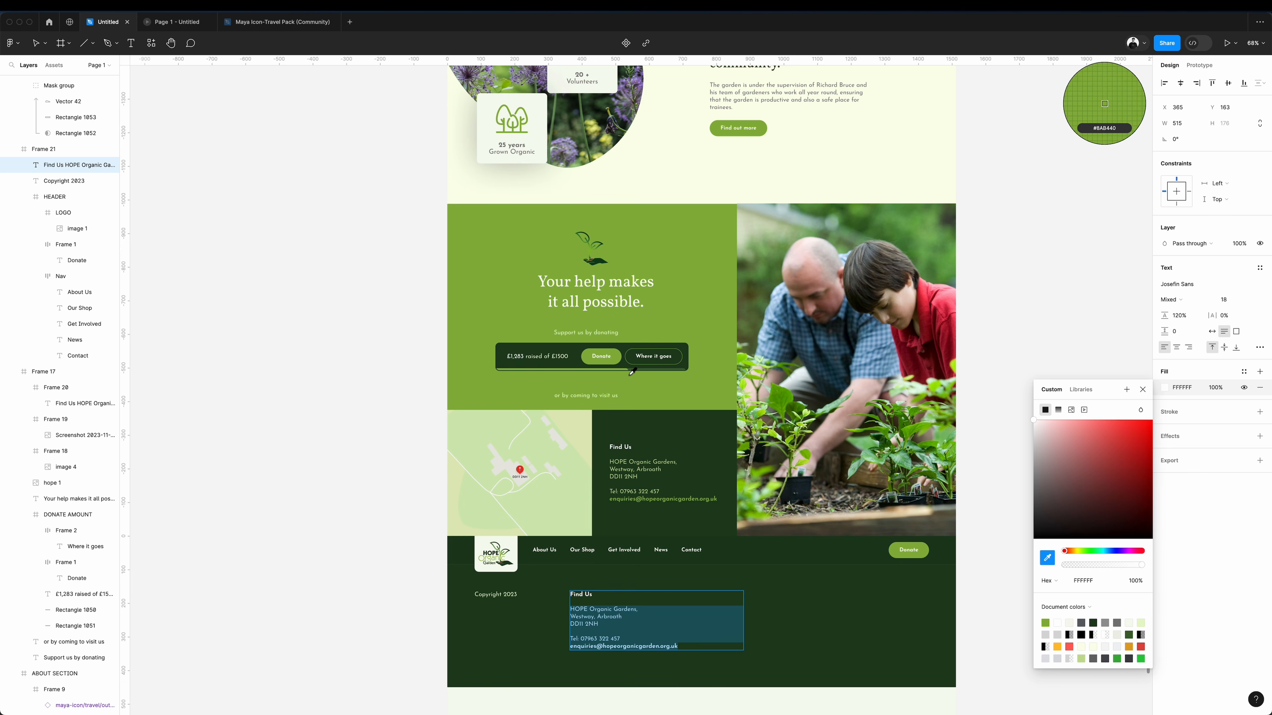
Colour the footer's contact details below the "Find Us" heading light green C5DF96.
{"action": "left_click", "coordinate": [626, 461]}
{"action": "left_click", "coordinate": [405, 441]}
{"action": "left_click", "coordinate": [379, 427]}
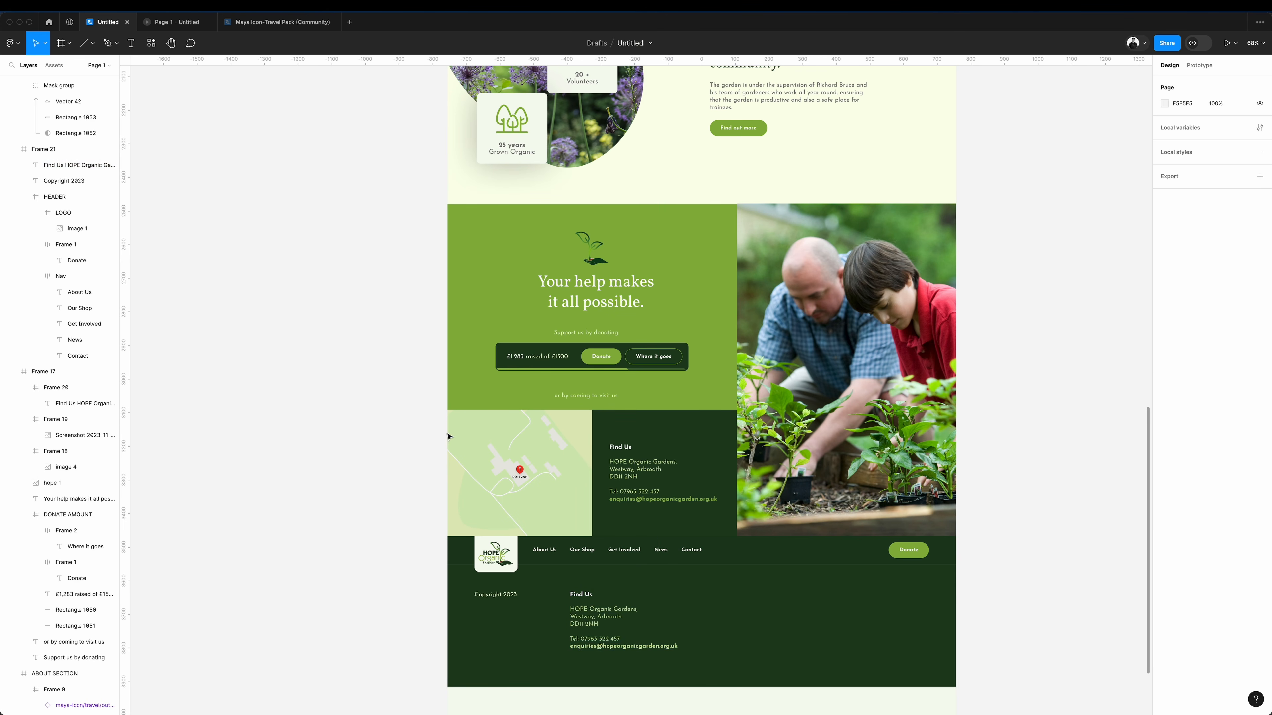
Build a "Follow Us" column beside the footer's contact details listing Instagram, Facebook and TikTok with 220% line height.
{"action": "left_click", "coordinate": [616, 620], "text": "super"}
{"action": "left_click_drag", "start_coordinate": [617, 619], "coordinate": [744, 620]}
{"action": "left_click_drag", "start_coordinate": [744, 619], "coordinate": [761, 620]}
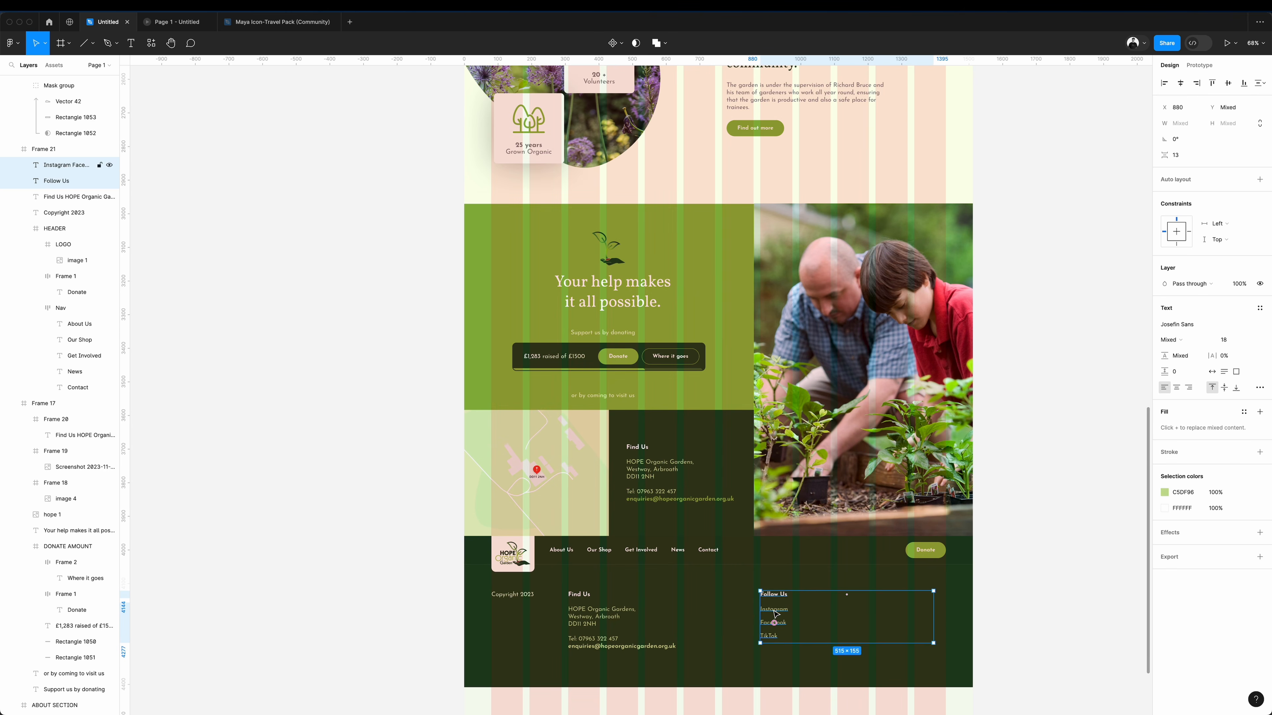
{"action": "left_click_drag", "start_coordinate": [774, 610], "coordinate": [741, 612]}
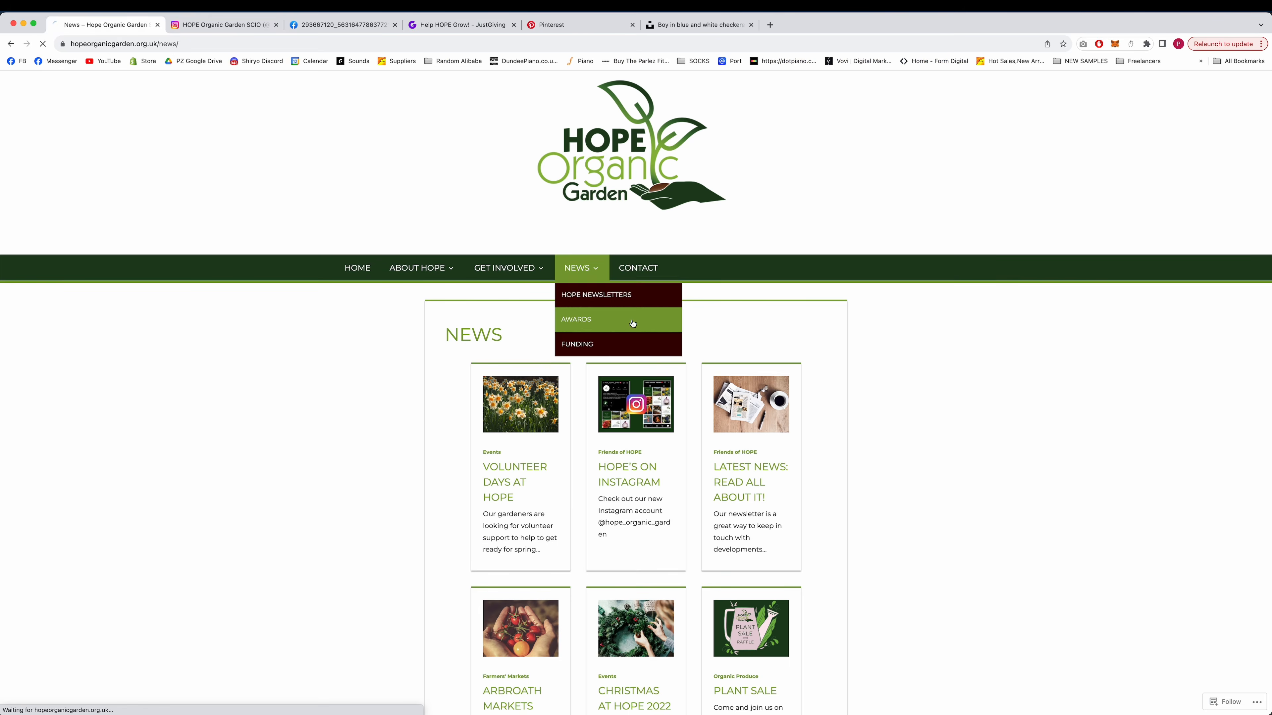
Copy the Queen's Award for Voluntary Service image from the garden website's Awards page and place it beside the footer's "Follow Us" column.
{"action": "left_click", "coordinate": [630, 321]}
{"action": "scroll", "coordinate": [985, 449], "scroll_direction": "down", "scroll_amount": 4}
{"action": "scroll", "coordinate": [911, 459], "scroll_direction": "up", "scroll_amount": 1}
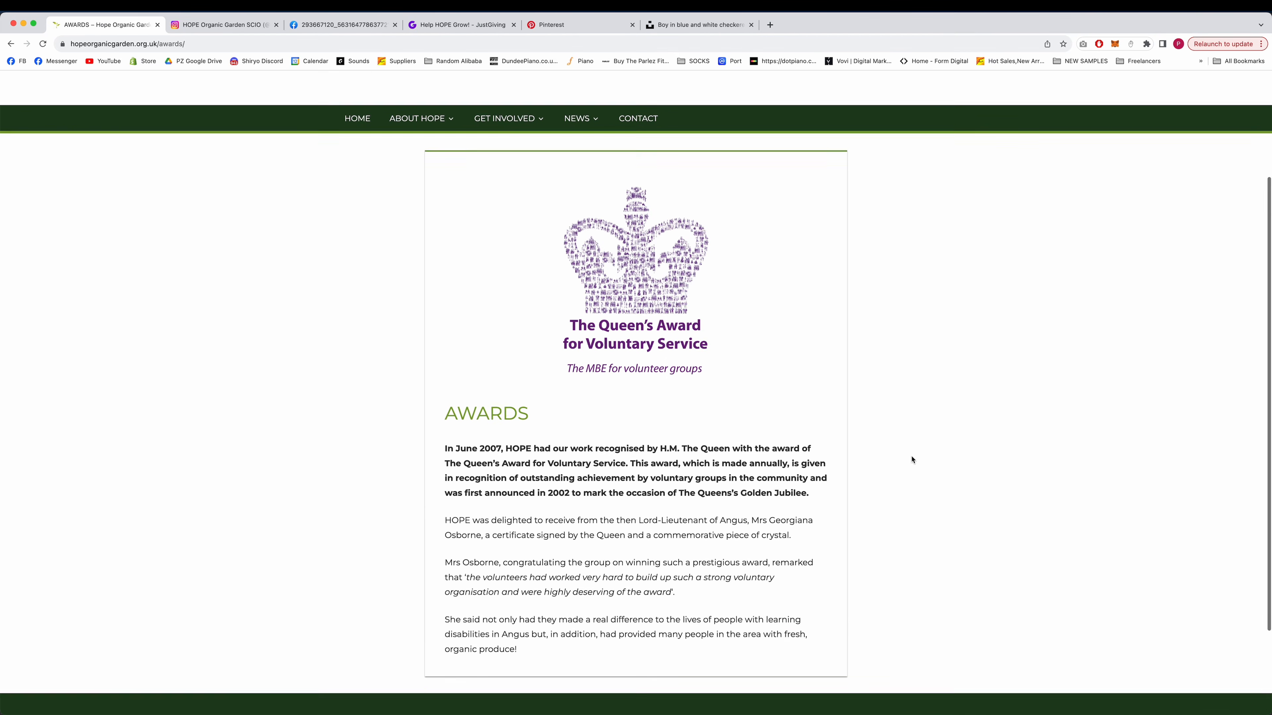
{"action": "scroll", "coordinate": [911, 459], "scroll_direction": "up", "scroll_amount": 1}
{"action": "right_click", "coordinate": [672, 289]}
{"action": "left_click", "coordinate": [700, 319]}
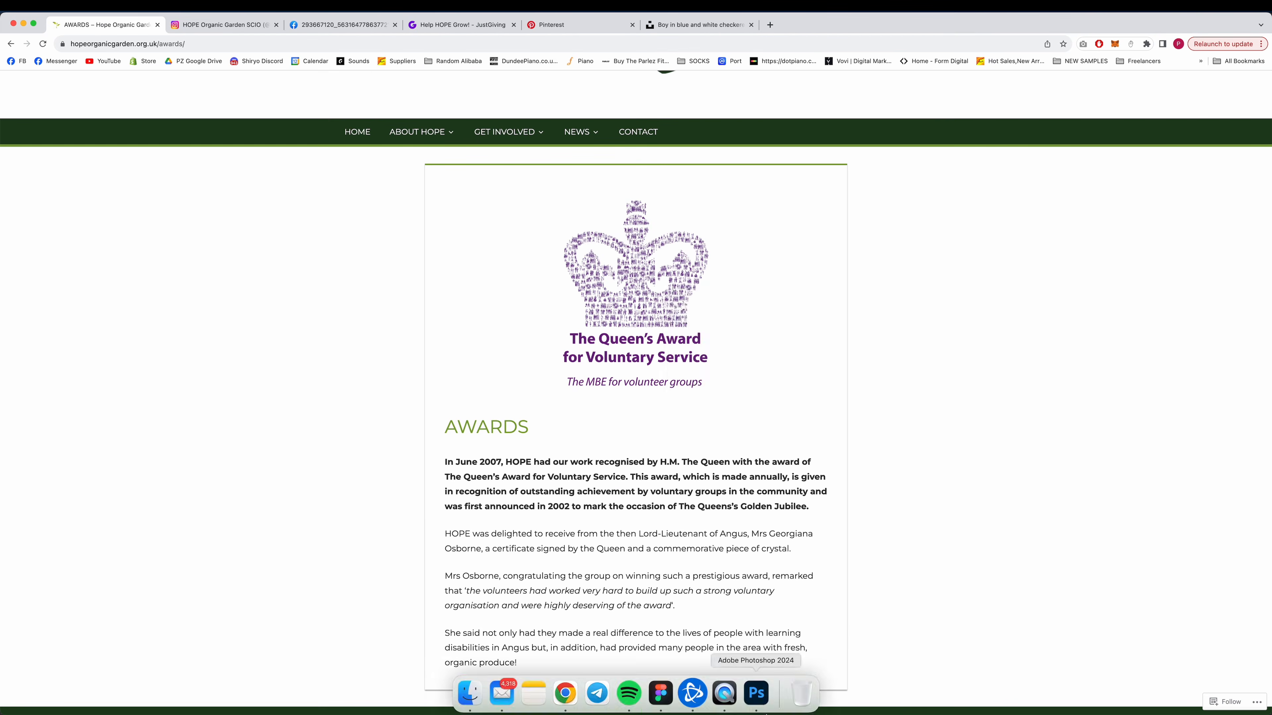
{"action": "left_click_drag", "start_coordinate": [821, 555], "coordinate": [785, 586]}
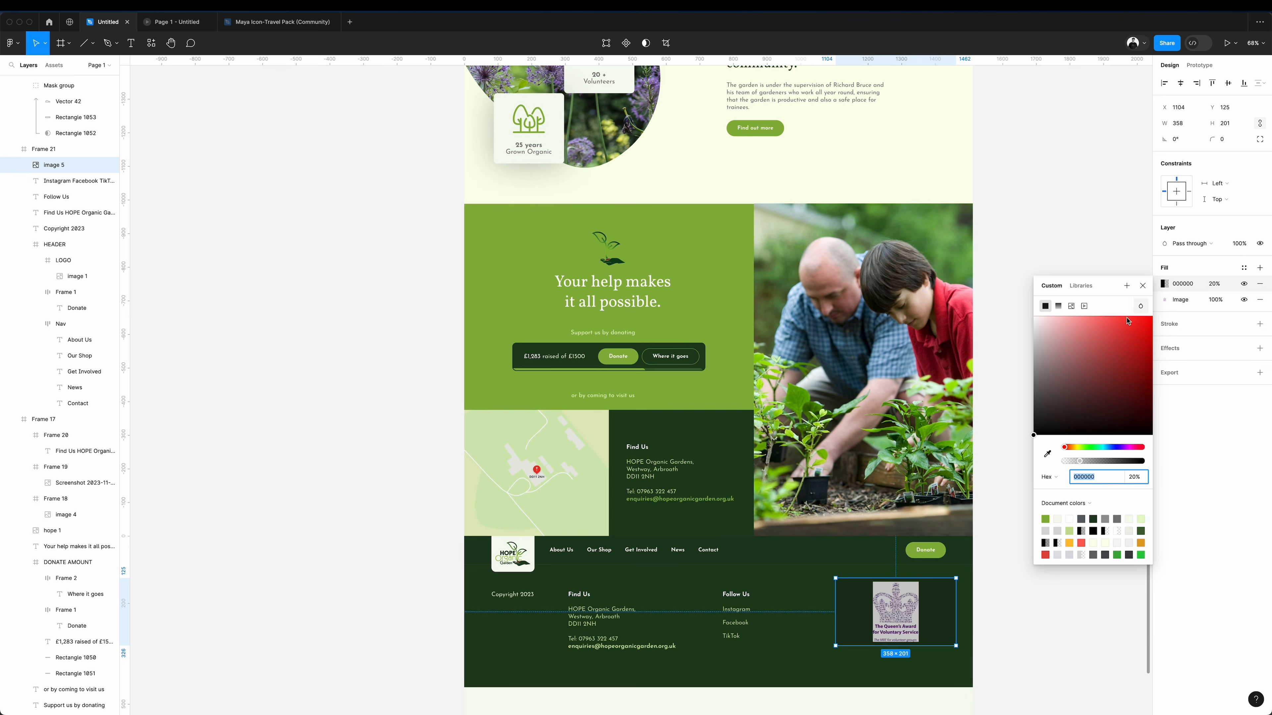
Give the award image a solid white FFFFFF fill at 100% opacity, layered beneath the picture.
{"action": "key", "text": "Return"}
{"action": "left_click", "coordinate": [1218, 285]}
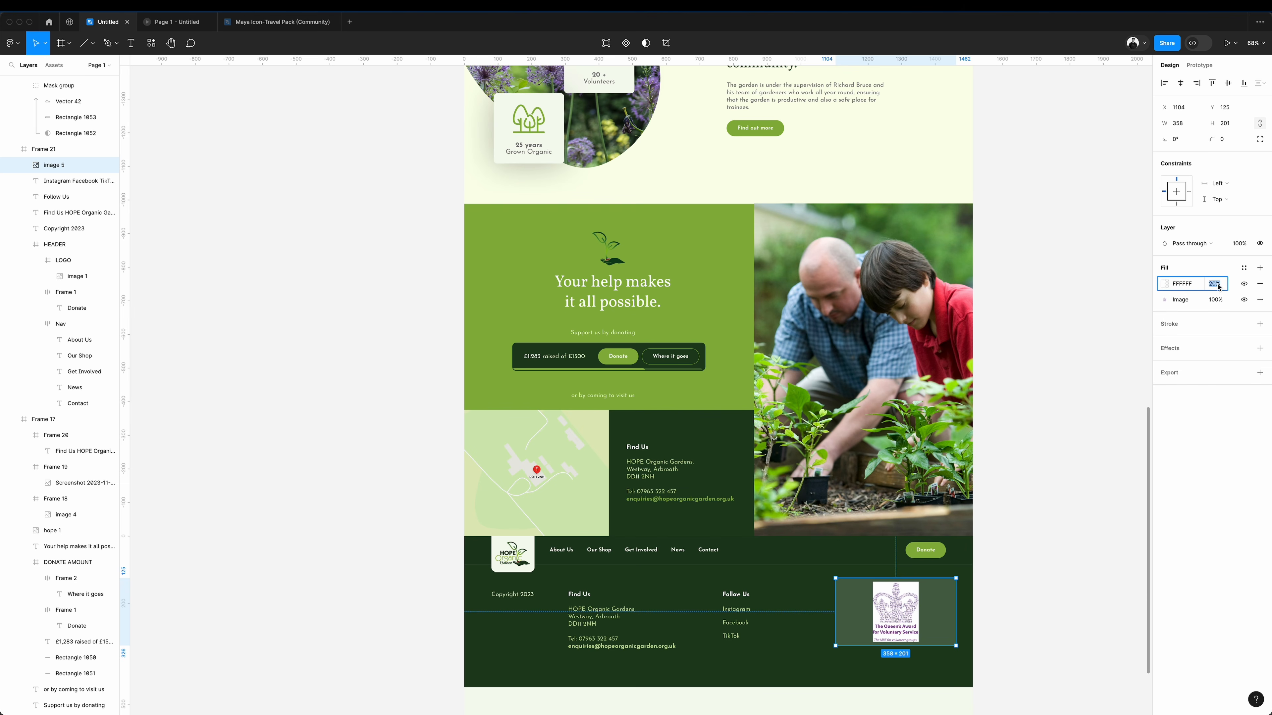
{"action": "type", "text": "100"}
{"action": "key", "text": "Return"}
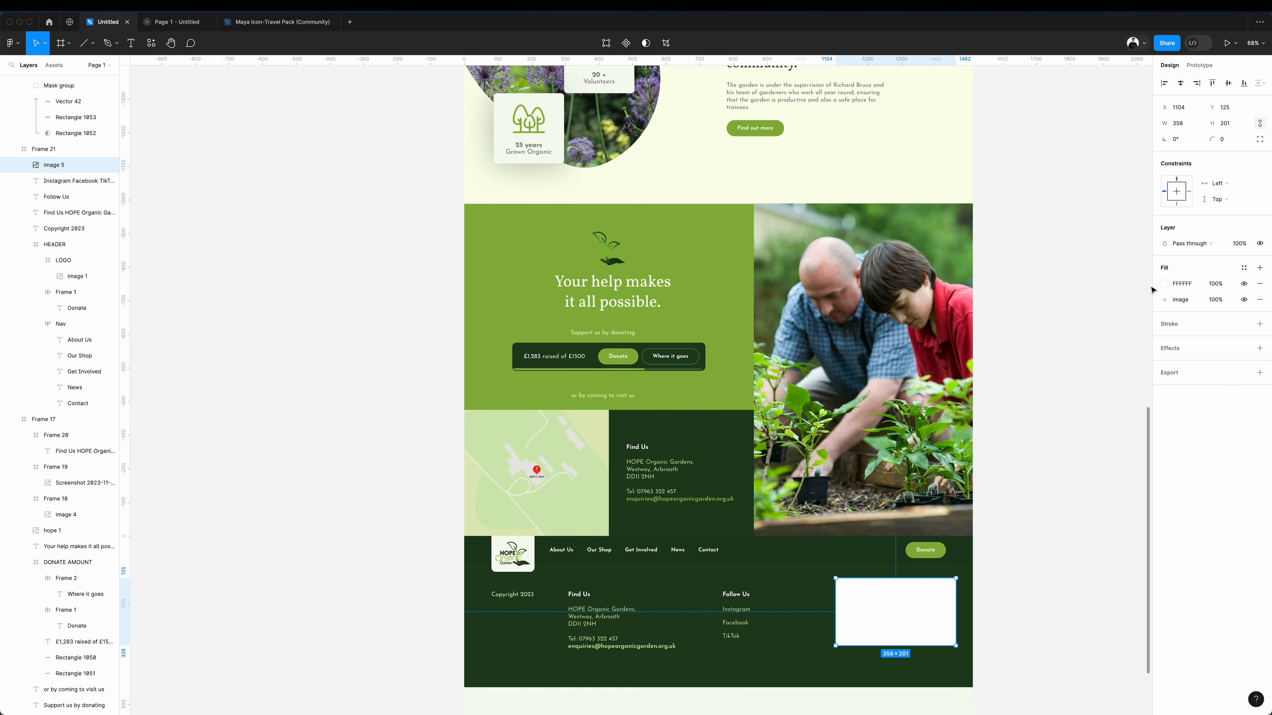
{"action": "left_click_drag", "start_coordinate": [1156, 301], "coordinate": [1157, 303]}
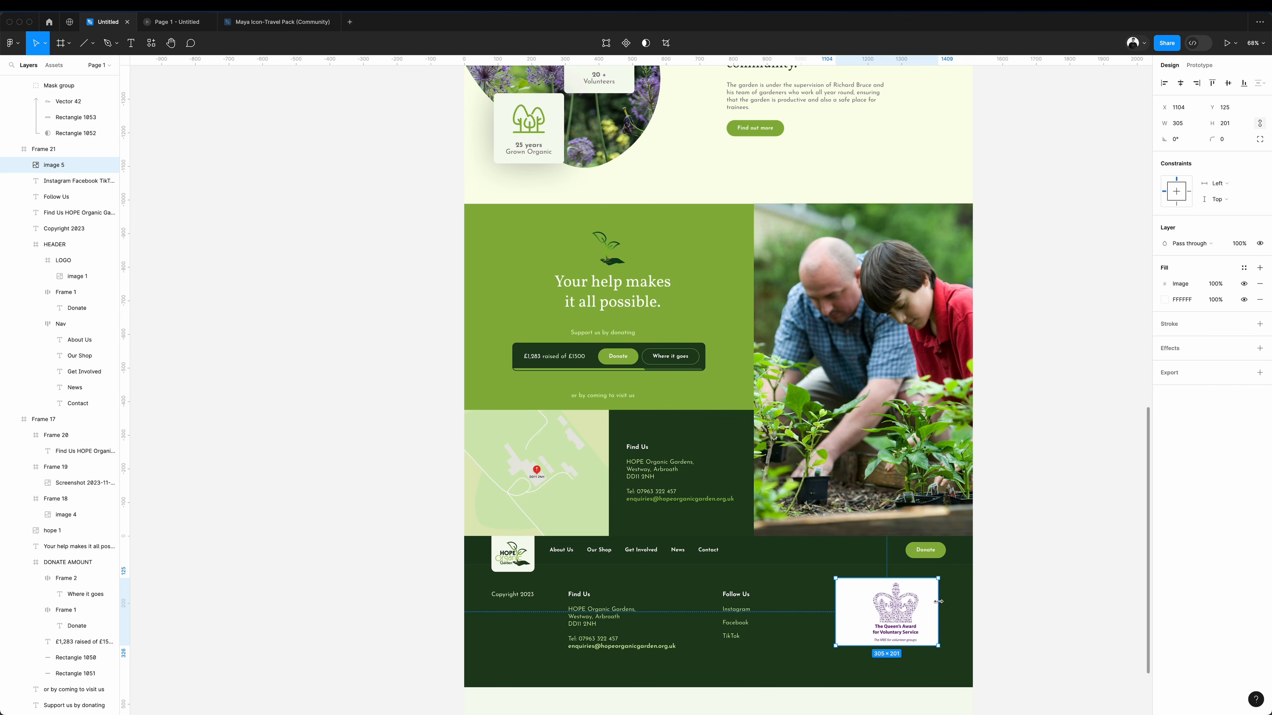
Narrow the award image into a rounded card and align it and the "Find Us" and "Follow Us" columns to the layout grid.
{"action": "left_click_drag", "start_coordinate": [952, 600], "coordinate": [947, 600]}
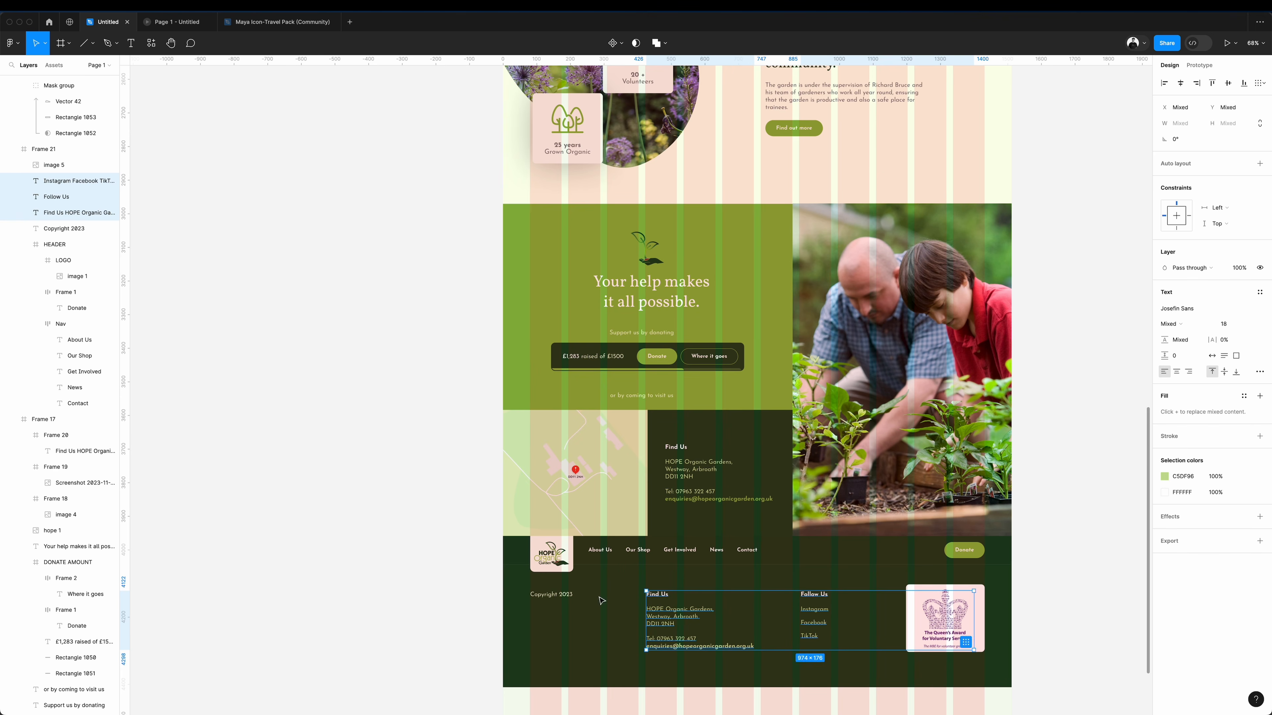
{"action": "left_click", "coordinate": [358, 536]}
{"action": "key", "text": "shift+g"}
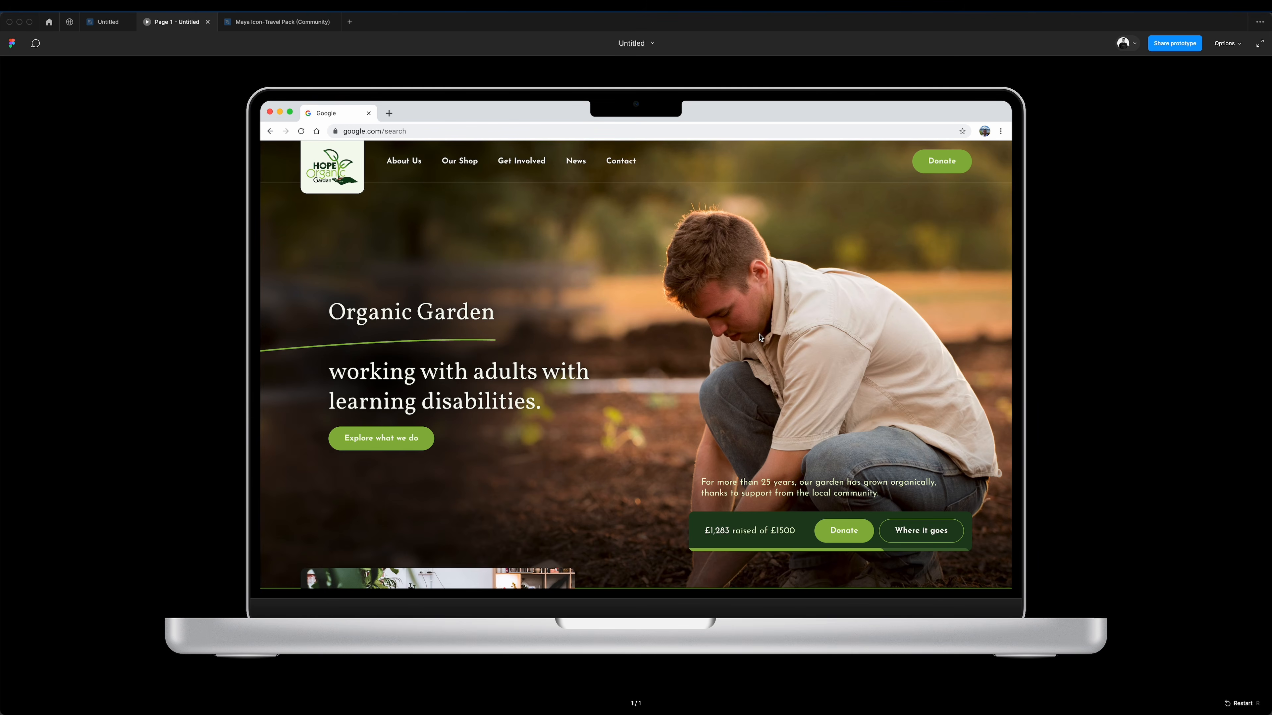
Review the whole homepage from the hero to the footer in the laptop prototype preview.
{"action": "scroll", "coordinate": [756, 326], "scroll_direction": "down", "scroll_amount": 5}
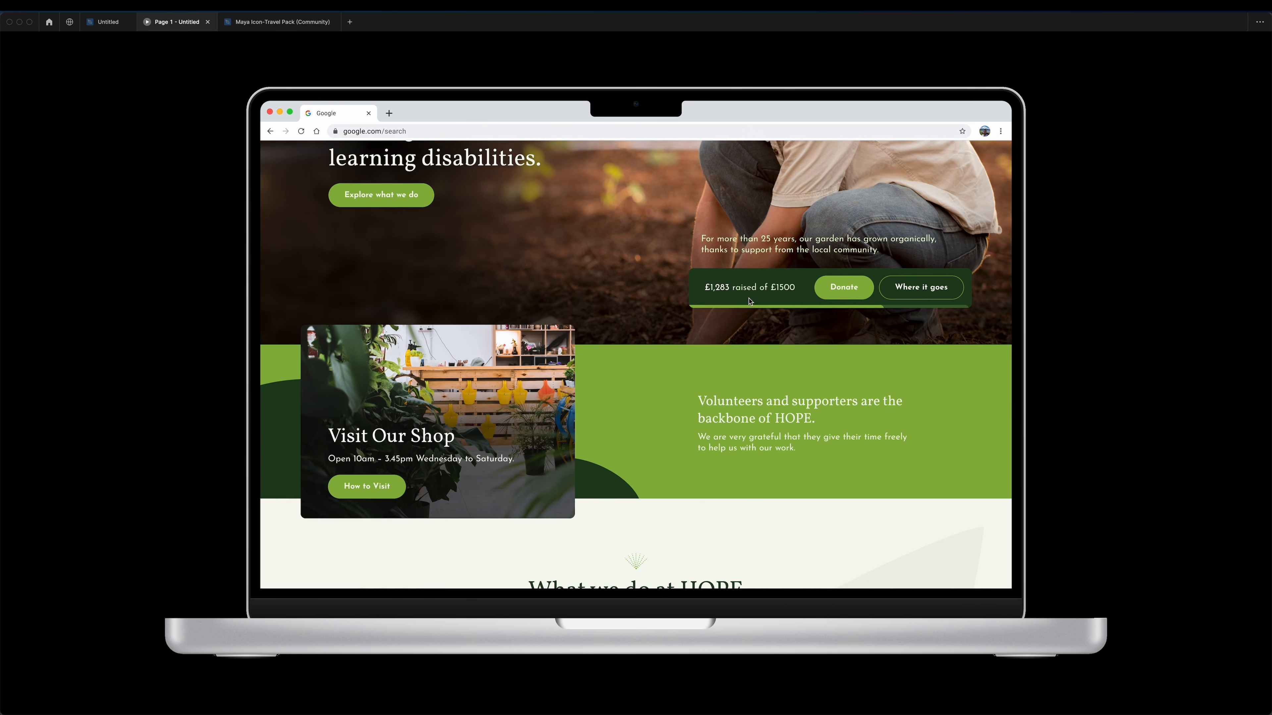
{"action": "scroll", "coordinate": [749, 301], "scroll_direction": "down", "scroll_amount": 3}
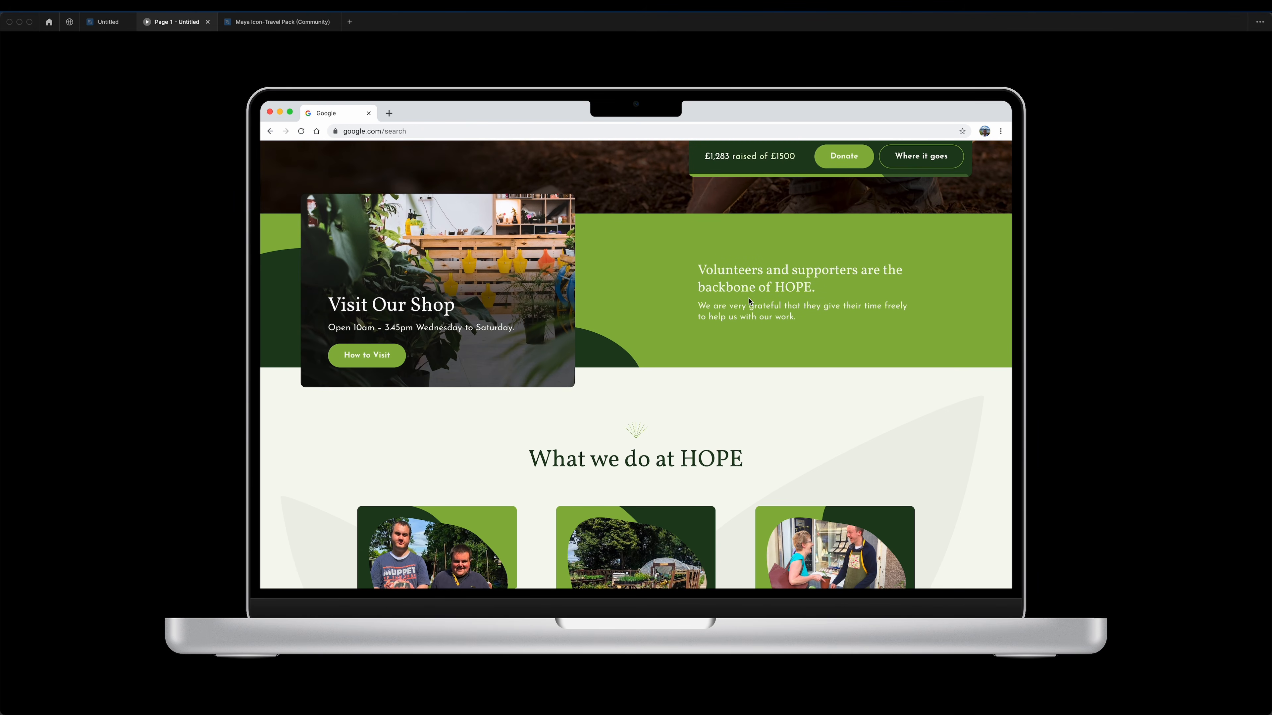
{"action": "scroll", "coordinate": [750, 301], "scroll_direction": "down", "scroll_amount": 7}
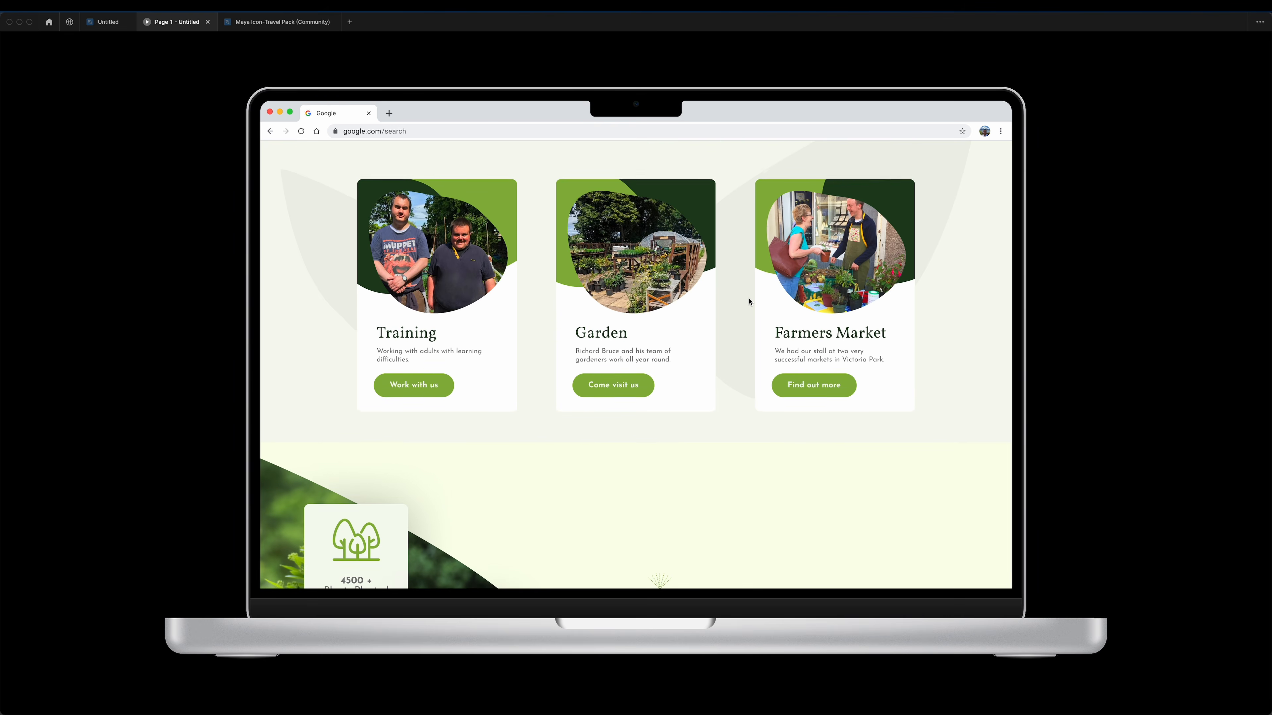
{"action": "scroll", "coordinate": [749, 302], "scroll_direction": "down", "scroll_amount": 10}
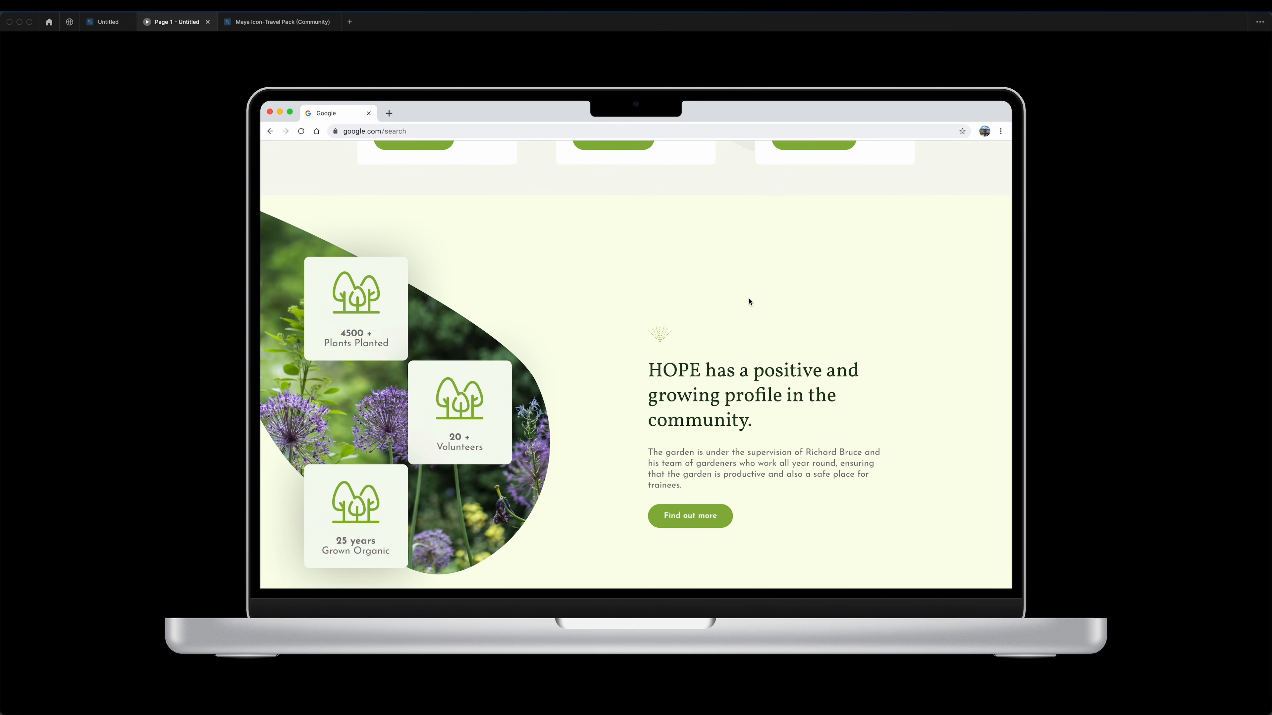
{"action": "scroll", "coordinate": [750, 301], "scroll_direction": "down", "scroll_amount": 2}
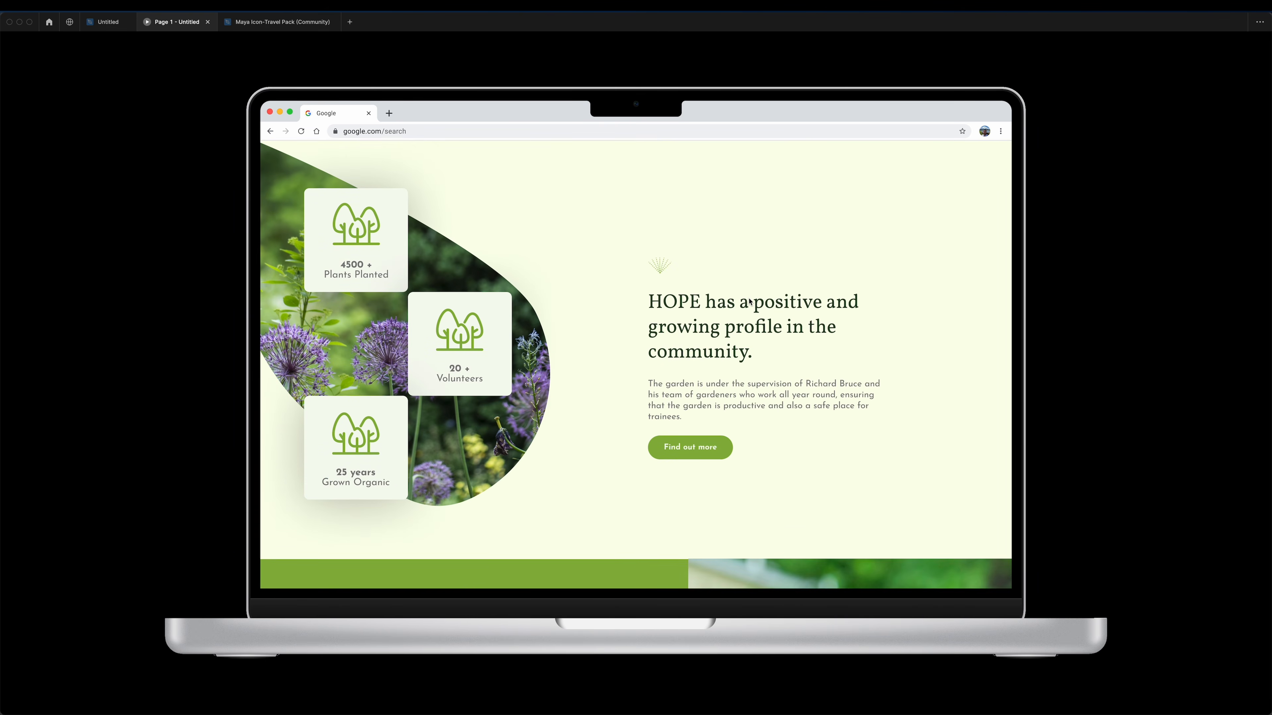
{"action": "scroll", "coordinate": [750, 302], "scroll_direction": "down", "scroll_amount": 10}
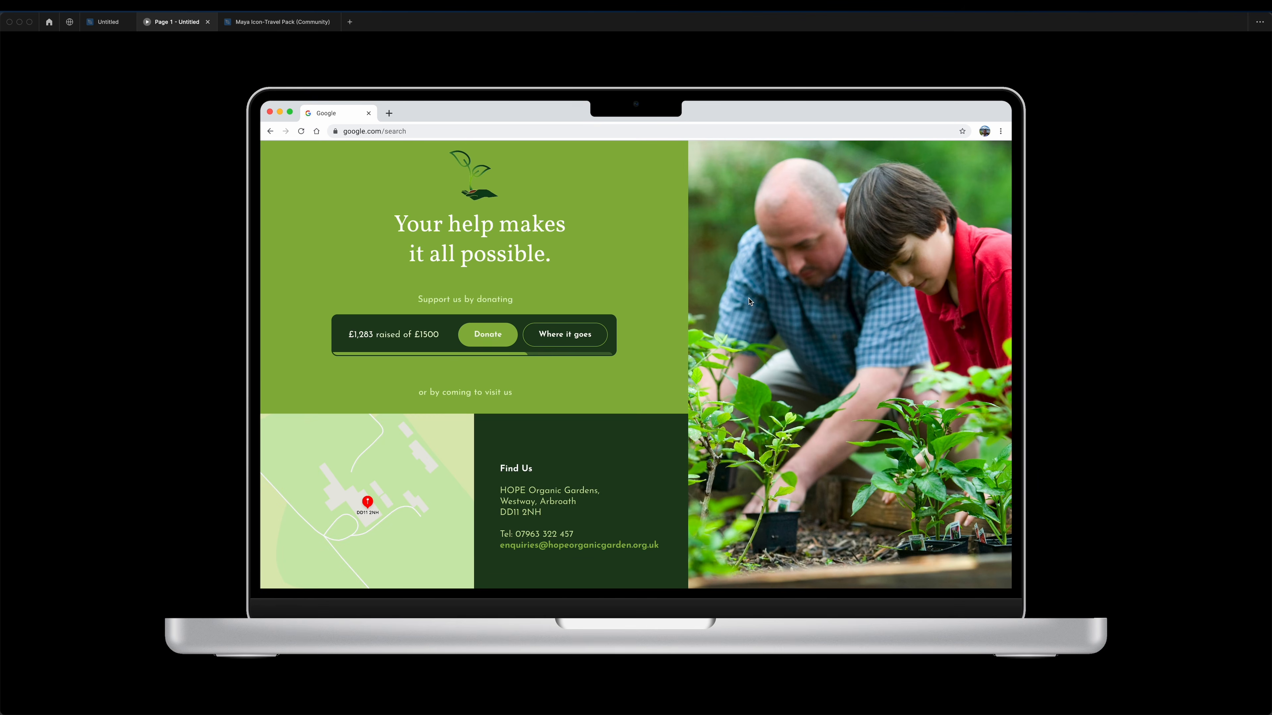
{"action": "scroll", "coordinate": [749, 302], "scroll_direction": "down", "scroll_amount": 4}
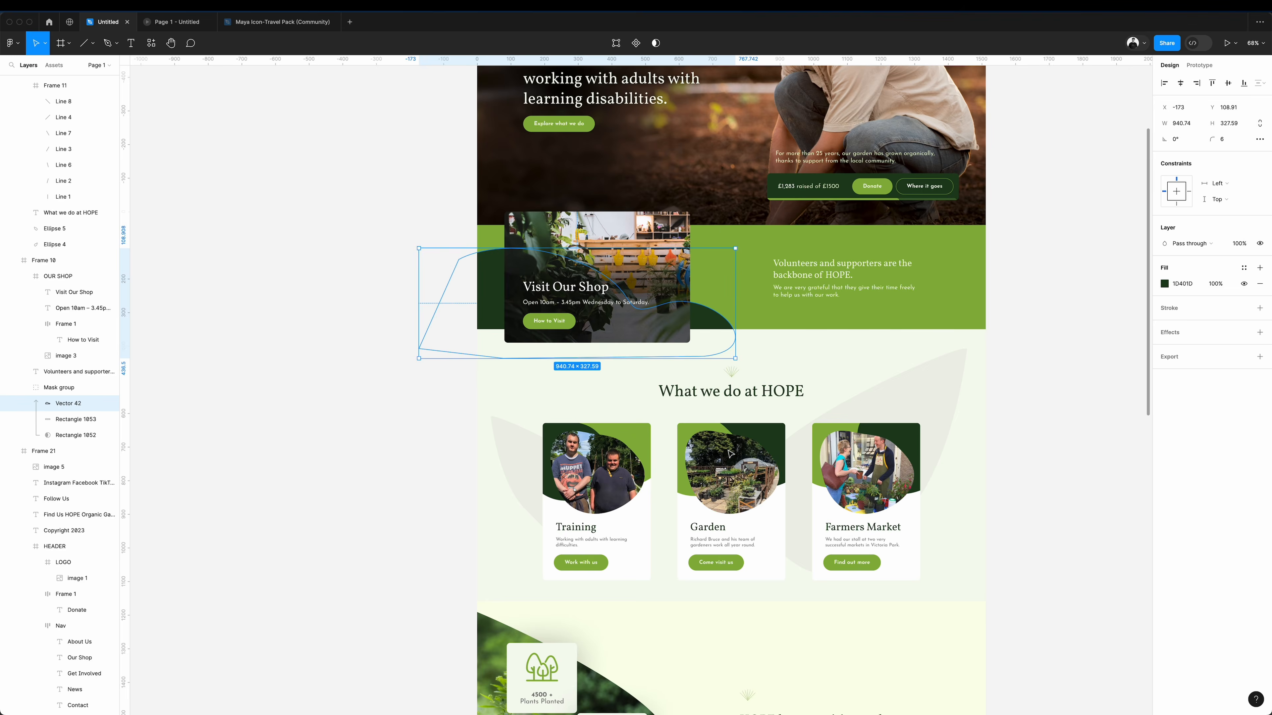
{"action": "scroll", "coordinate": [729, 454], "scroll_direction": "down", "scroll_amount": 15}
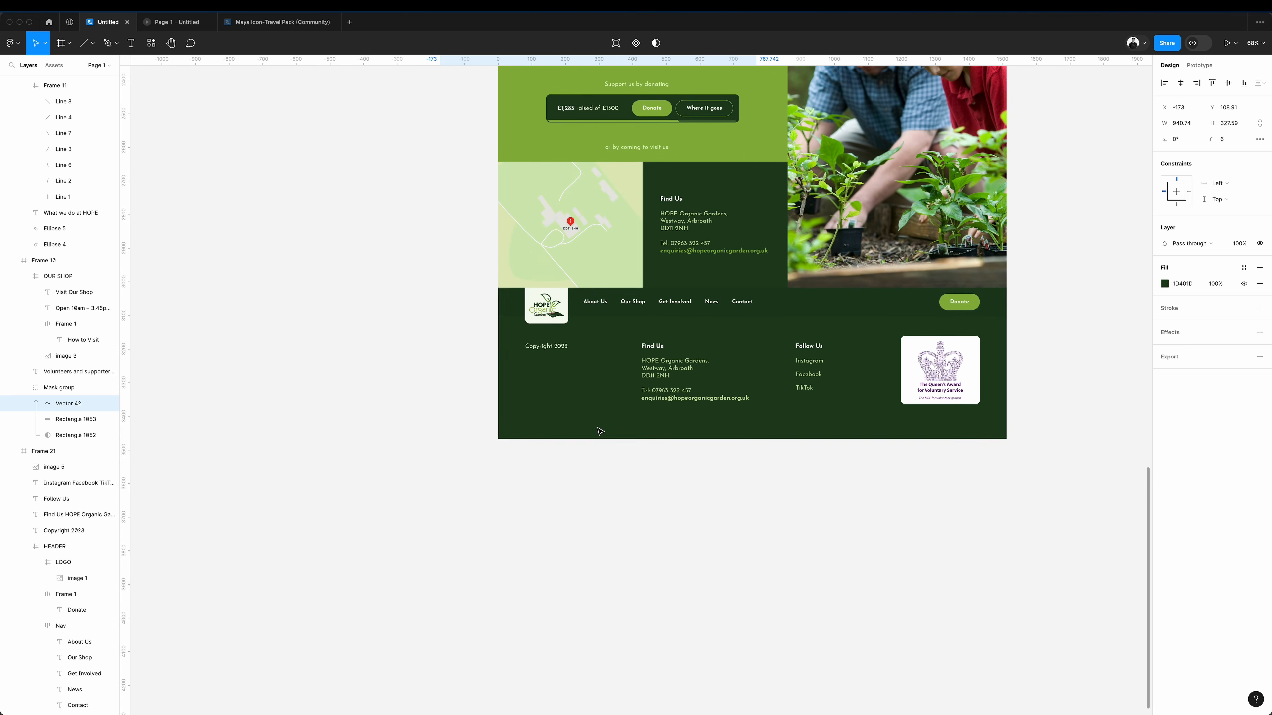
Place a copy of the volunteer band's wavy shape in the footer's lower-left corner and fill it with green 8AB440.
{"action": "mouse_move", "coordinate": [600, 431]}
{"action": "left_mouse_down"}
{"action": "mouse_move", "coordinate": [587, 386]}
{"action": "mouse_move", "coordinate": [580, 429]}
{"action": "left_mouse_up"}
{"action": "left_click", "coordinate": [1165, 284]}
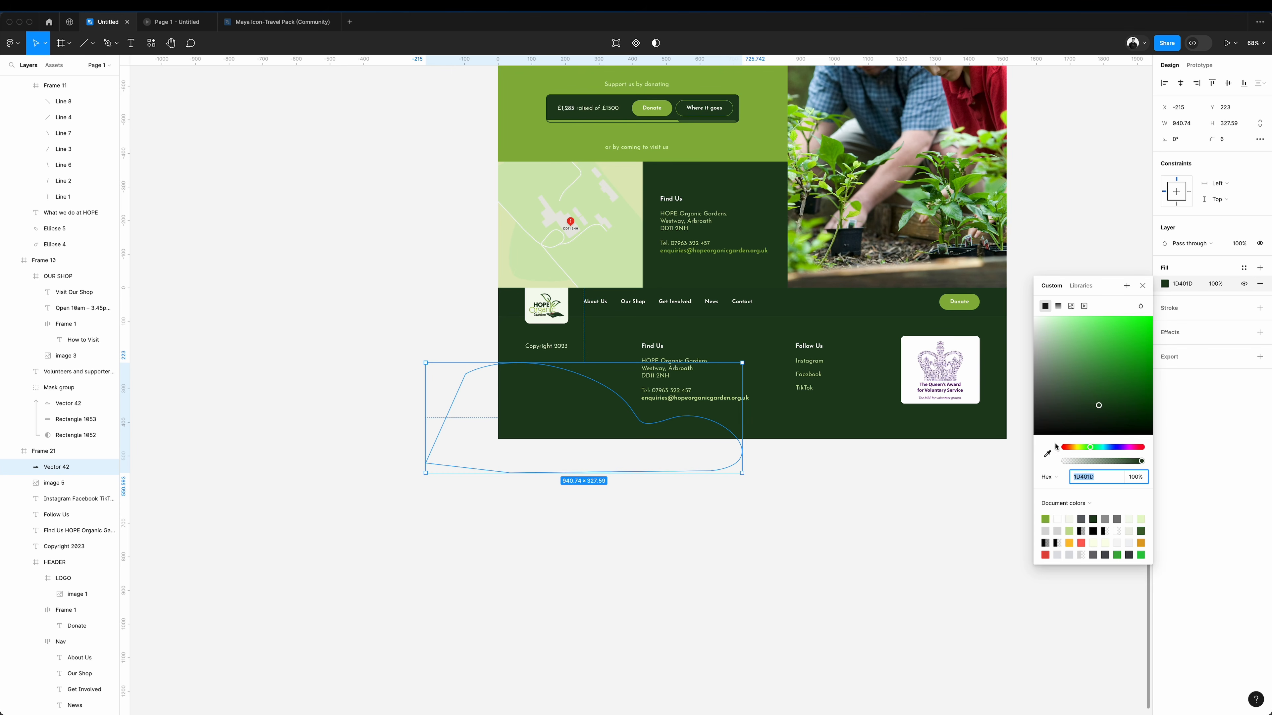
{"action": "left_click", "coordinate": [1047, 454]}
{"action": "left_click", "coordinate": [724, 130]}
{"action": "left_click", "coordinate": [1048, 168]}
{"action": "scroll", "coordinate": [1048, 168], "scroll_direction": "right", "scroll_amount": 1}
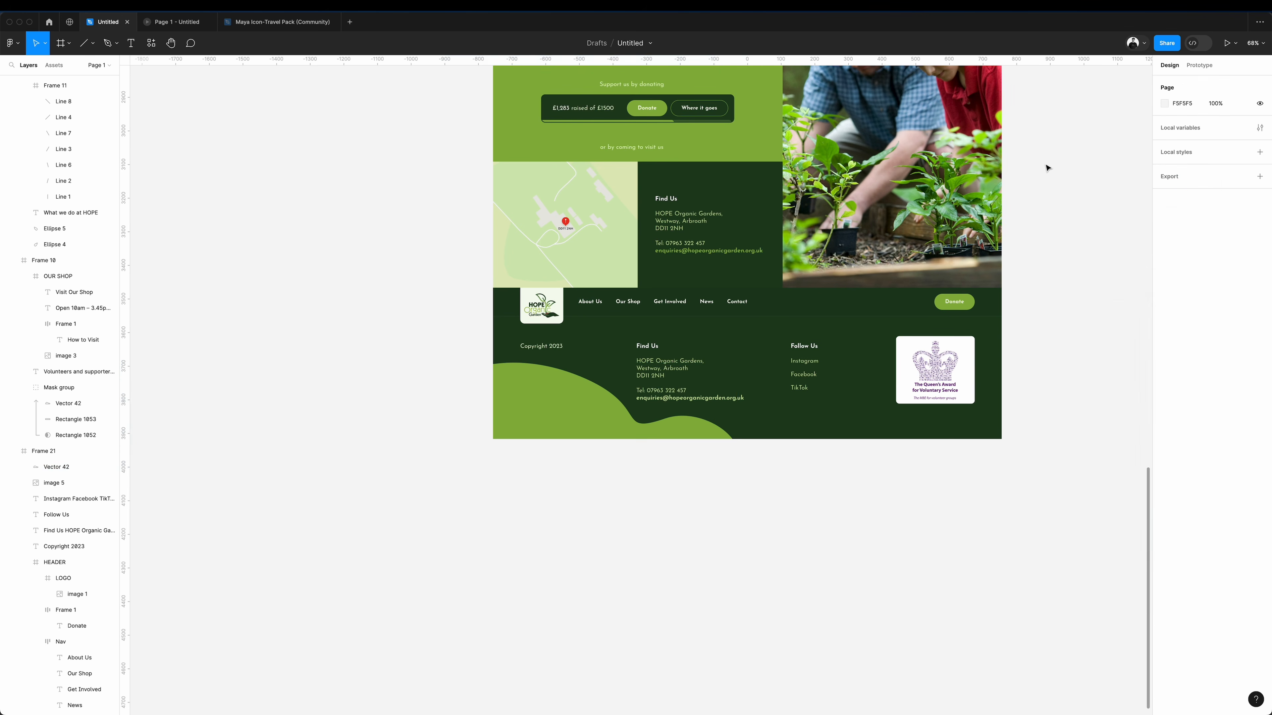
{"action": "left_click_drag", "start_coordinate": [598, 394], "coordinate": [581, 422]}
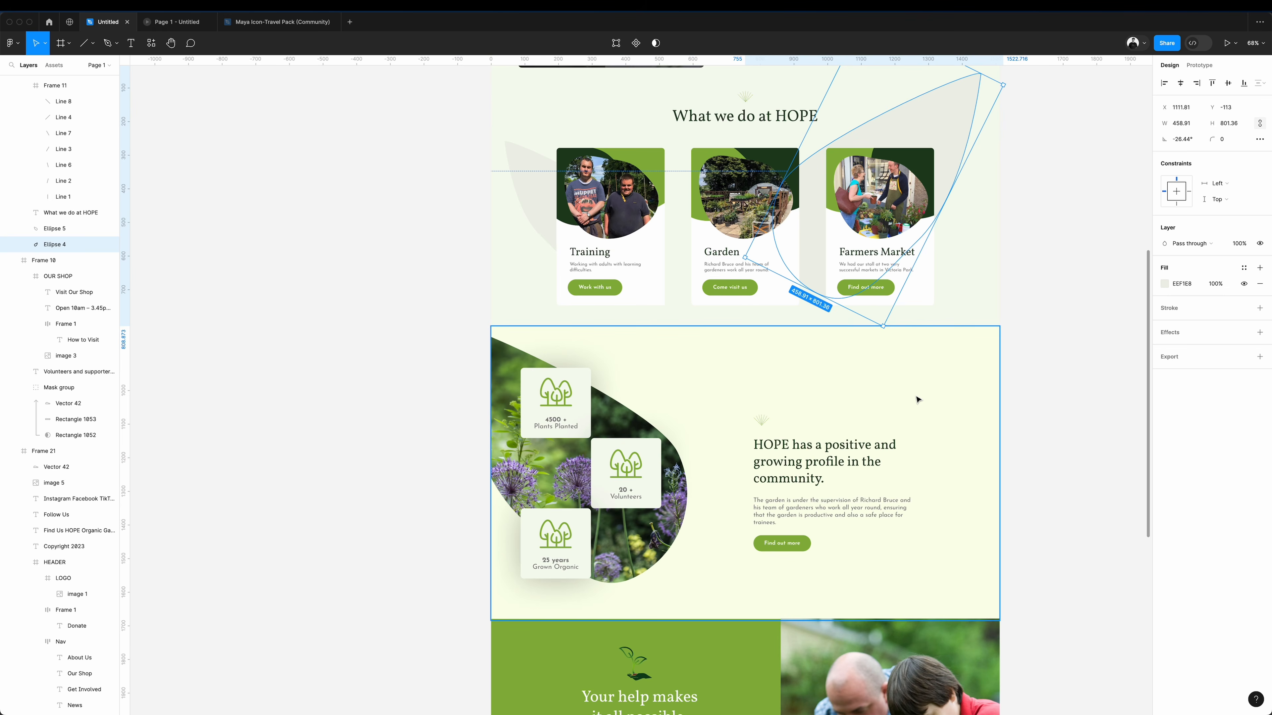
Place a copy of the large leaf shape in the about section's lower-right corner and fill it with the footer's dark green.
{"action": "left_click", "coordinate": [916, 399]}
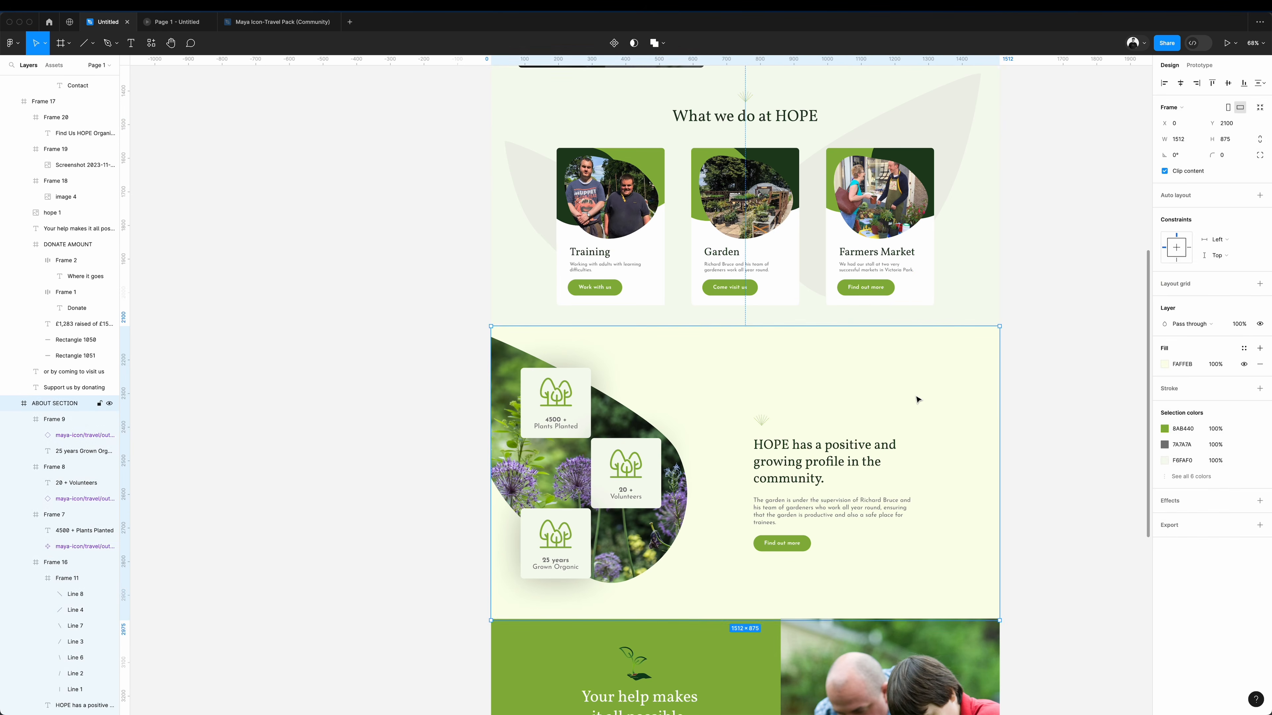
{"action": "key", "text": "super+v"}
{"action": "left_click_drag", "start_coordinate": [876, 426], "coordinate": [945, 563]}
{"action": "scroll", "coordinate": [945, 558], "scroll_direction": "down", "scroll_amount": 3}
{"action": "key", "text": "i"}
{"action": "left_click", "coordinate": [739, 563]}
{"action": "left_click", "coordinate": [1073, 249]}
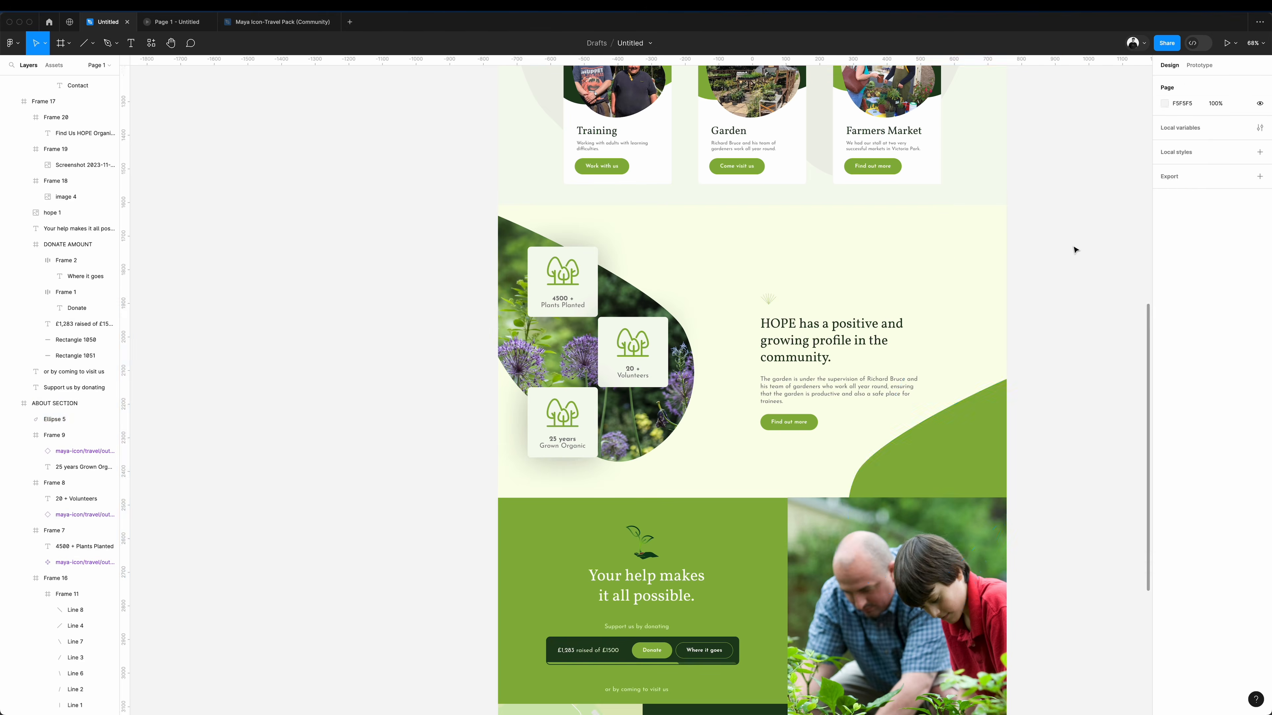
{"action": "left_click", "coordinate": [757, 644]}
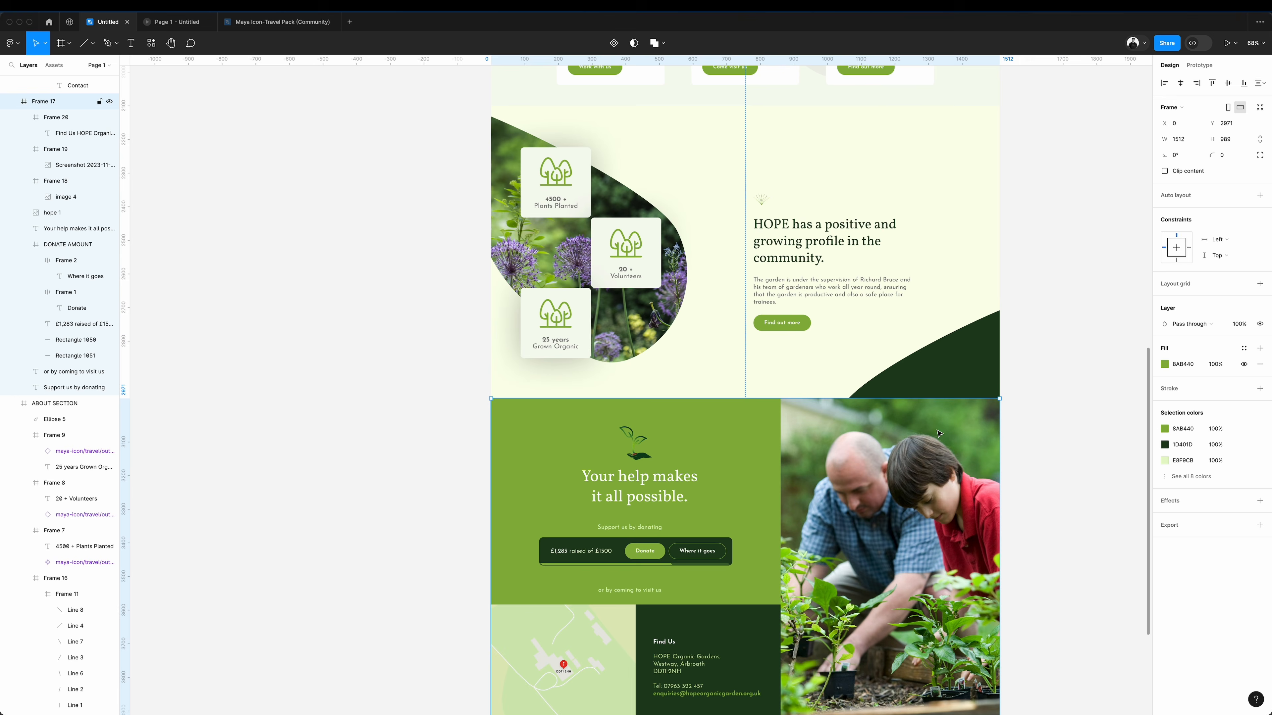
Fill the donation section's background with the pale green sampled from the "What we do at HOPE" section.
{"action": "left_click", "coordinate": [1164, 364]}
{"action": "left_click", "coordinate": [1047, 534]}
{"action": "scroll", "coordinate": [913, 308], "scroll_direction": "up", "scroll_amount": 3}
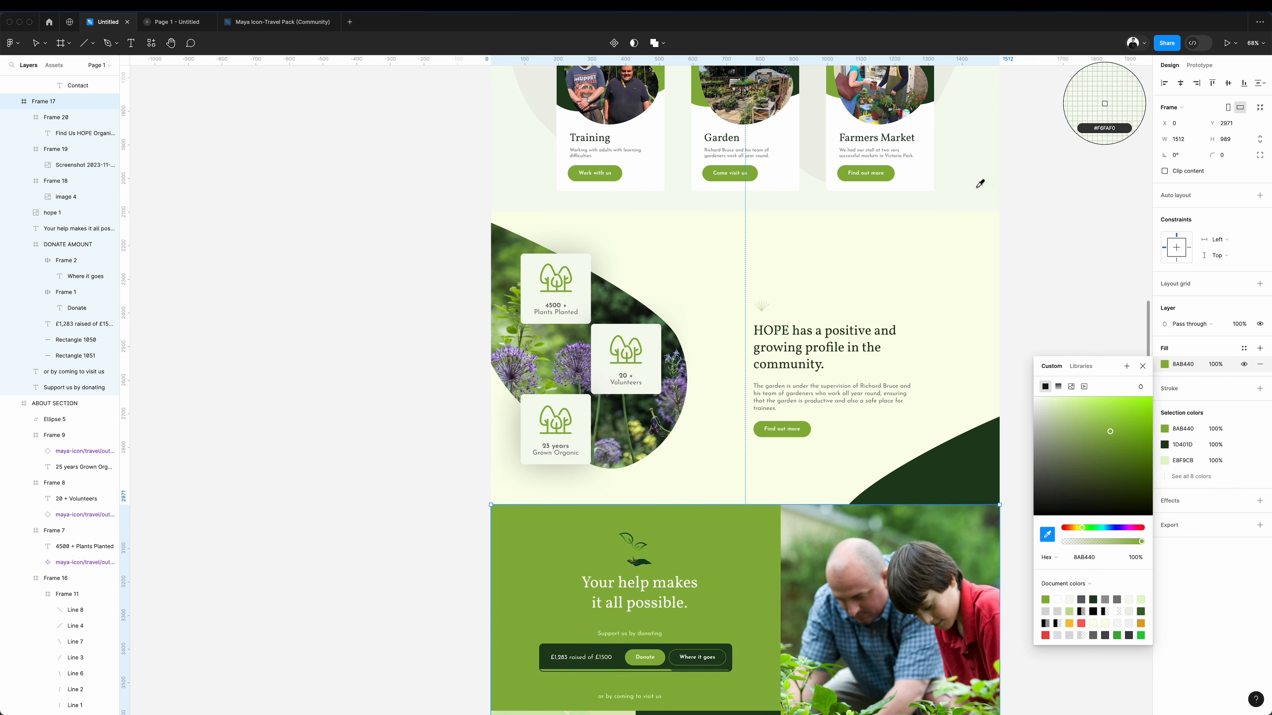
{"action": "left_click", "coordinate": [980, 184]}
Recolor the donation section's heading and supporting lines dark green 1D401D and fill its background with the about section's cream.
{"action": "left_click", "coordinate": [1059, 205]}
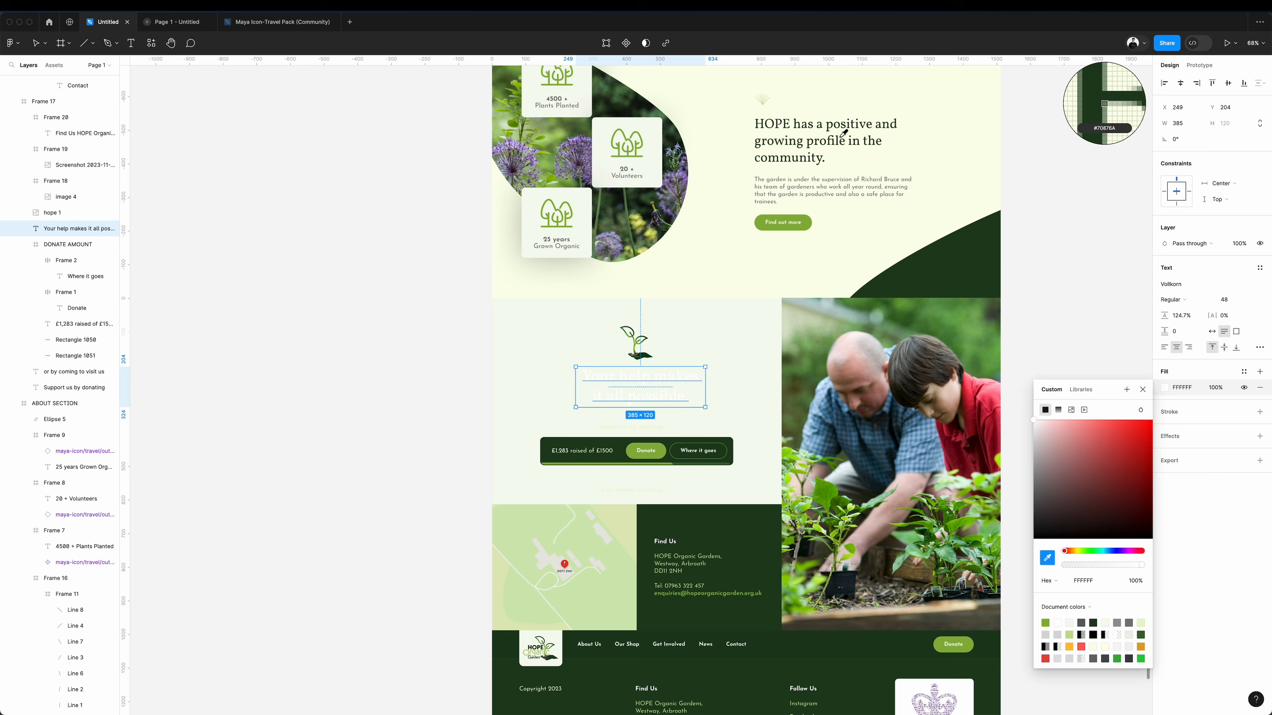
{"action": "left_click", "coordinate": [957, 249]}
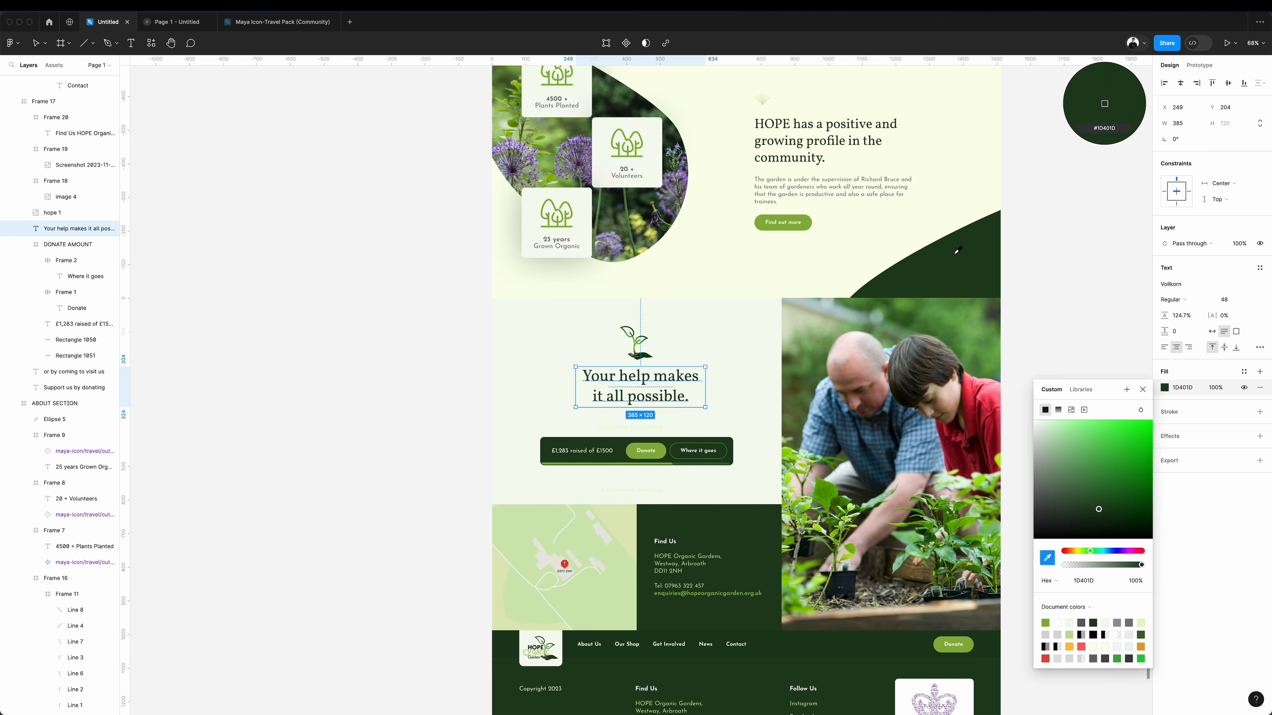
{"action": "left_click", "coordinate": [1011, 227]}
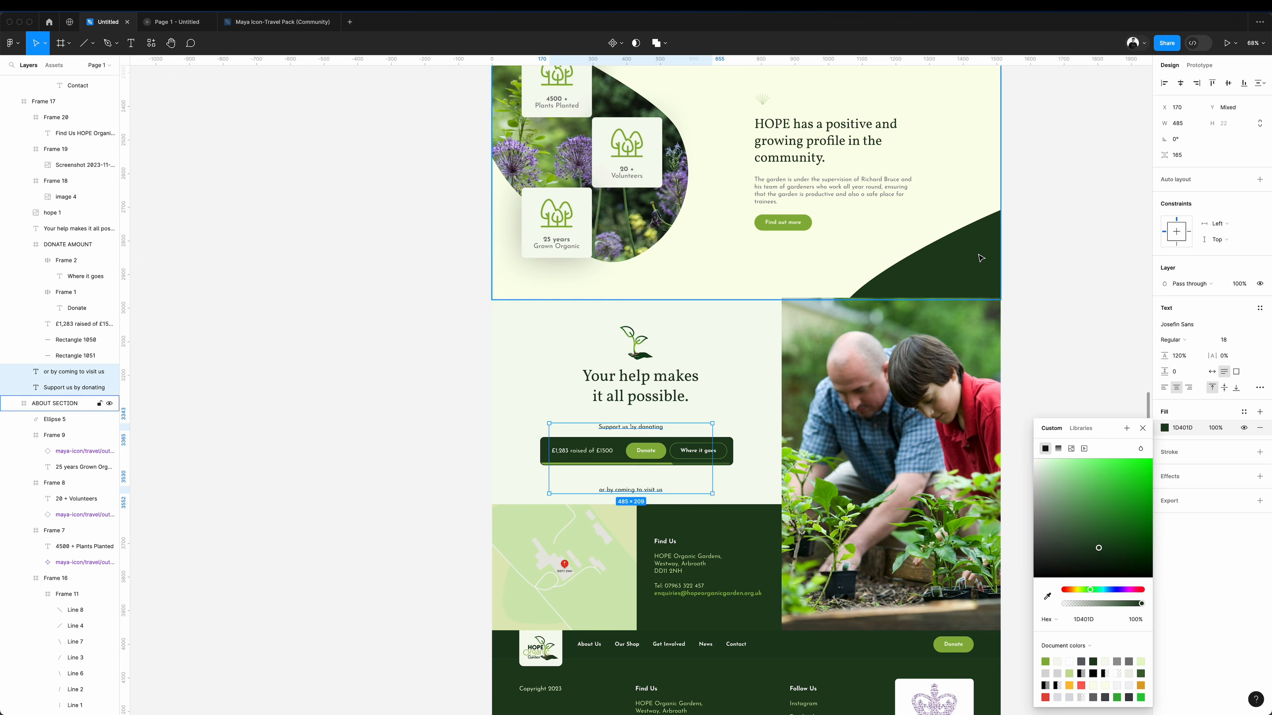
{"action": "left_click", "coordinate": [1067, 273]}
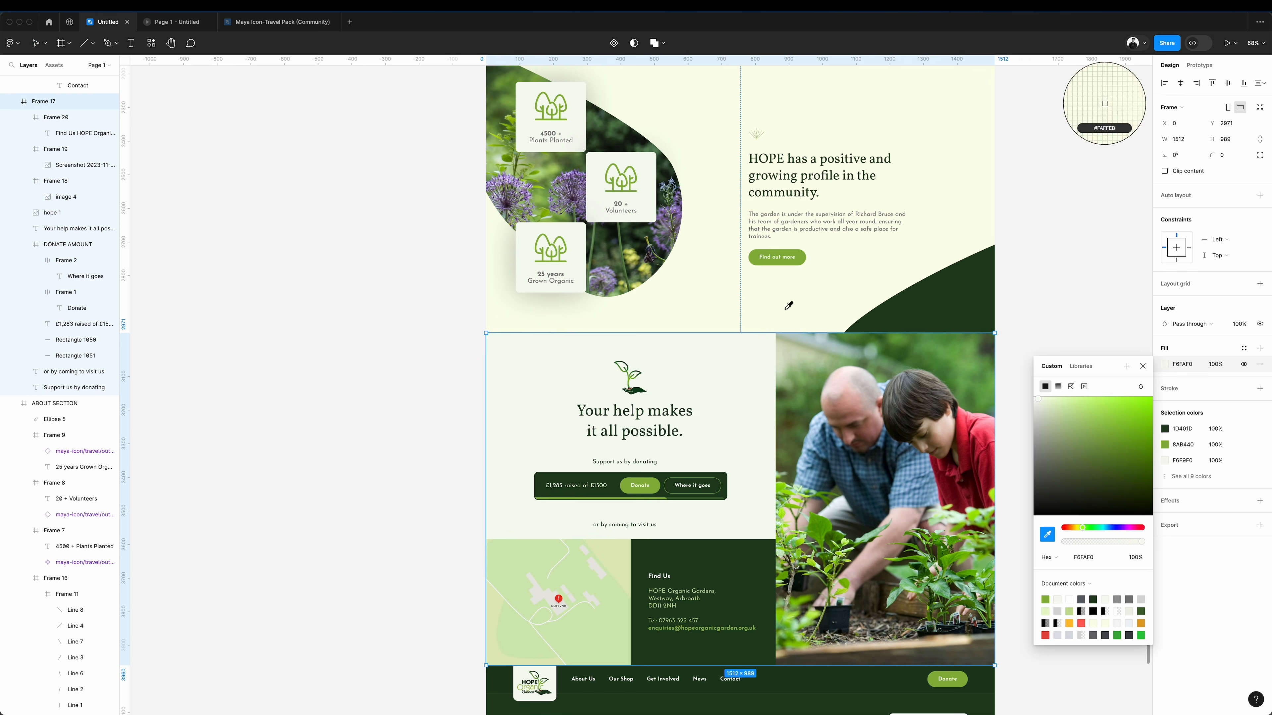
{"action": "left_click", "coordinate": [789, 304]}
{"action": "left_click", "coordinate": [1038, 263]}
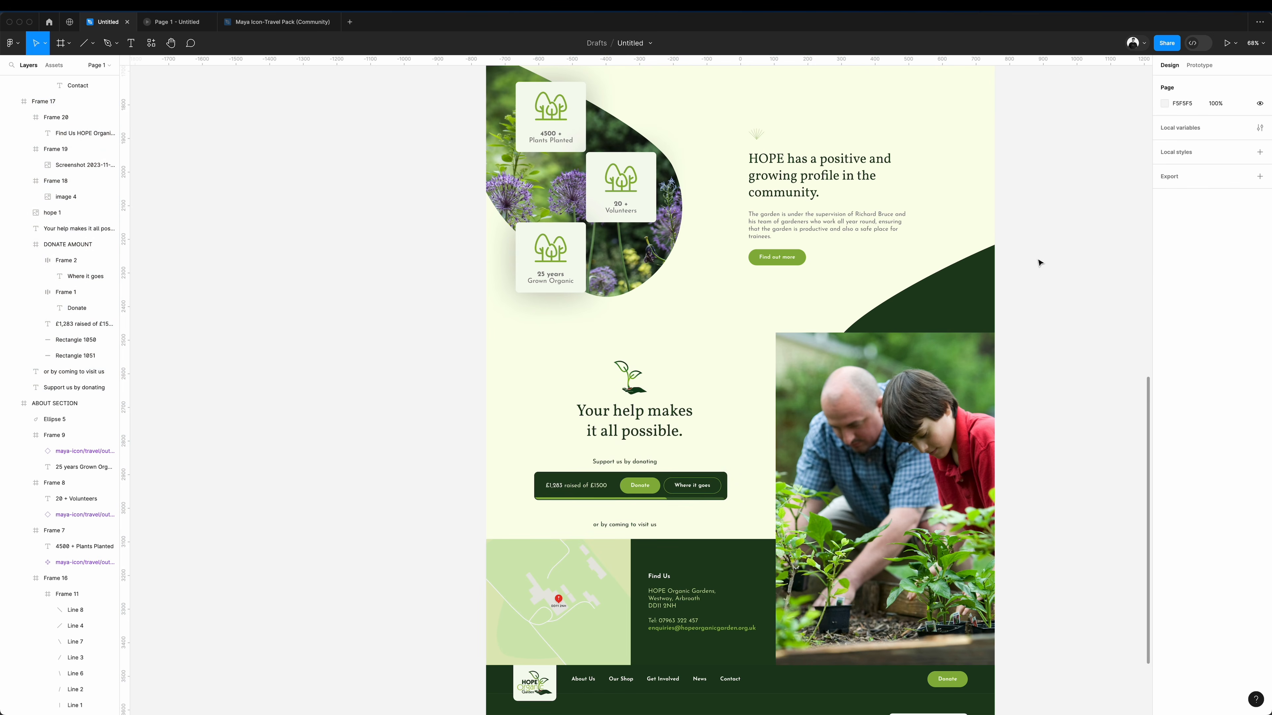
Recolor the volunteer band's heading with dark green 1D401D sampled from the "What we do at HOPE" title.
{"action": "scroll", "coordinate": [1039, 263], "scroll_direction": "up", "scroll_amount": 5}
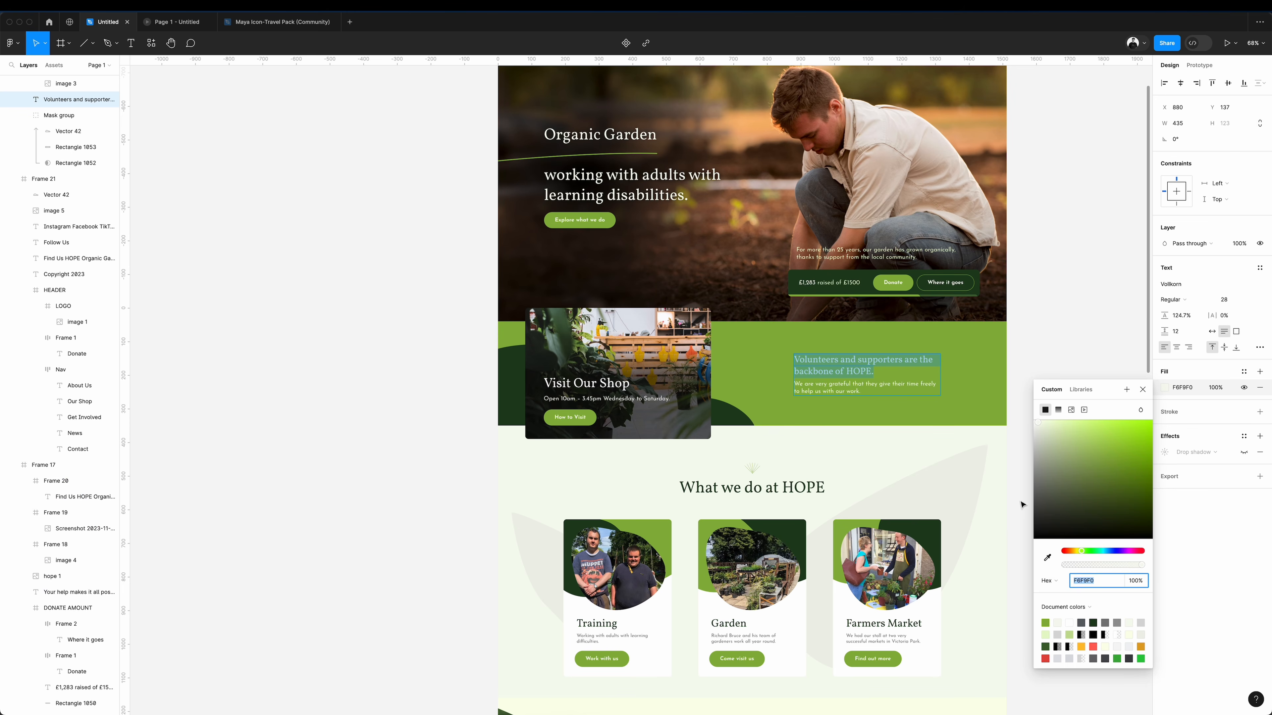
{"action": "left_click", "coordinate": [1044, 557]}
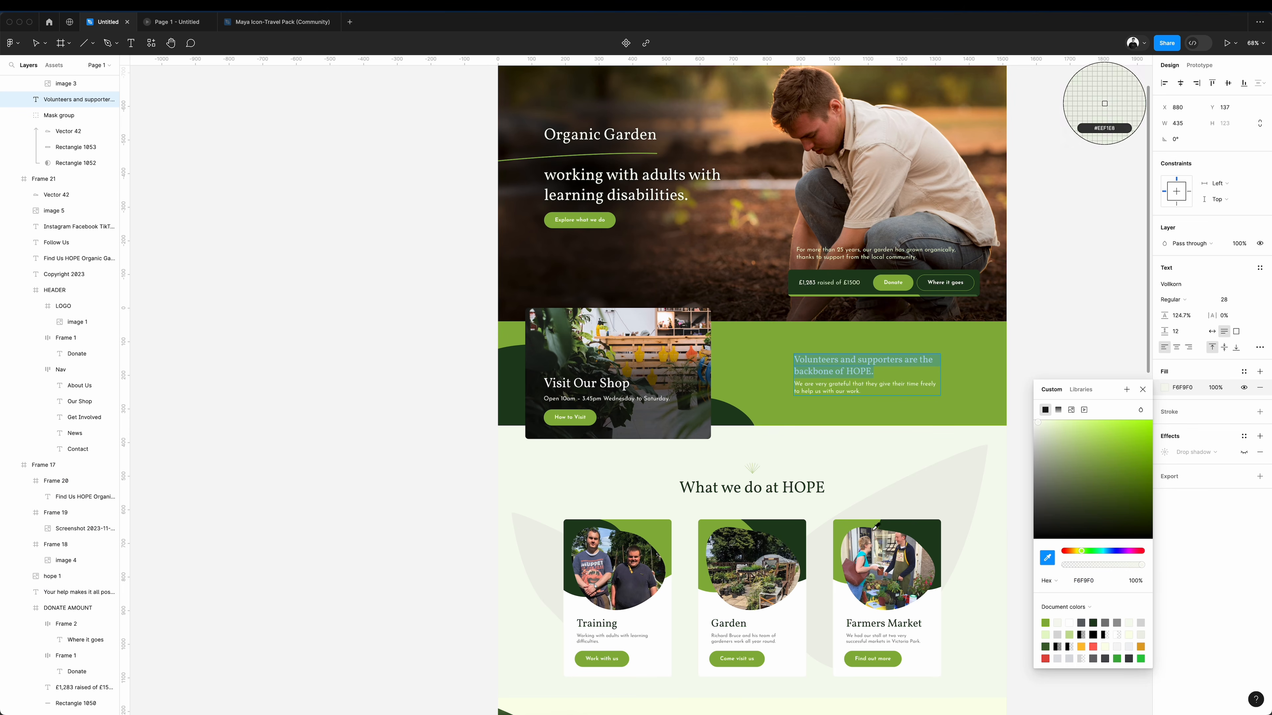
{"action": "left_click", "coordinate": [763, 485]}
{"action": "key", "text": "Escape"}
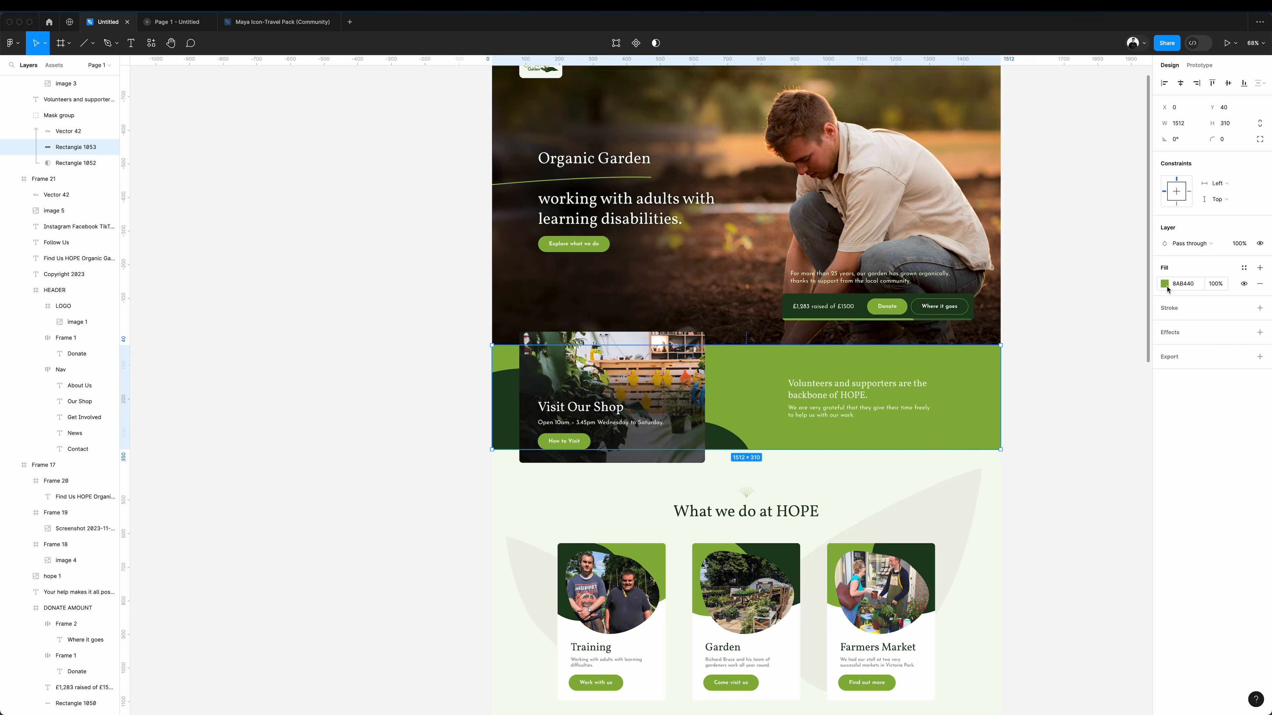
Fill the volunteer band's background rectangle with dark green 1D401D sampled from its wavy shape.
{"action": "left_click", "coordinate": [1164, 283]}
{"action": "left_click", "coordinate": [1050, 454]}
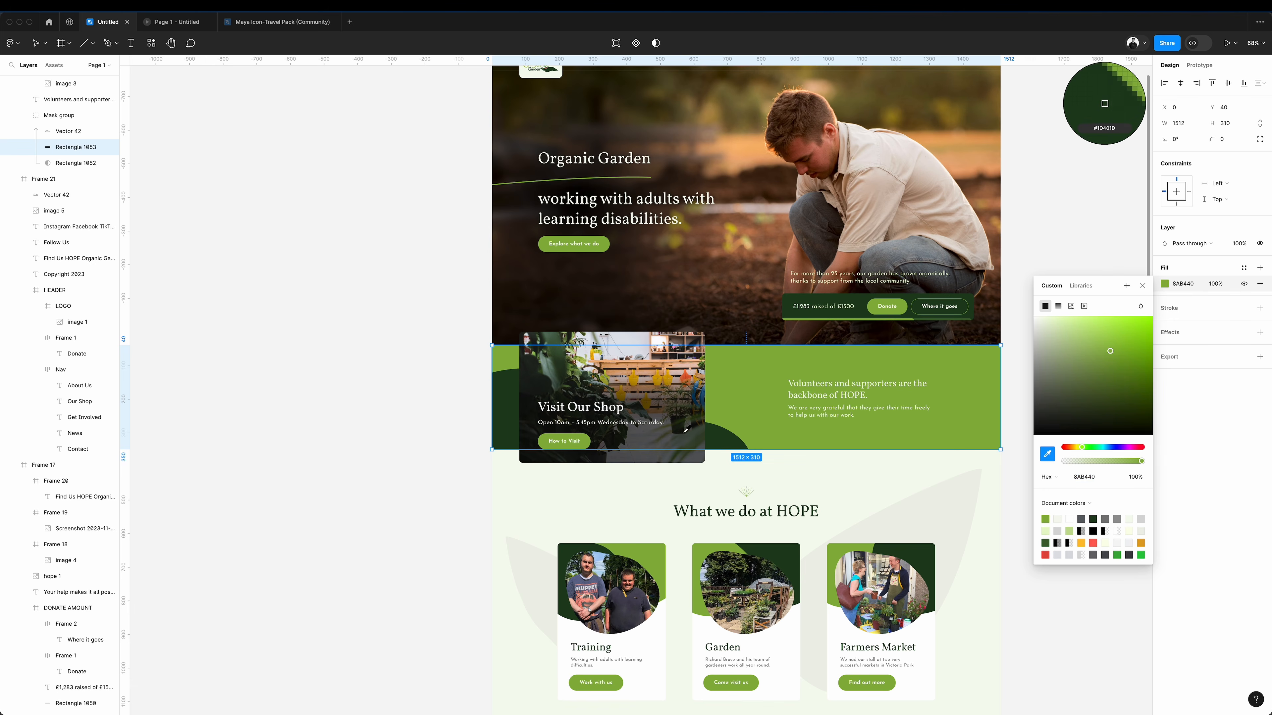
{"action": "left_click", "coordinate": [723, 436]}
{"action": "left_click", "coordinate": [1067, 243]}
Fill the volunteer band's wavy shape with green 8AB440 sampled from the hero's Donate button.
{"action": "left_click", "coordinate": [719, 443]}
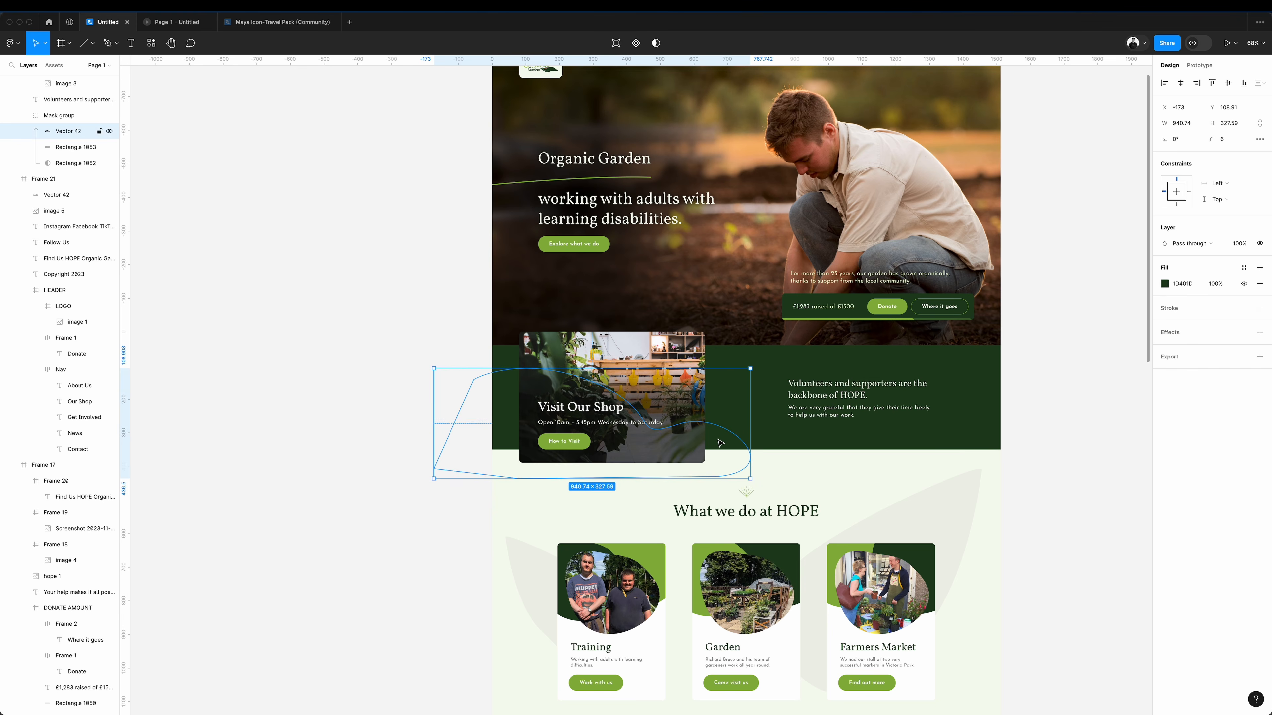
{"action": "left_click", "coordinate": [1165, 284]}
{"action": "left_click", "coordinate": [1048, 453]}
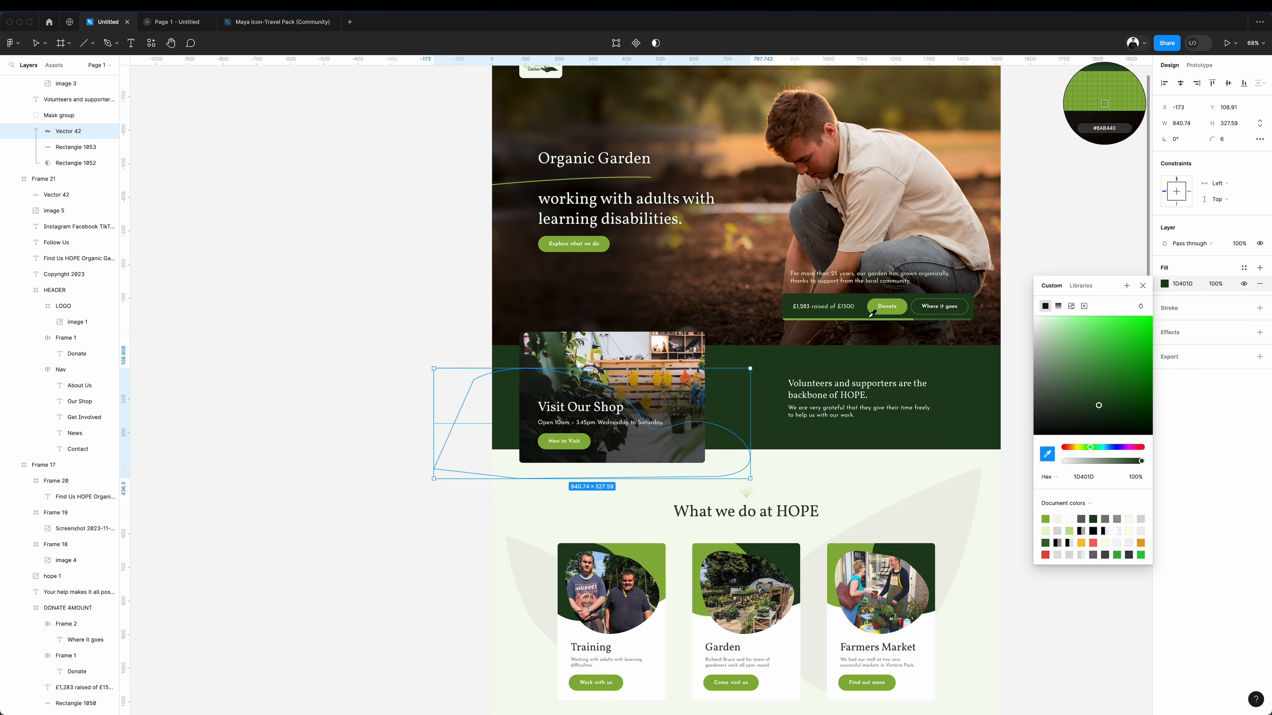
{"action": "left_click", "coordinate": [878, 303]}
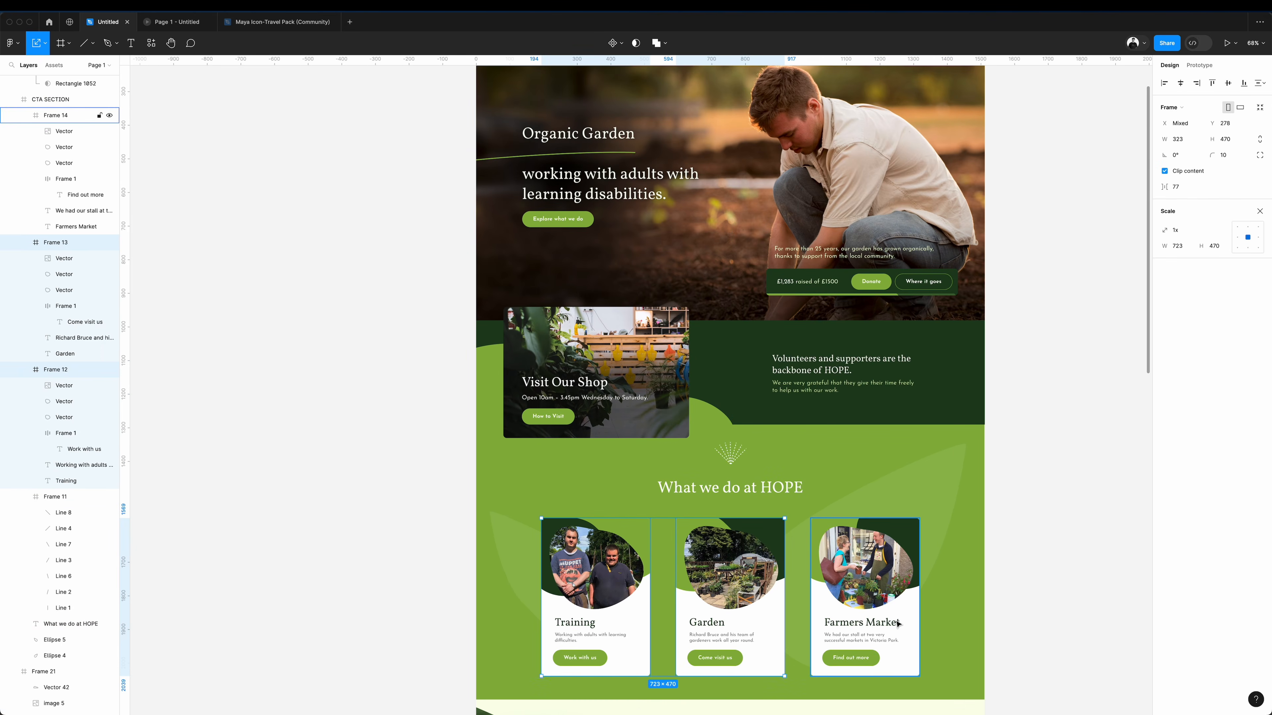
Move the donation bar and its "Support us by donating" line slightly closer to the heading "Your help makes it all possible.".
{"action": "scroll", "coordinate": [897, 624], "scroll_direction": "down", "scroll_amount": 5}
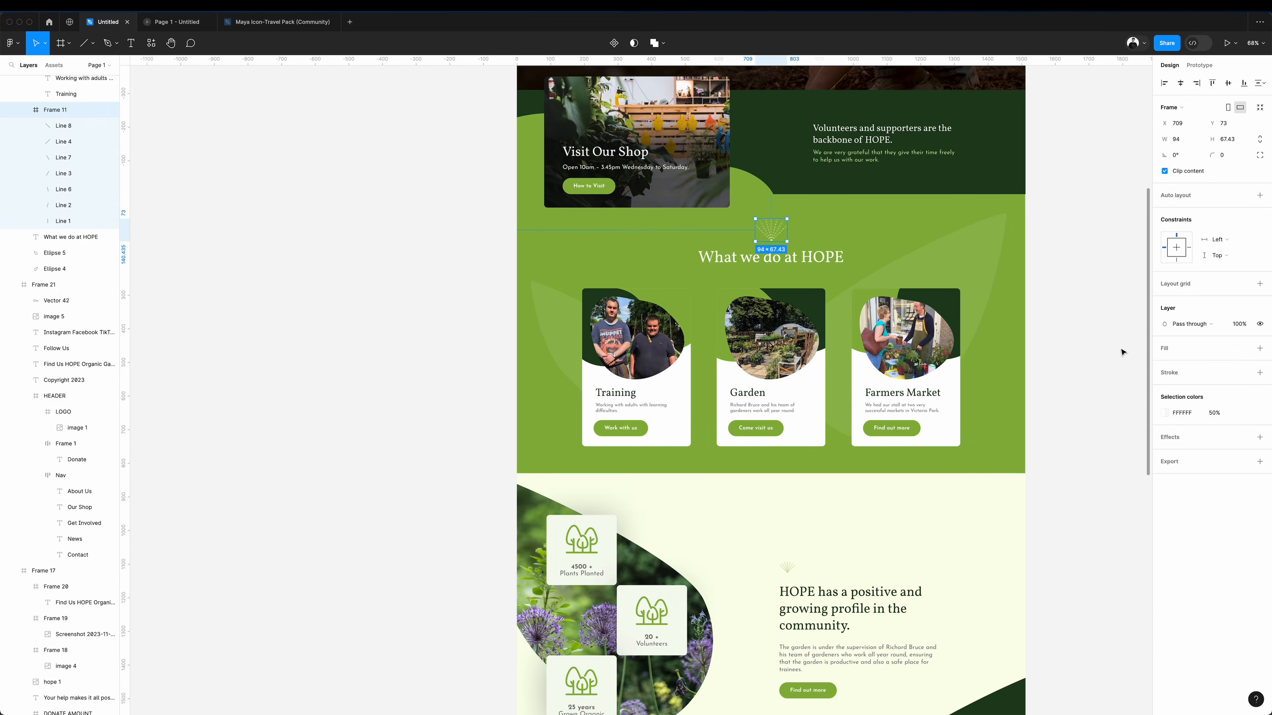
{"action": "scroll", "coordinate": [1121, 352], "scroll_direction": "down", "scroll_amount": 2}
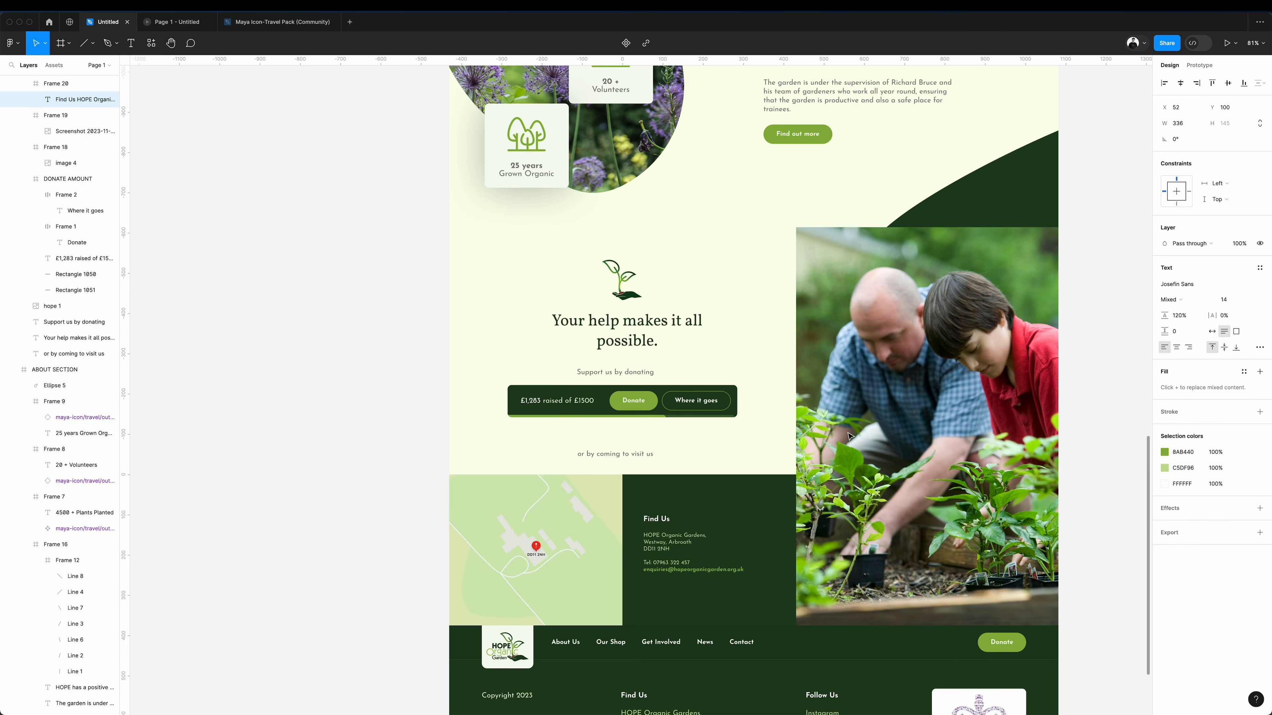
{"action": "scroll", "coordinate": [650, 556], "scroll_direction": "down", "scroll_amount": 3}
{"action": "scroll", "coordinate": [528, 571], "scroll_direction": "up", "scroll_amount": 10}
{"action": "left_click", "coordinate": [529, 573]}
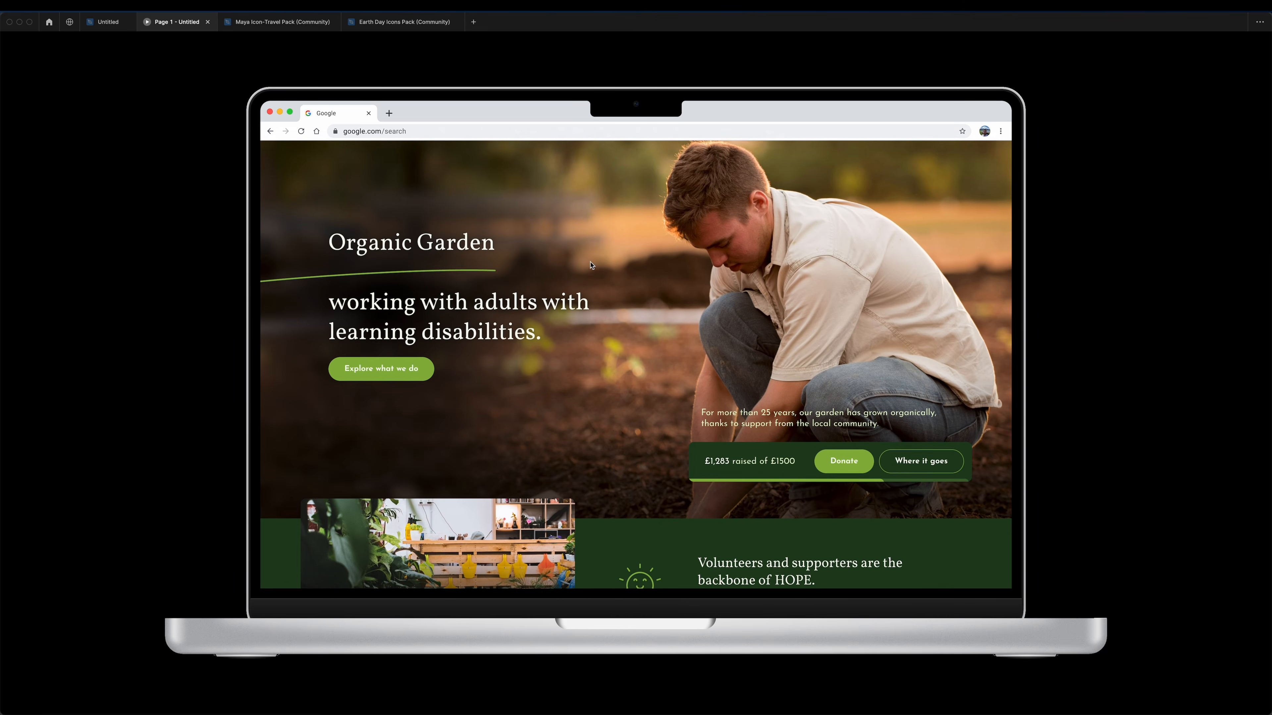
Review the recolored homepage from the volunteer band down to the donation section in the laptop prototype preview.
{"action": "scroll", "coordinate": [591, 266], "scroll_direction": "down", "scroll_amount": 3}
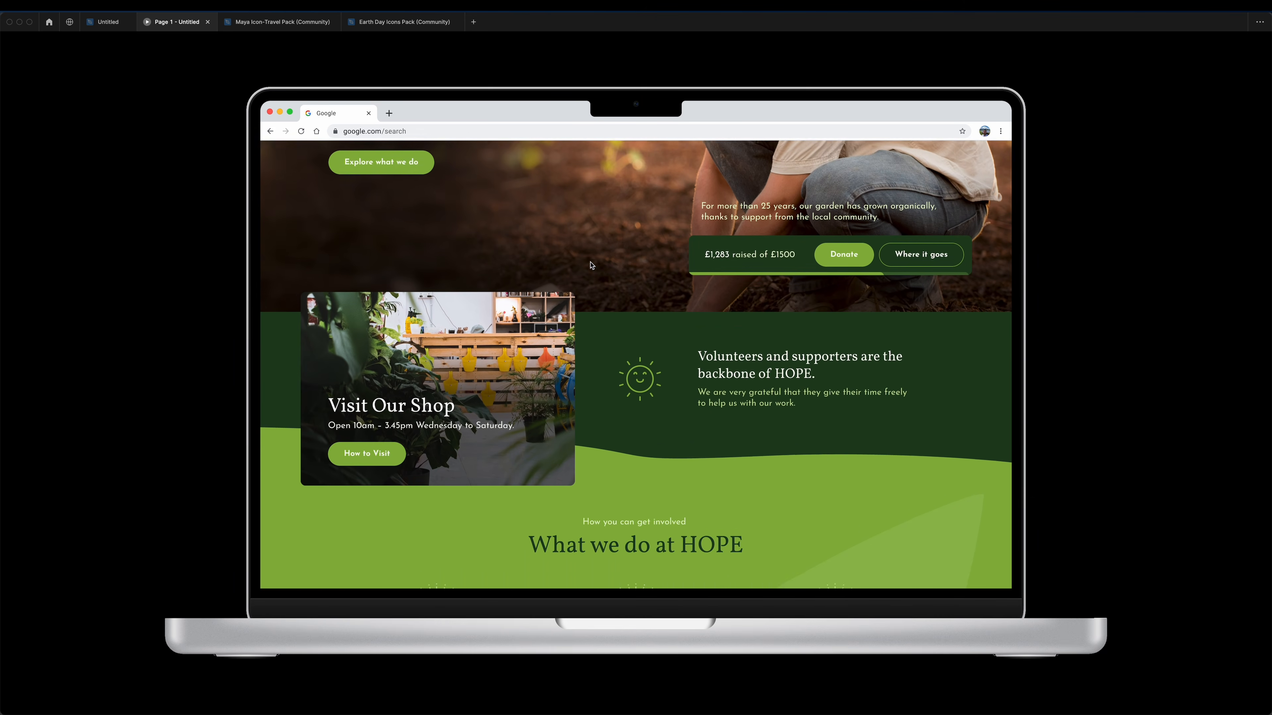
{"action": "scroll", "coordinate": [592, 265], "scroll_direction": "down", "scroll_amount": 4}
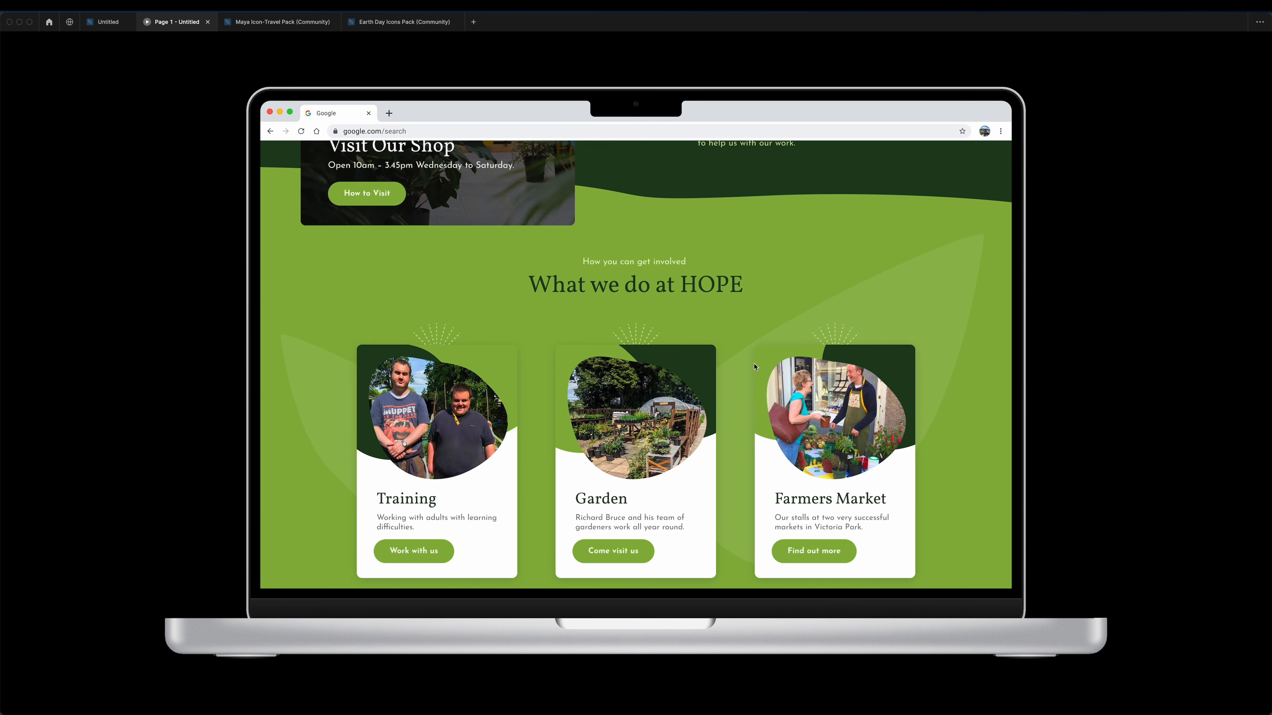
{"action": "scroll", "coordinate": [716, 265], "scroll_direction": "down", "scroll_amount": 1}
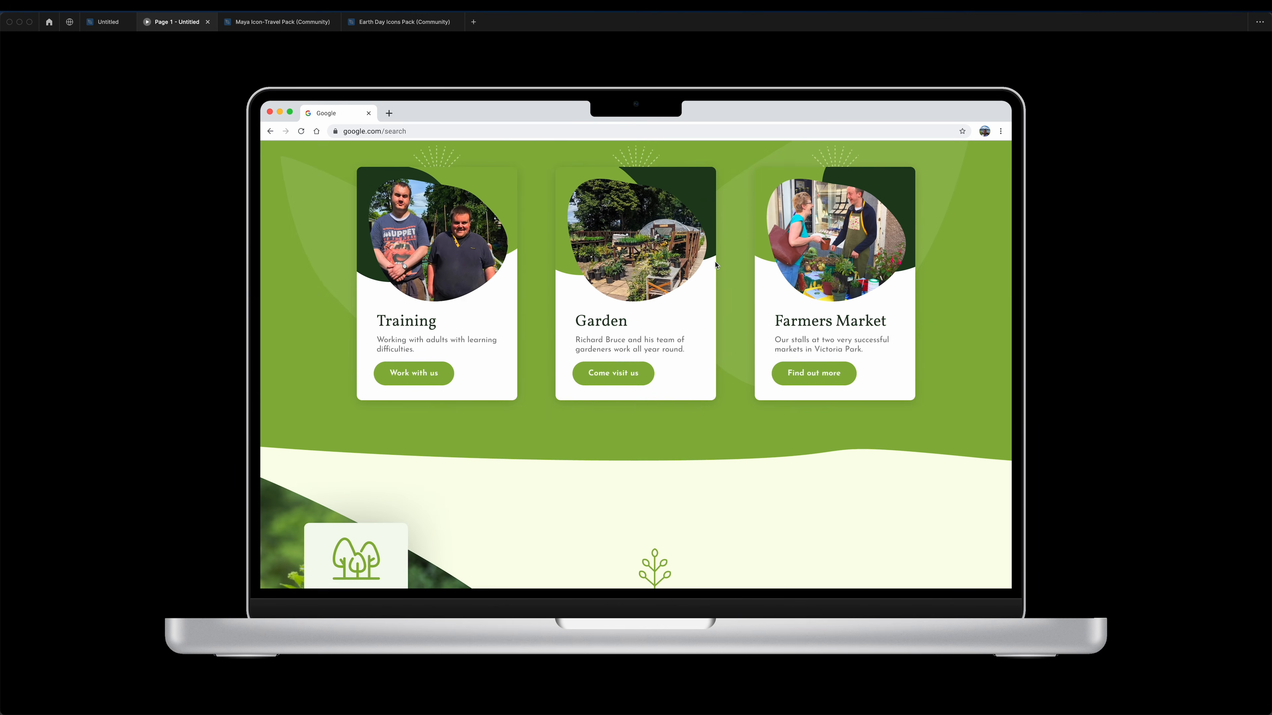
{"action": "scroll", "coordinate": [716, 265], "scroll_direction": "down", "scroll_amount": 4}
{"action": "scroll", "coordinate": [716, 265], "scroll_direction": "down", "scroll_amount": 1}
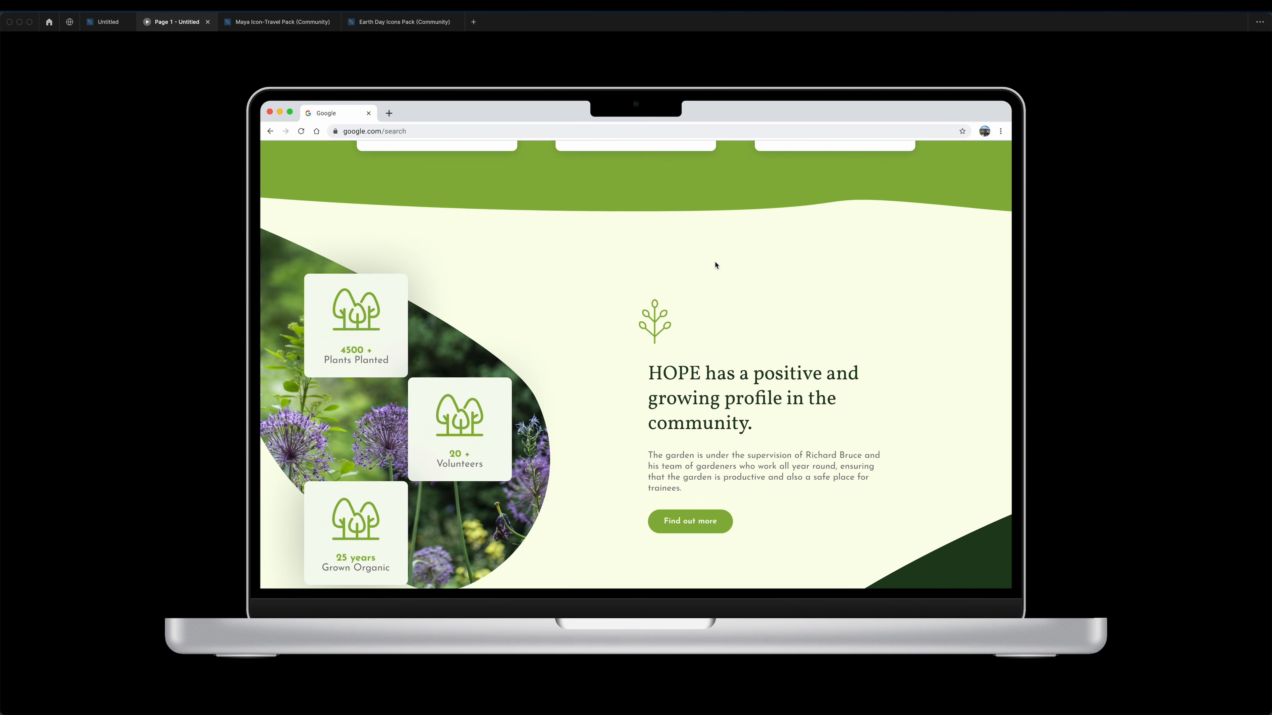
{"action": "scroll", "coordinate": [716, 265], "scroll_direction": "down", "scroll_amount": 5}
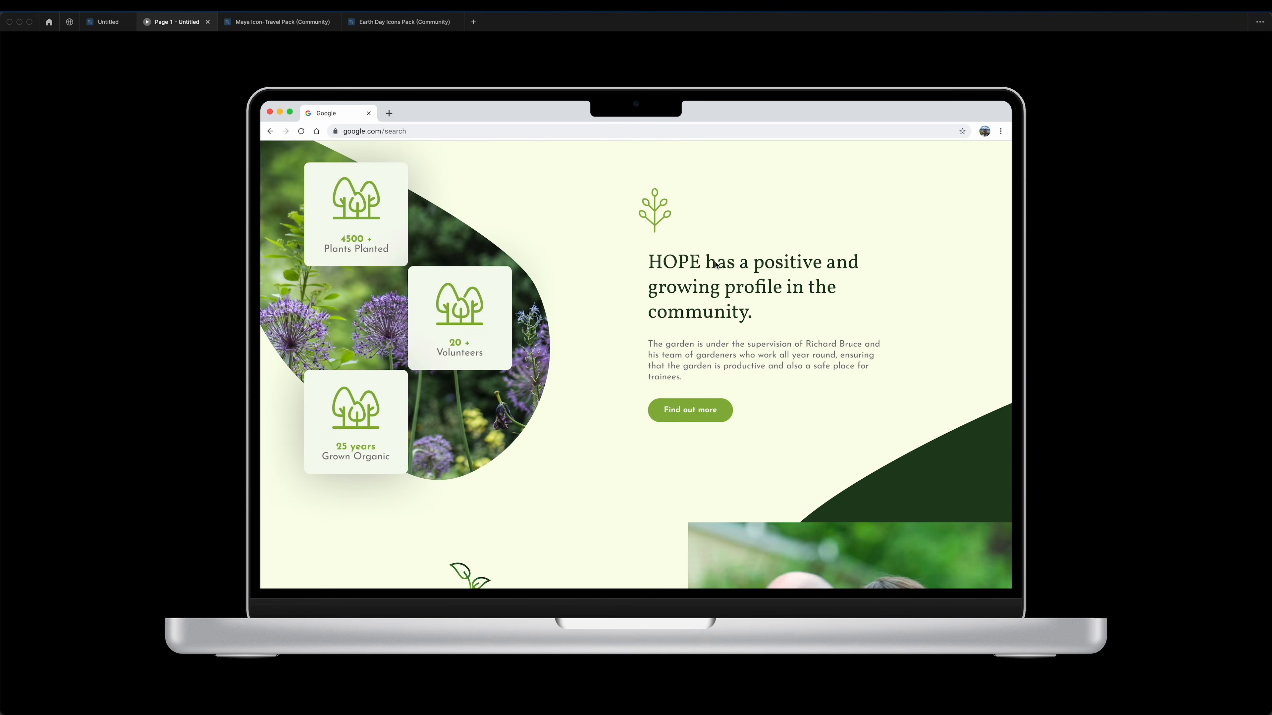
{"action": "scroll", "coordinate": [716, 265], "scroll_direction": "down", "scroll_amount": 3}
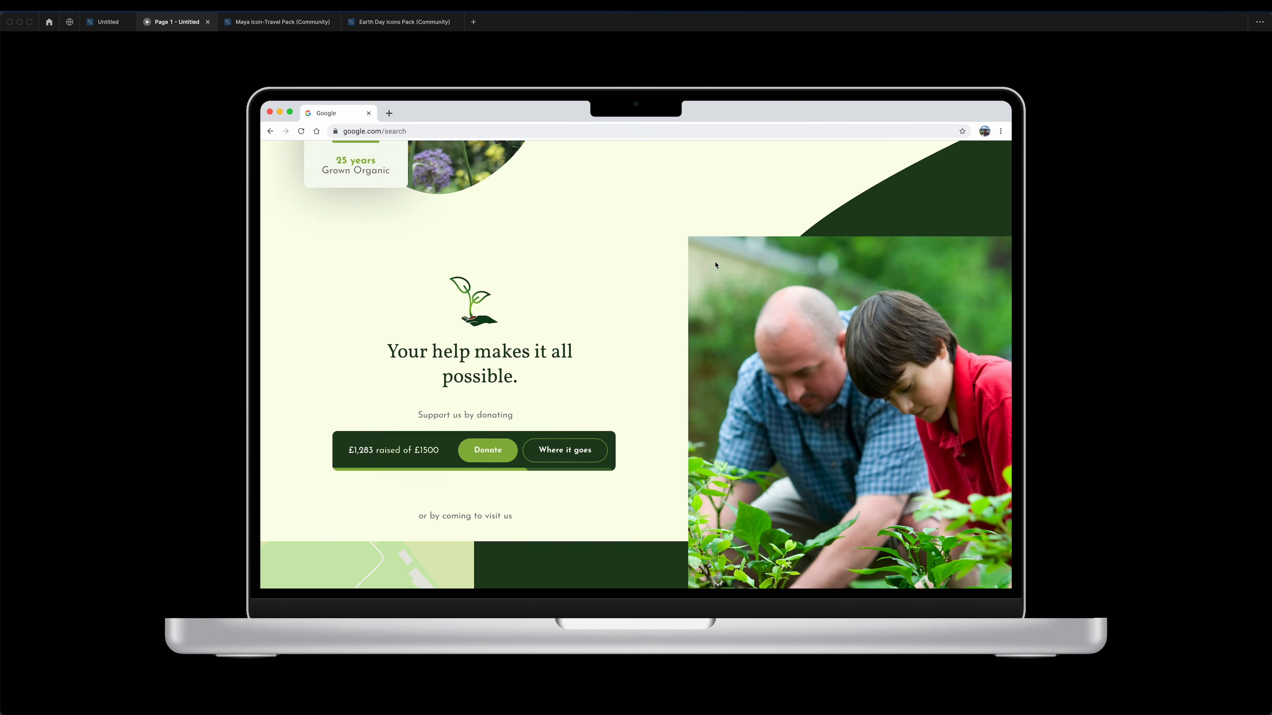